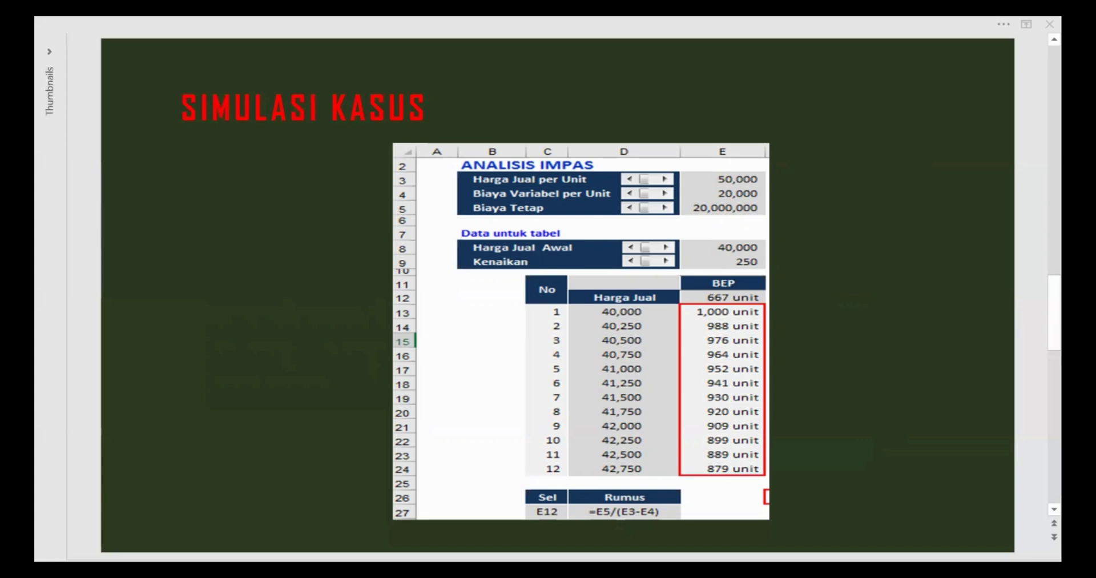
Switch to the Excel workbook, narrow column A and shift the reference picture slightly to the right, clear of the working table.
key("alt+Tab")
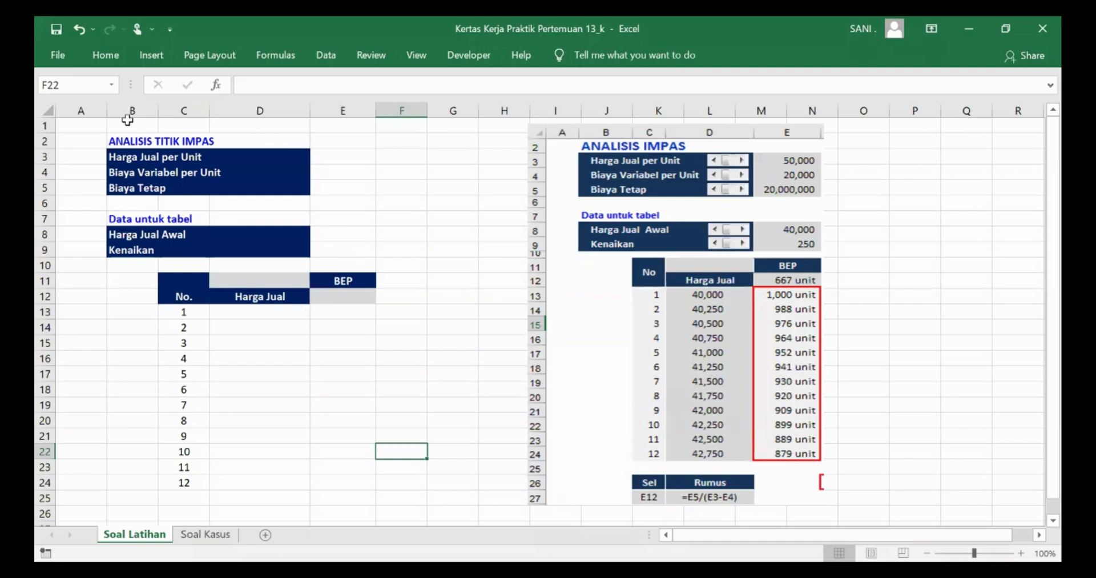
left_click_drag(107, 110, 77, 110)
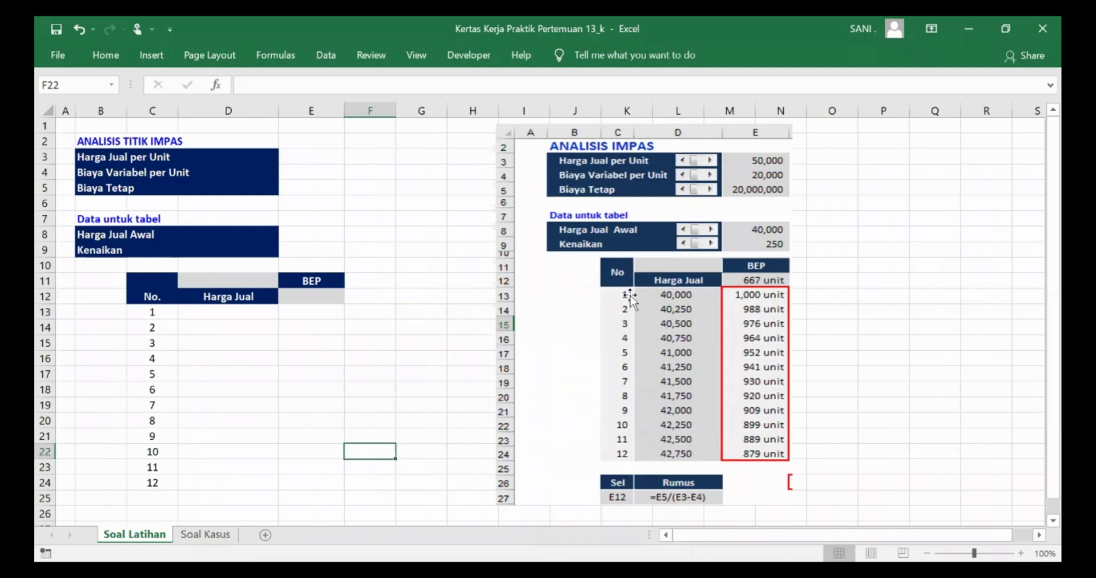
left_click_drag(628, 292, 659, 288)
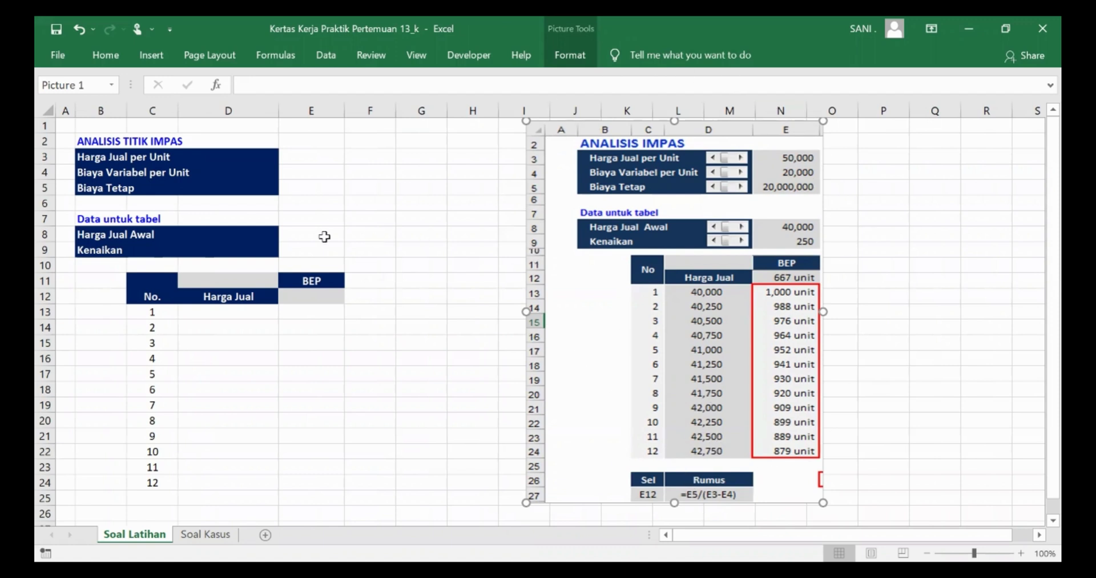
Draw a Scroll Bar form control inside cell D3, beside the Harga Jual per Unit label.
left_click(297, 154)
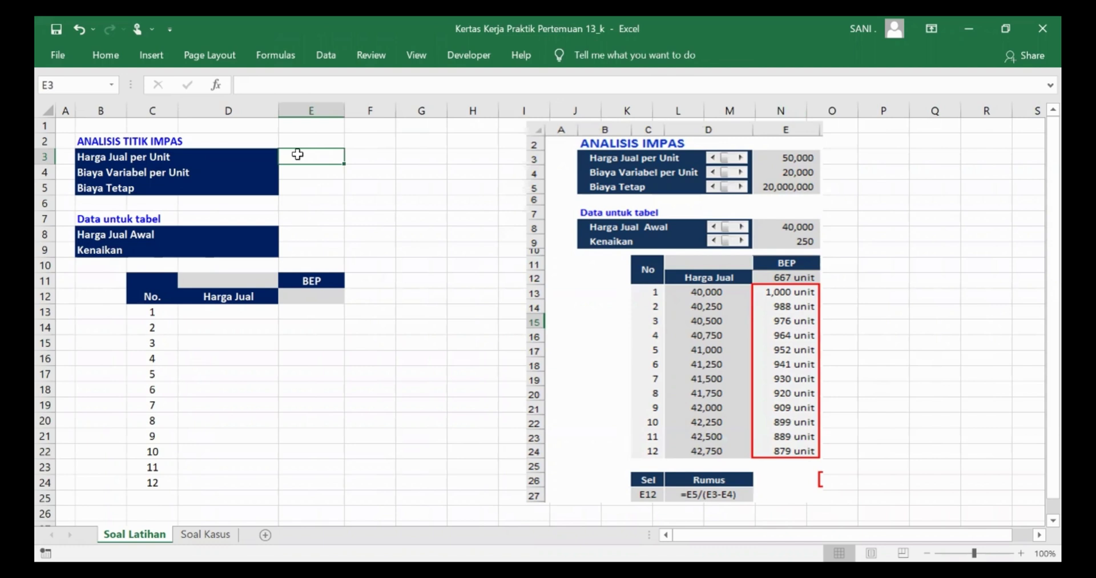
left_click(483, 55)
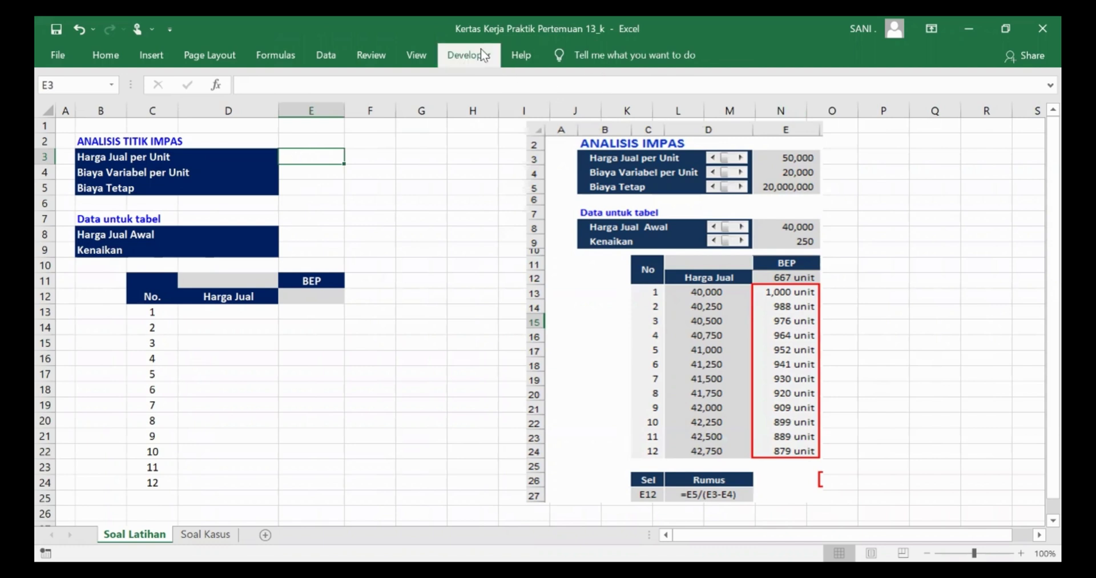
left_click(735, 161)
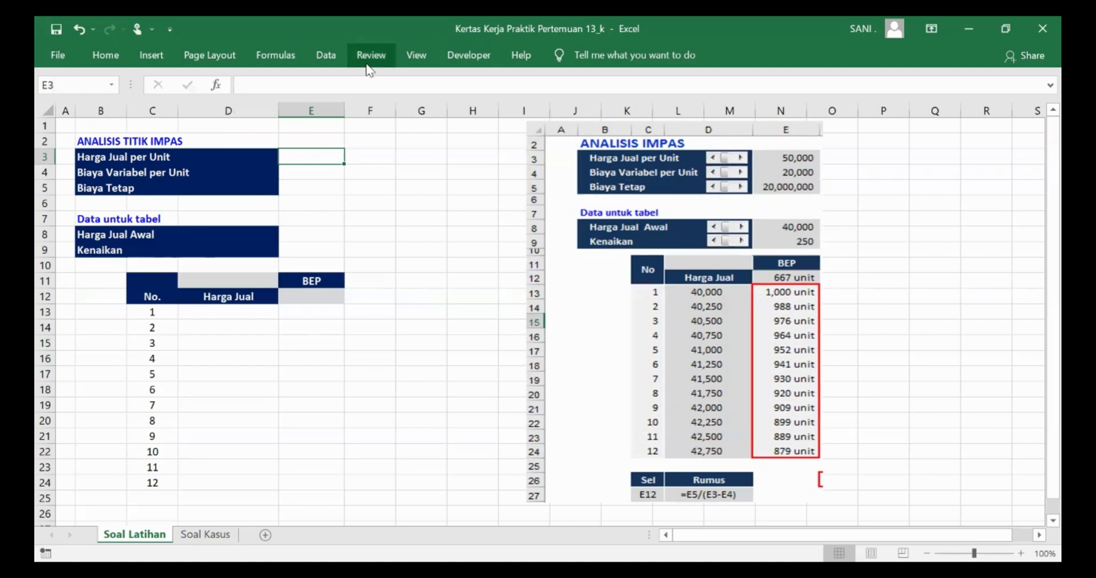
left_click(480, 55)
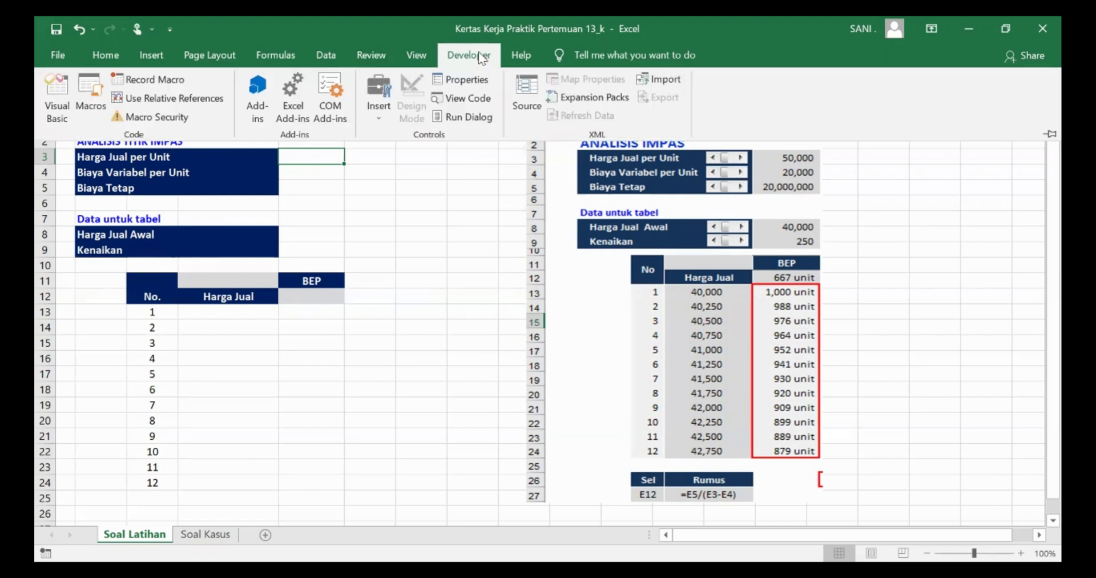
left_click(381, 122)
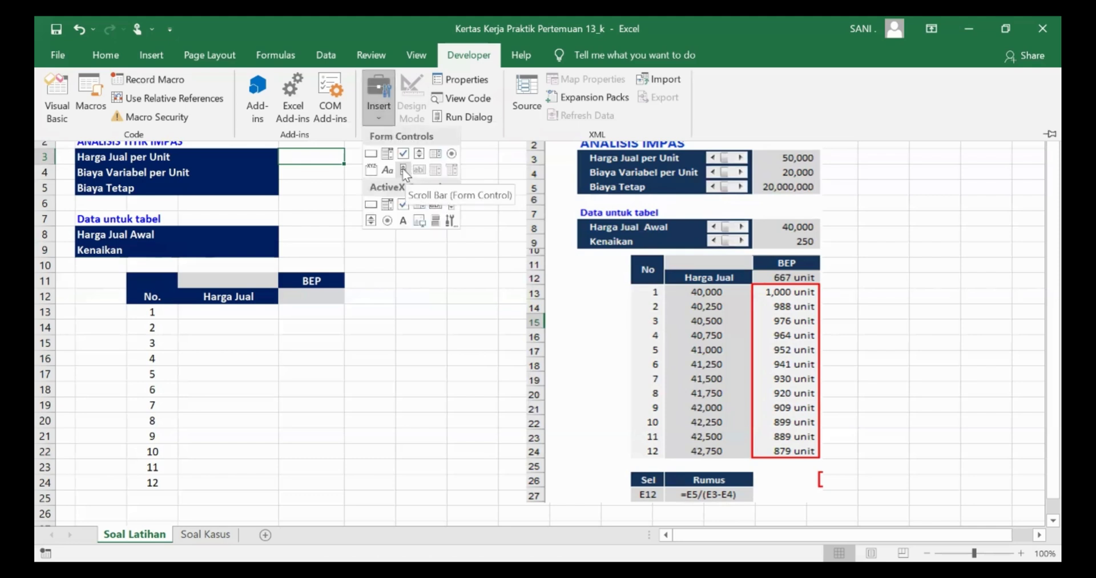
left_click(403, 169)
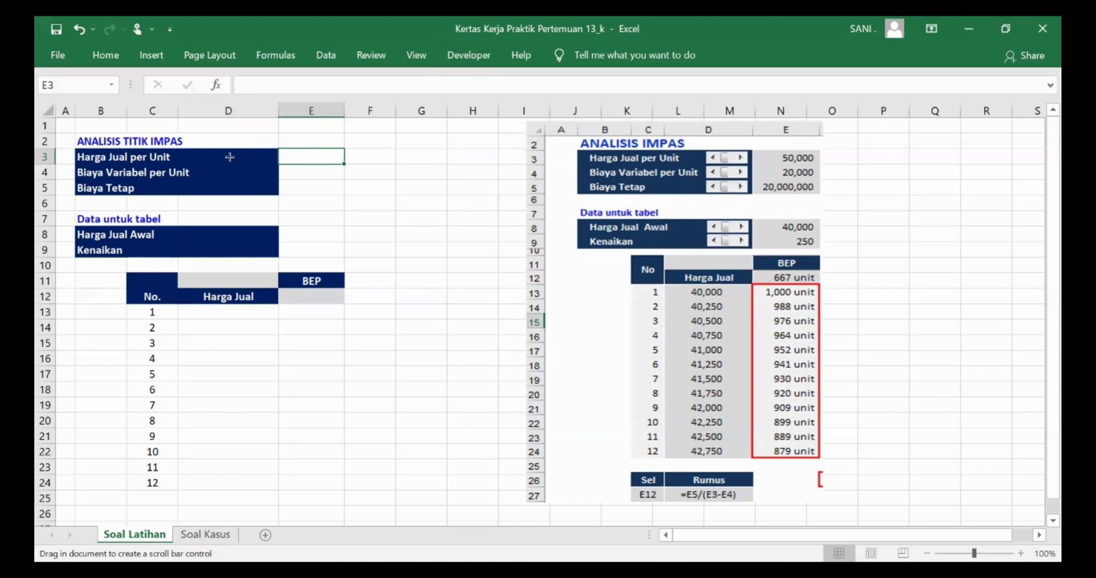
left_click_drag(222, 151, 263, 163)
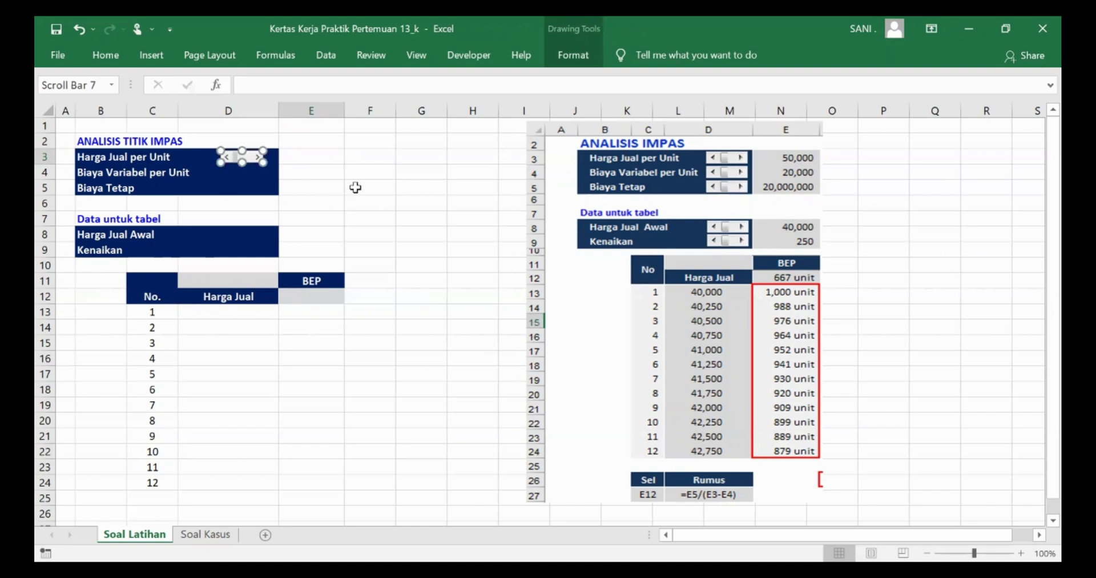
Nudge the new scroll bar in small increments toward the right edge of cell D3.
key("Right")
key("Right")
key("Right")
key("Right")
key("Right")
key("Right")
key("Right")
key("Right")
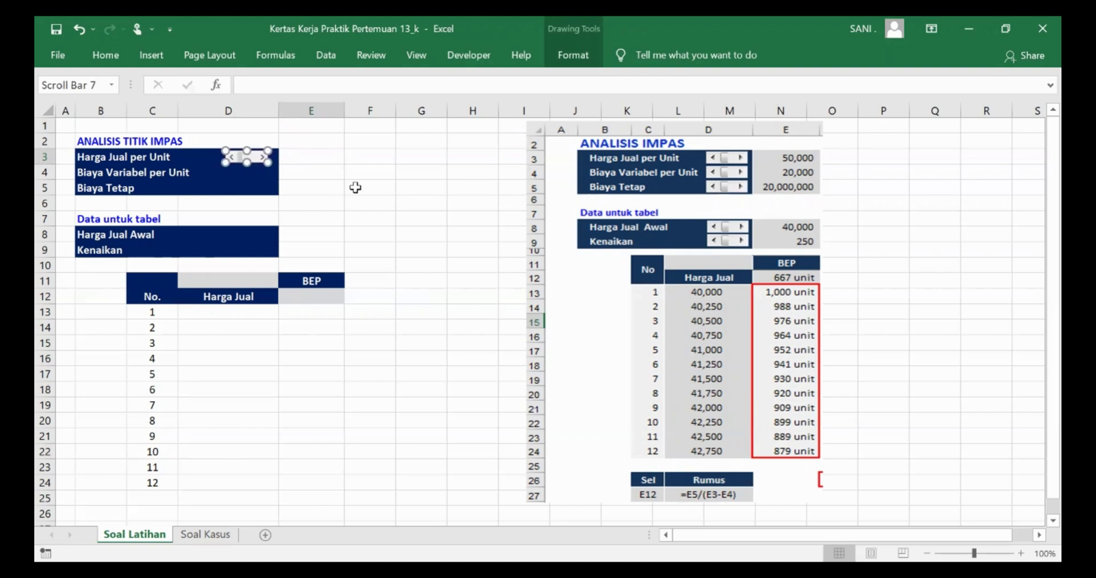
key("Right")
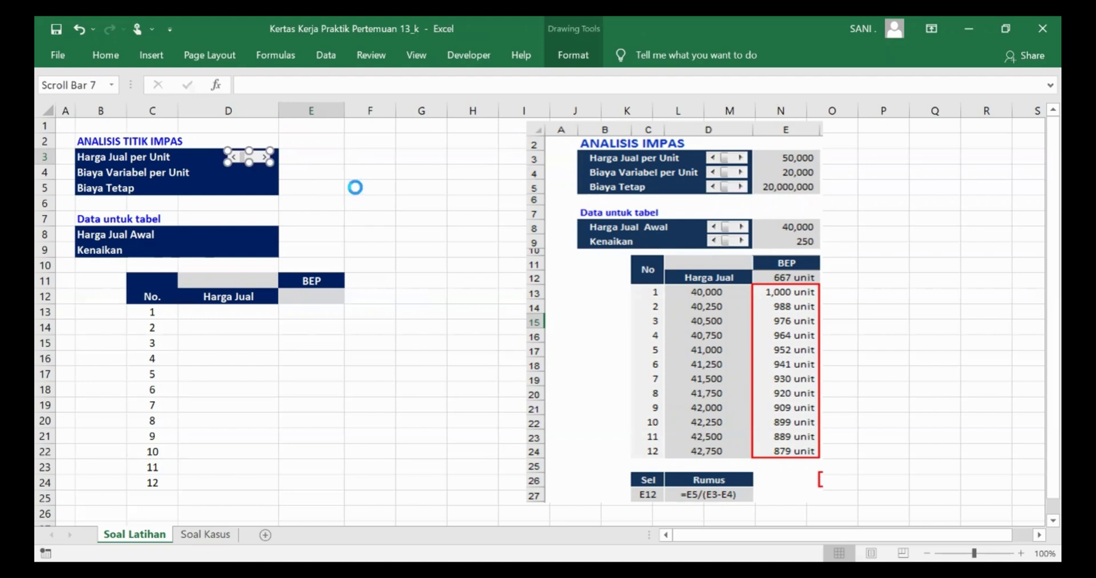
Paste copies of the scroll bar into D4 for Biaya Variabel per Unit and D5 for Biaya Tetap.
left_click(268, 173)
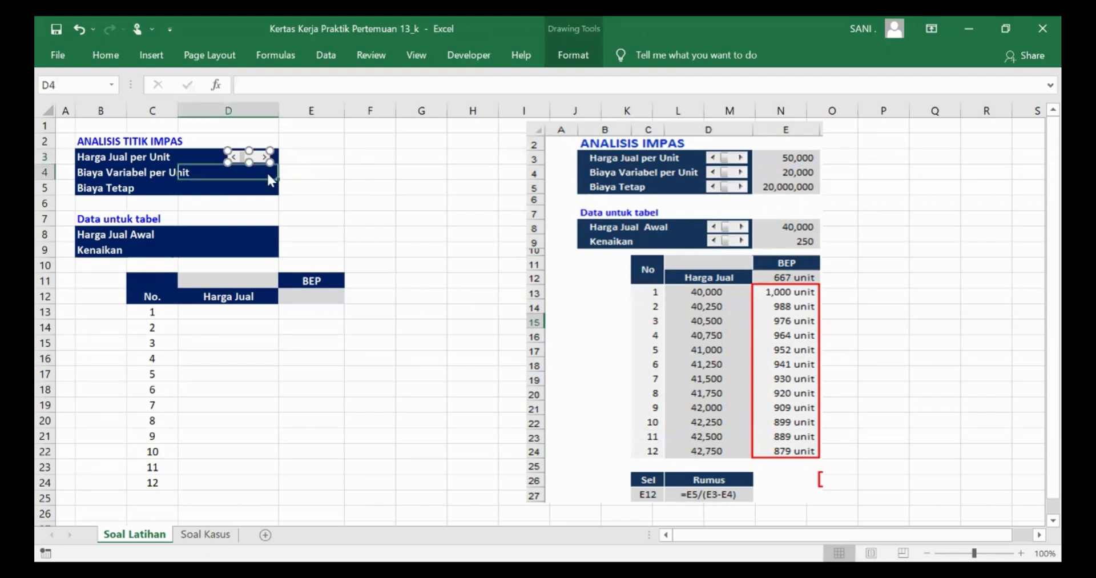
right_click(267, 173)
left_click(305, 248)
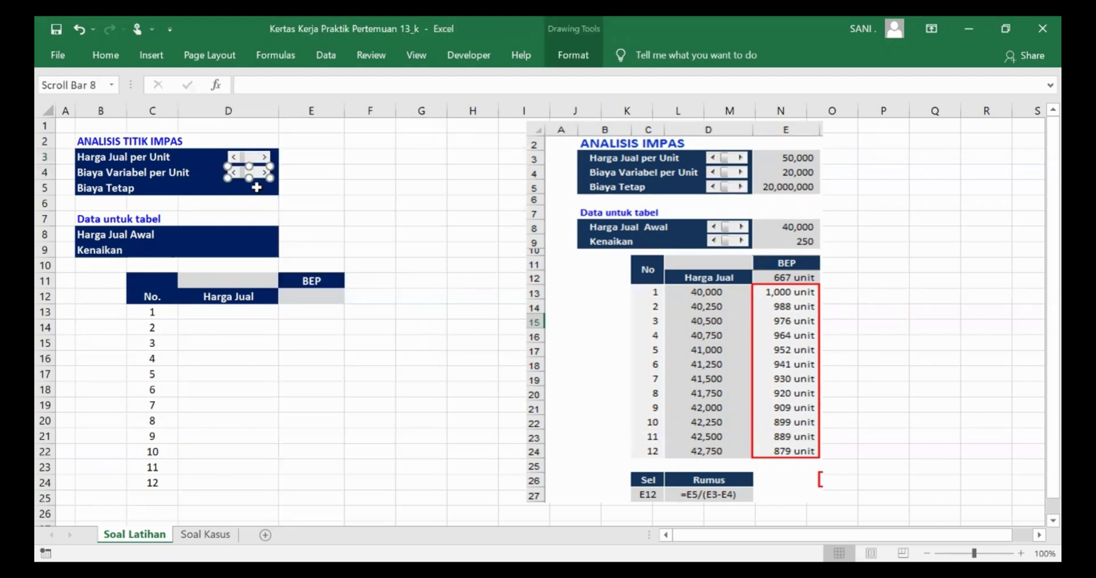
left_click(257, 189)
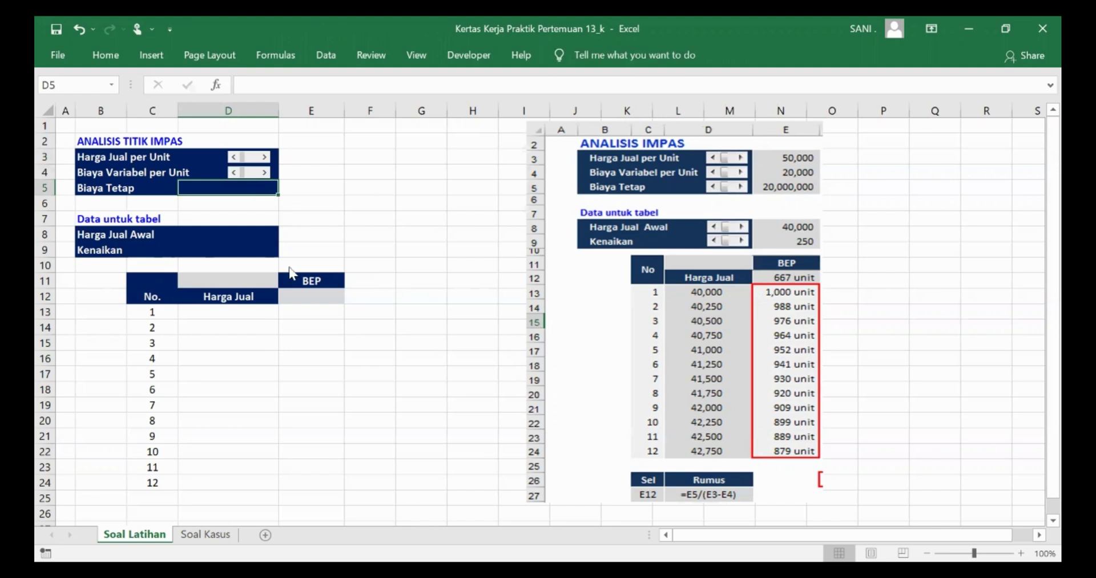
right_click(256, 186)
left_click(293, 260)
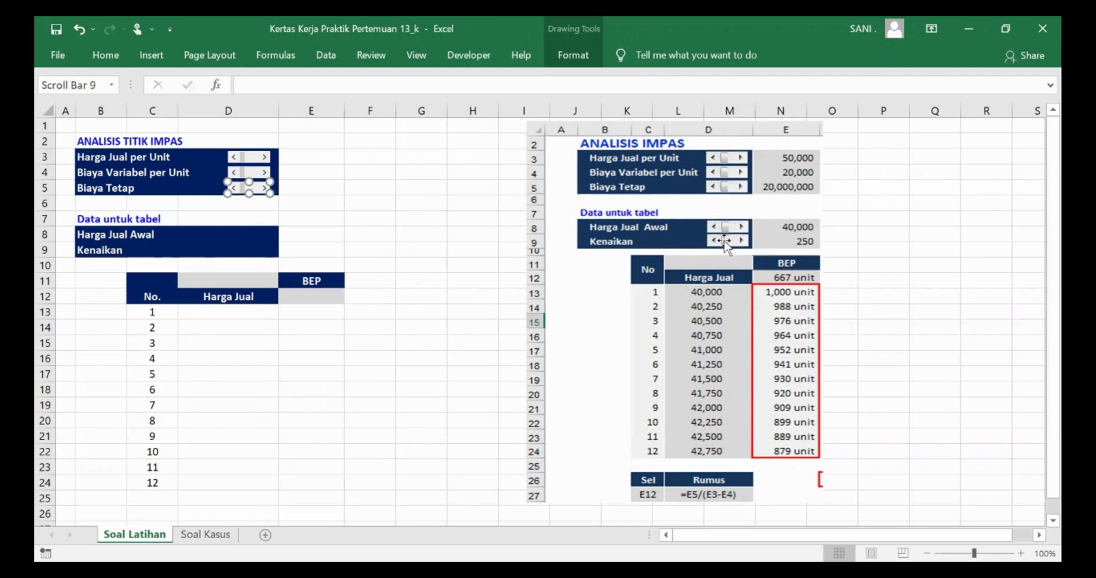
Paste copies of the scroll bar into D8 for Harga Jual Awal and D9 for Kenaikan.
left_click(264, 231)
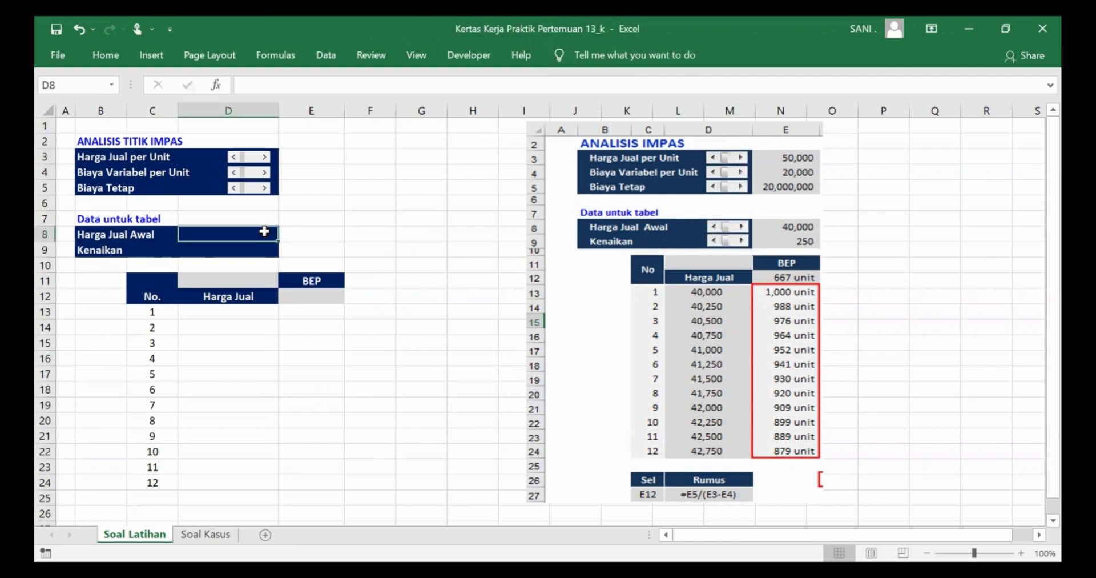
right_click(275, 234)
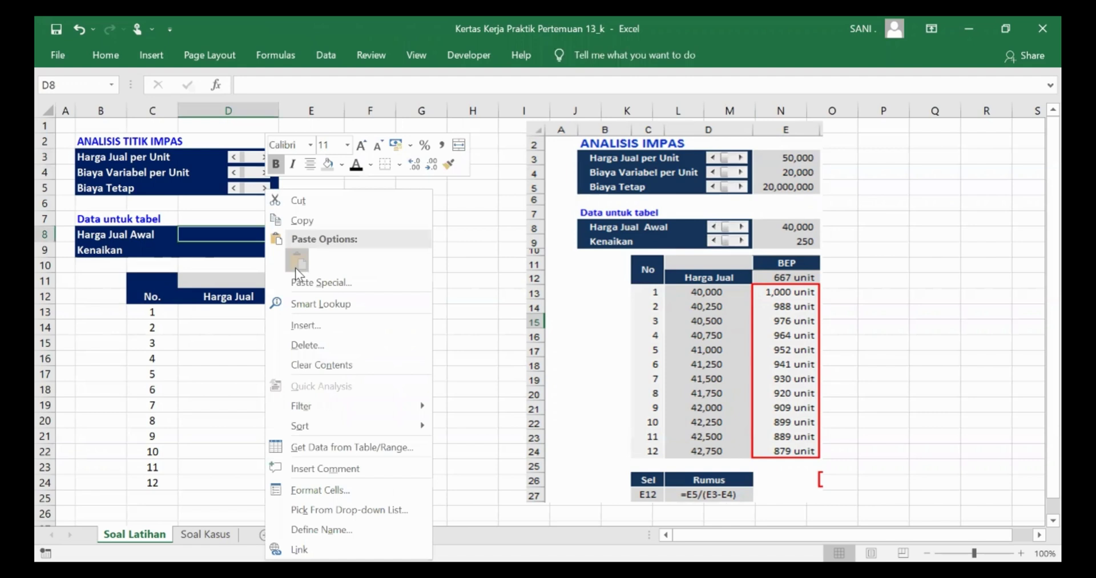
left_click(296, 255)
left_click(252, 250)
right_click(252, 251)
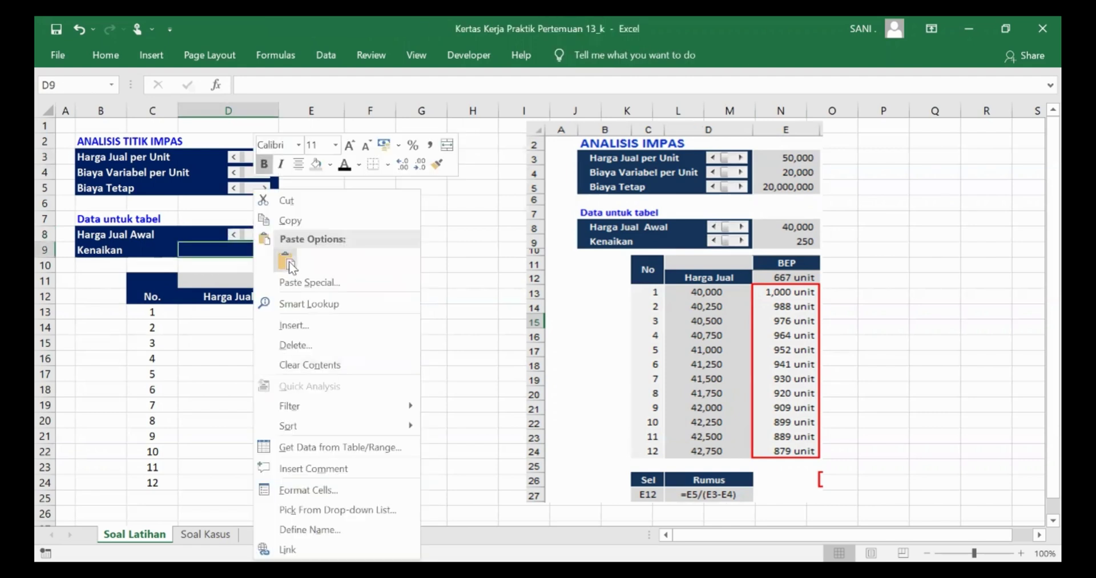
left_click(289, 261)
left_click(449, 268)
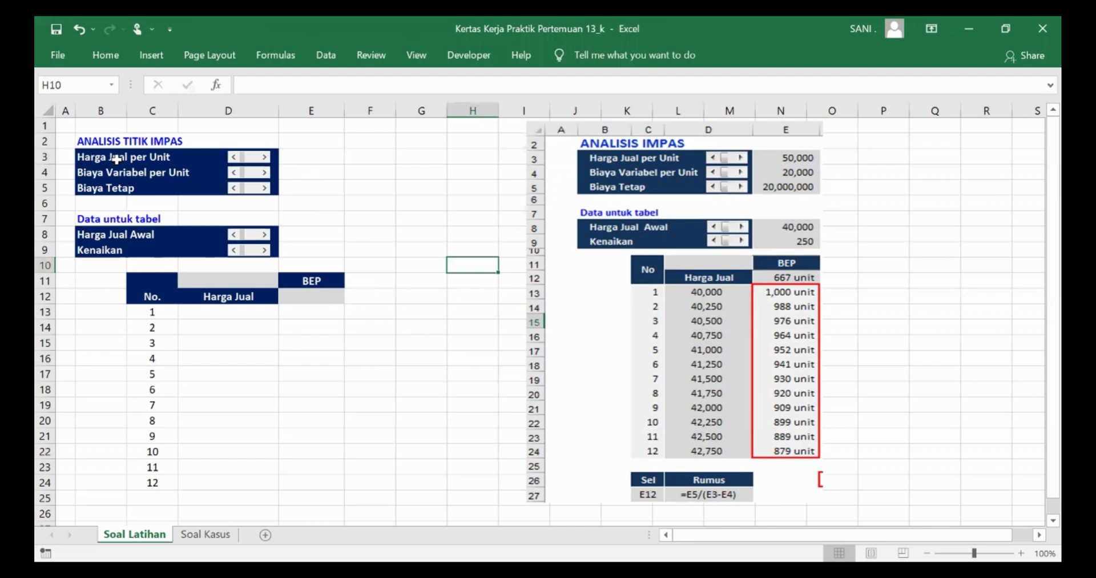
Set the maximum value of the Harga Jual per Unit scroll bar to 30000 in its control format settings.
right_click(259, 163)
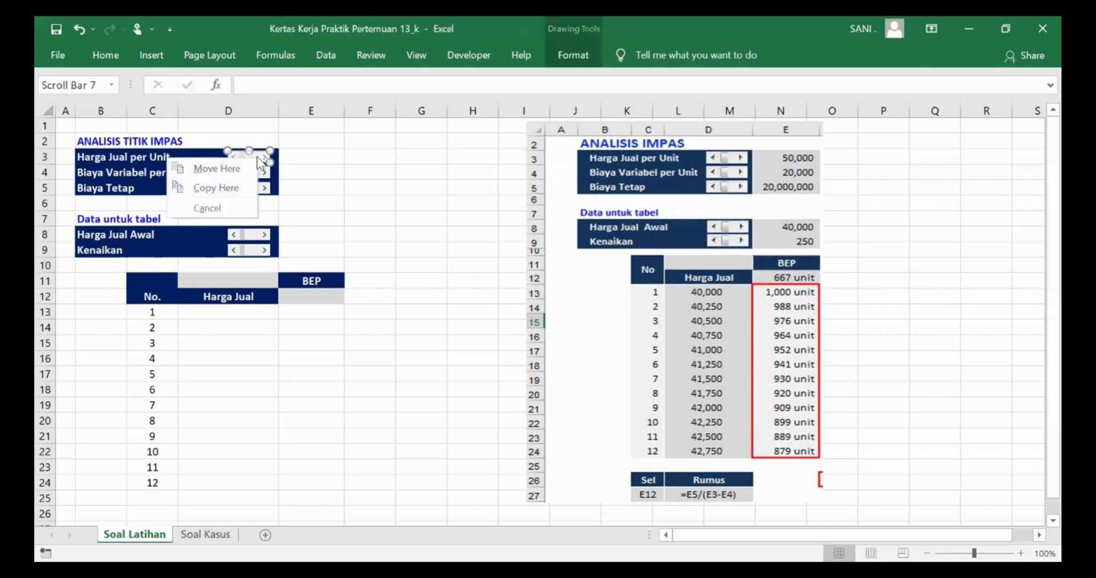
key("Escape")
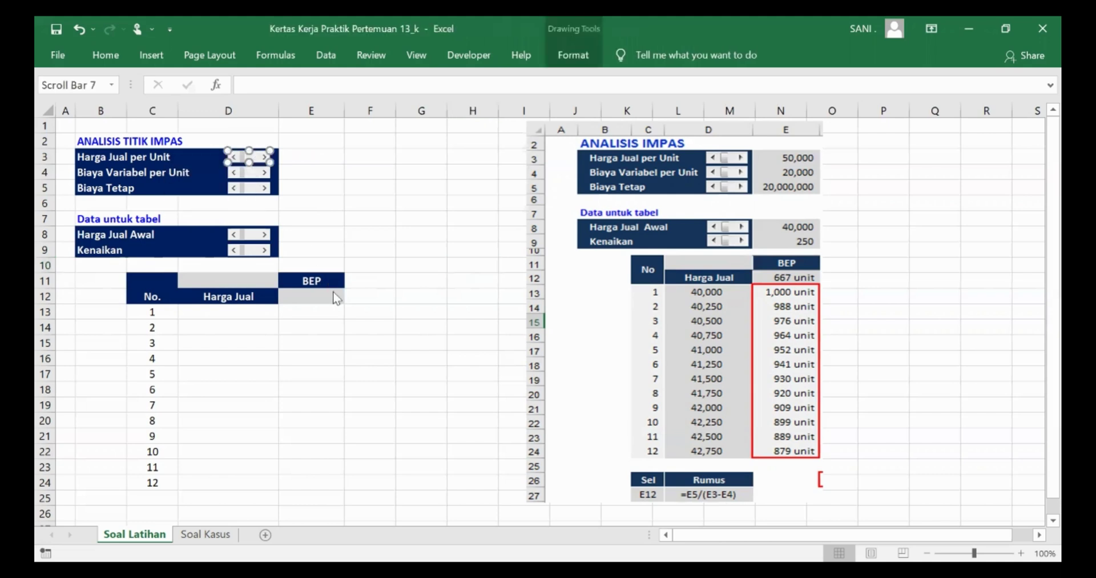
right_click(262, 158)
left_click(335, 293)
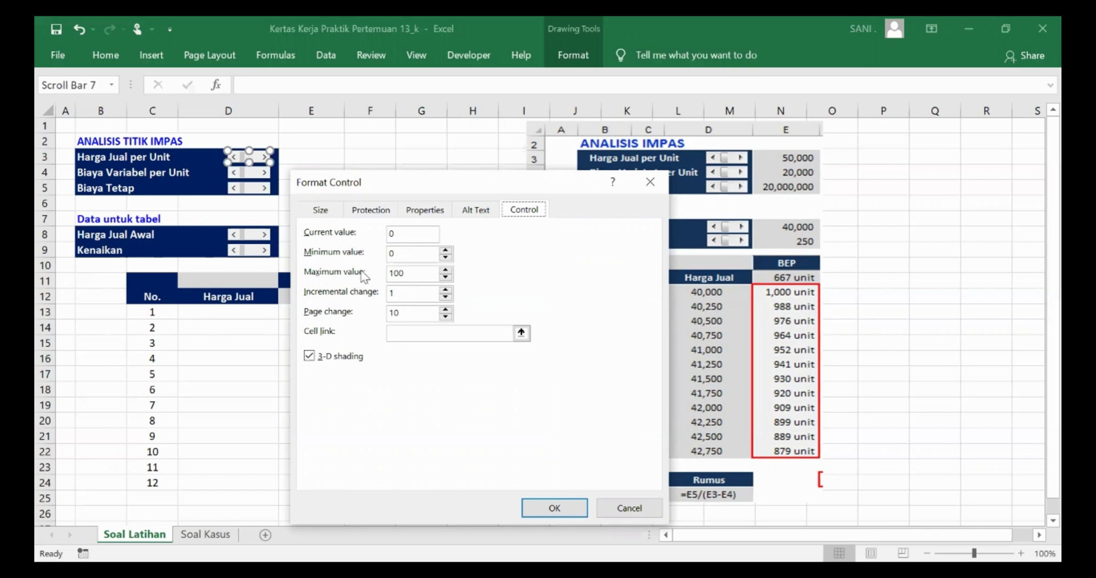
left_click_drag(416, 274, 374, 264)
left_click(410, 274)
double_click(389, 273)
left_click(420, 272)
double_click(418, 272)
left_click(420, 275)
double_click(390, 273)
type("300")
Link the Harga Jual per Unit scroll bar to cell $G$3 and apply the control settings.
left_click(522, 333)
left_click_drag(422, 182, 431, 197)
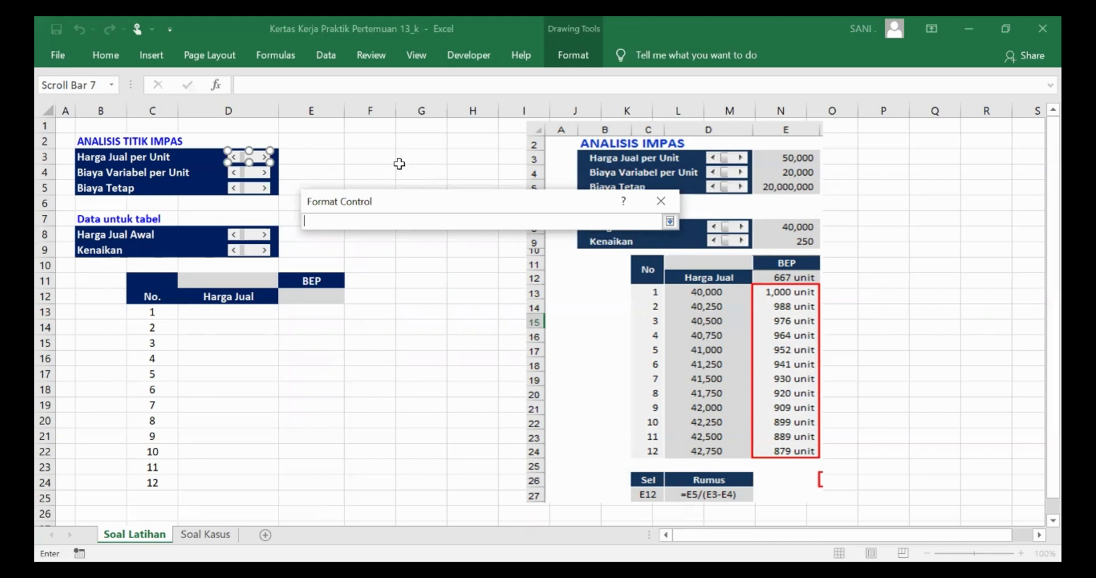
left_click(422, 156)
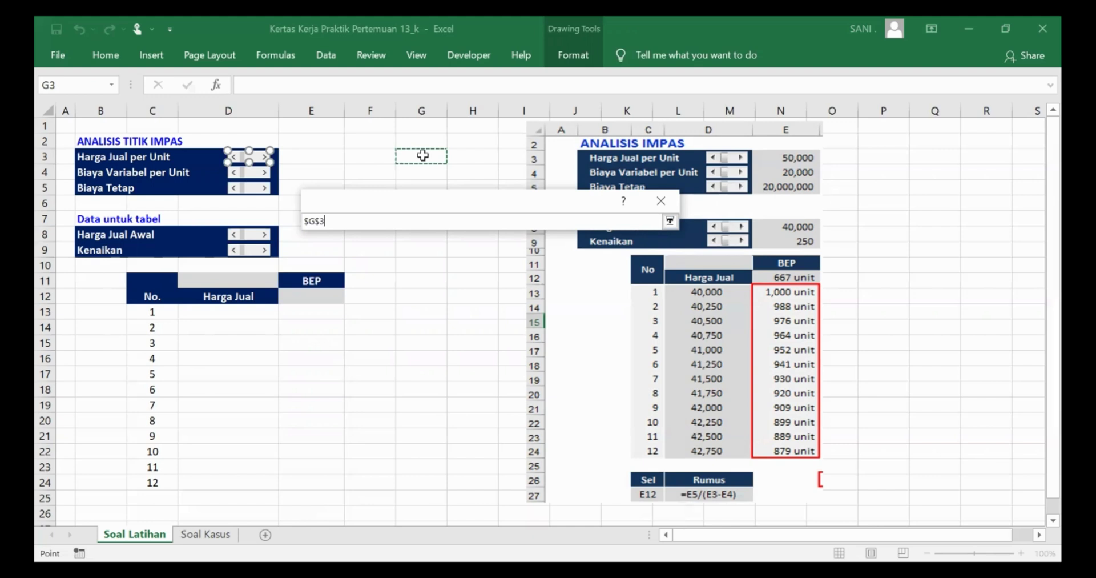
key("Return")
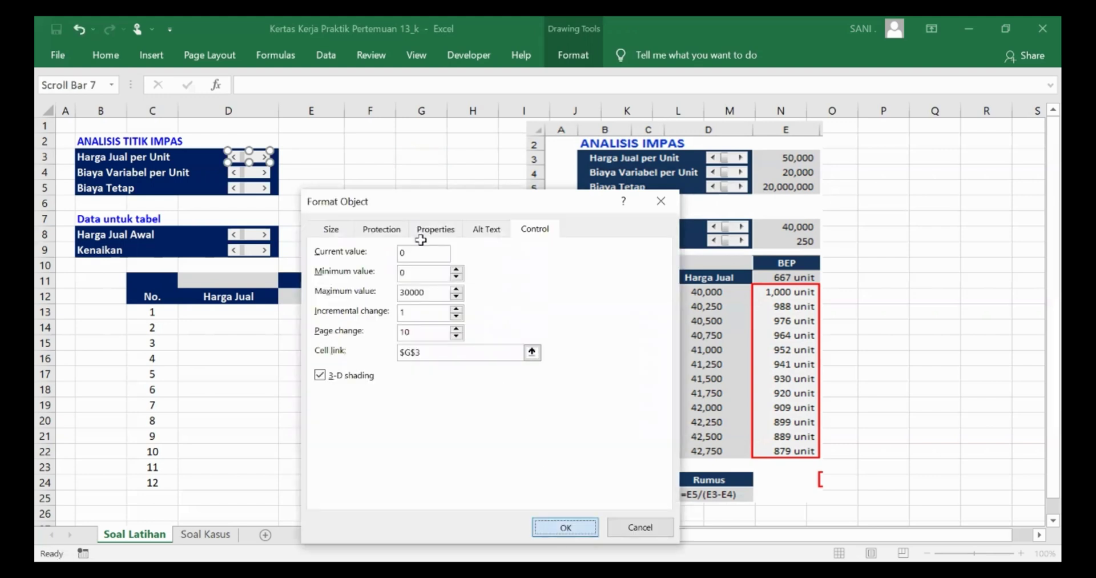
key("Return")
key("Escape")
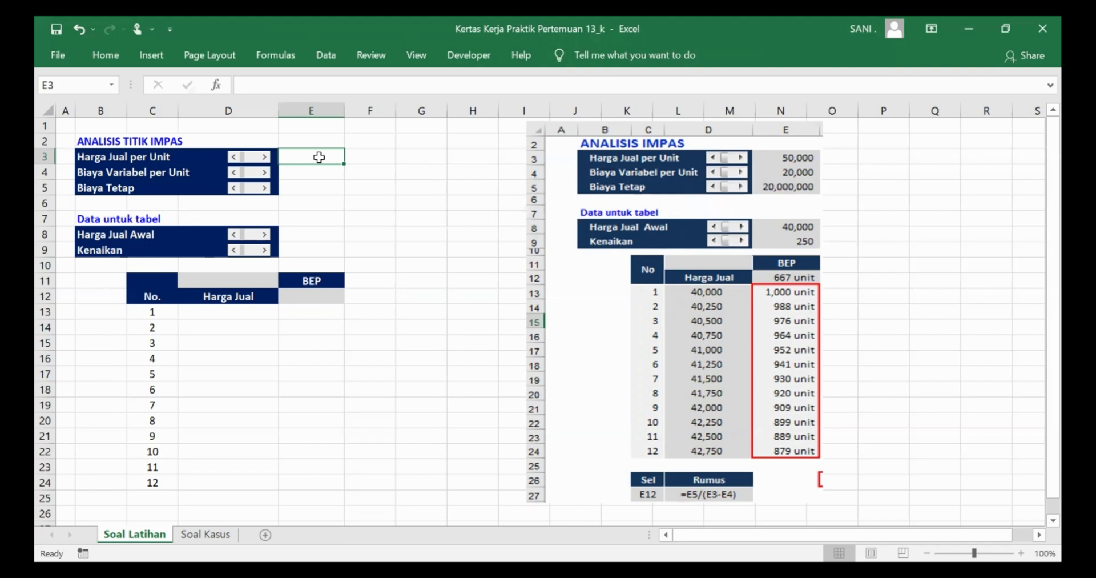
Enter the formula =G3*10000 in cell E3 for Harga Jual per Unit.
type("=")
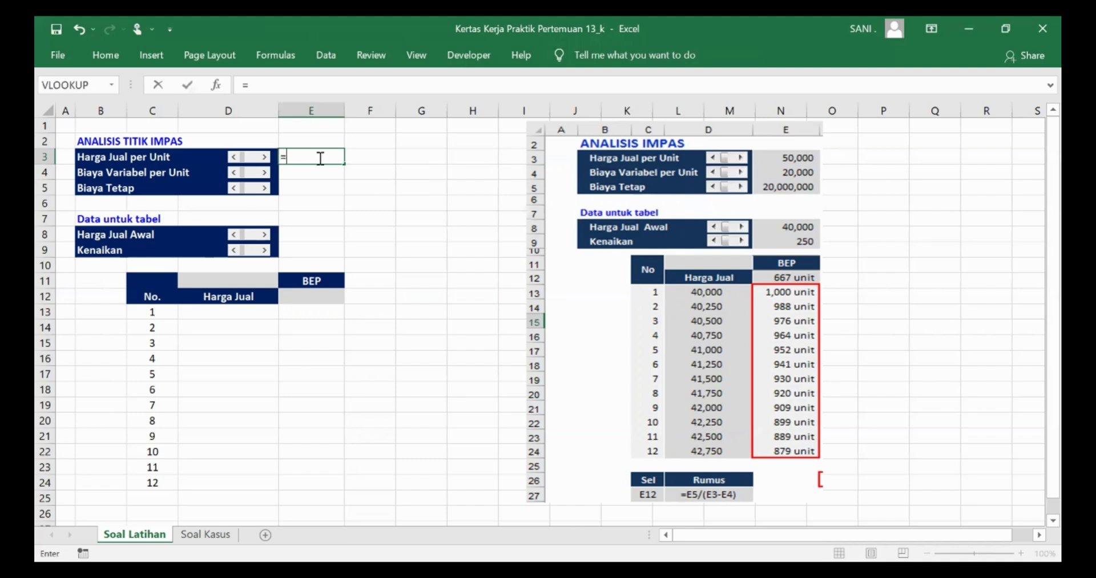
left_click(427, 157)
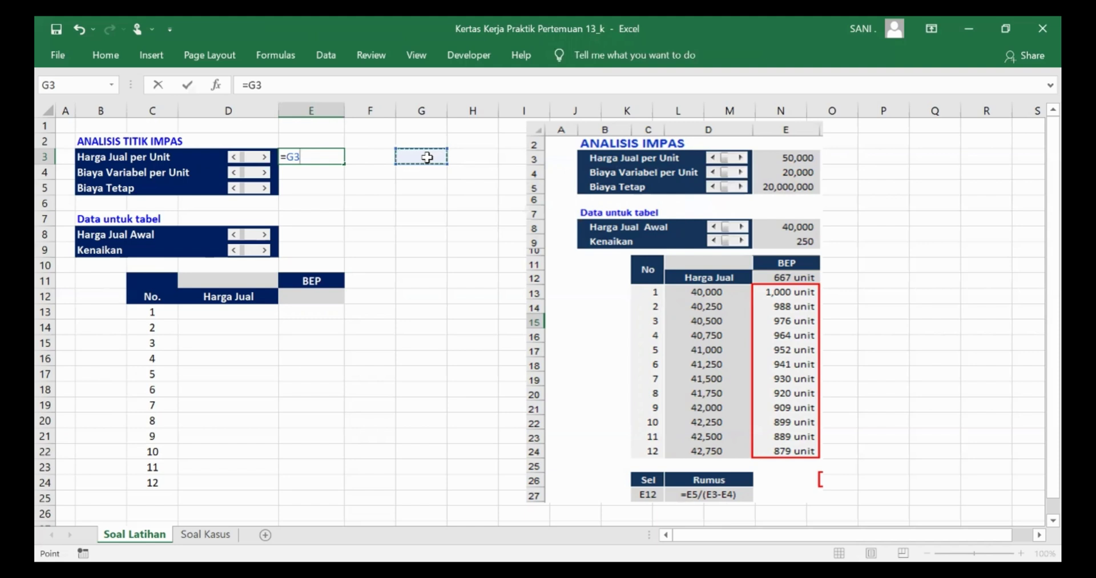
type("*")
type("10000")
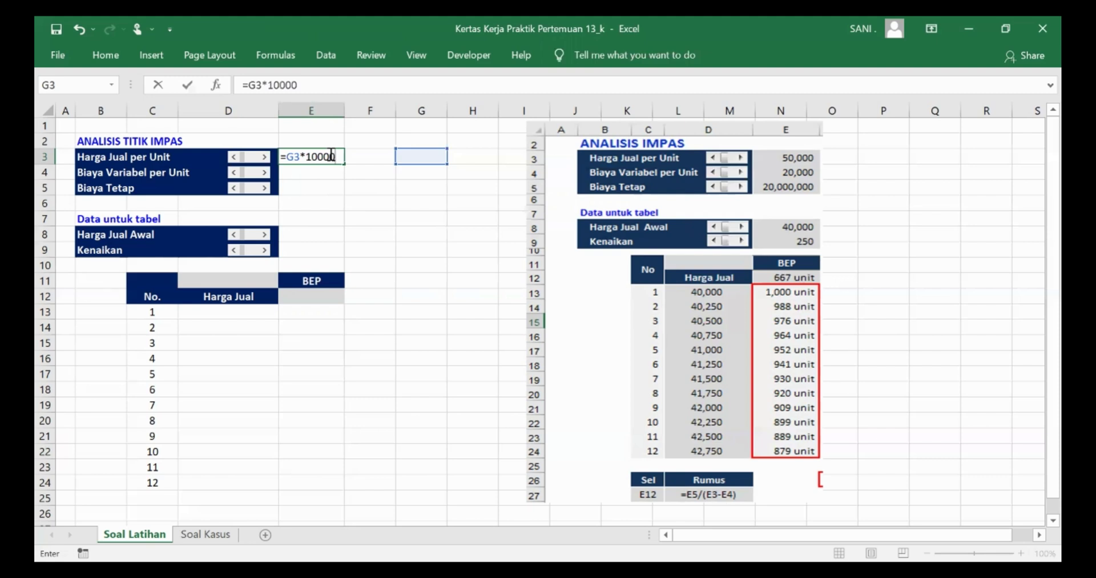
key("Return")
left_click(330, 155)
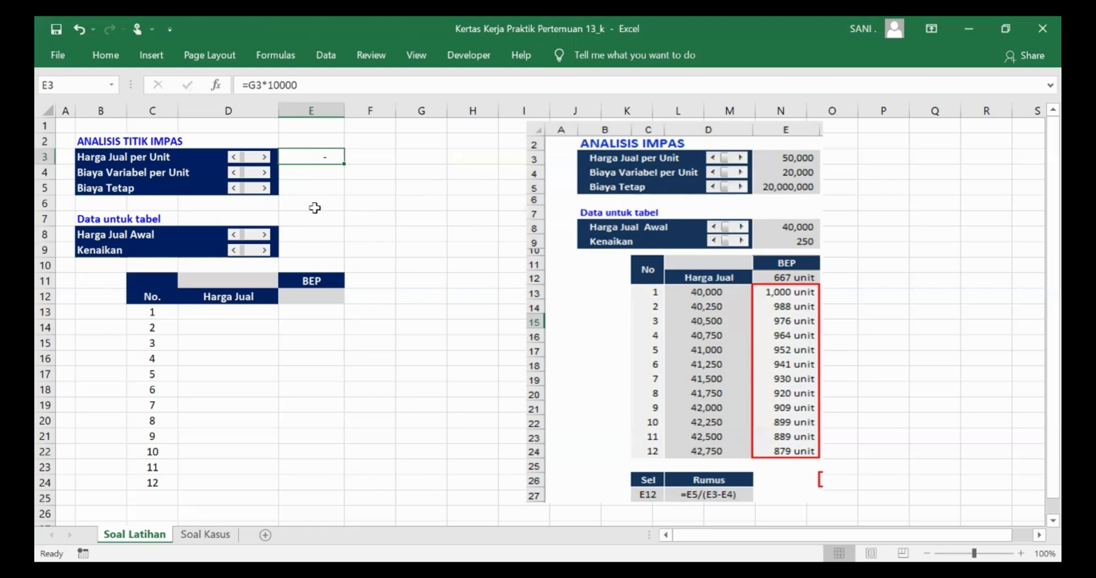
Step up the Harga Jual per Unit scroll bar until cell E3 reads 50.000.
left_click(264, 157)
left_click(264, 157)
left_click(265, 157)
left_click(264, 158)
left_click(265, 157)
left_click(264, 157)
Set the maximum value of the Biaya Variabel per Unit scroll bar to 30000 in its control format settings.
right_click(247, 178)
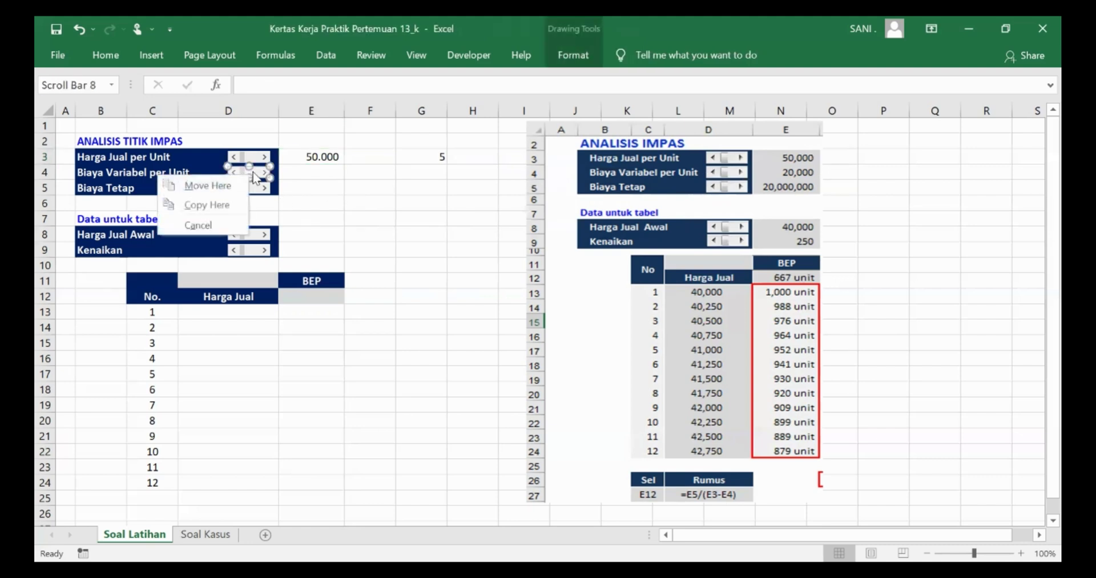
left_click(253, 173)
right_click(254, 172)
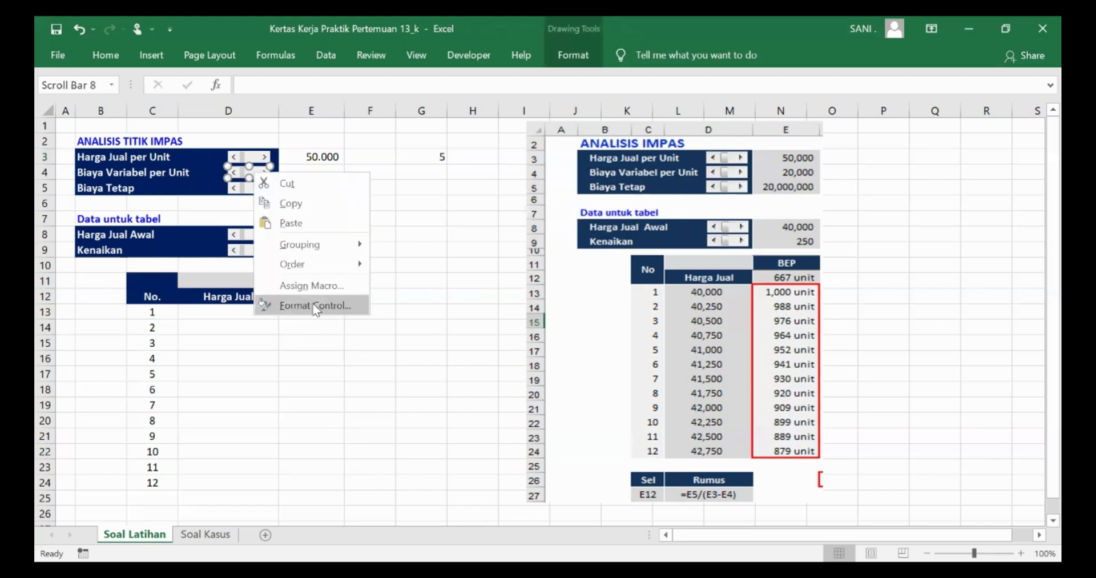
left_click(316, 306)
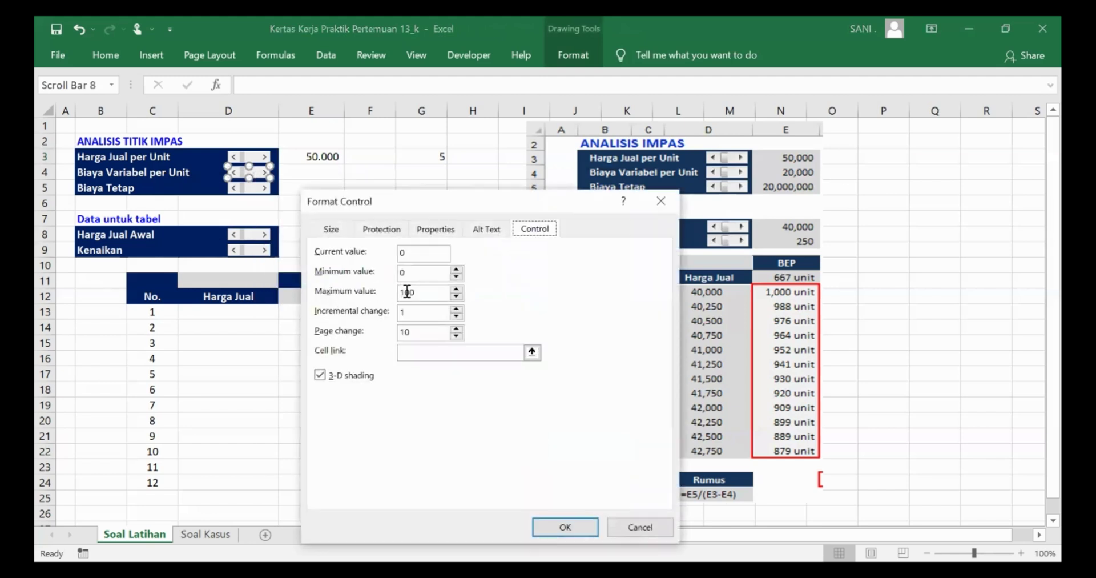
left_click_drag(434, 298, 356, 291)
type("30000")
Link the Biaya Variabel per Unit scroll bar to cell $G$4 and apply the control settings.
left_click(459, 355)
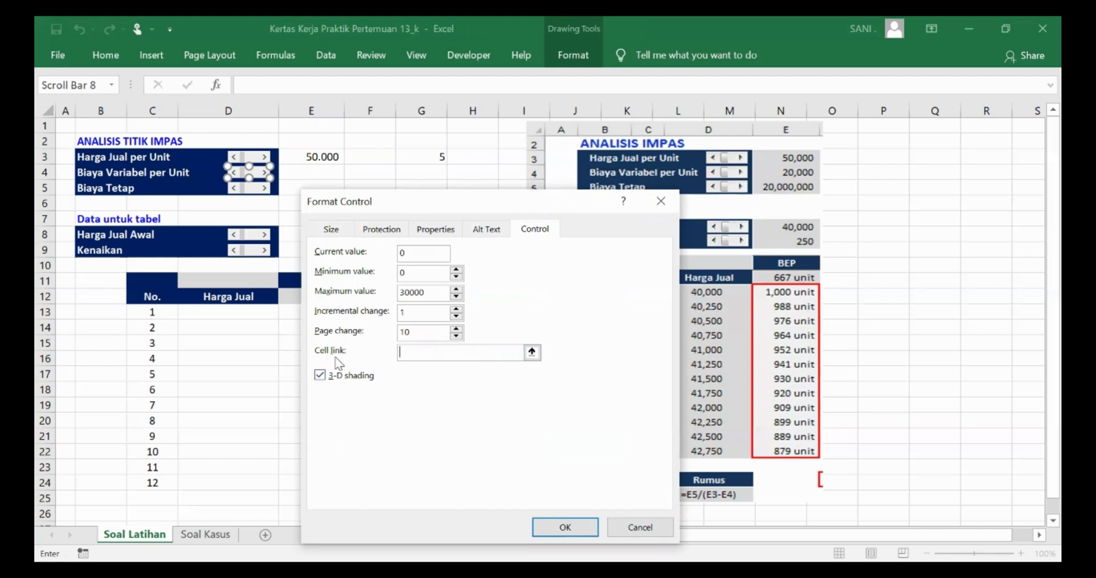
left_click(532, 352)
left_click(423, 174)
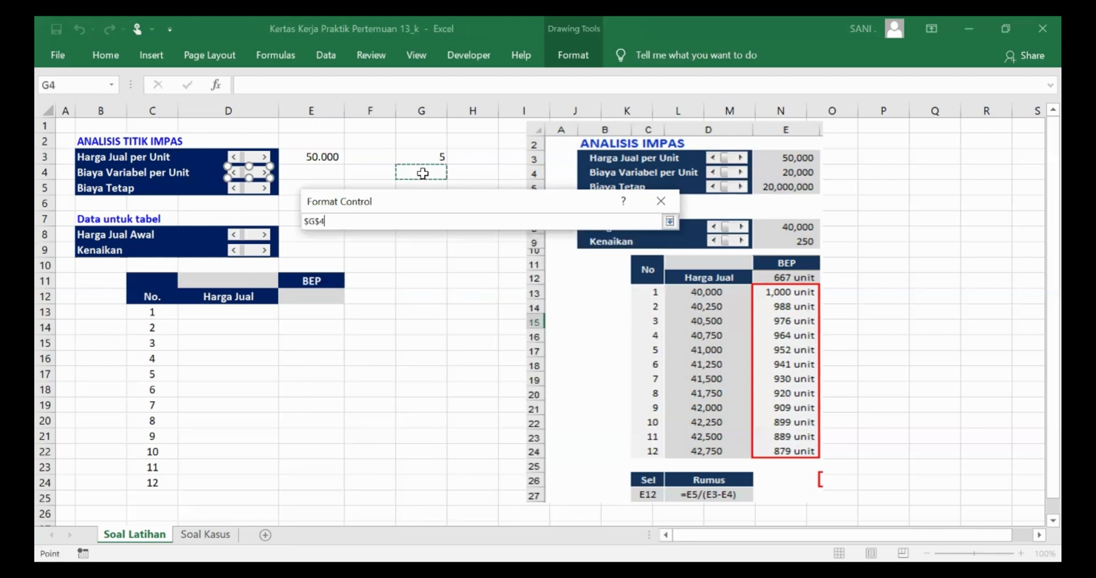
key("Return")
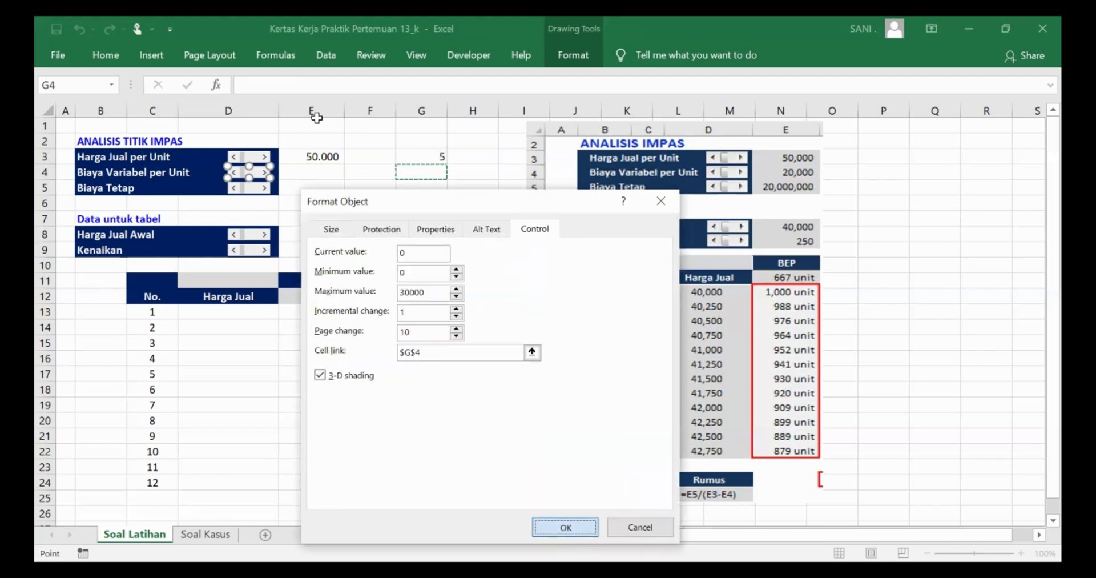
key("Return")
Enter the formula =G4*10000 in cell E4 for Biaya Variabel per Unit.
left_click(318, 178)
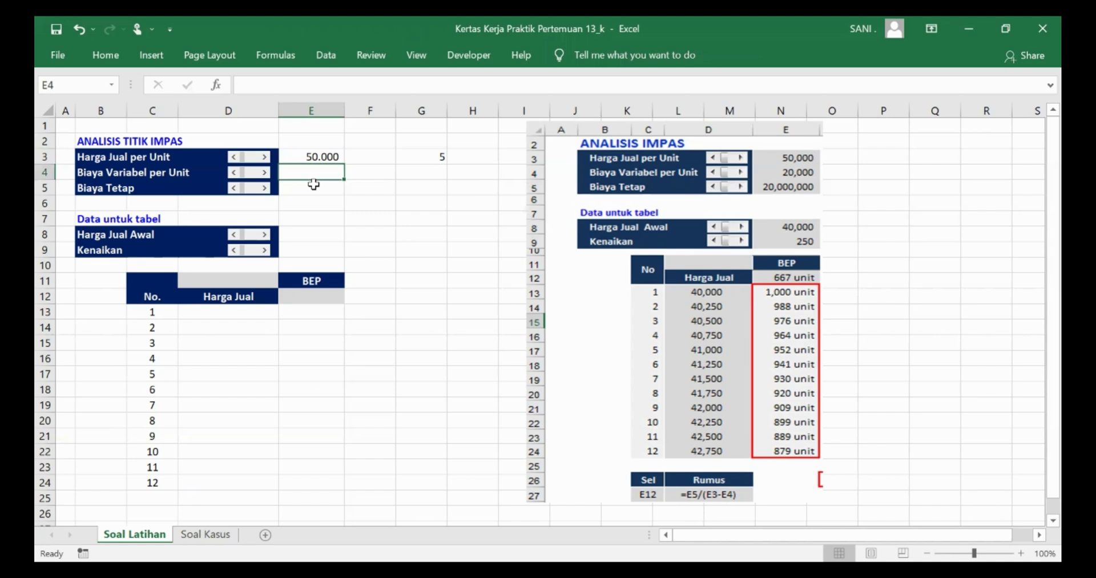
type("=")
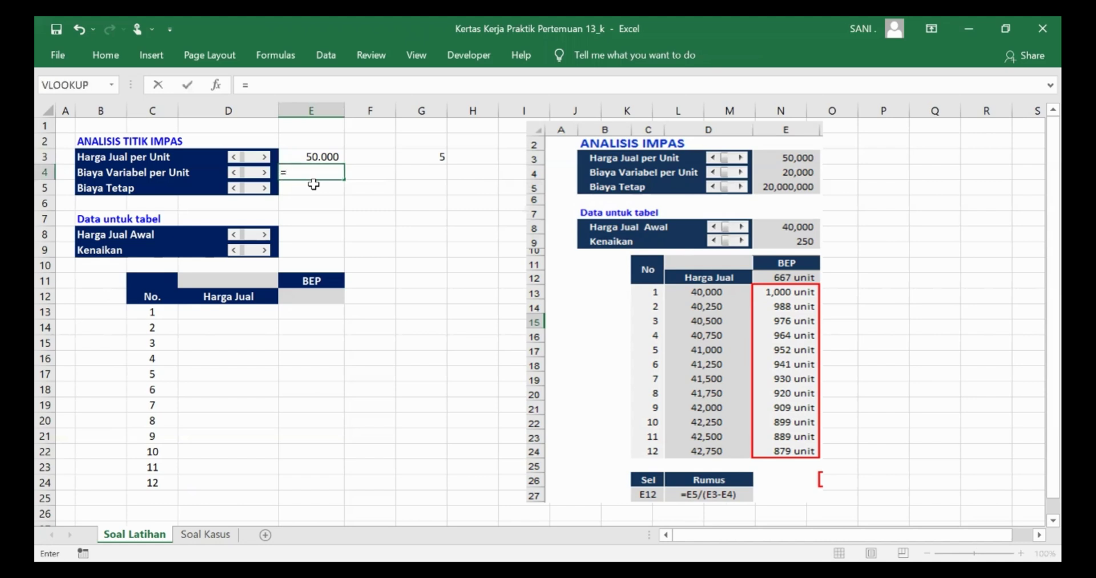
left_click(412, 168)
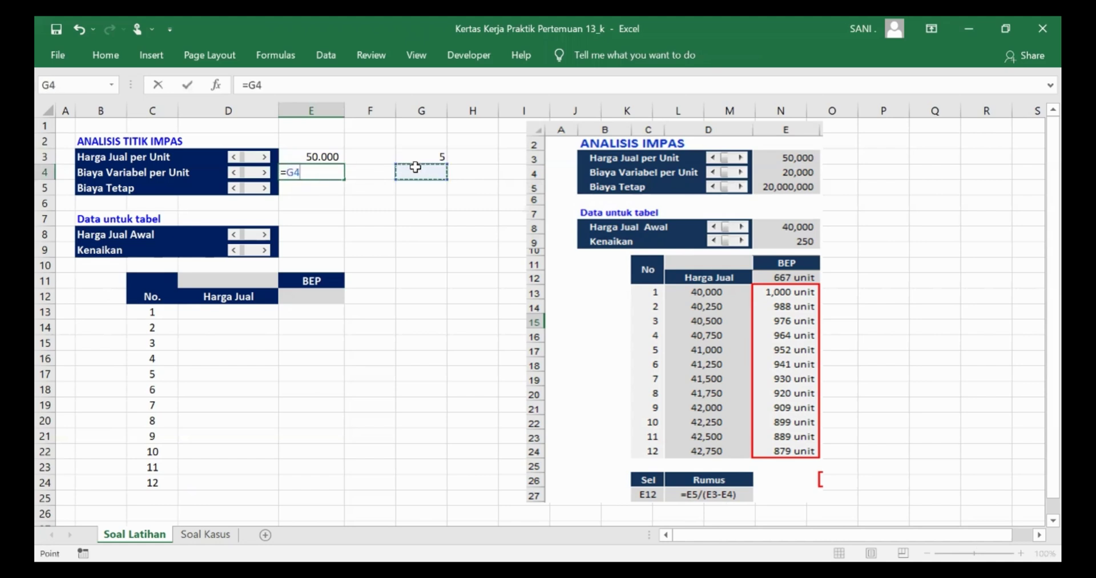
type("*10000")
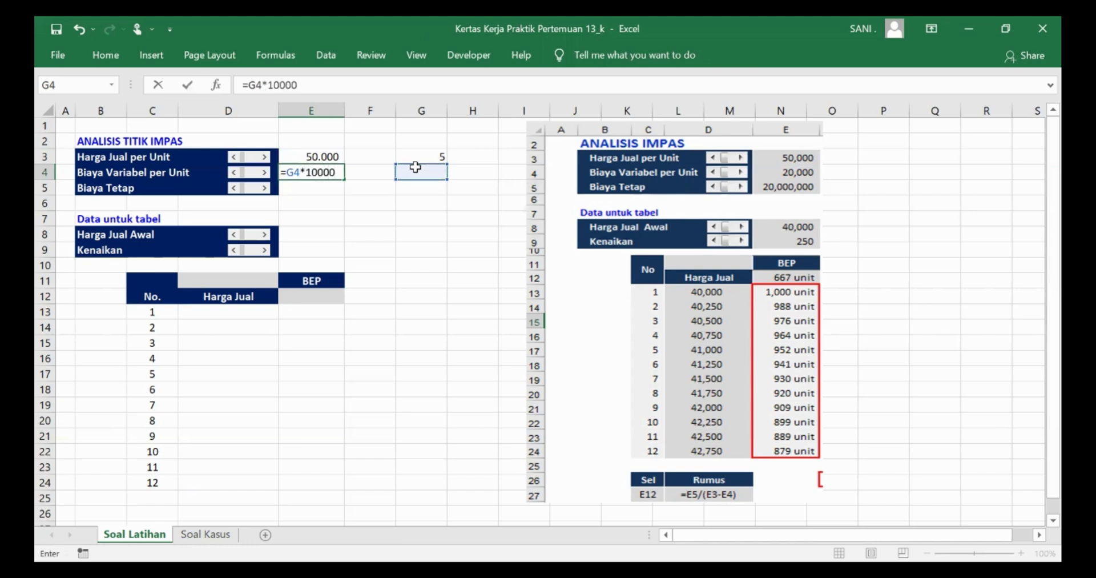
key("Return")
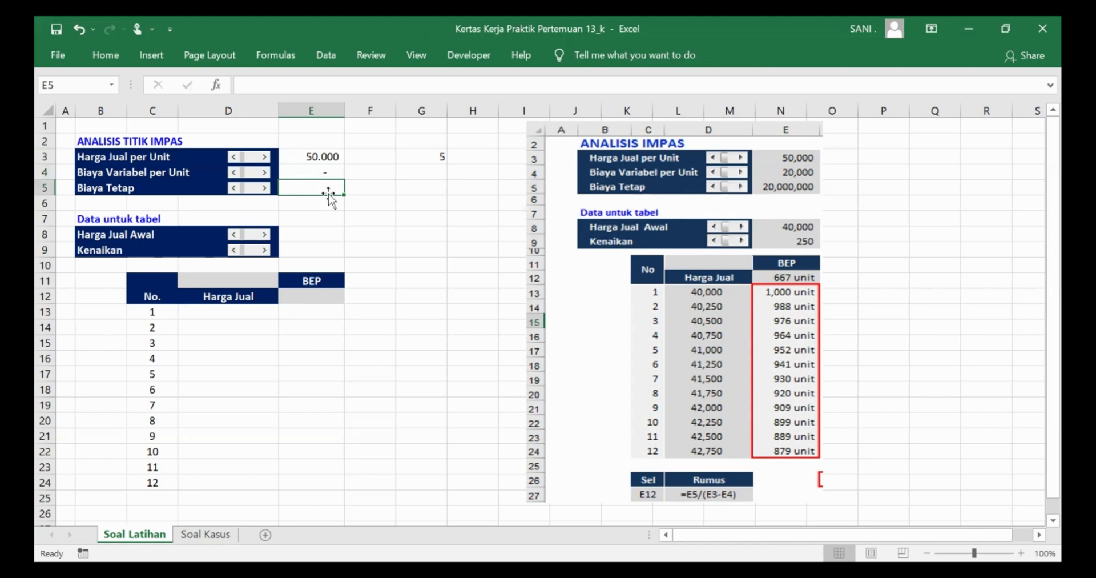
Adjust the Biaya Variabel per Unit scroll bar until cell E4 reads 20.000.
left_click(265, 172)
left_click(265, 174)
left_click(234, 173)
left_click(265, 172)
Set the Biaya Tetap scroll bar's maximum value to 30000 and its current value to 20 in its control format settings.
right_click(257, 189)
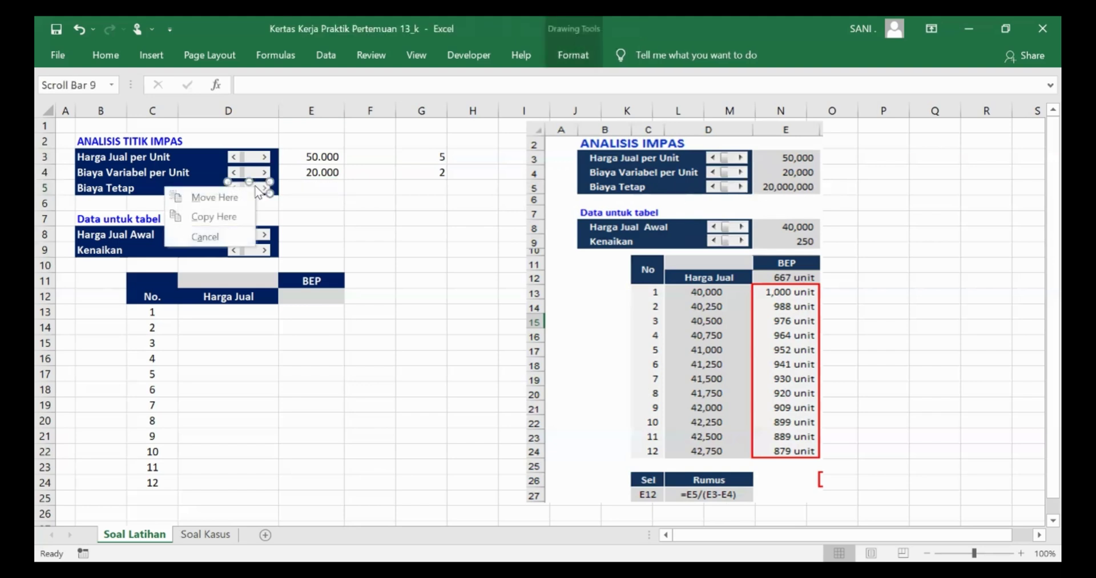
key("Escape")
right_click(267, 190)
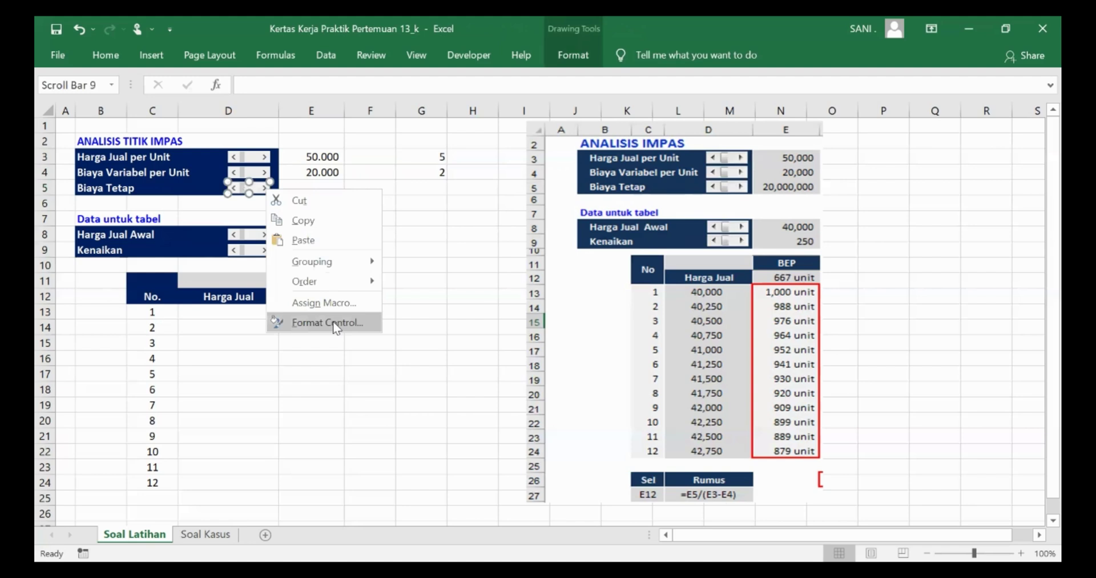
left_click(336, 323)
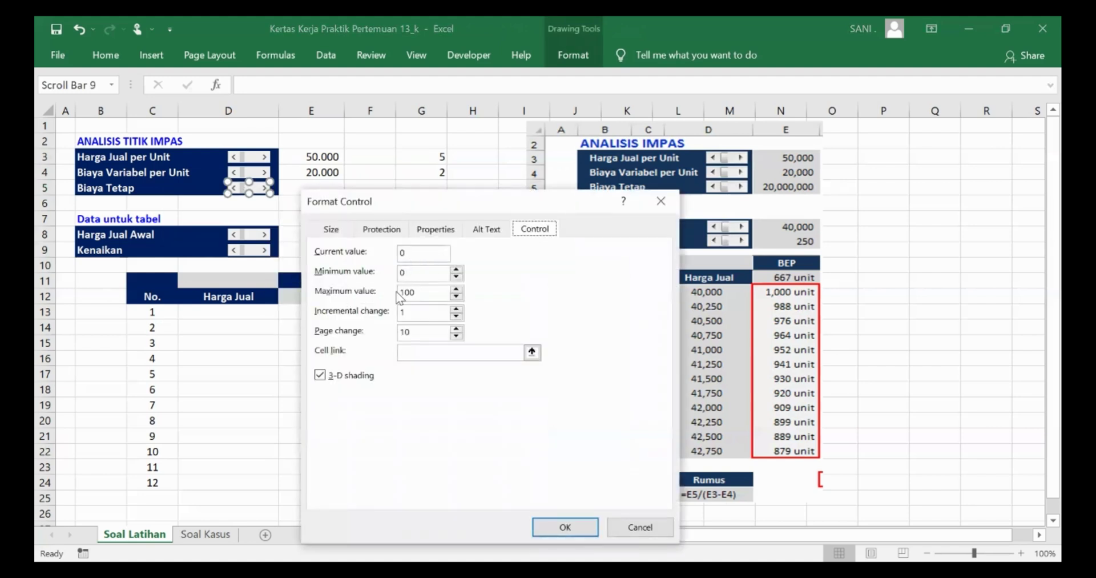
left_click_drag(430, 292, 383, 287)
type("30000")
type("20")
Link the Biaya Tetap scroll bar to cell $G$5 and apply the control settings.
left_click(497, 352)
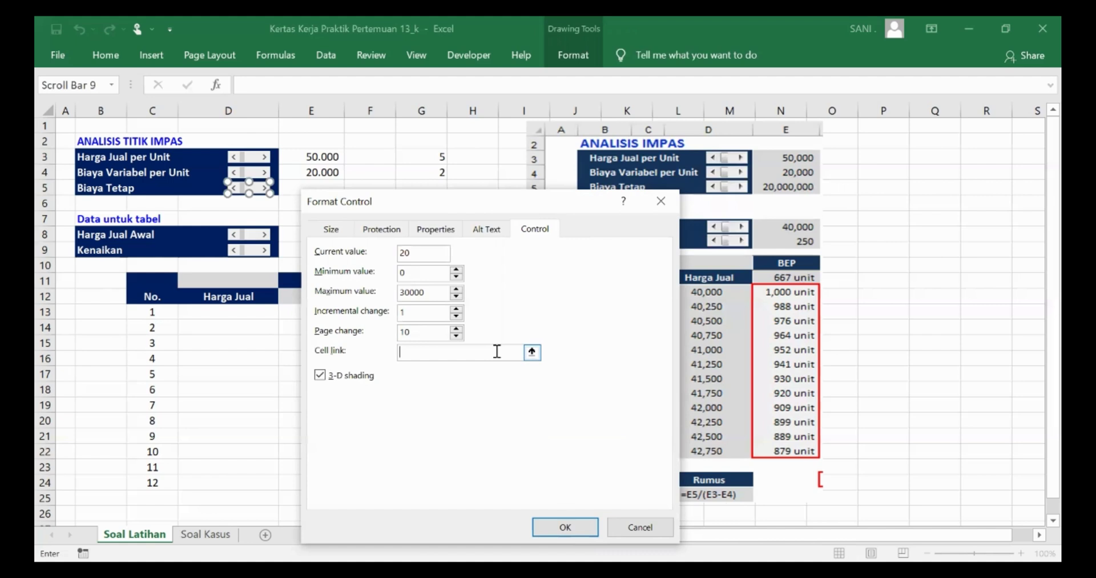
left_click(532, 353)
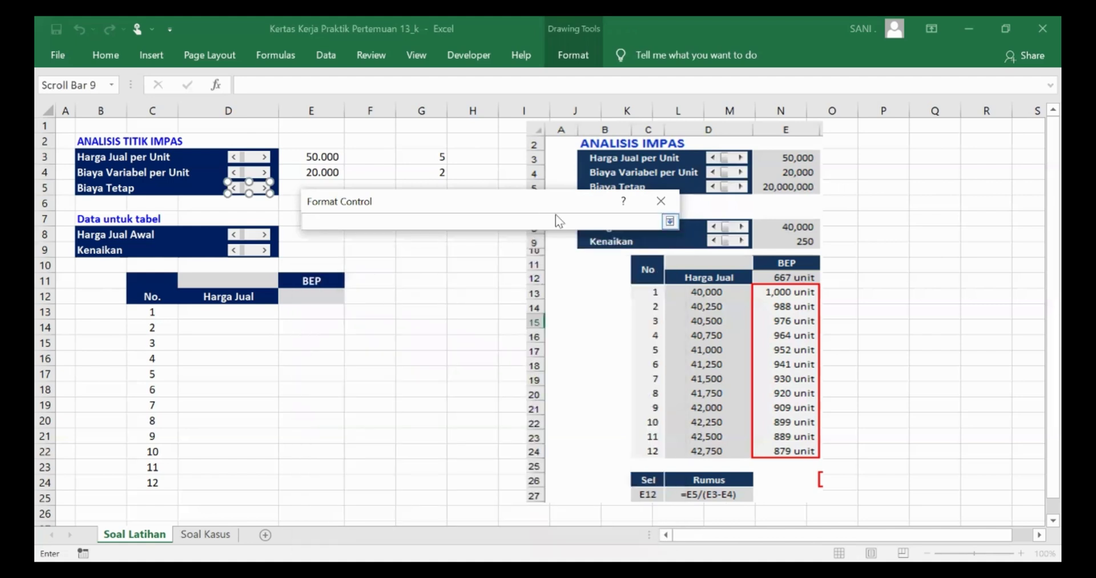
left_click(438, 182)
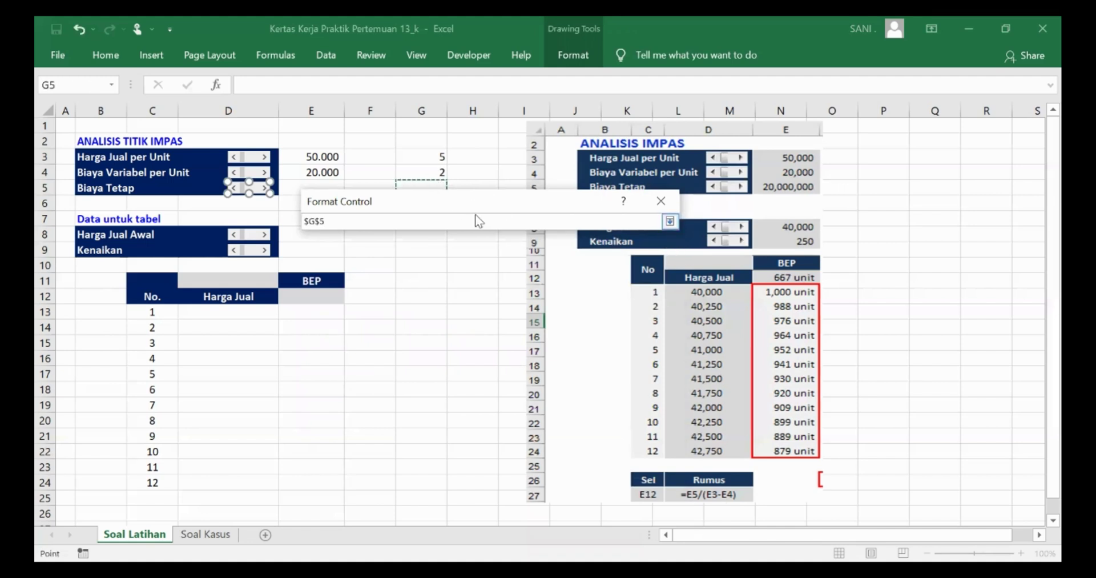
key("Return")
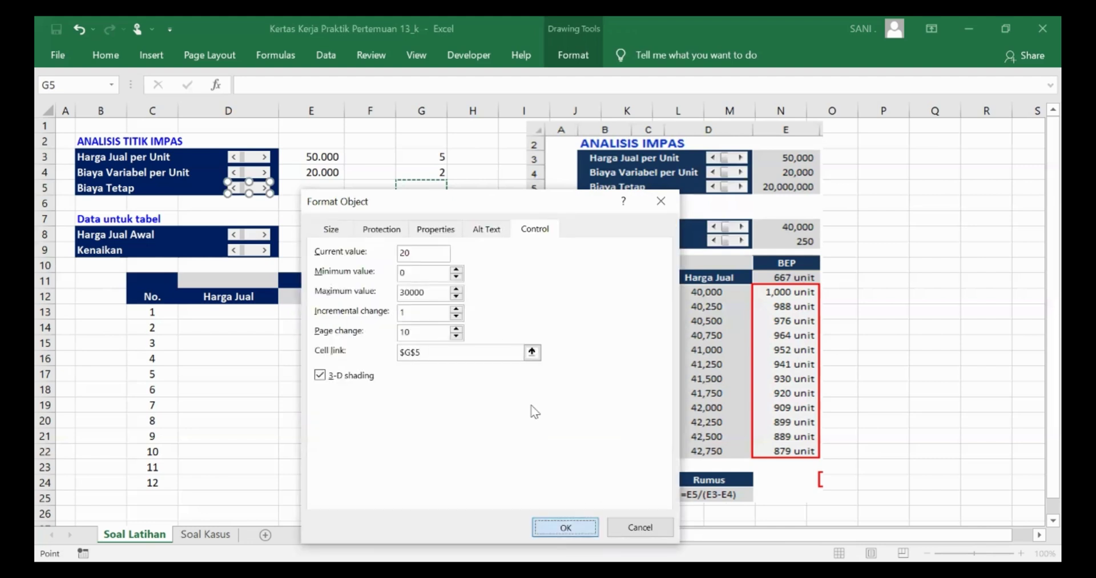
key("Return")
Enter the formula =G5*1000000 in cell E5 for Biaya Tetap.
left_click(331, 188)
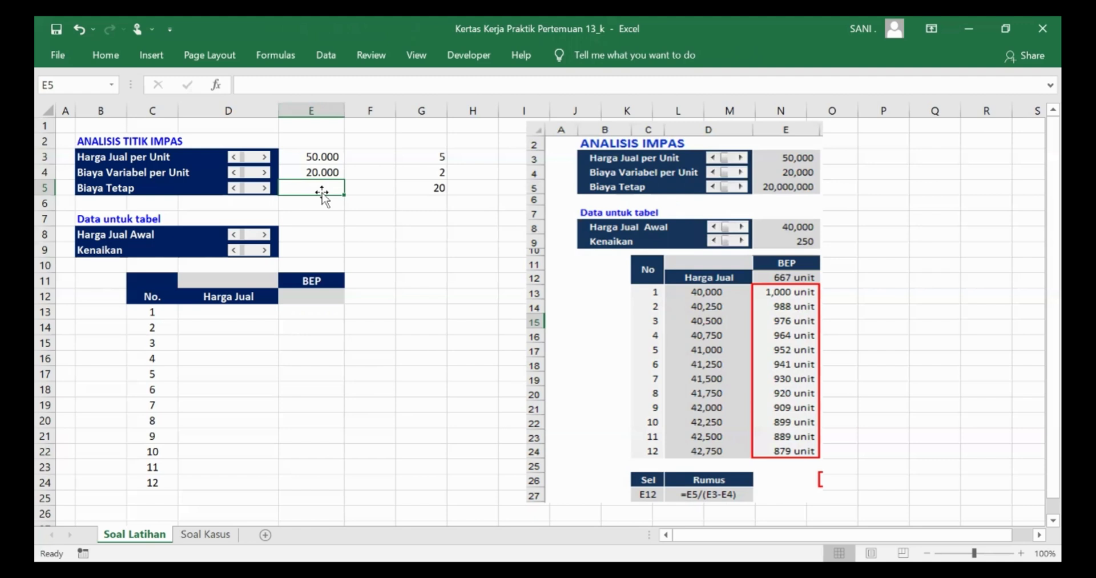
type("=")
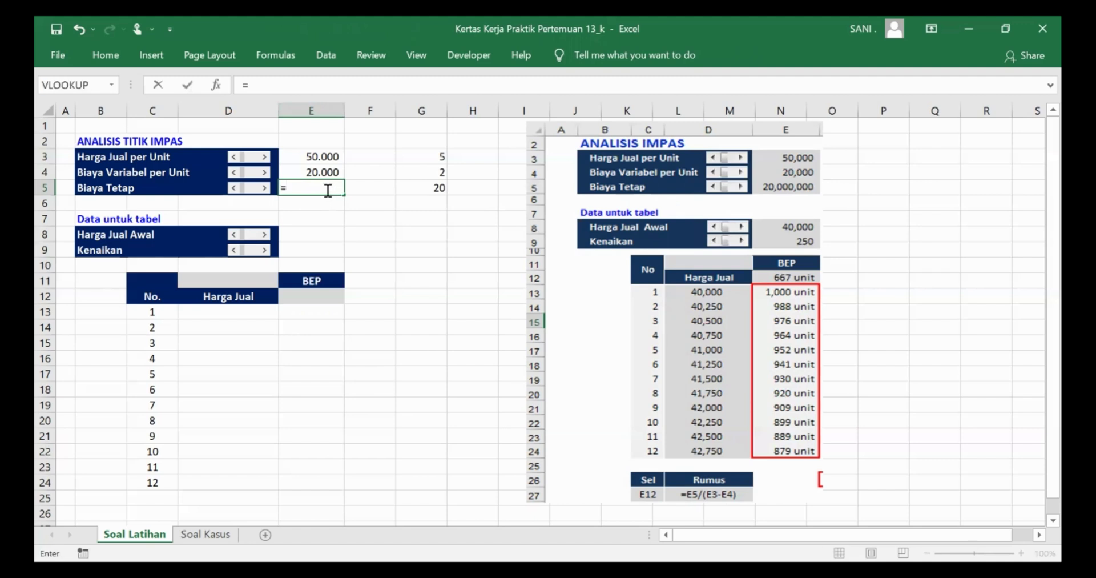
left_click(436, 186)
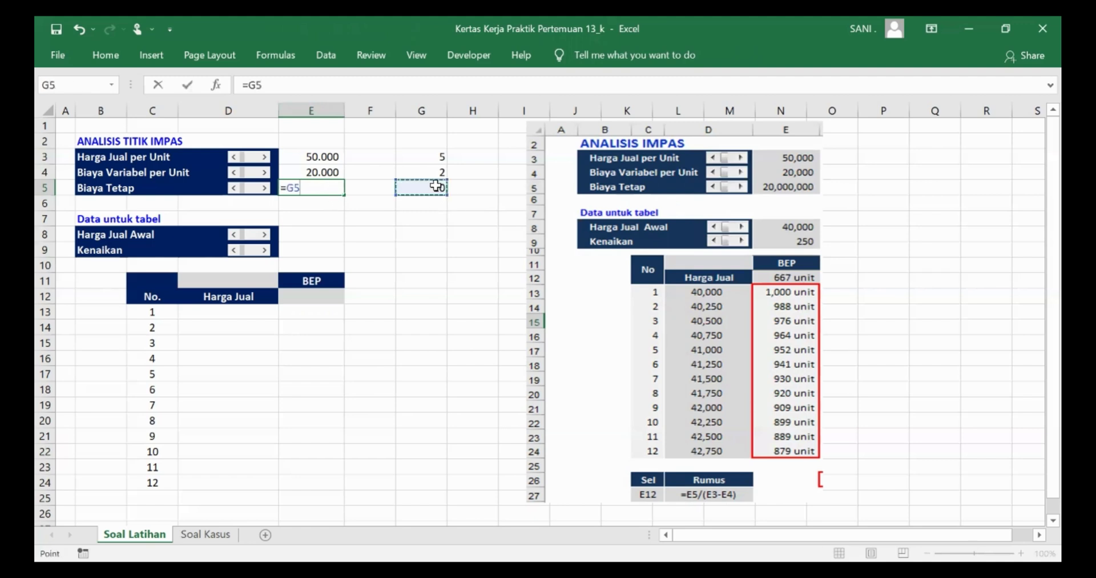
type("*1000000")
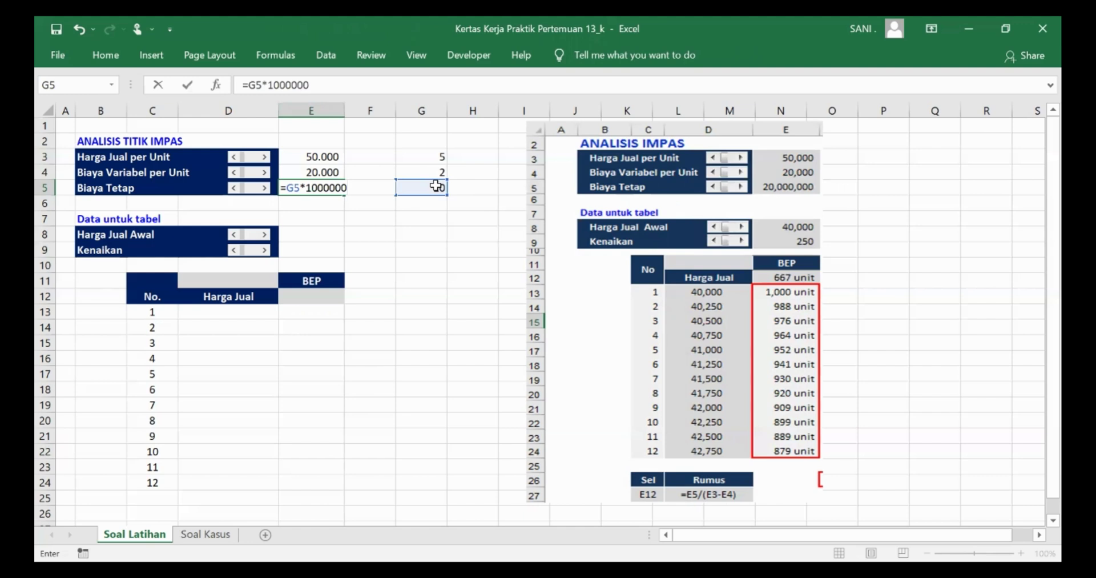
key("Return")
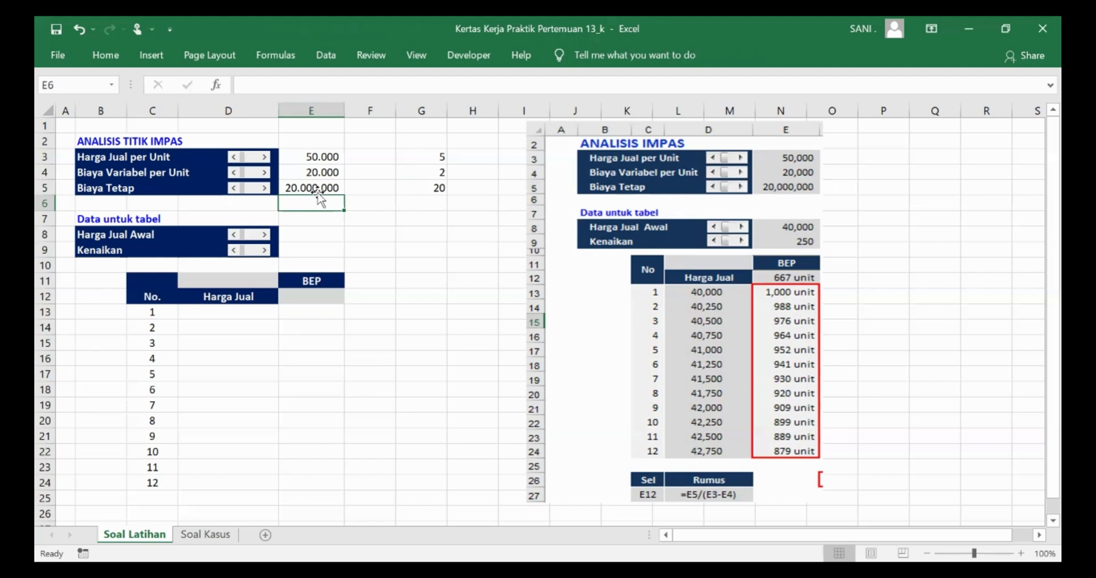
left_click(435, 190)
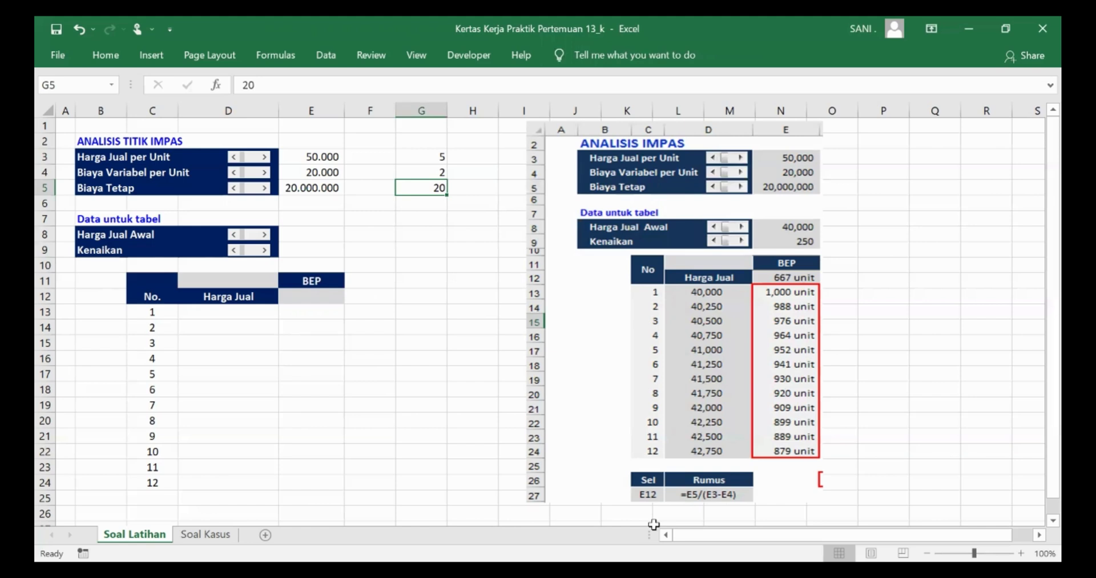
key("Return")
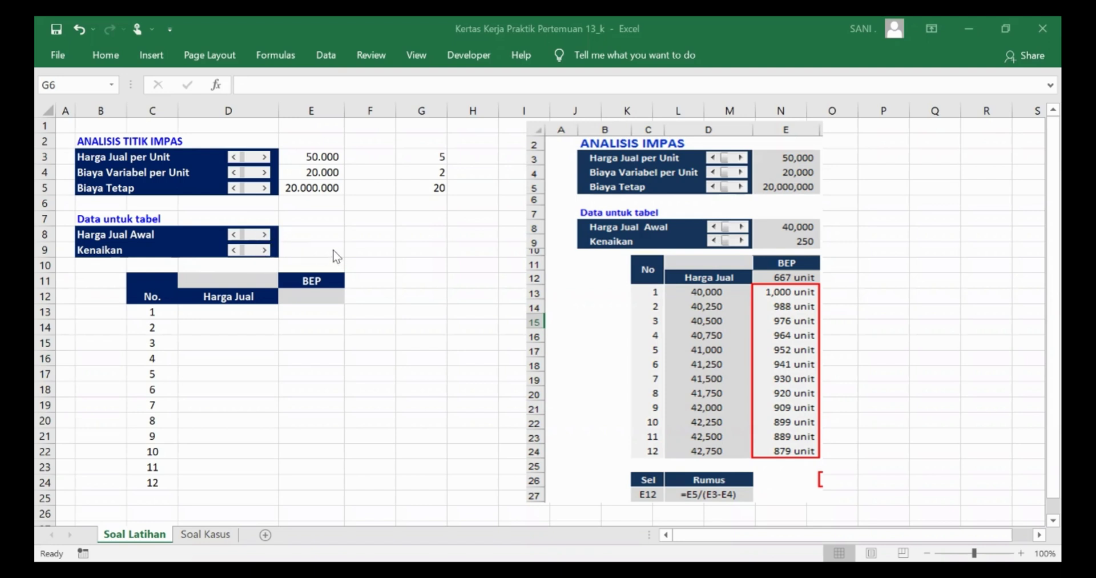
left_click(332, 234)
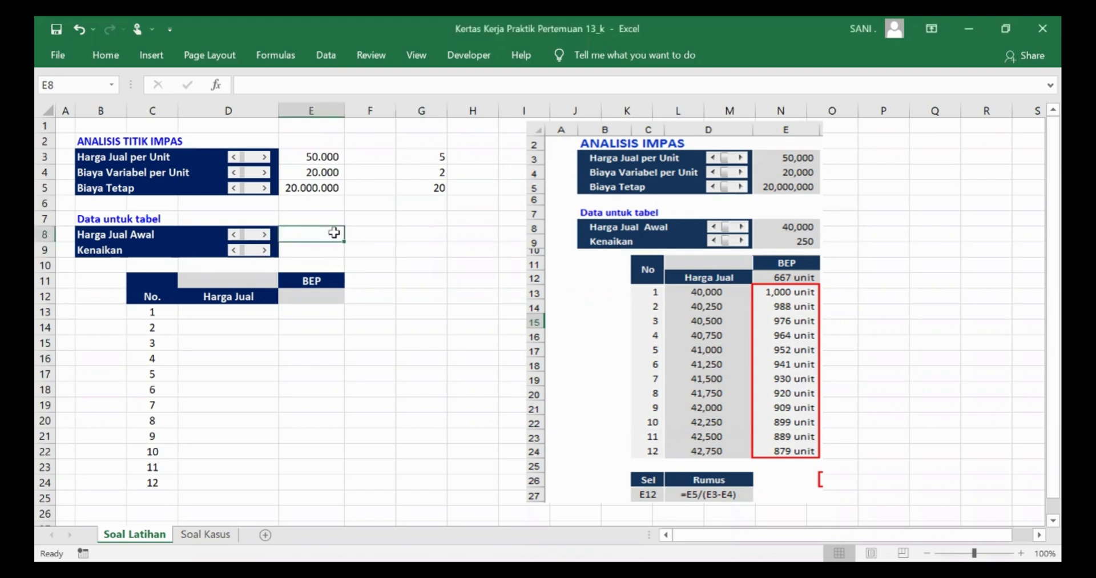
Set the maximum value of the Harga Jual Awal scroll bar to 30000 in its control format settings.
left_click(257, 231, "ctrl")
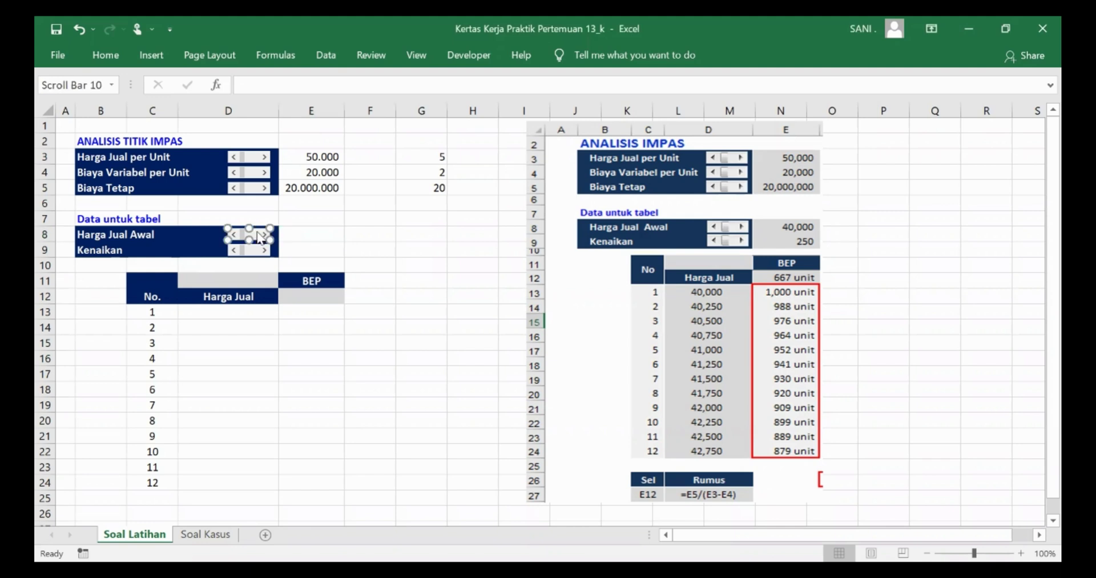
right_click(258, 234)
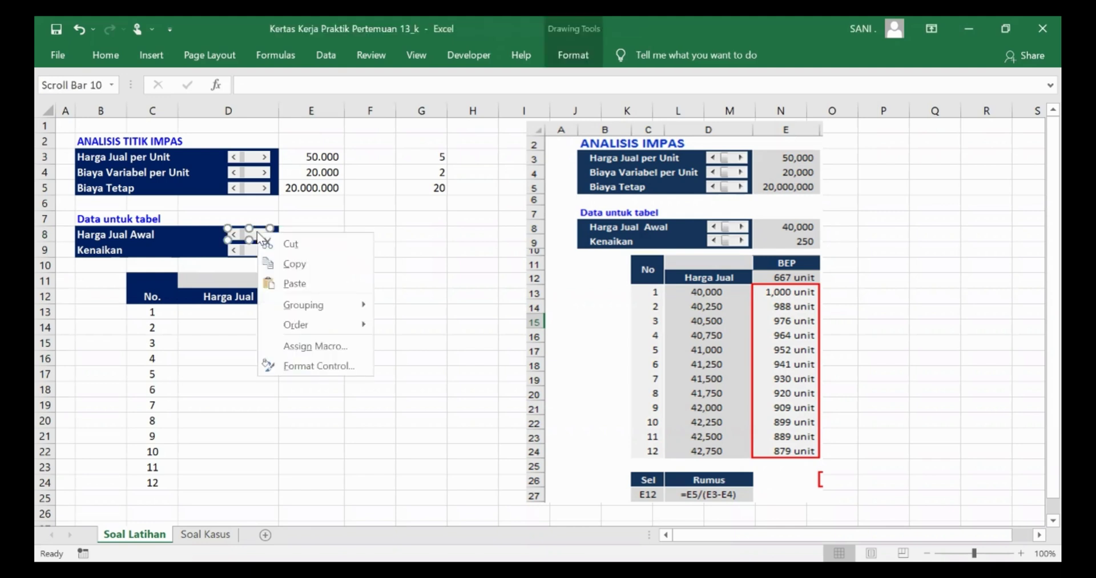
left_click(326, 366)
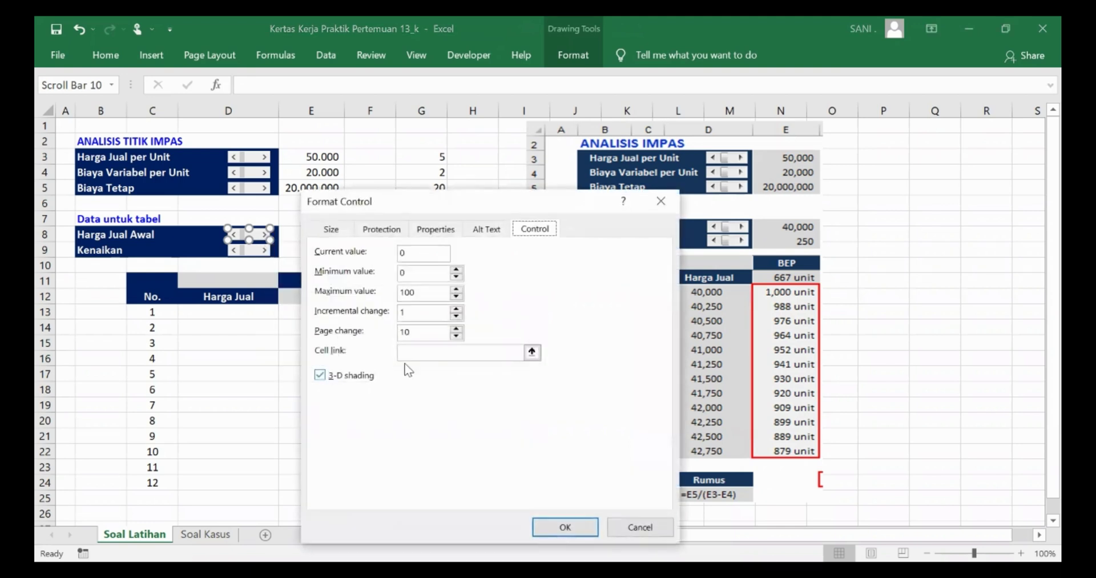
double_click(419, 292)
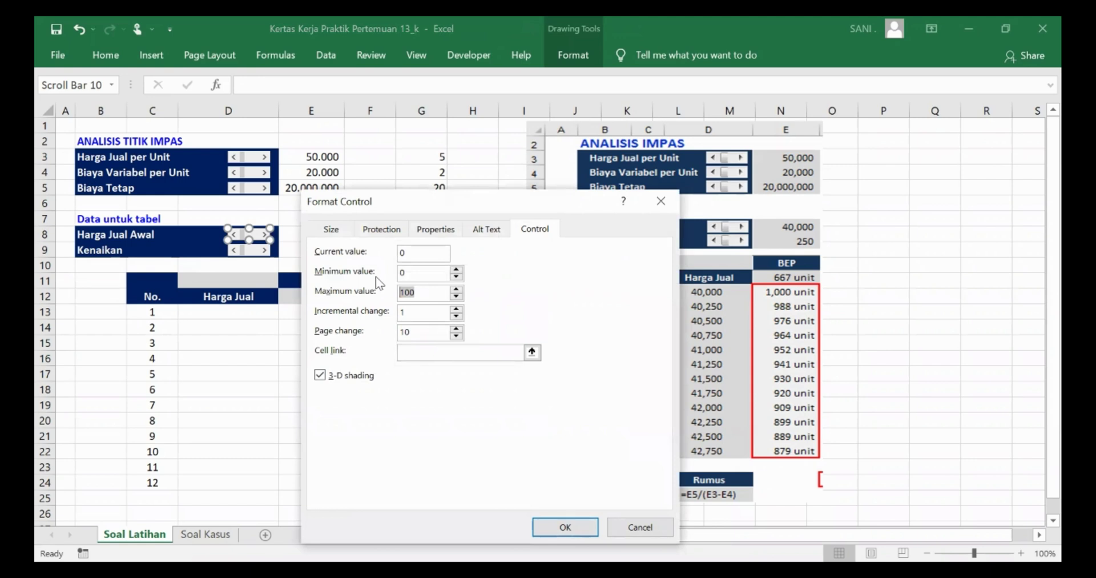
type("30000")
Link the Harga Jual Awal scroll bar to cell $G$8.
left_click(517, 352)
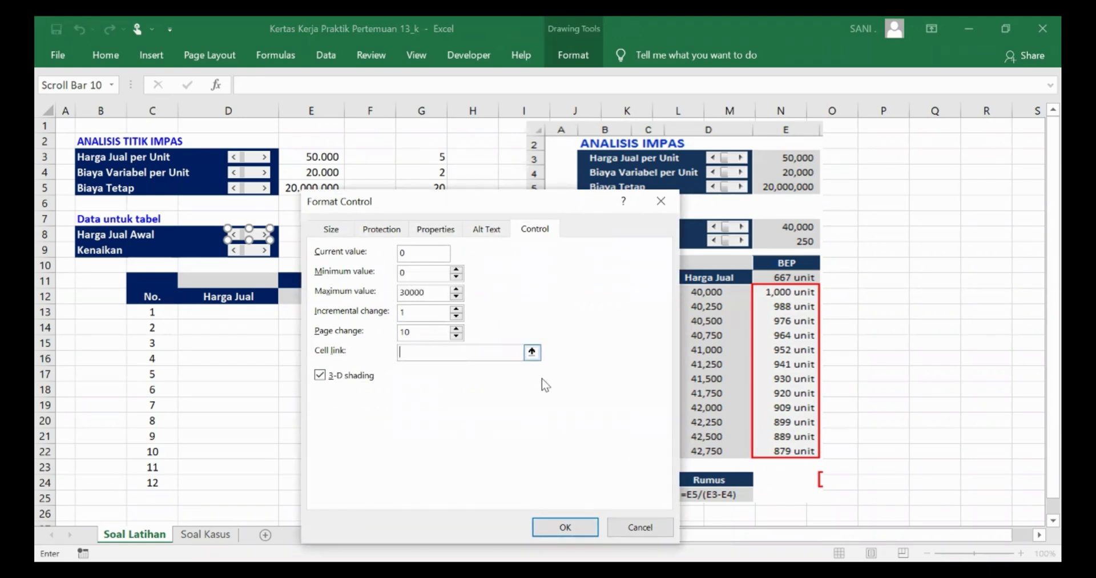
left_click(533, 352)
left_click(442, 238)
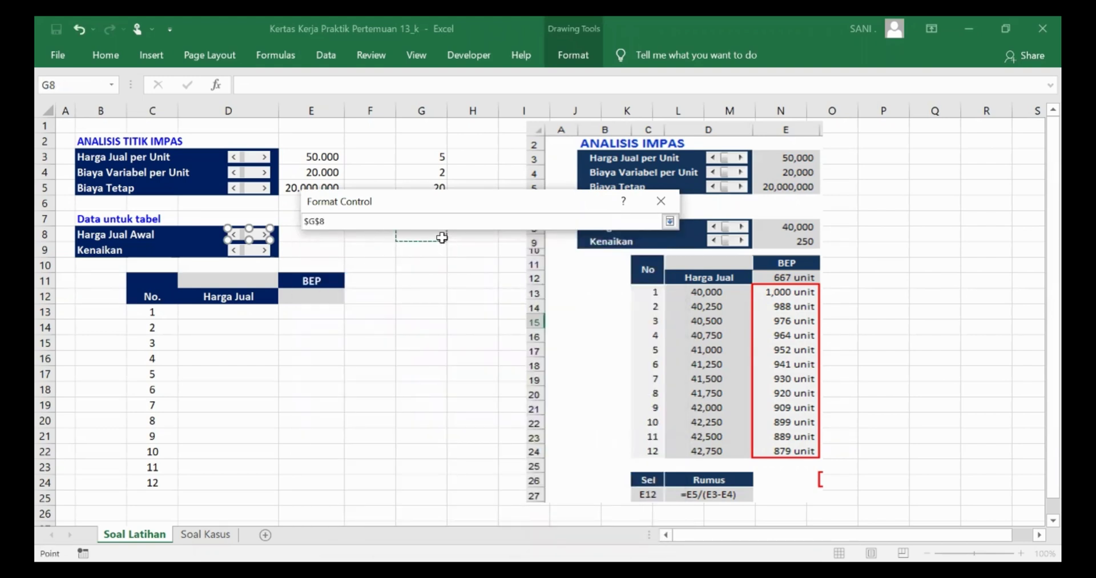
key("Return")
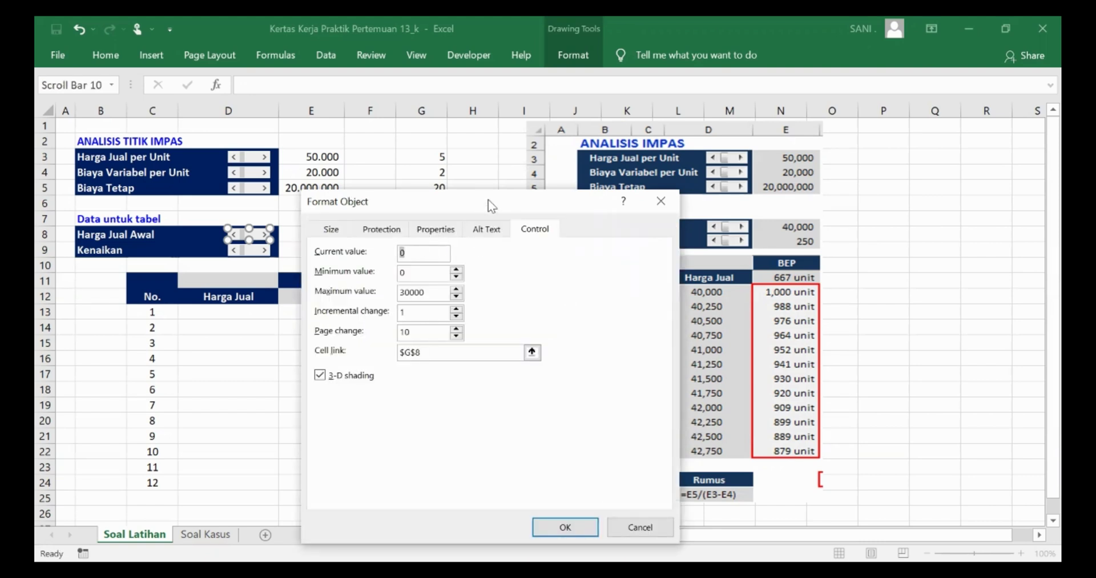
Set the current value of the Harga Jual Awal scroll bar to 4 and apply the control settings.
left_click_drag(488, 201, 411, 256)
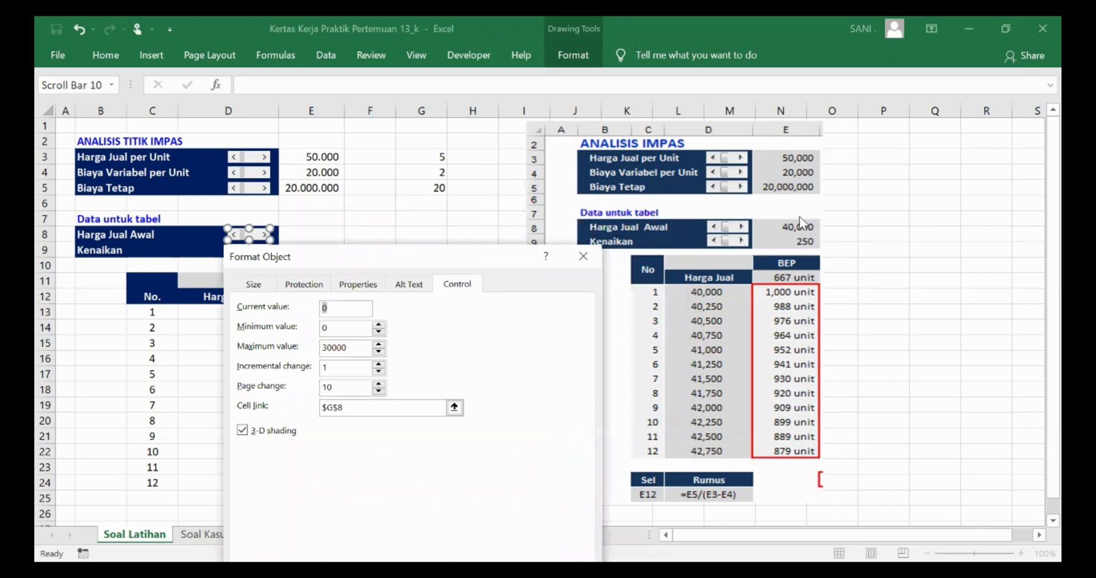
left_click(333, 310)
left_click_drag(334, 310, 317, 310)
type("4")
key("Return")
Enter the formula =G8*10000 in cell E8 for Harga Jual Awal.
left_click(309, 235)
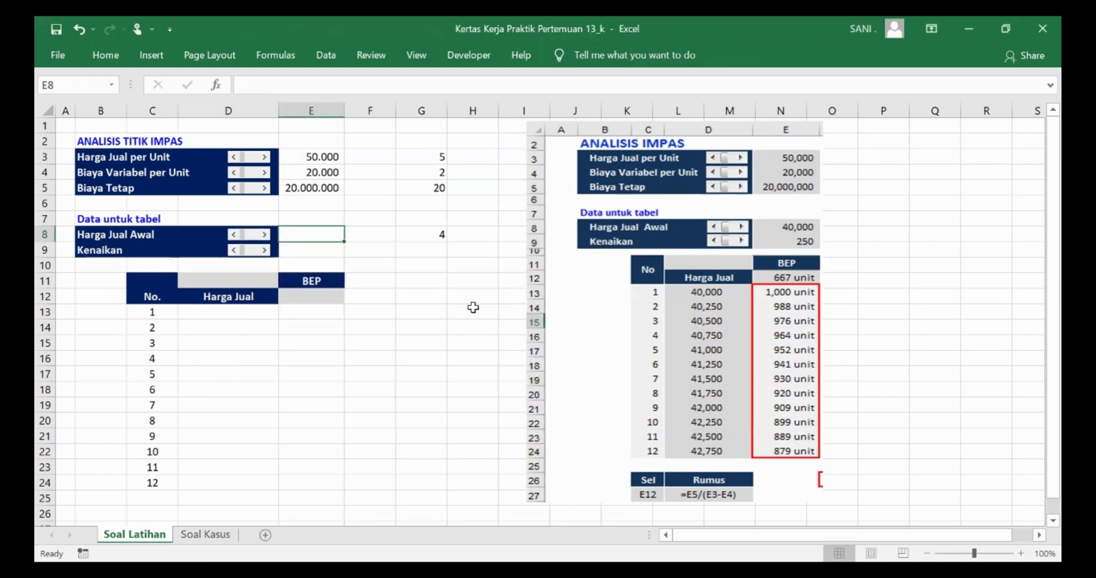
key("F2")
type("=")
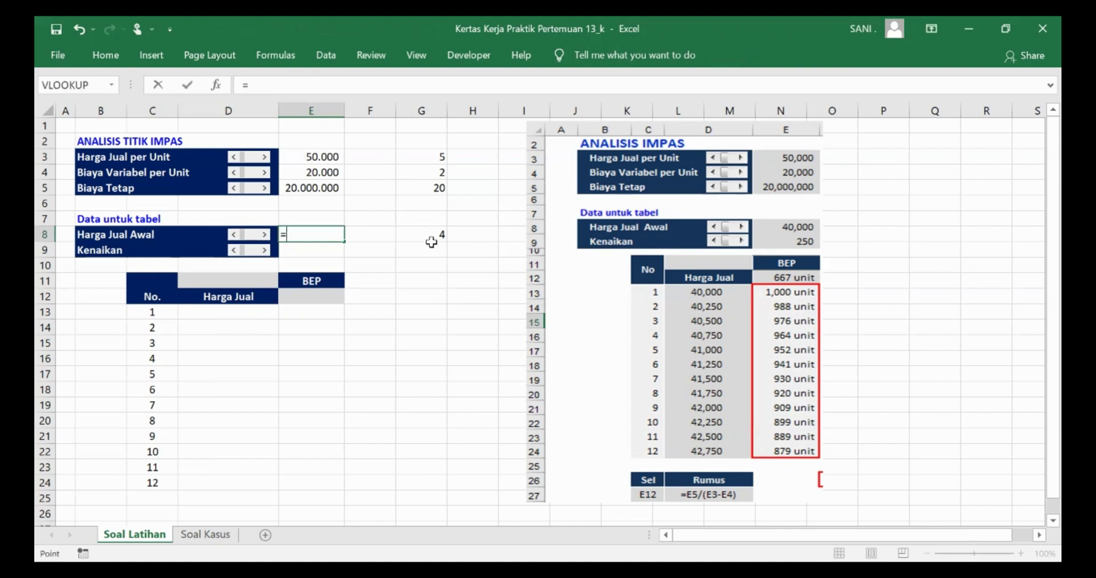
left_click(431, 236)
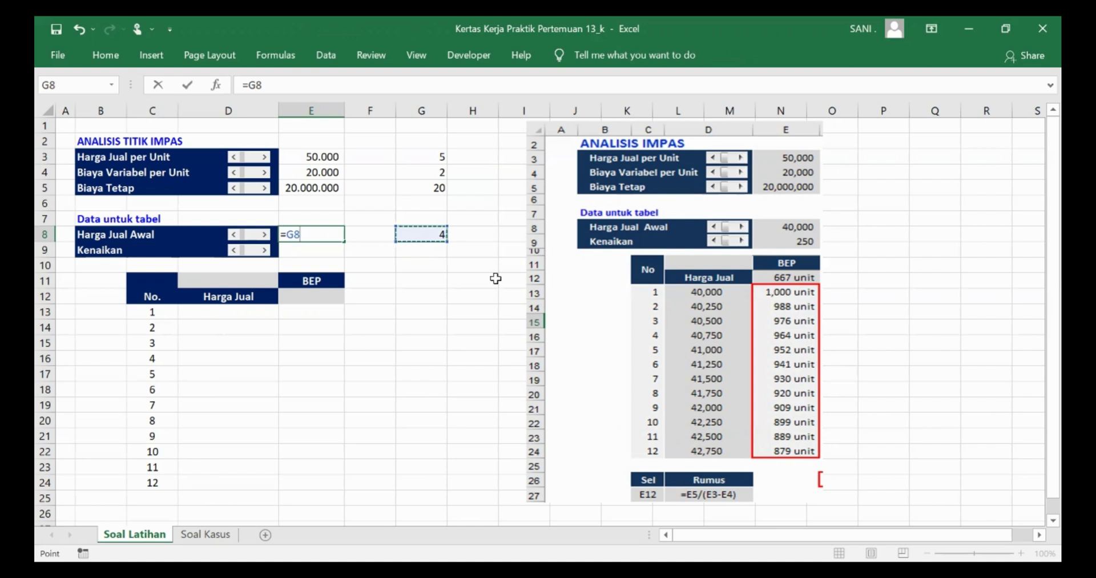
type("*10000")
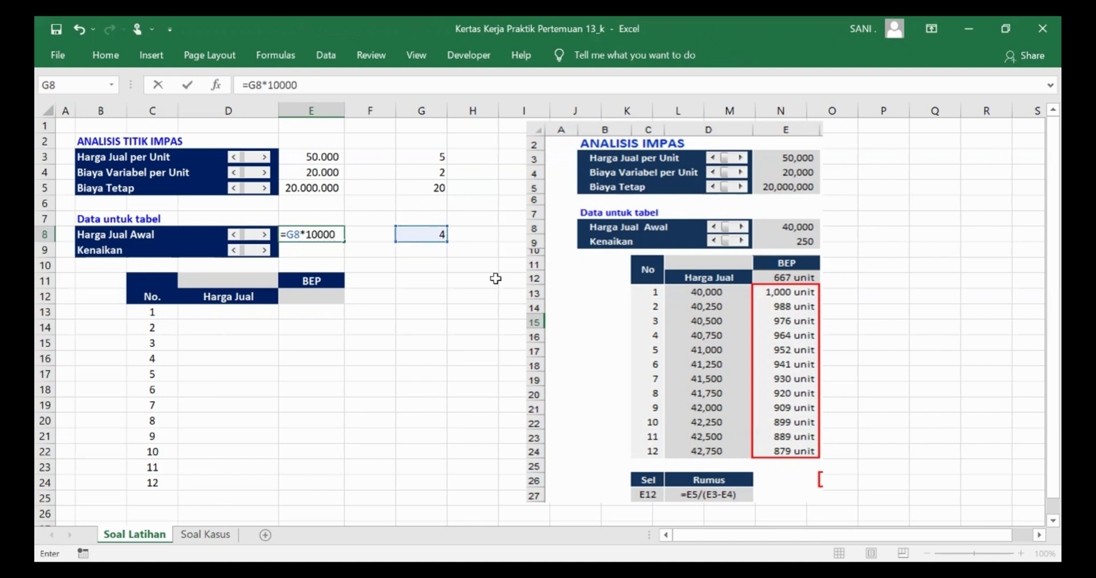
key("Return")
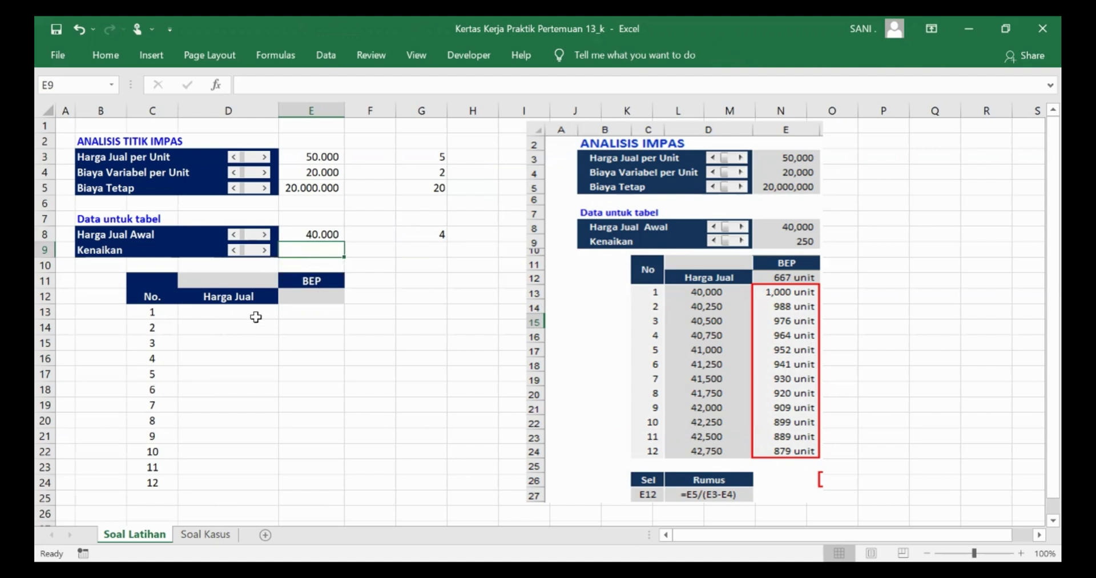
left_click_drag(238, 315, 266, 484)
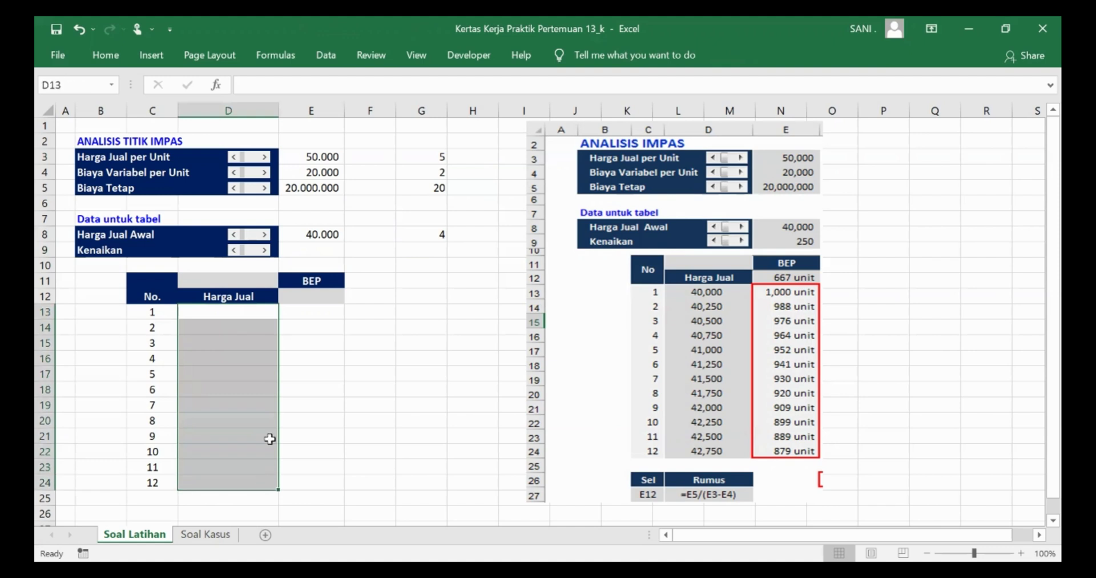
left_click(158, 313)
left_click(164, 329)
left_click(170, 360)
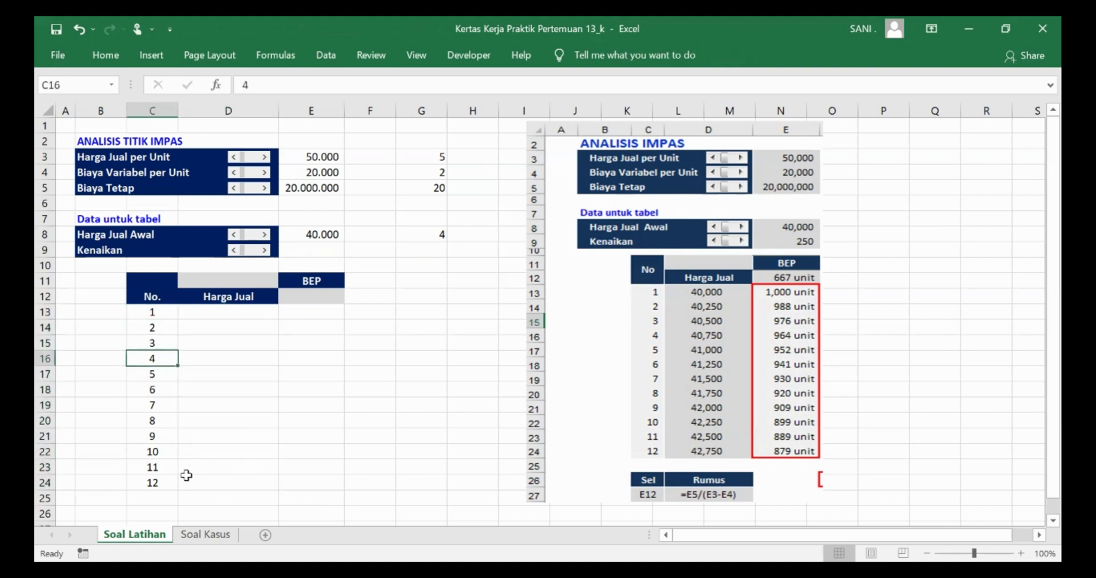
left_click(166, 484)
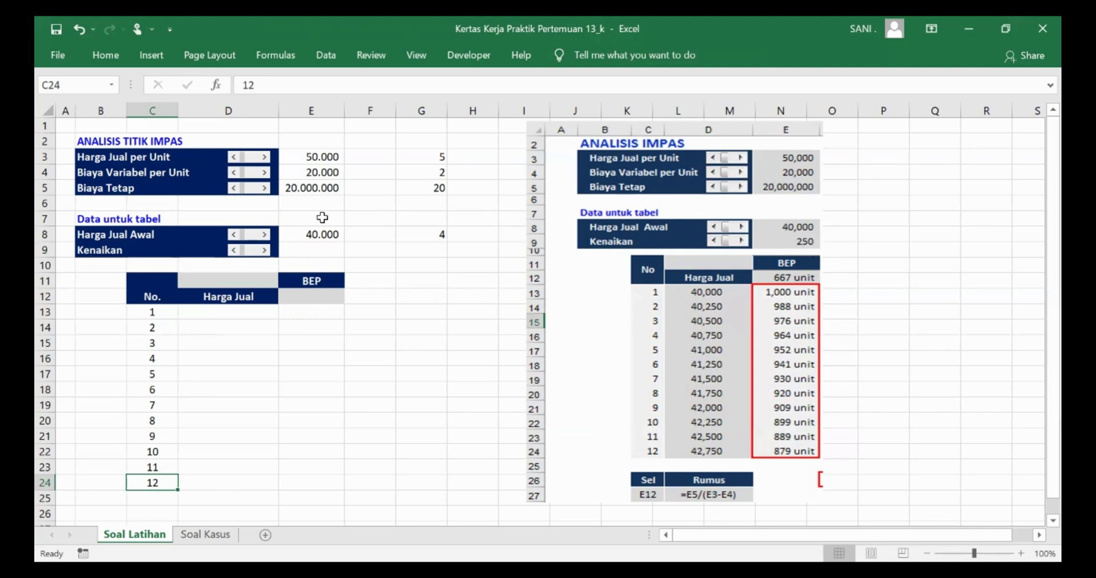
Set the maximum value of the Kenaikan scroll bar to 30000 in its control format settings.
right_click(248, 253)
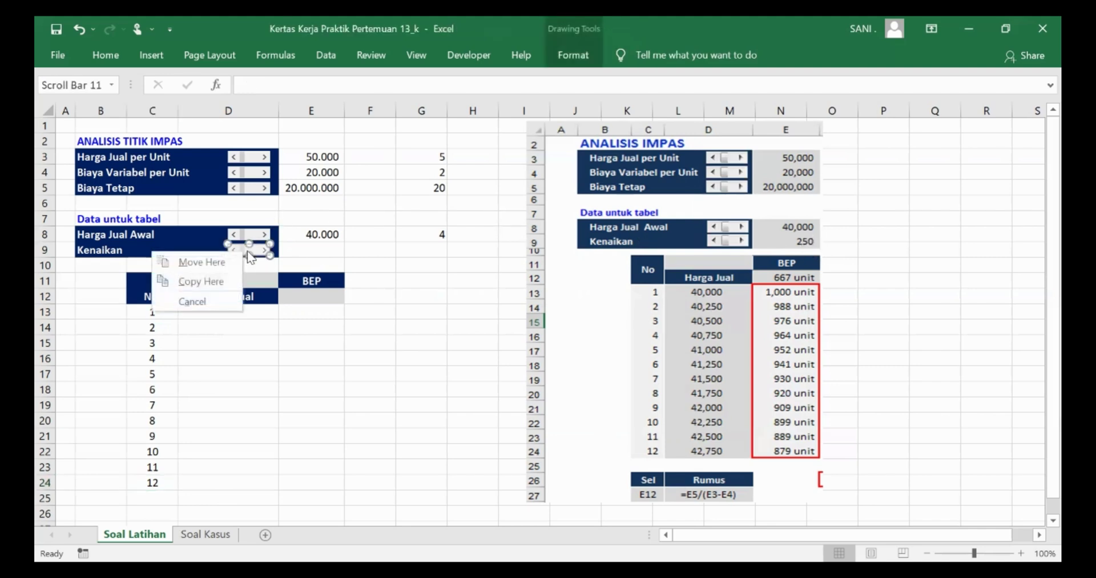
right_click(248, 252)
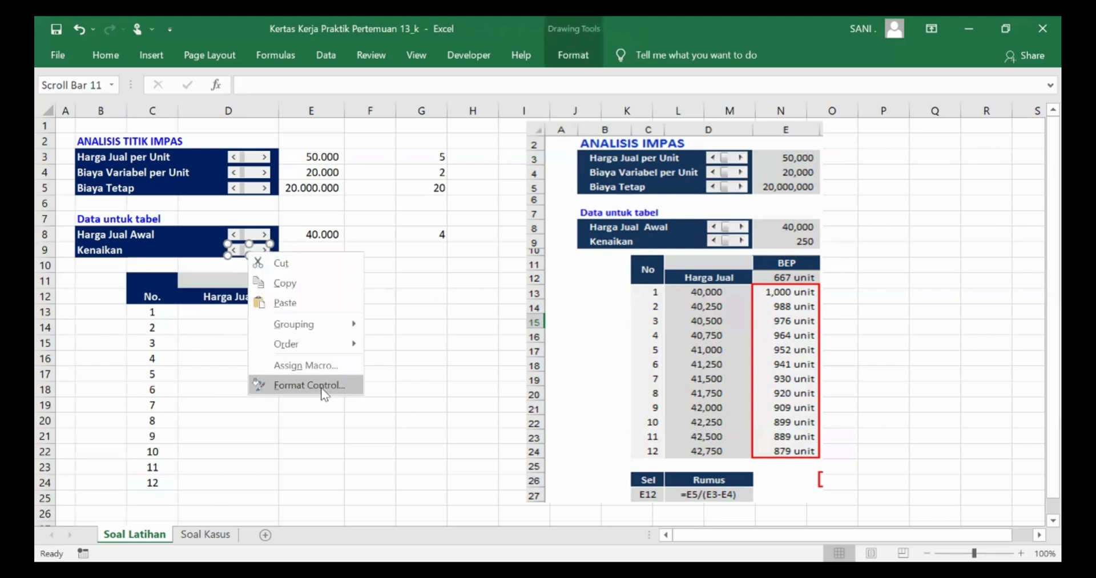
left_click(323, 389)
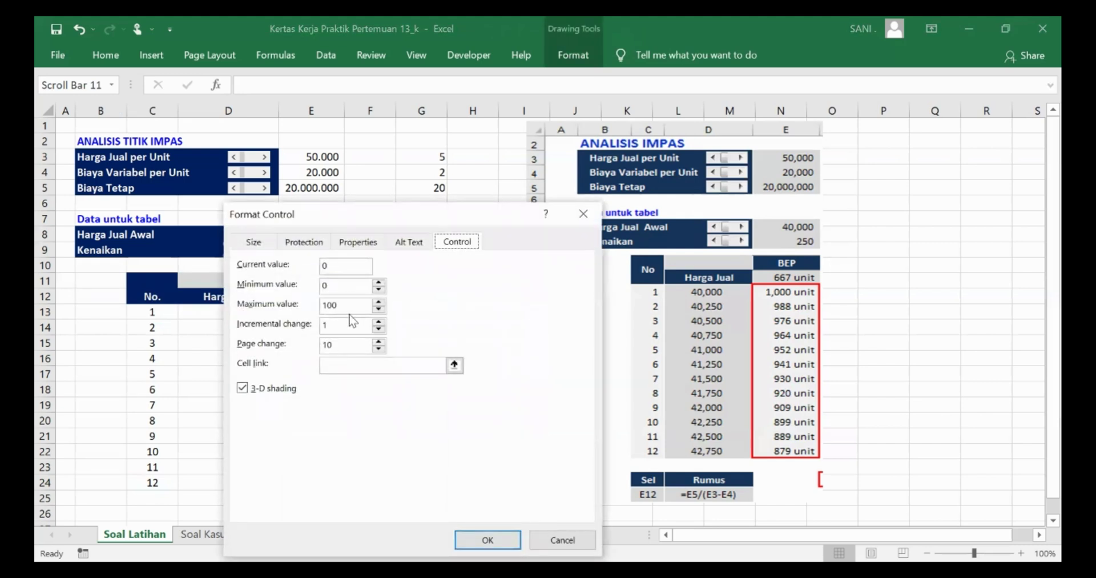
double_click(343, 306)
type("30000")
Link the Kenaikan scroll bar to cell $G$9.
left_click(434, 366)
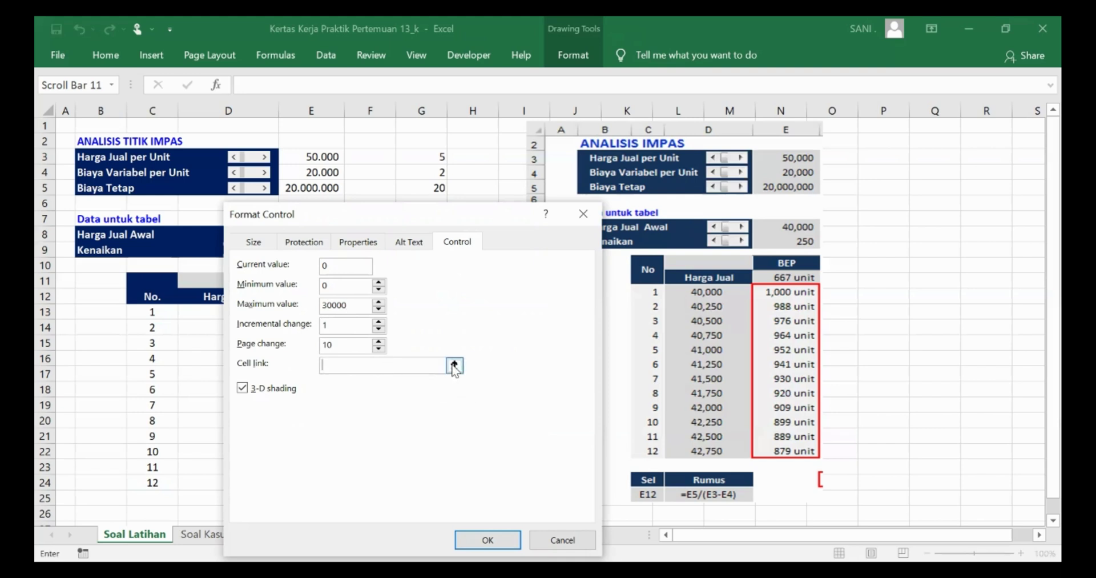
left_click(455, 365)
left_click(422, 250)
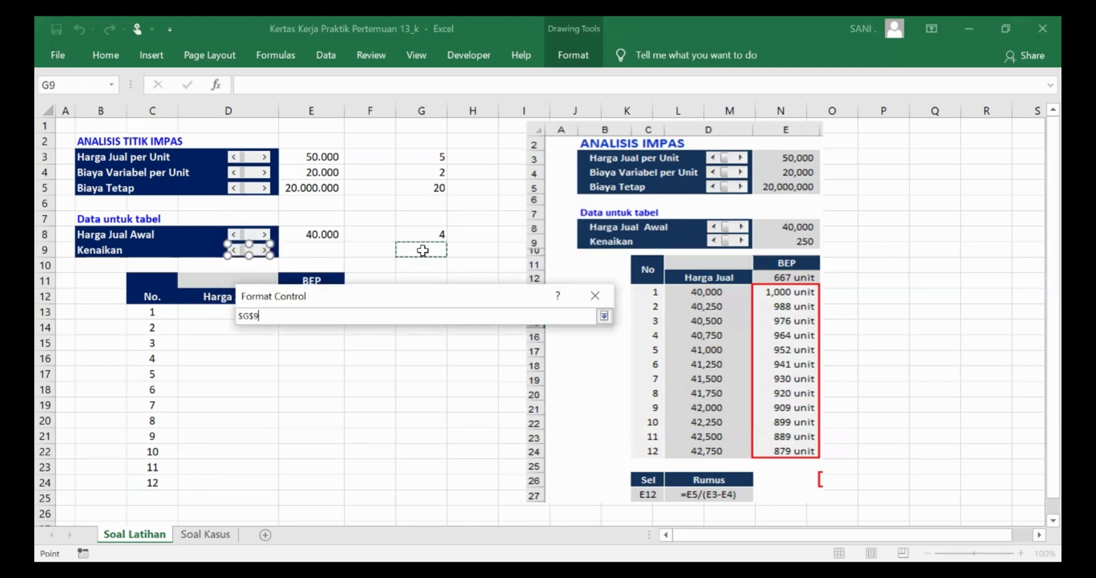
key("Return")
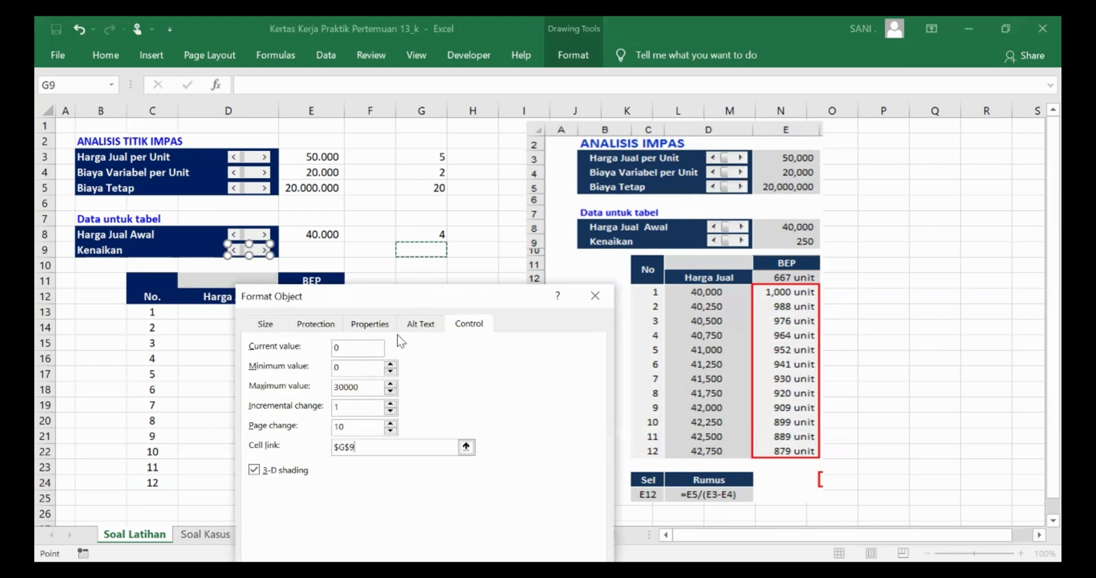
Set the current value of the Kenaikan scroll bar to 5 and apply the control settings.
left_click(350, 346)
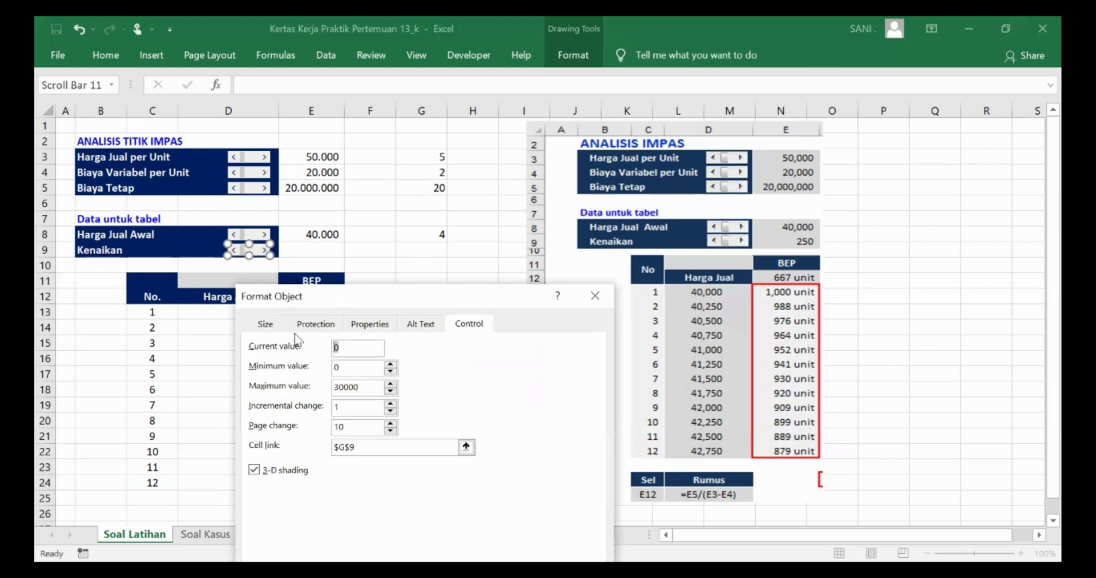
type("5")
key("Return")
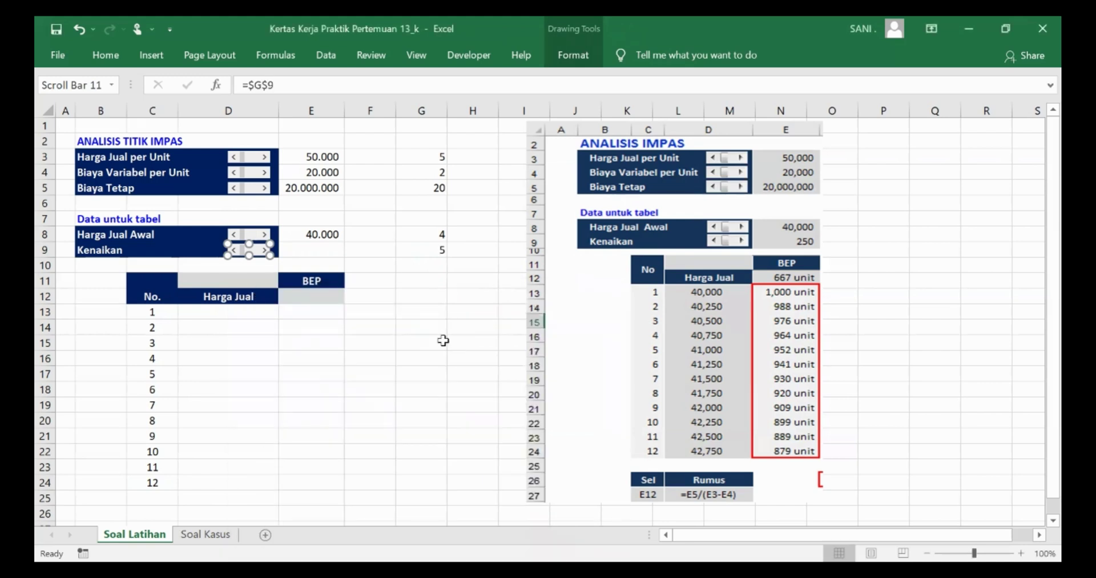
Enter the formula =G9*50 in cell E9 for Kenaikan.
left_click(331, 250)
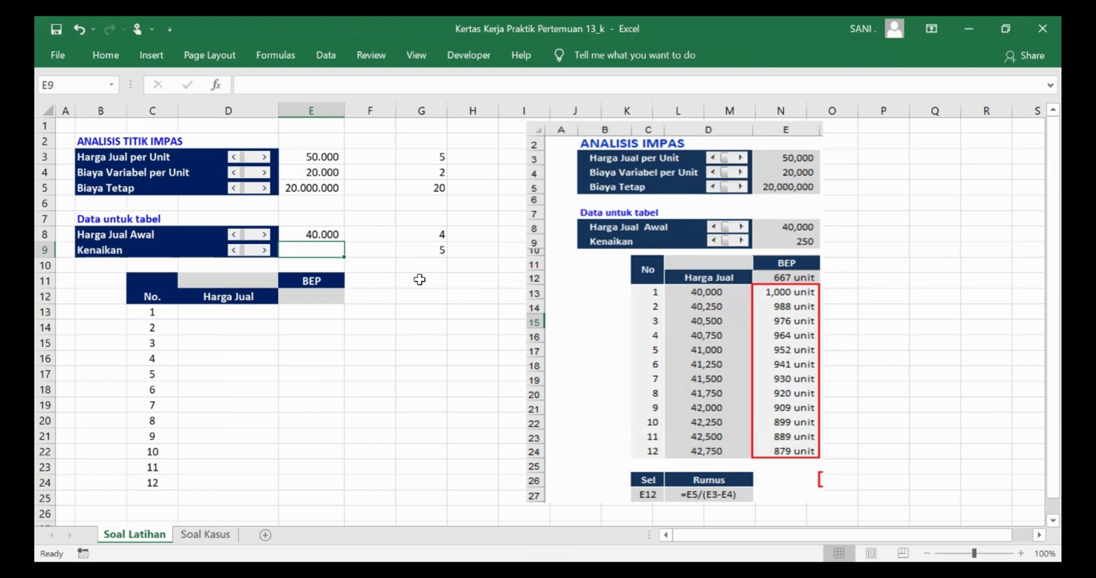
type("=")
left_click(429, 251)
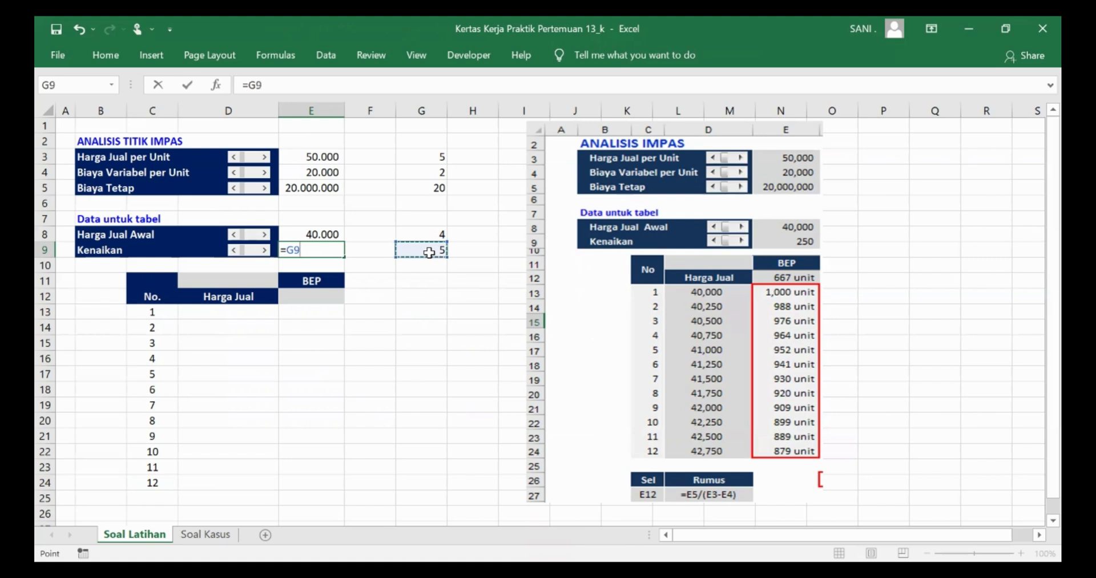
type("*50")
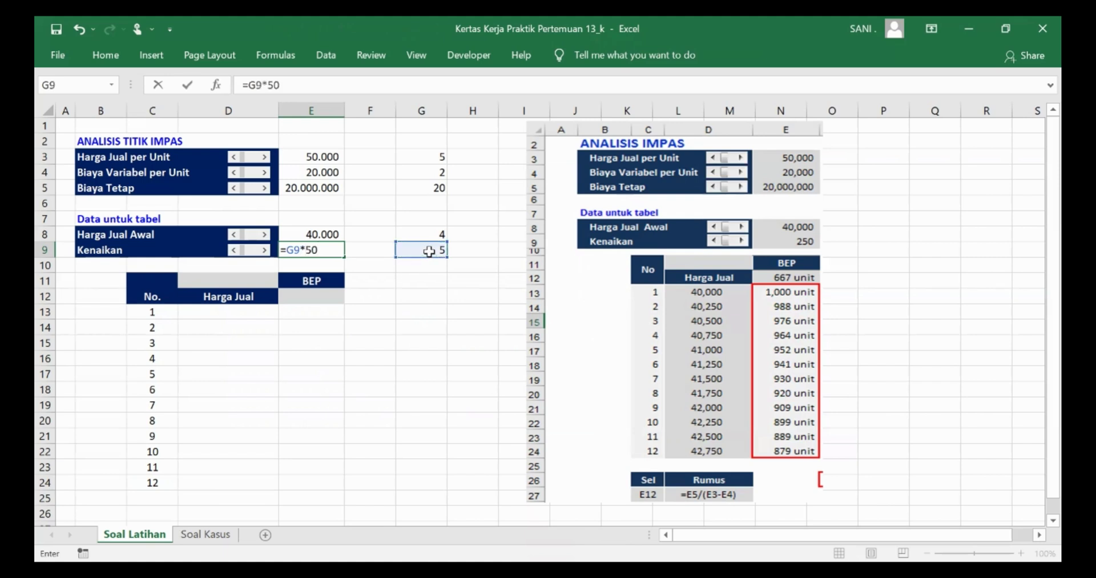
key("Return")
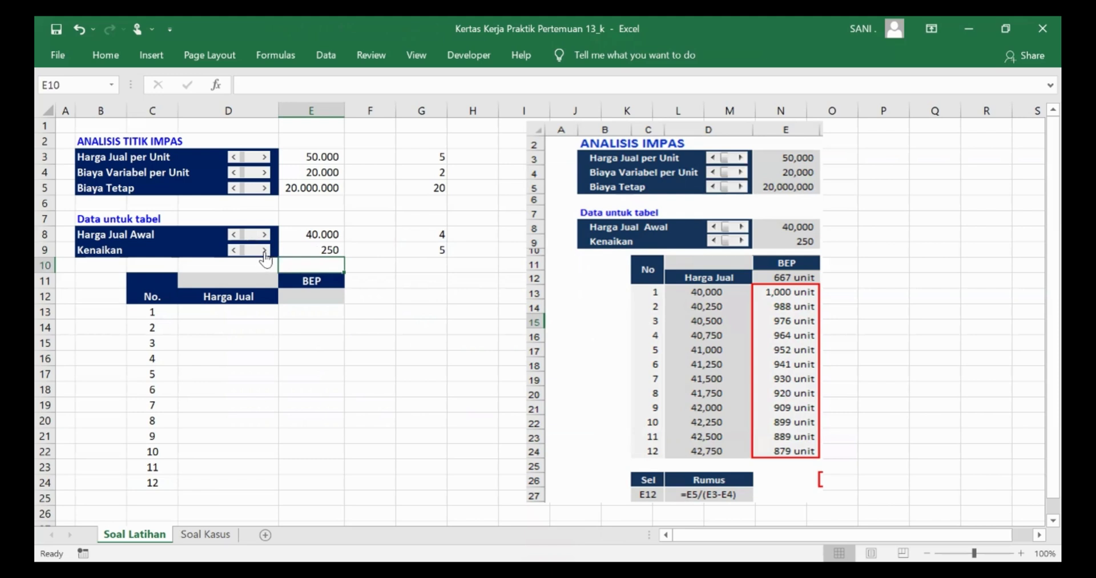
Test the Kenaikan scroll bar by raising it four increments and lowering it four increments again.
left_click(265, 251)
left_click(265, 251)
left_click(265, 251)
left_click(265, 251)
left_click(233, 250)
left_click(234, 251)
left_click(234, 250)
left_click(233, 251)
left_click(291, 297)
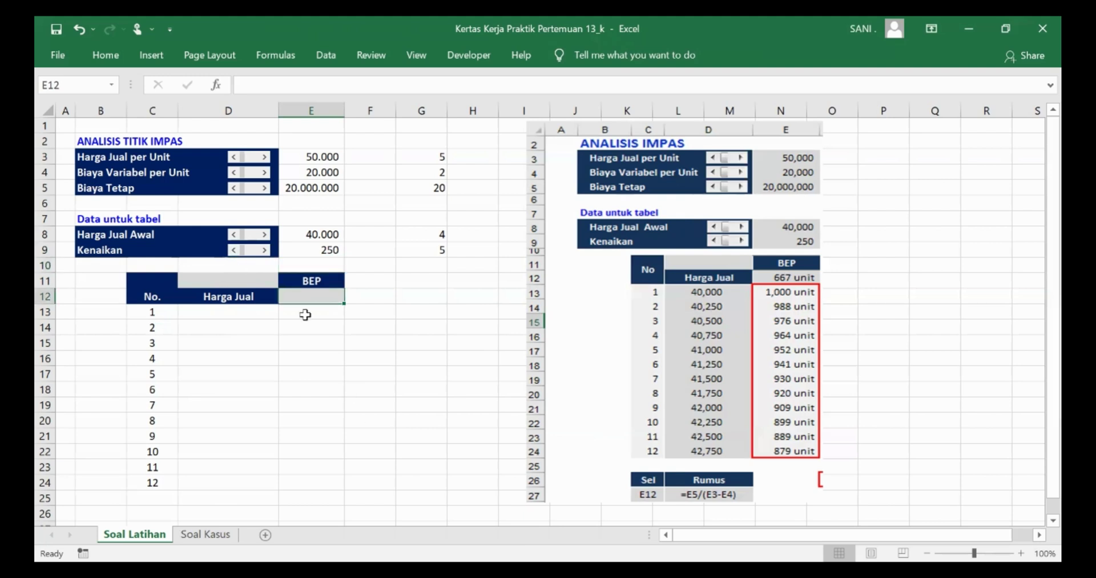
Enter the formula =E8 in cell D13 as the first Harga Jual value of the table.
left_click(211, 312)
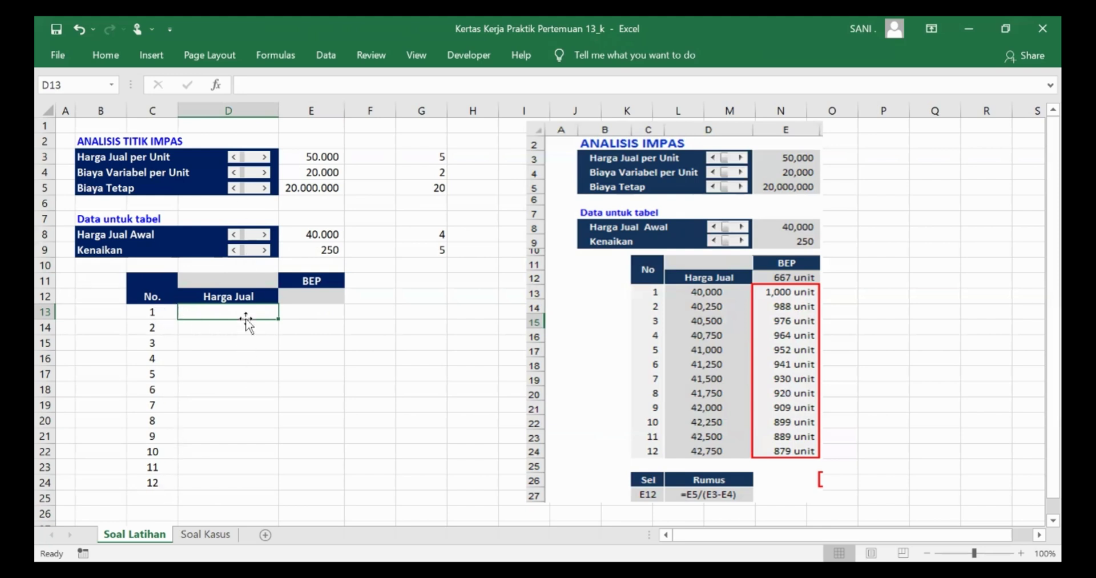
type("=")
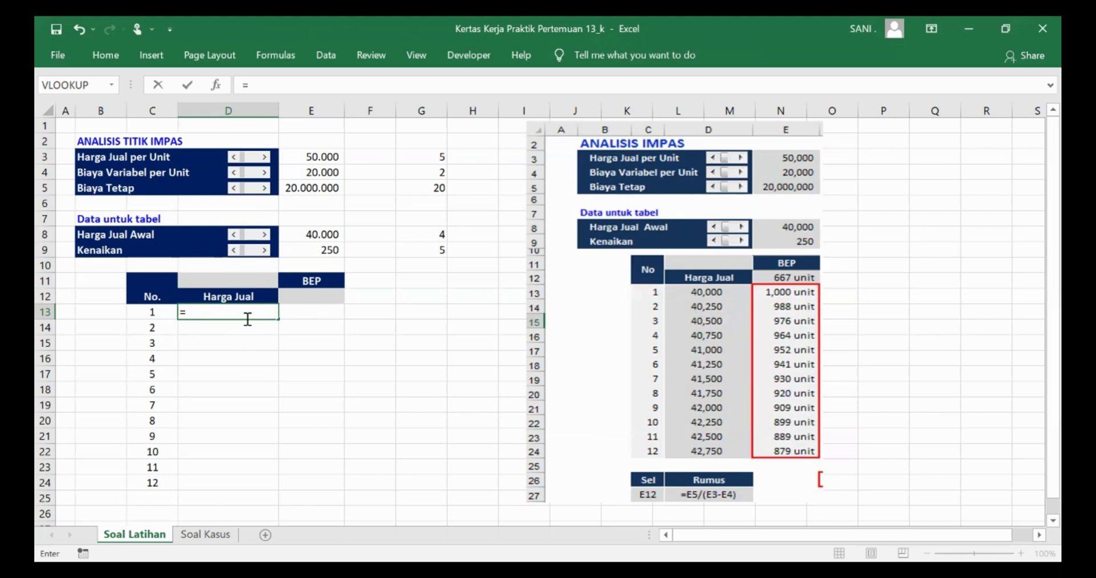
left_click(301, 235)
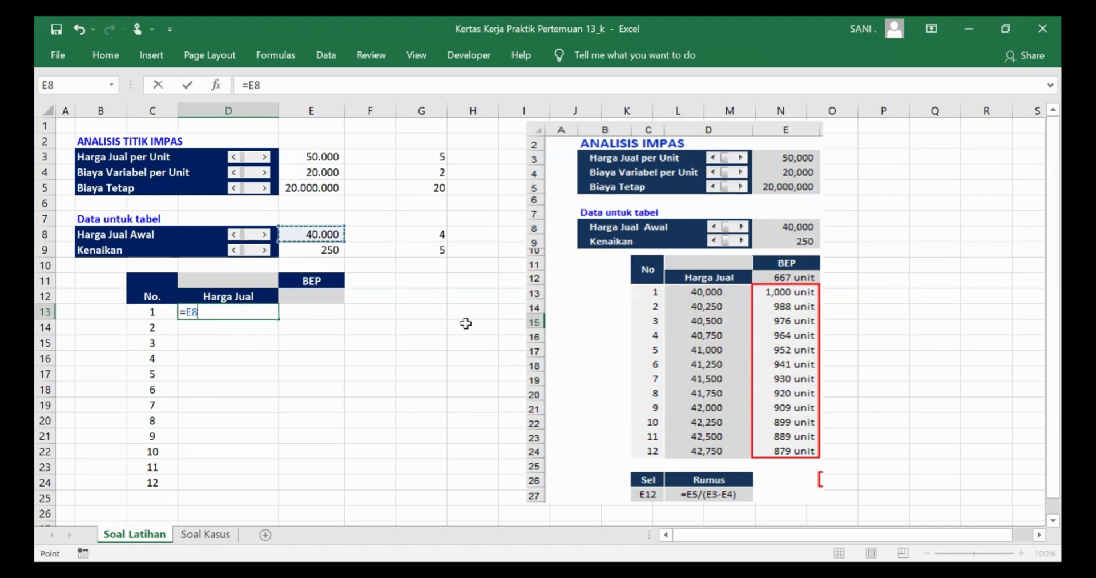
key("Return")
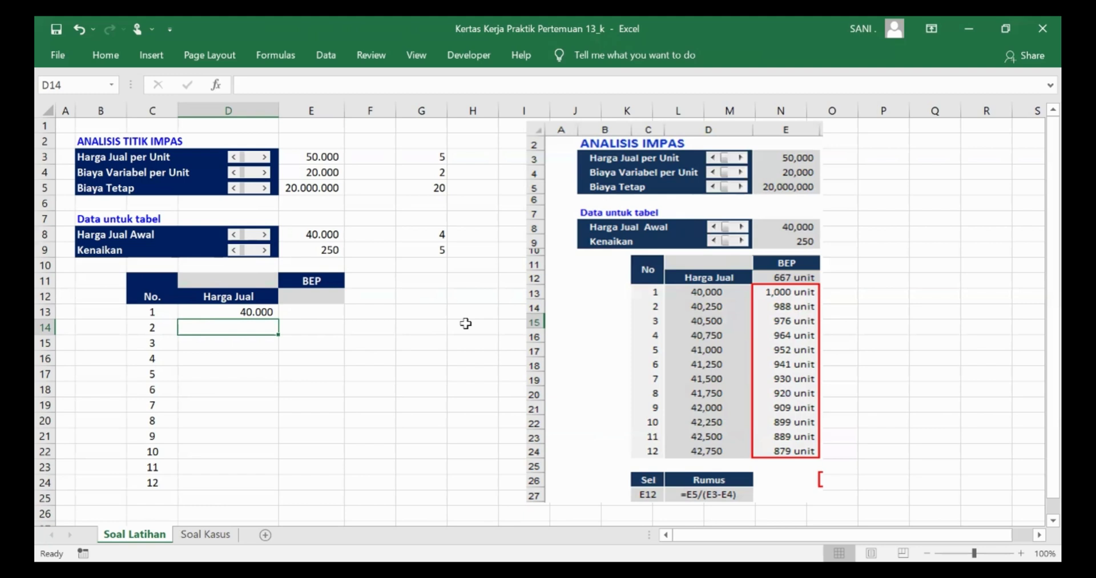
Enter the formula =D13+$E$9 in cell D14, with an absolute reference to the Kenaikan cell.
type("=")
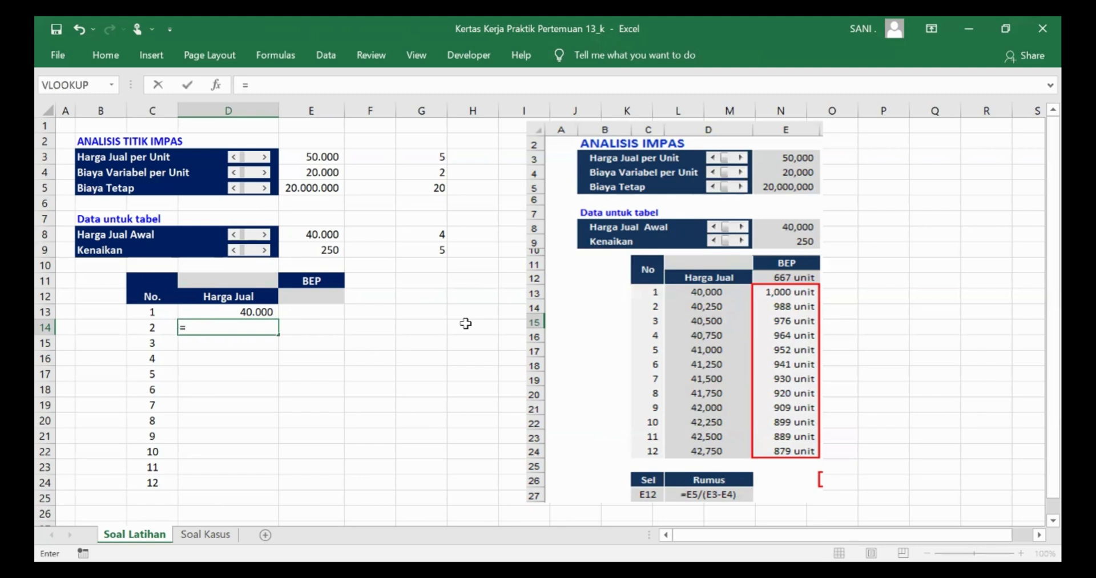
left_click(240, 310)
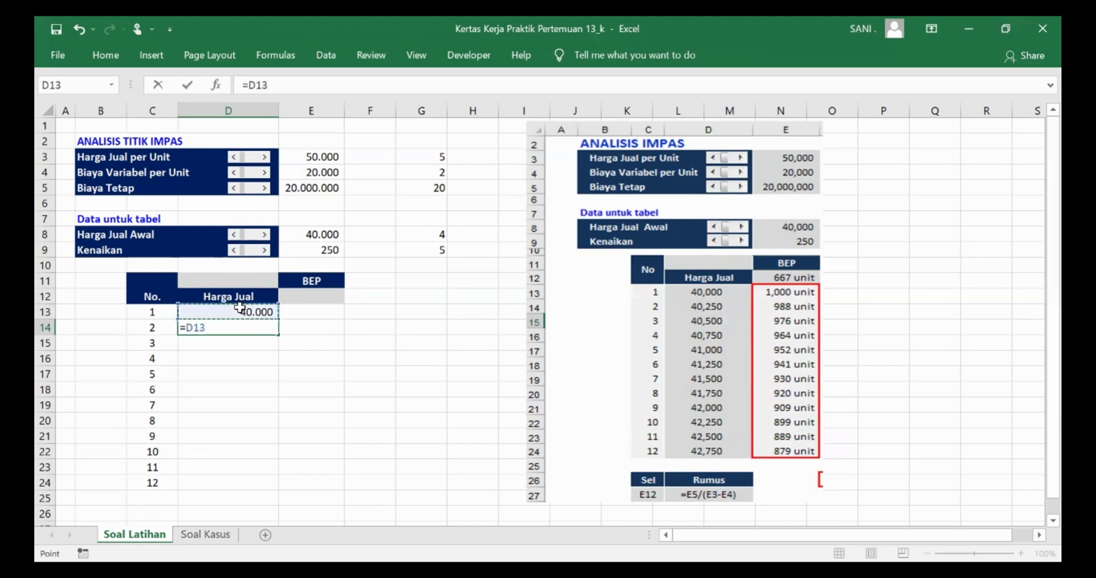
type("+")
left_click(329, 247)
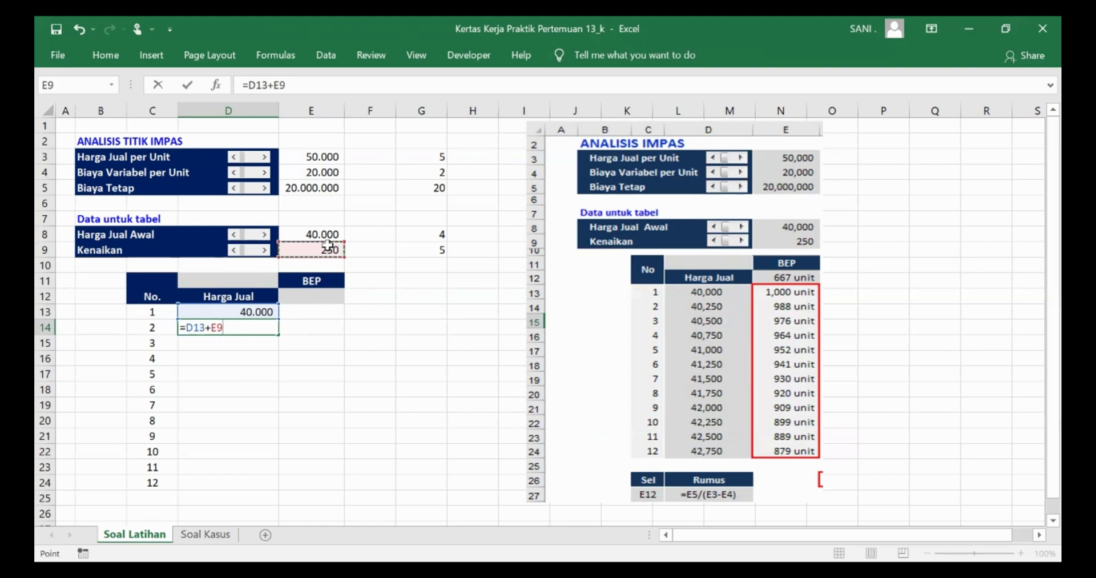
key("F4")
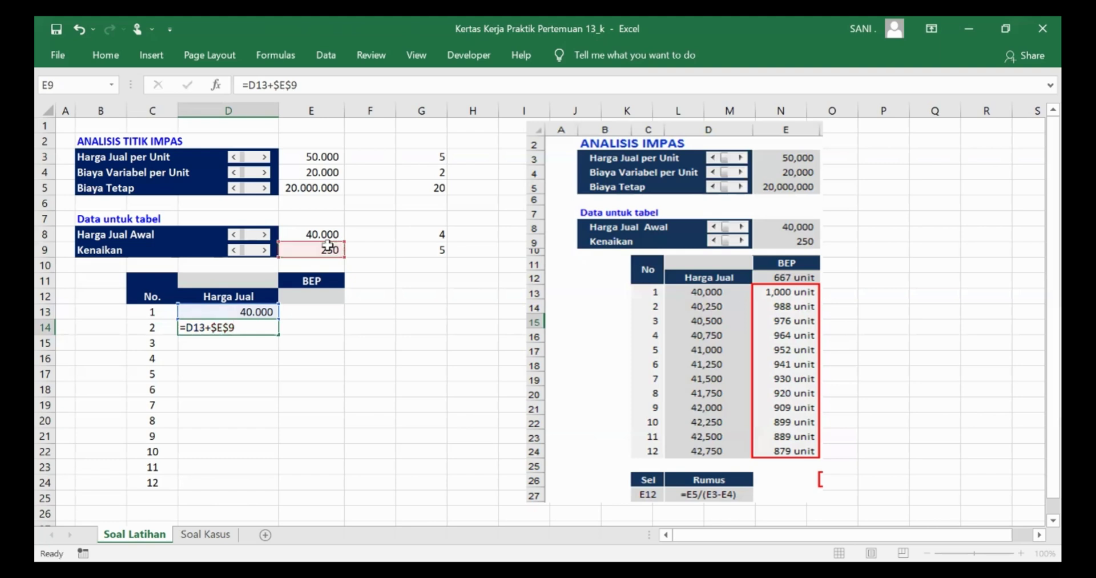
key("Return")
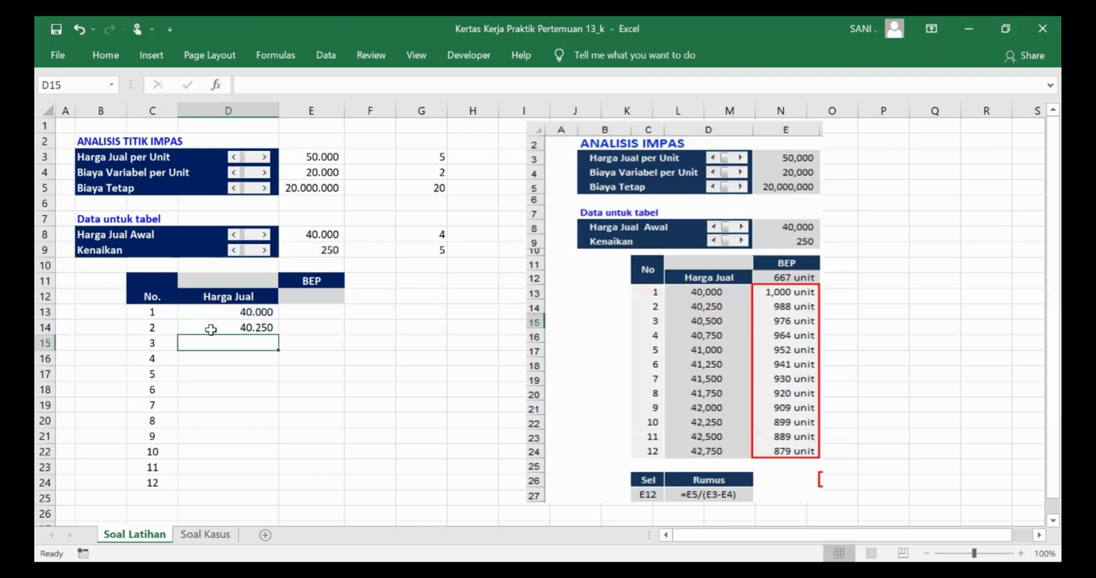
Copy the Harga Jual formula from D14 into cells D15 to D24 to complete the price series.
left_click(266, 326)
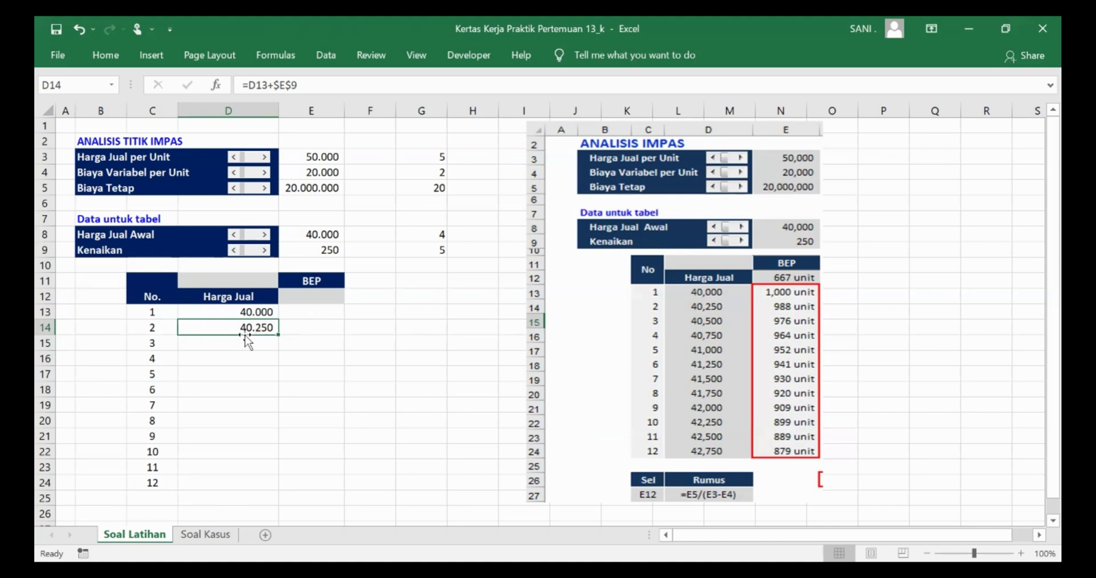
left_click(152, 326)
left_click(231, 330)
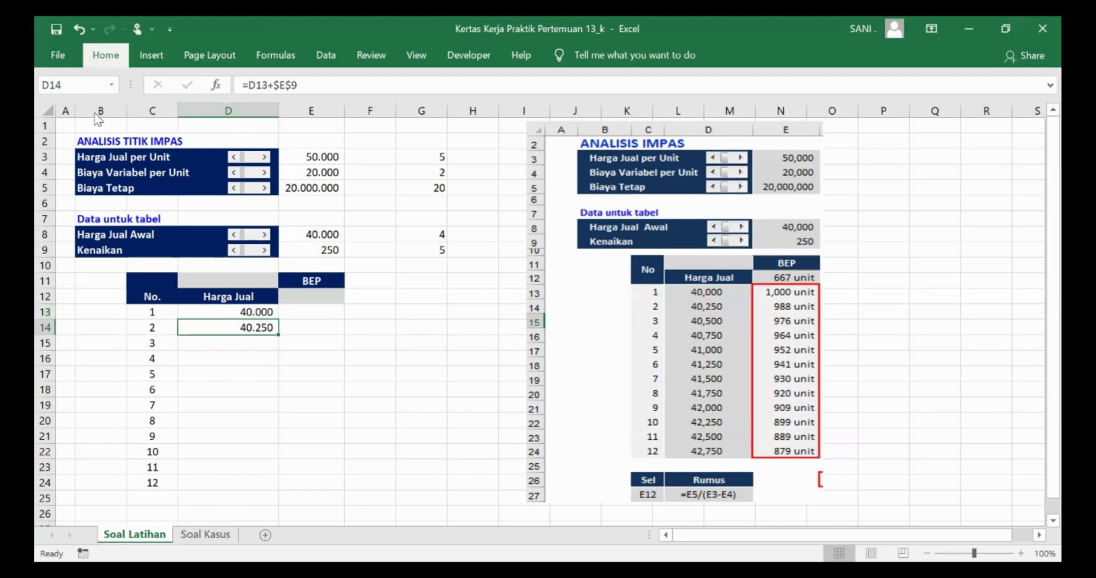
left_click(98, 56)
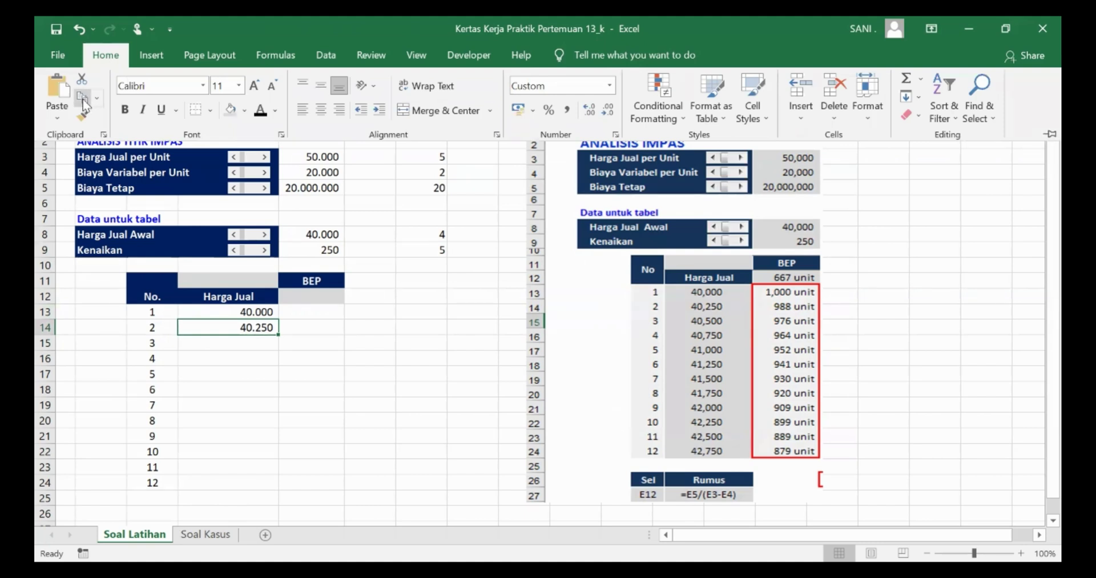
left_click(84, 103)
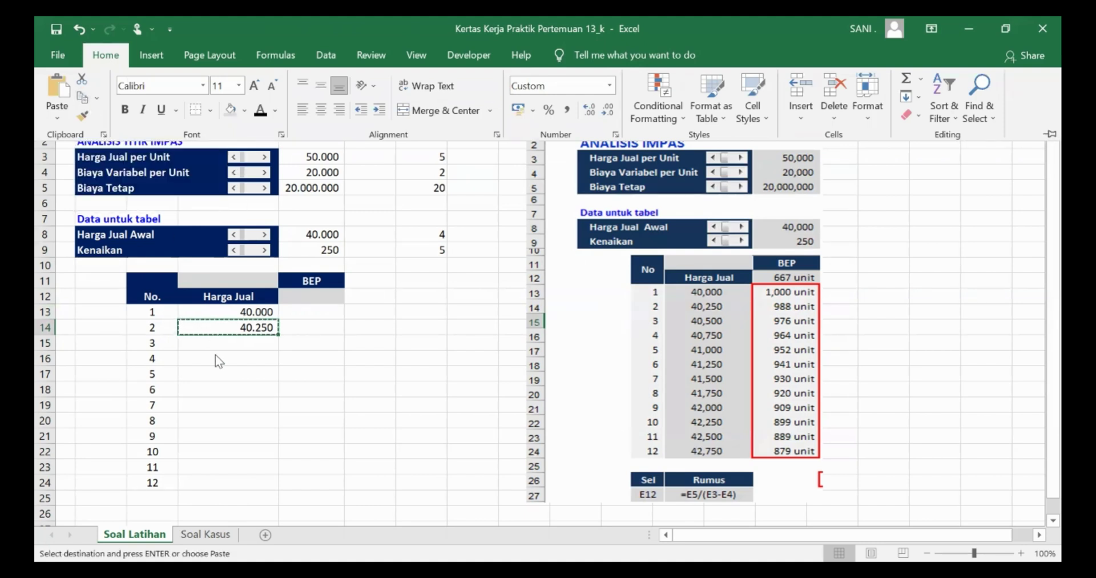
left_click_drag(250, 342, 229, 486)
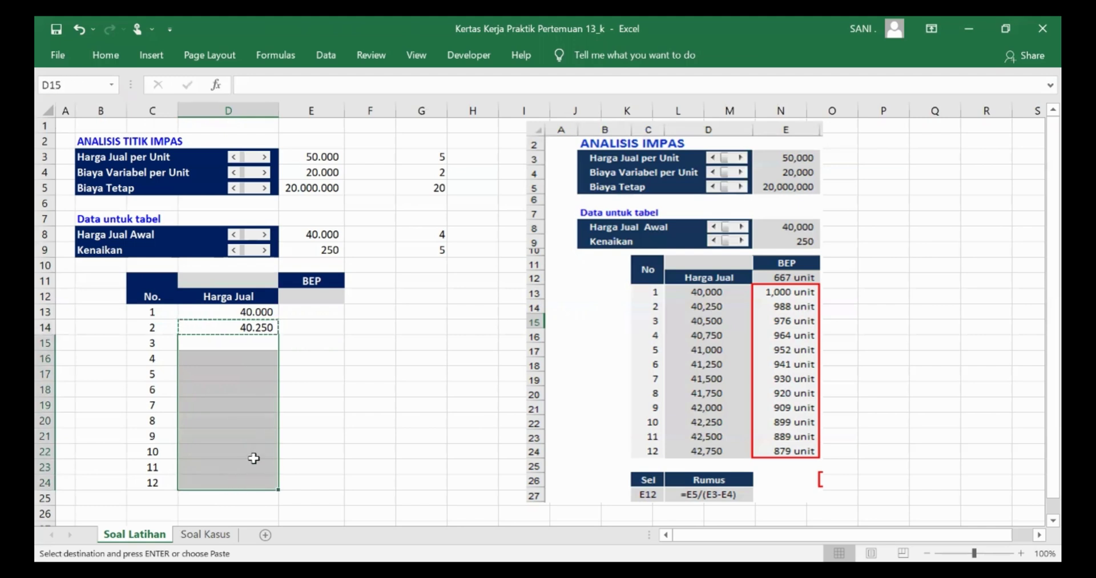
left_click(105, 57)
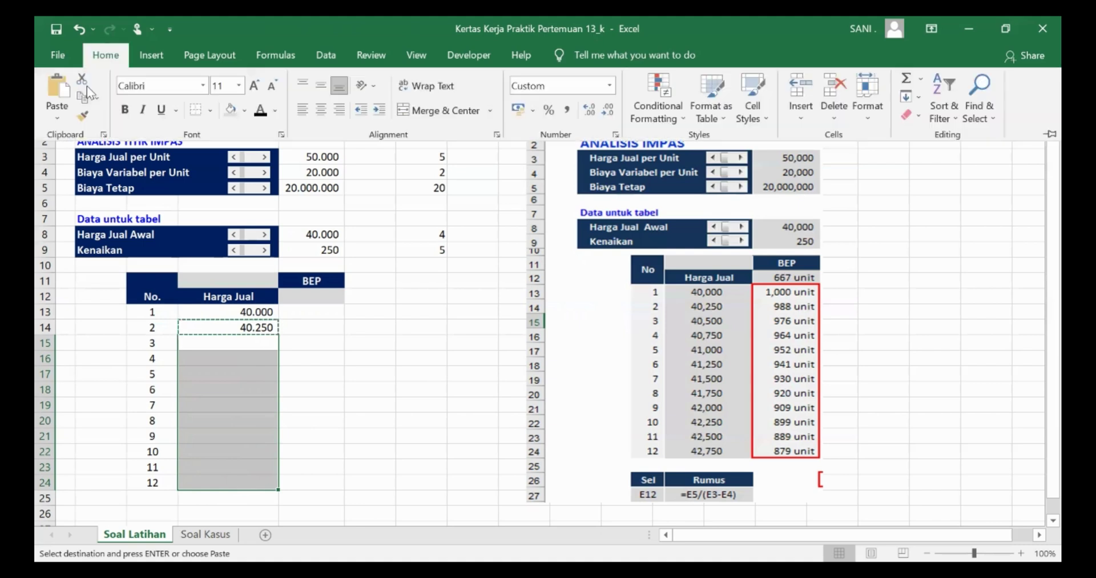
left_click(54, 85)
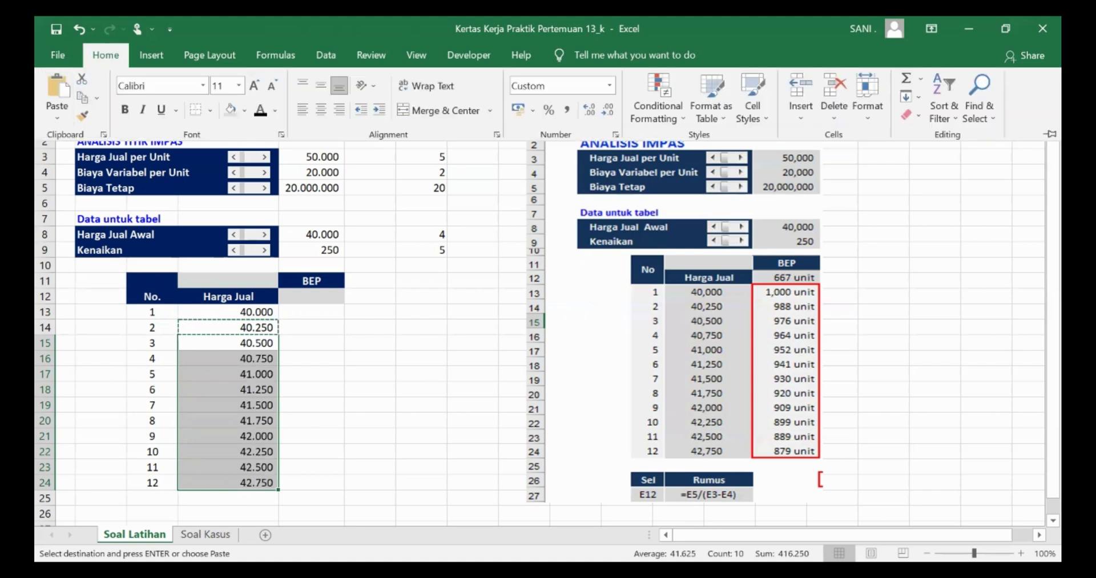
left_click(268, 484)
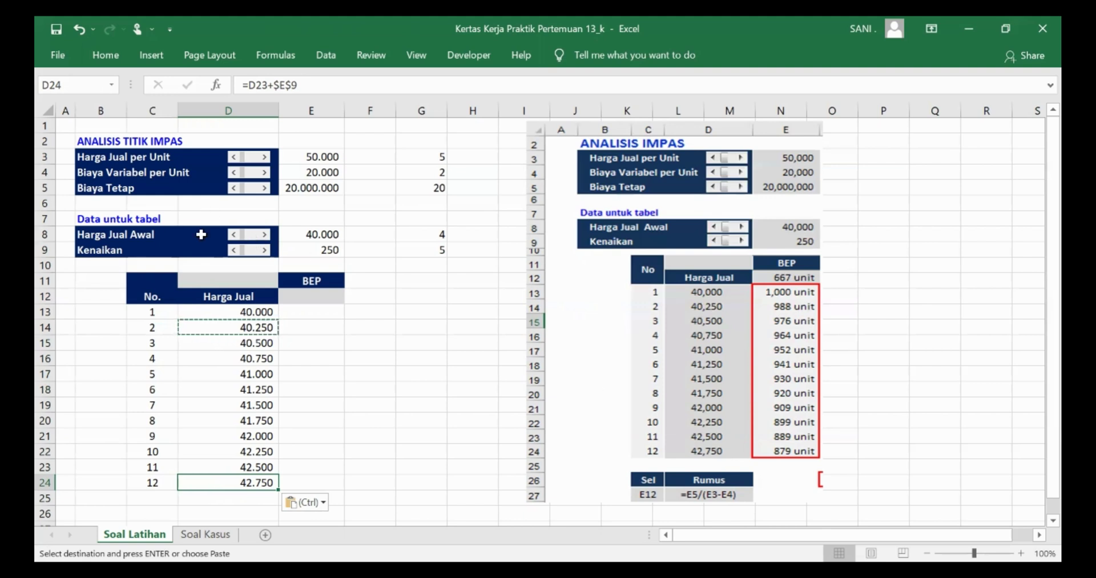
Enter the break-even formula =E5/(E3-E4) in cell E12 under the BEP heading.
left_click(328, 301)
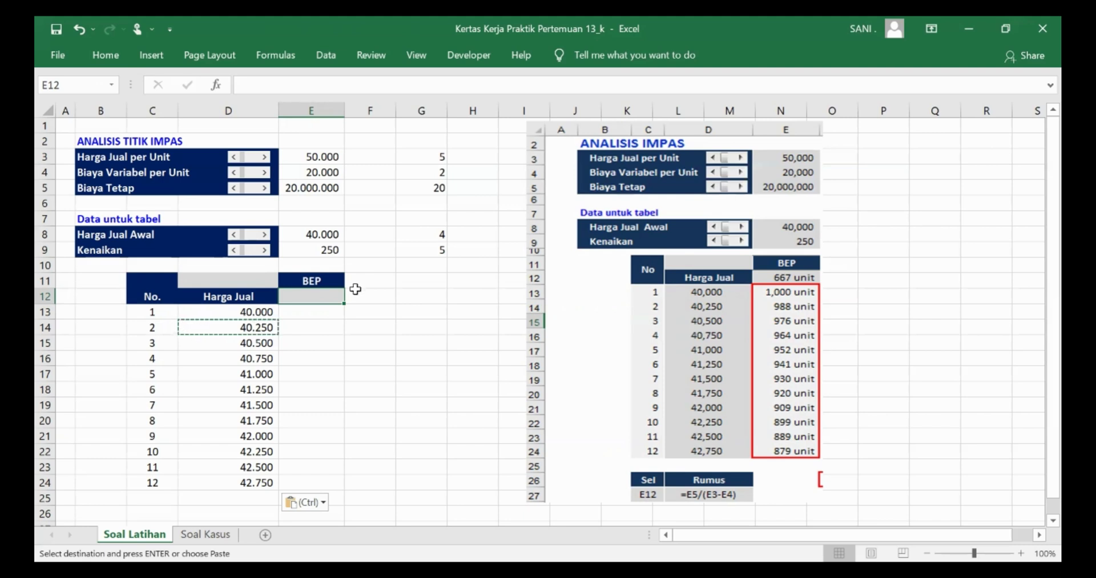
key("Escape")
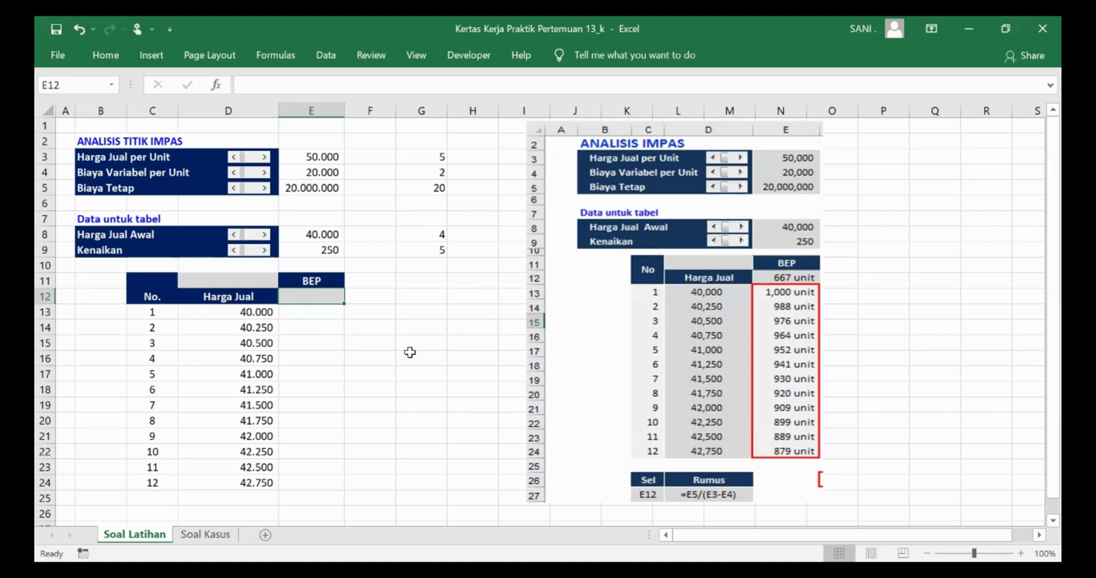
type("=")
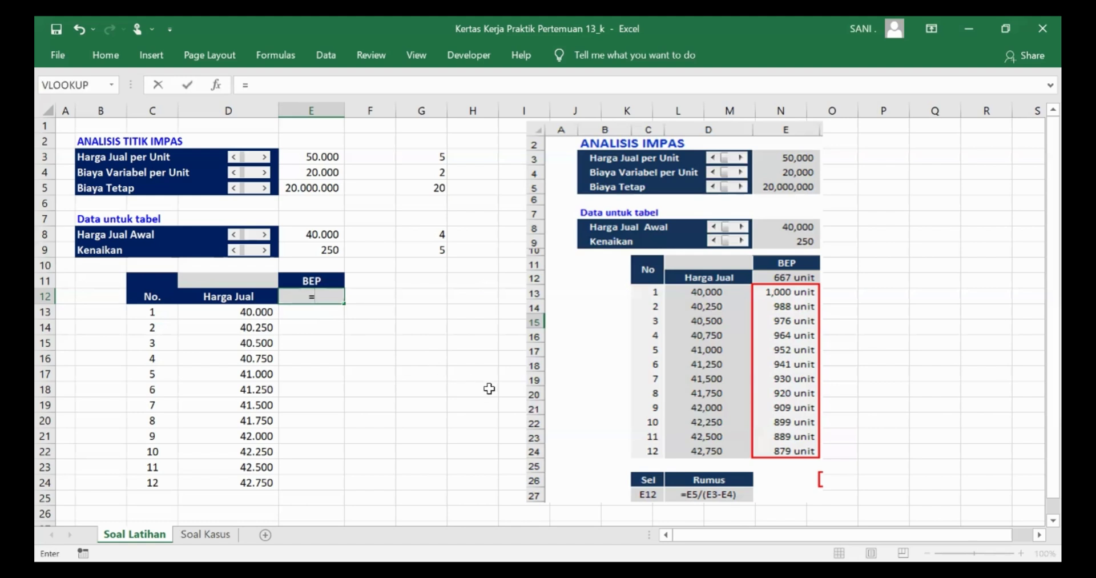
left_click(331, 186)
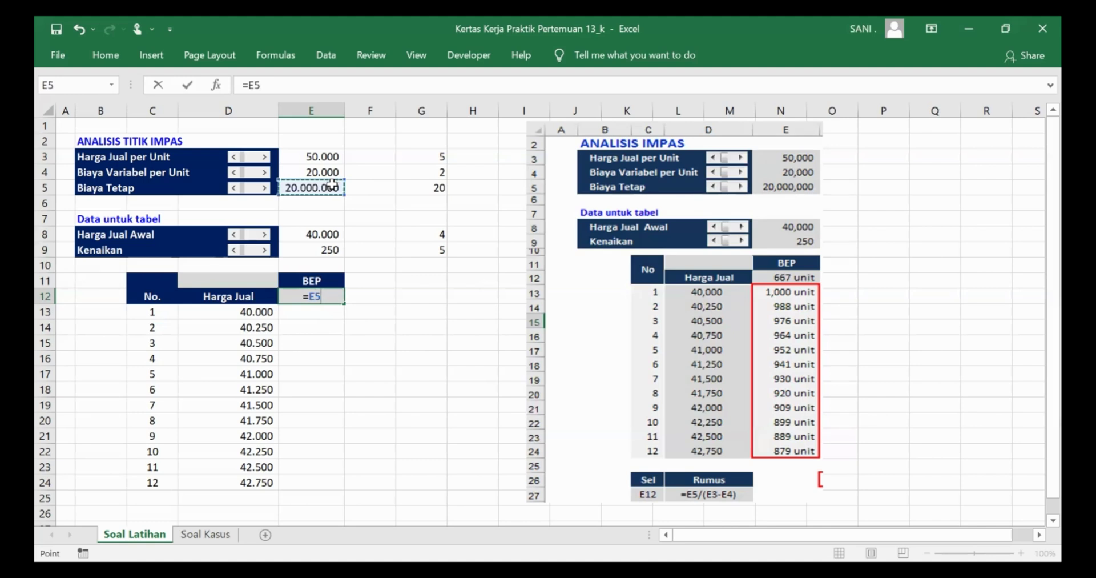
type("/")
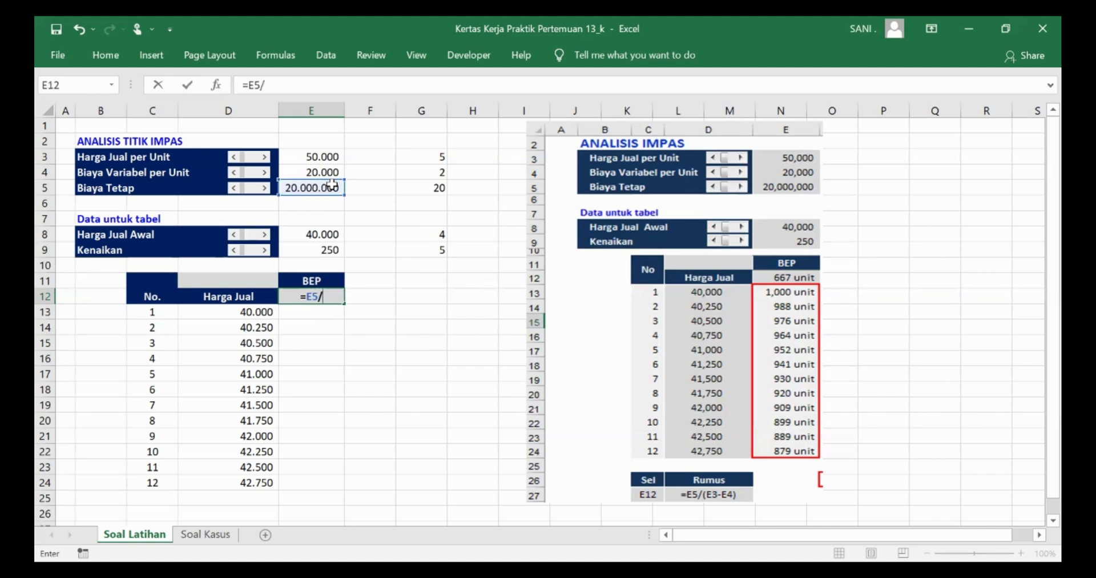
type("(")
left_click(320, 157)
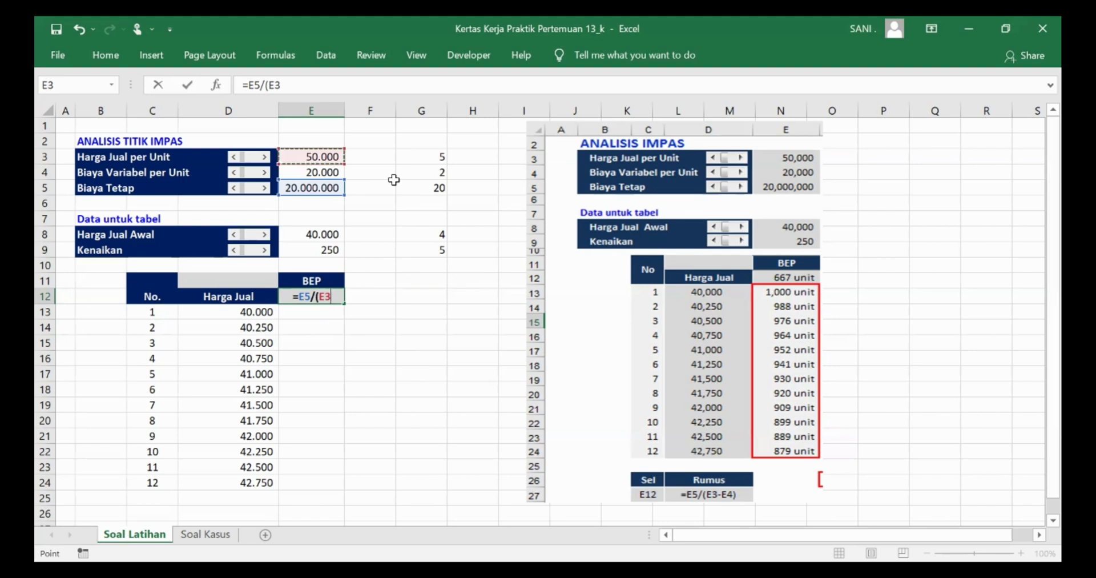
type("-")
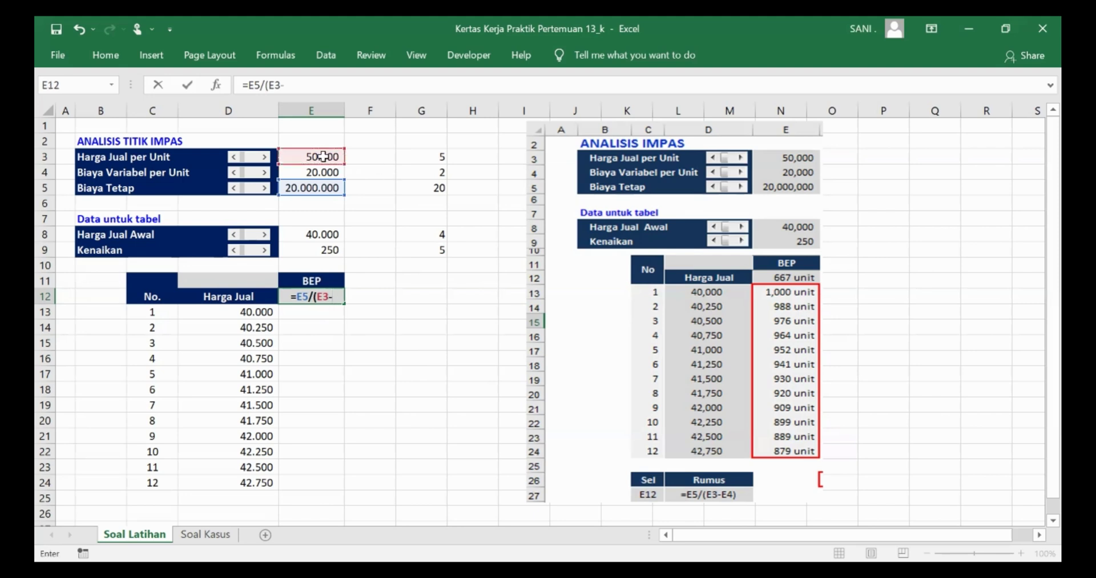
left_click(318, 173)
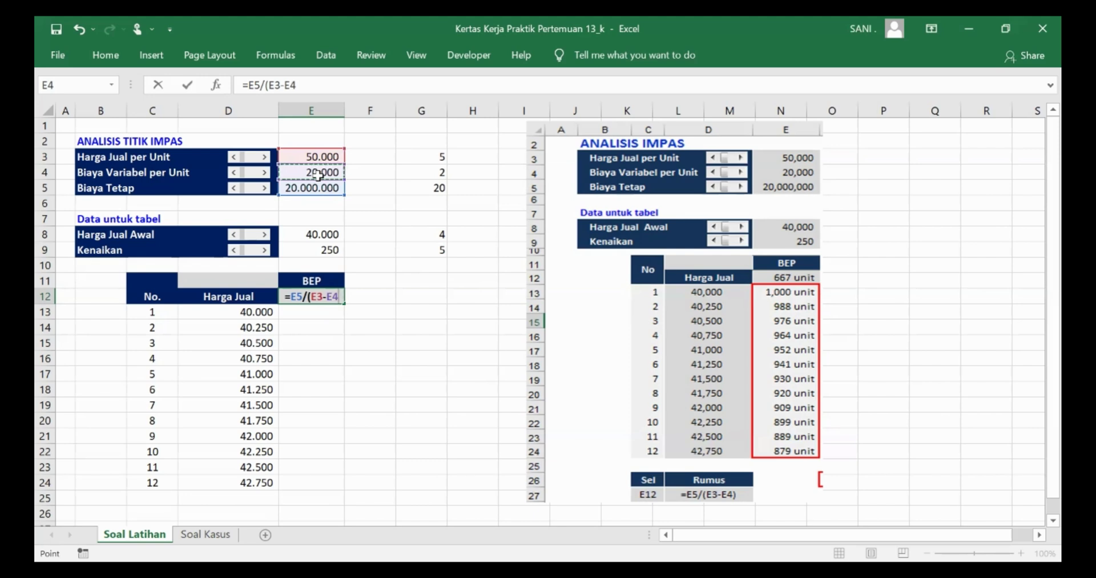
type(")")
key("Return")
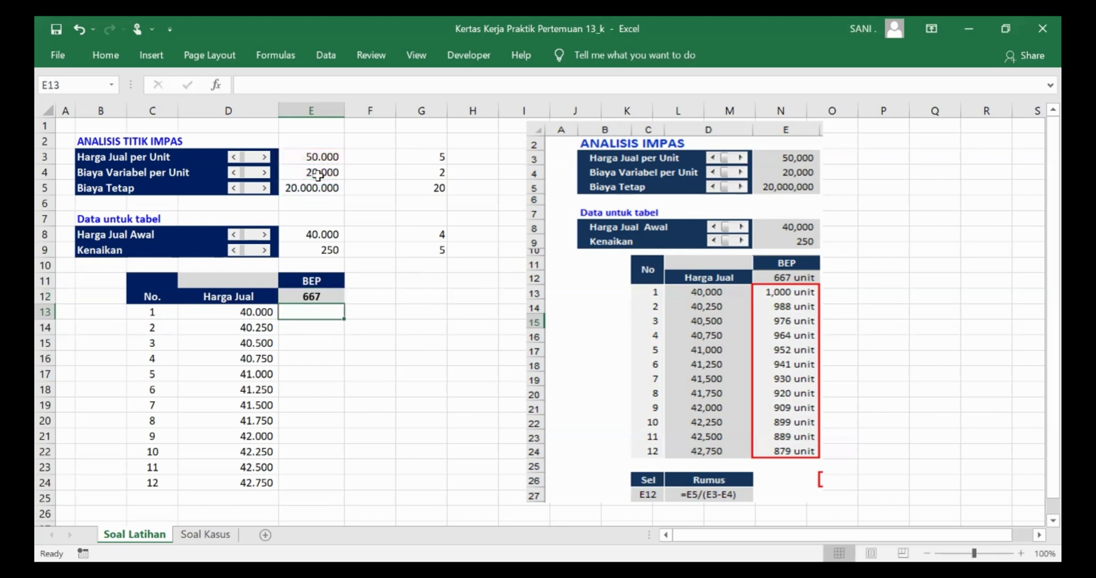
left_click(337, 296)
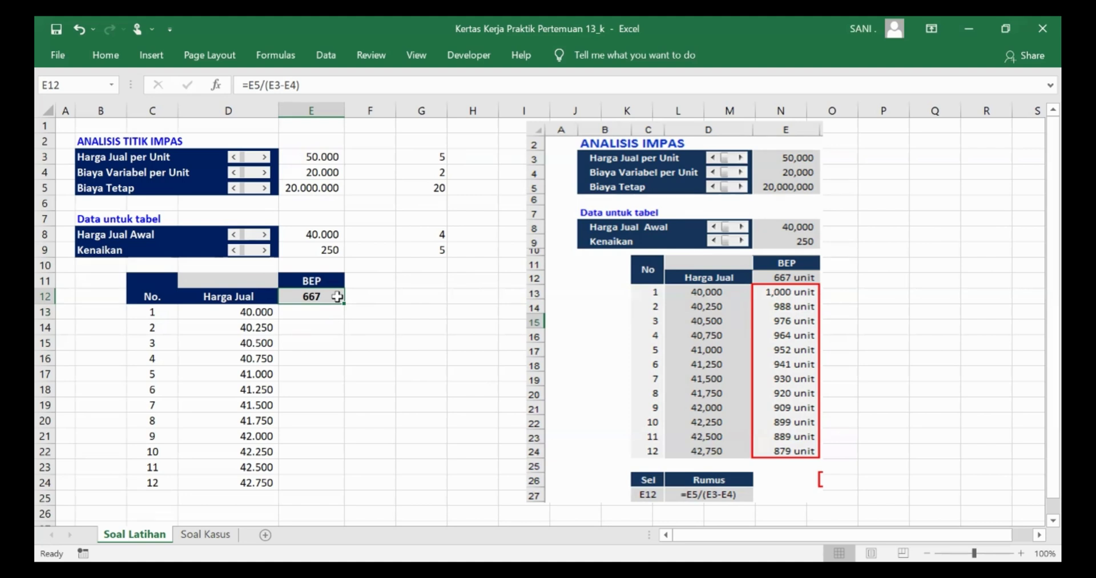
Select the range D12:E24 and open the What-If Analysis Data Table tool for it.
left_click(267, 311)
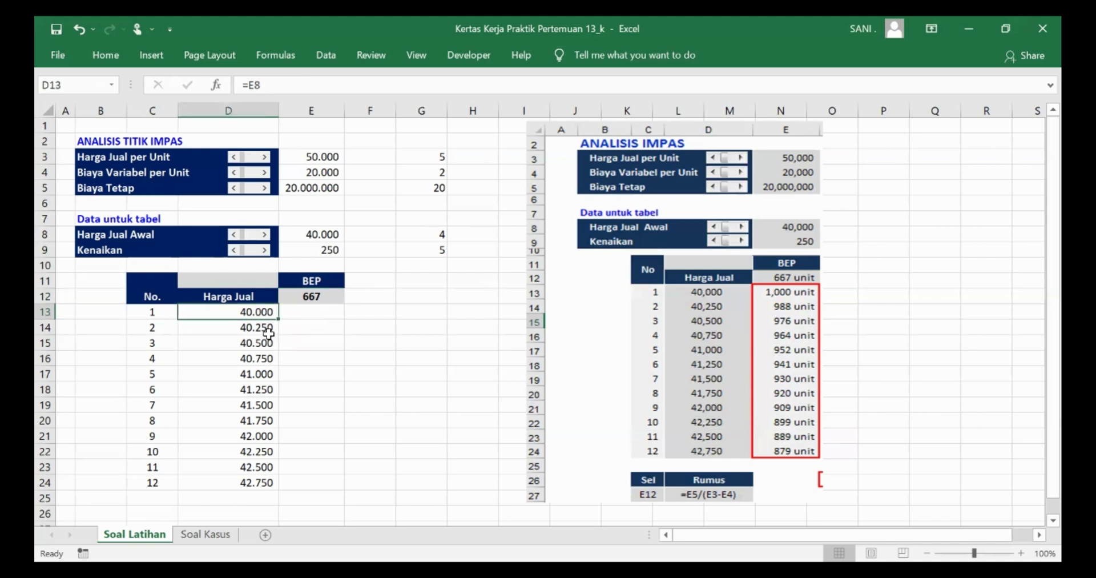
left_click(268, 330)
left_click(270, 344)
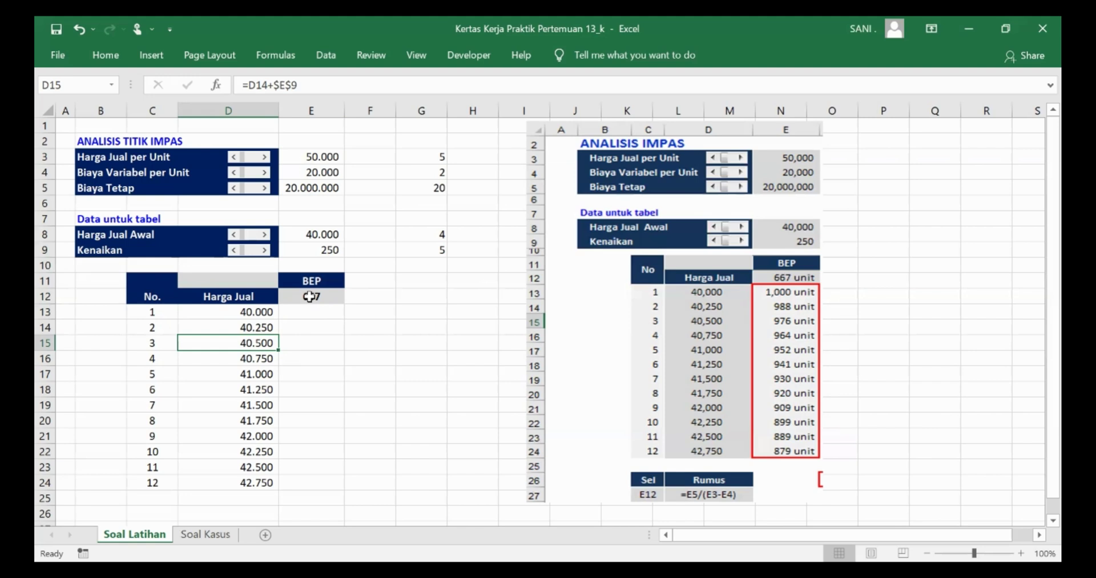
left_click(234, 295)
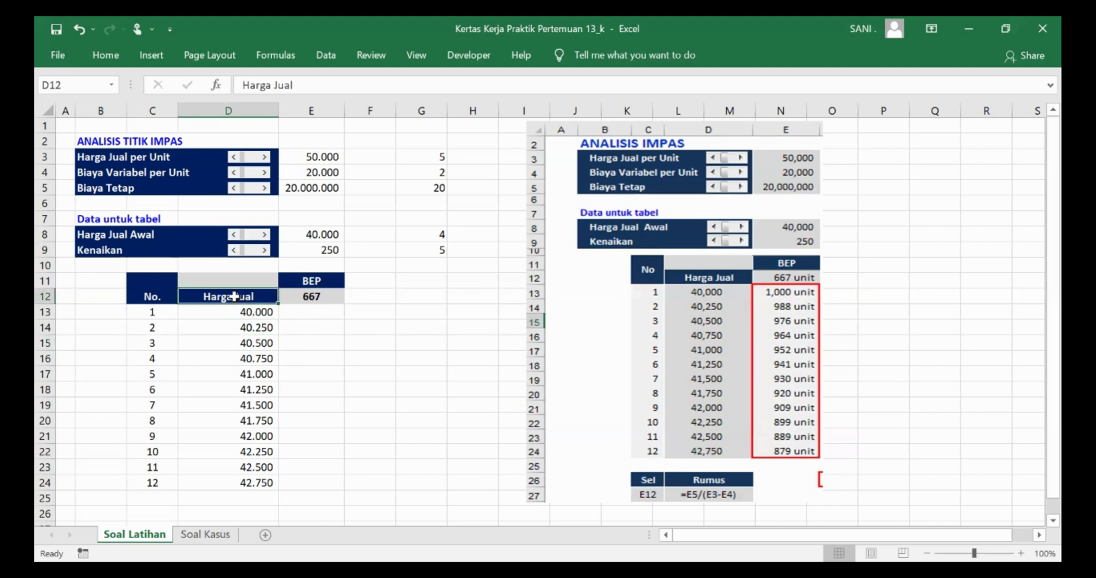
left_click_drag(234, 296, 323, 485)
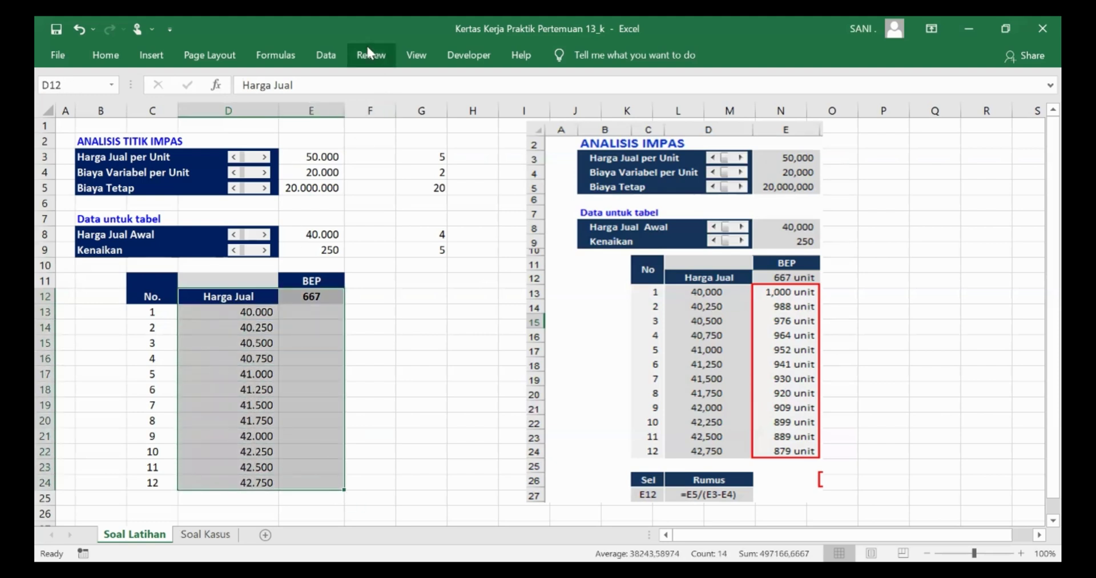
left_click(323, 57)
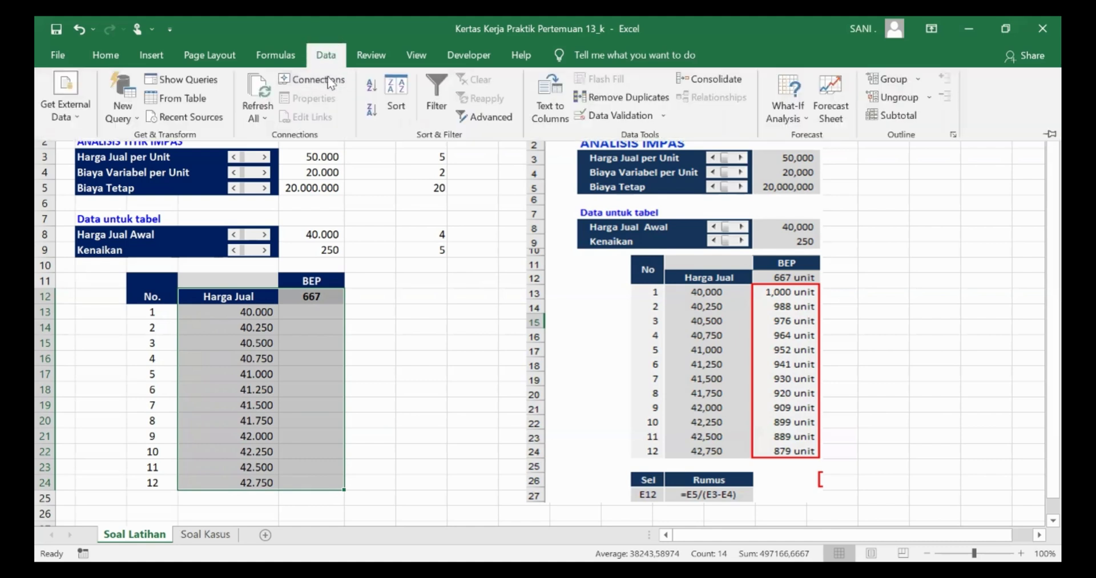
left_click(806, 120)
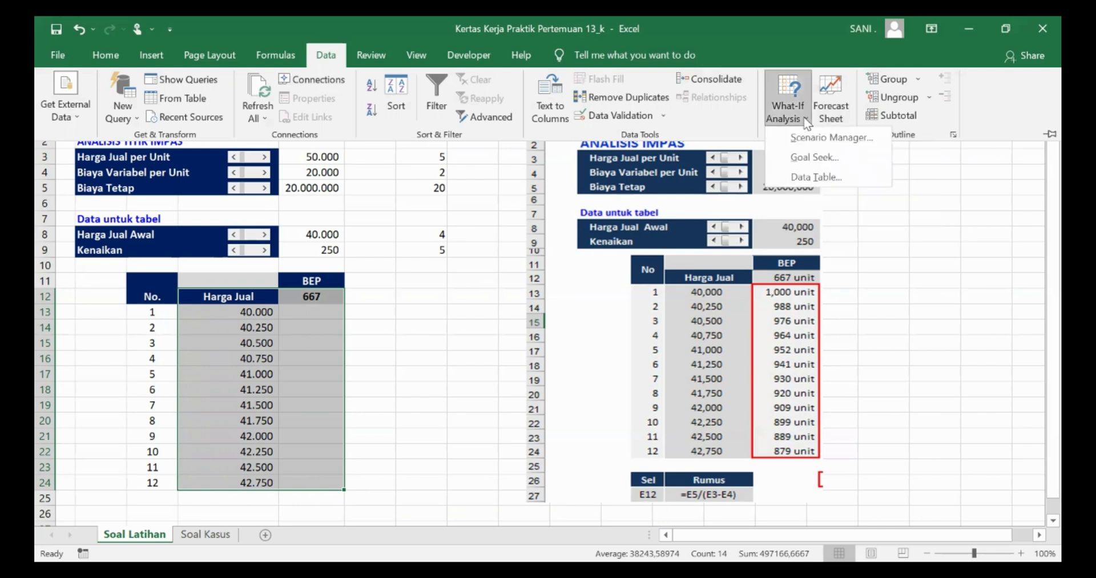
left_click(808, 175)
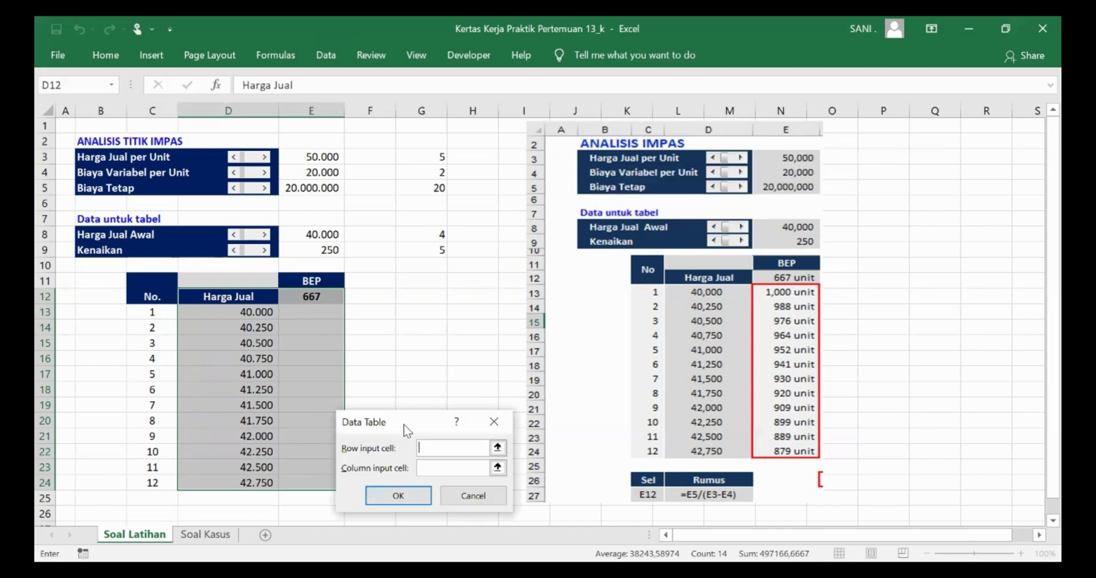
Fill the BEP column with a one-variable data table using $E$3 as the column input cell.
left_click_drag(403, 420, 414, 282)
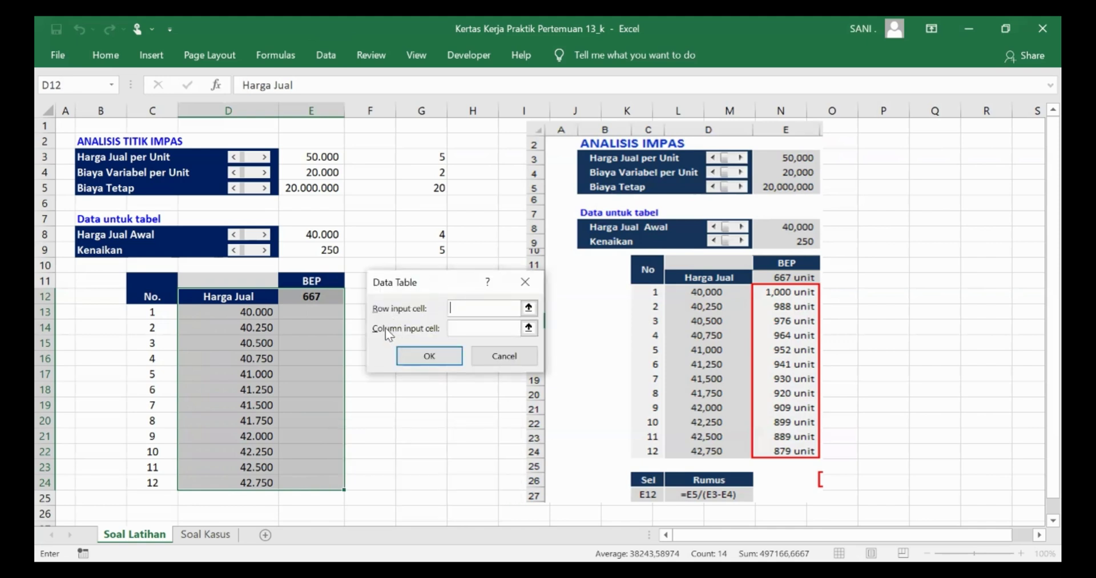
left_click(467, 329)
left_click(530, 327)
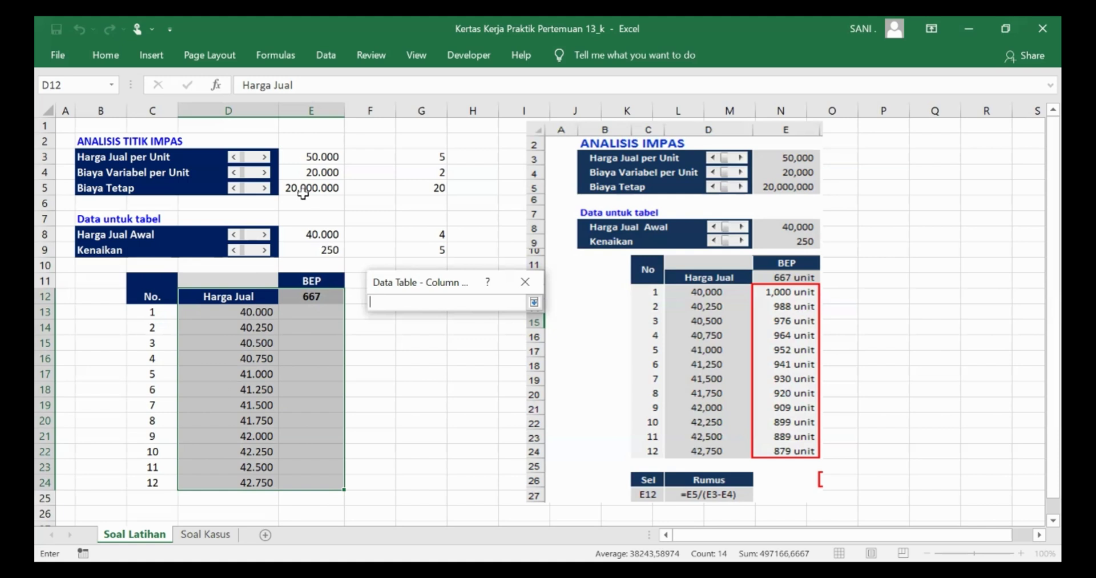
left_click(313, 156)
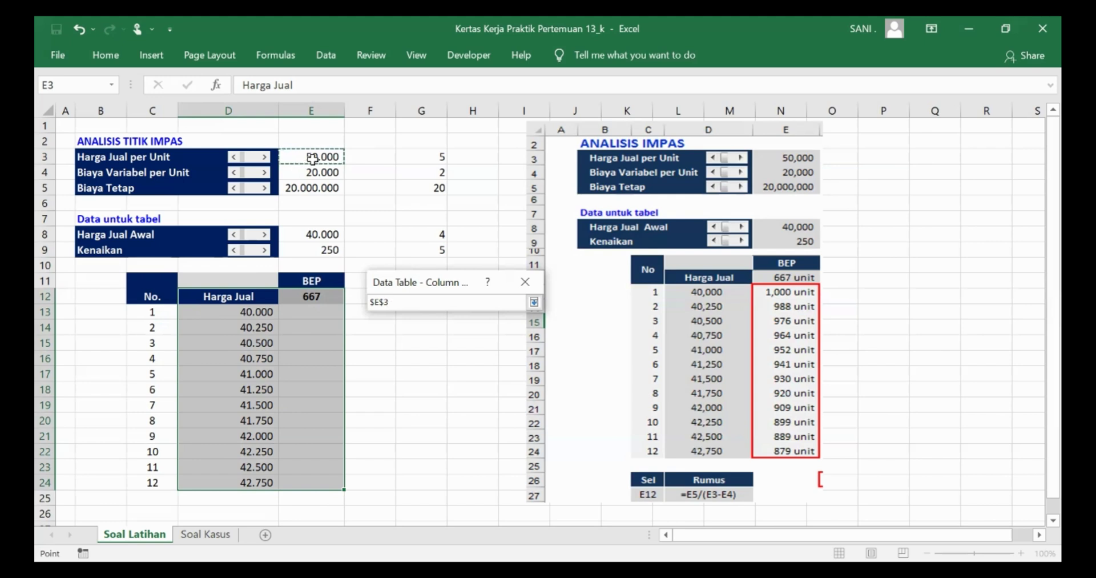
left_click(430, 358)
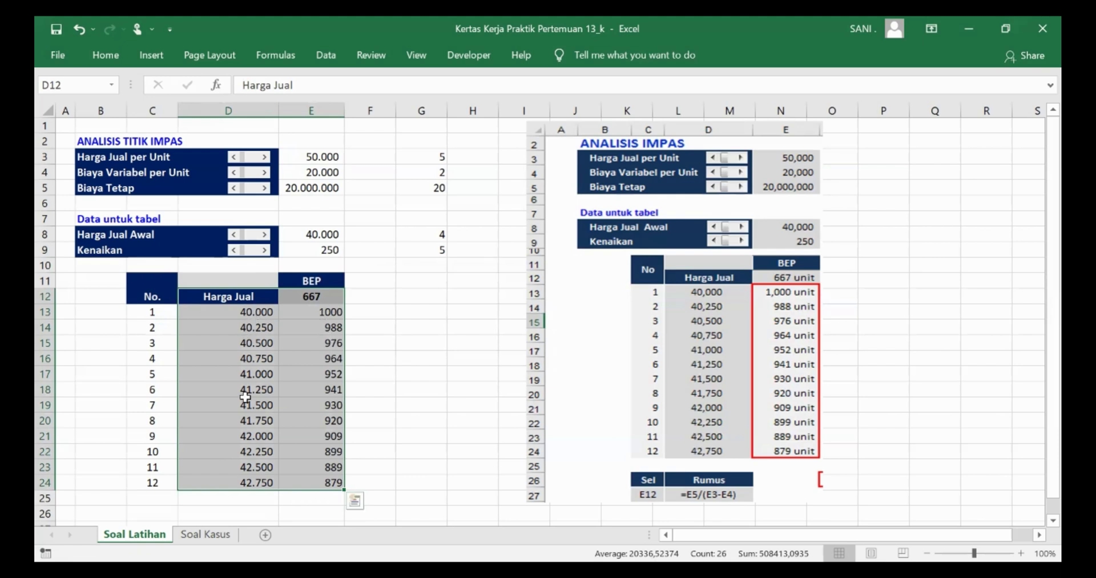
left_click(399, 392)
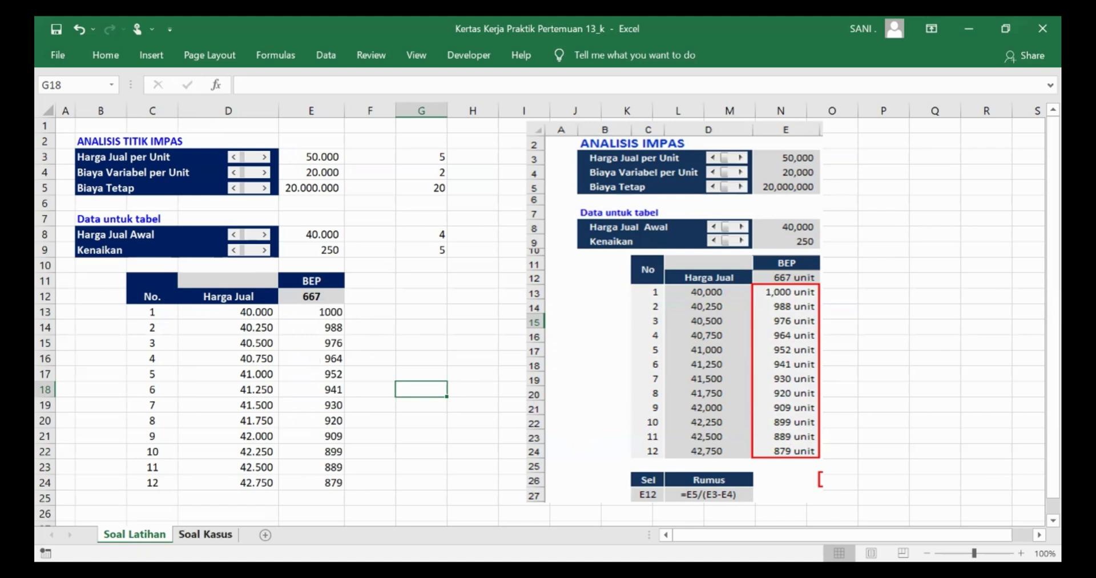
On the Soal Kasus sheet, insert a form-control scroll bar in cell D3 beside Harga Jual per Unit.
left_click(206, 534)
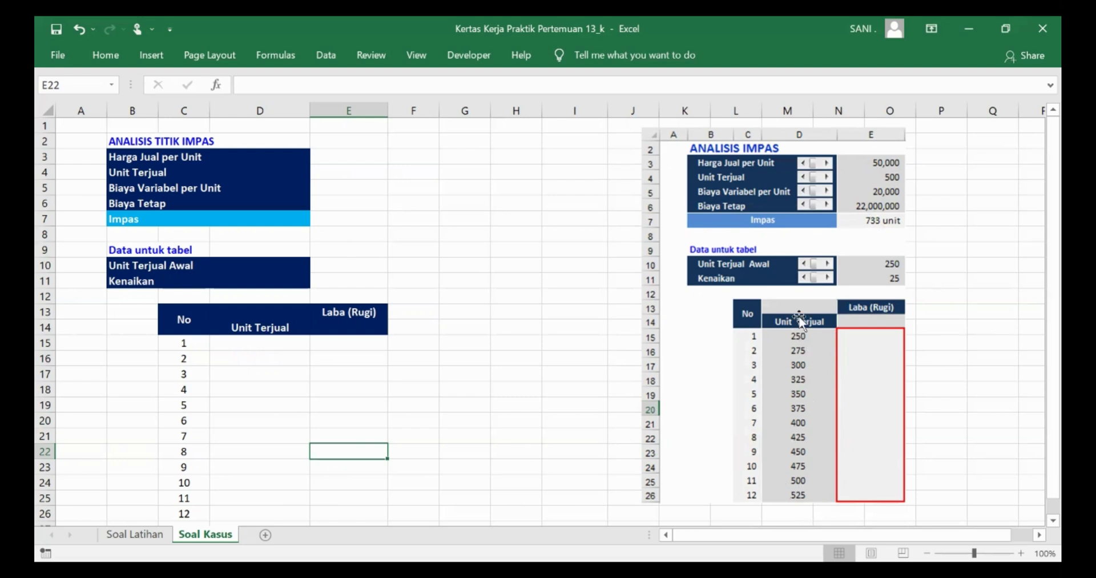
left_click(288, 155)
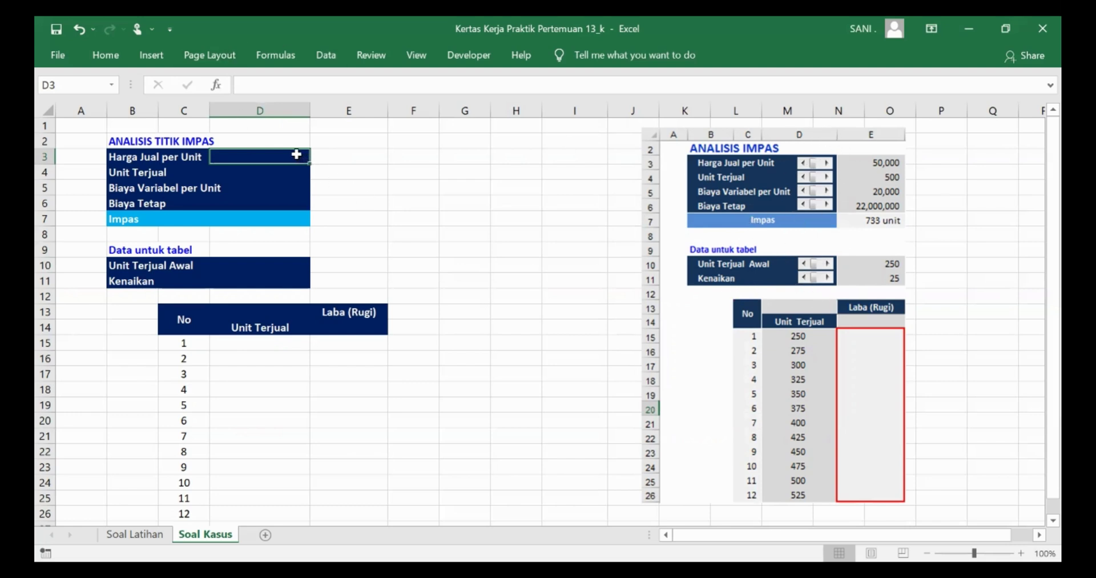
left_click(468, 54)
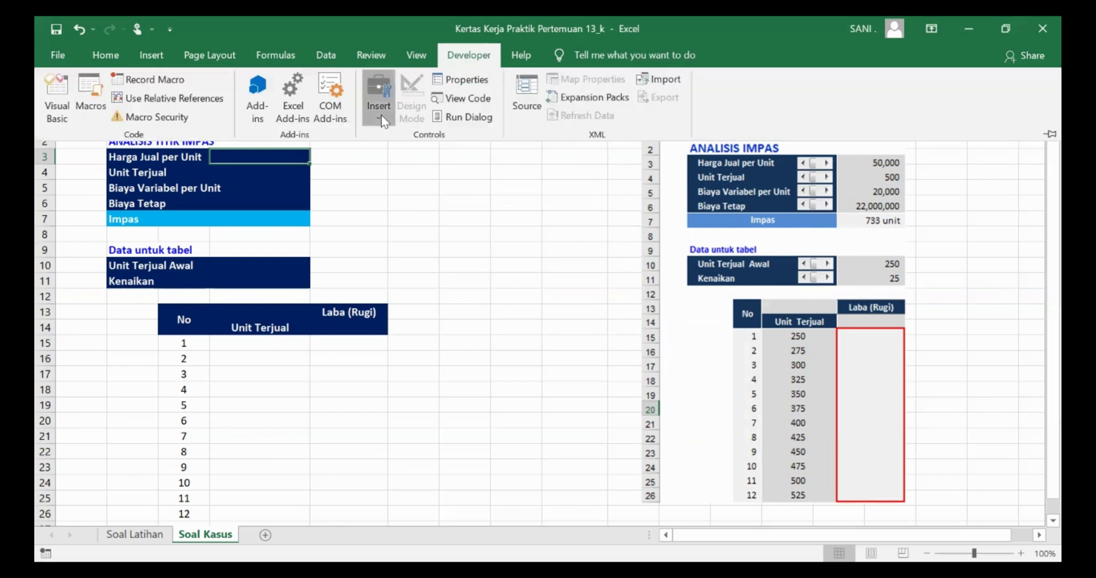
left_click(378, 96)
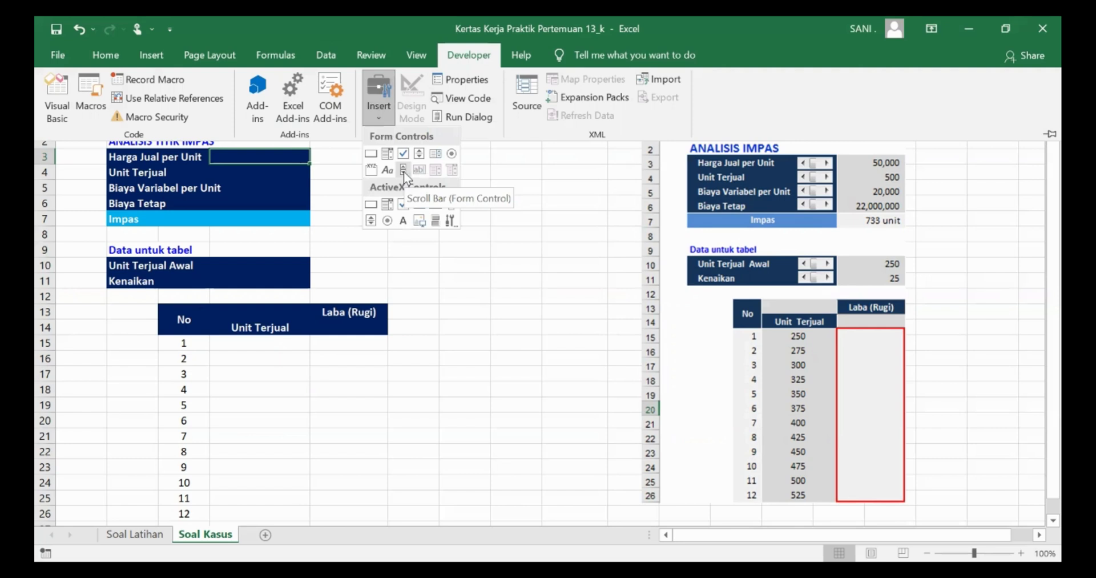
left_click(403, 171)
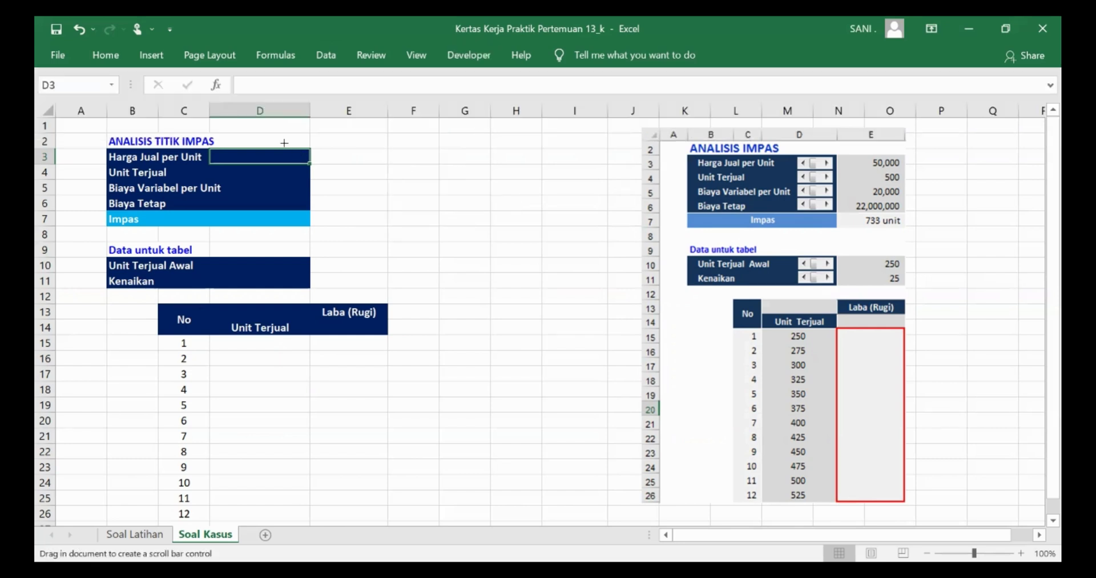
mouse_move(259, 153)
left_mouse_down()
mouse_move(298, 165)
mouse_move(255, 158)
mouse_move(266, 158)
left_mouse_up()
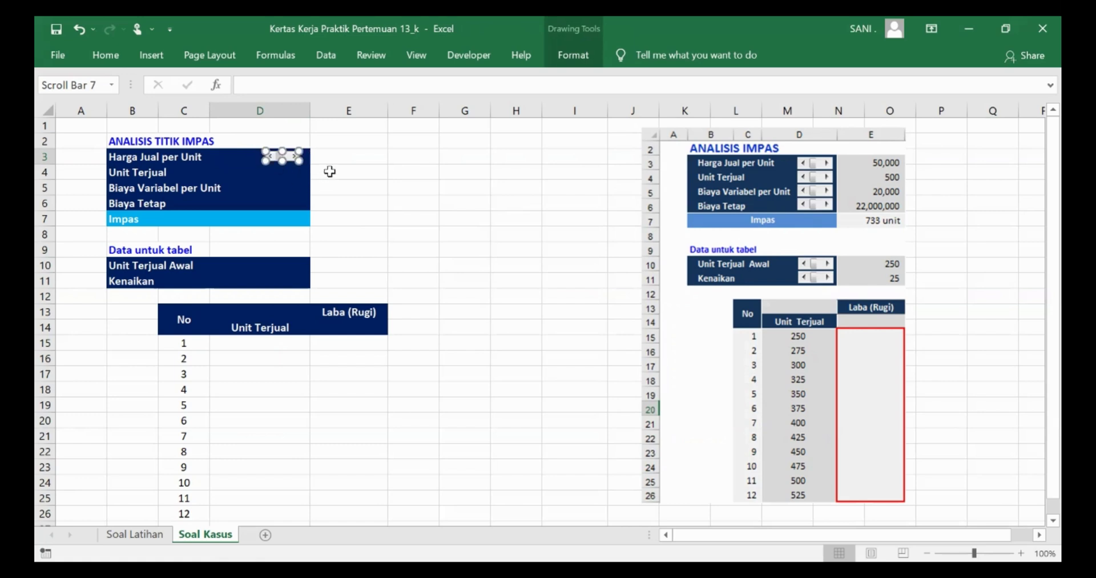
Paste copies of the scroll bar into D4, D5 and D6 for Unit Terjual, Biaya Variabel per Unit and Biaya Tetap.
left_click(299, 177)
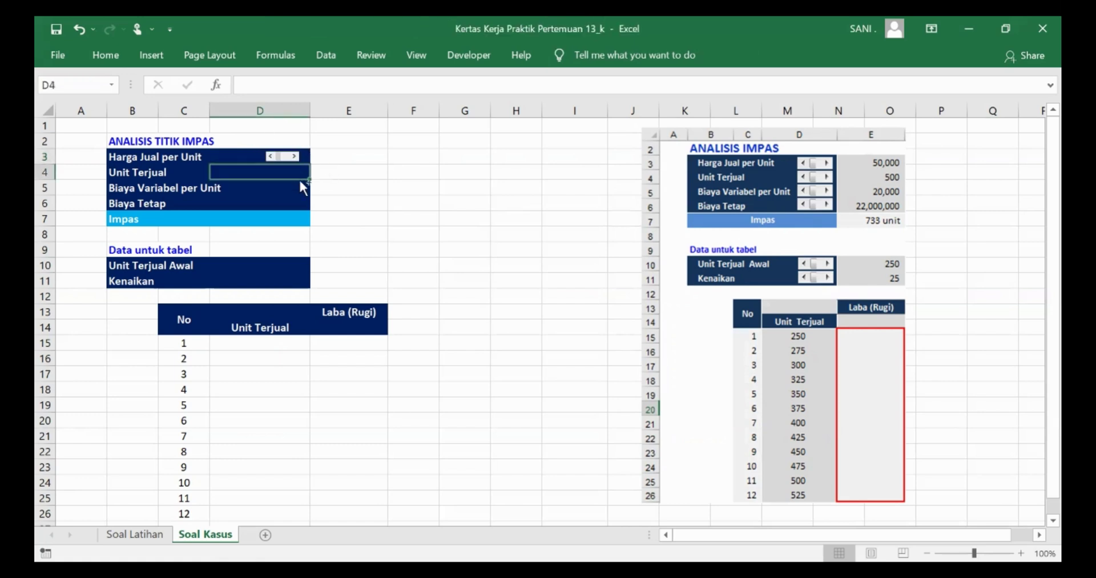
key("ctrl+v")
left_click(307, 197)
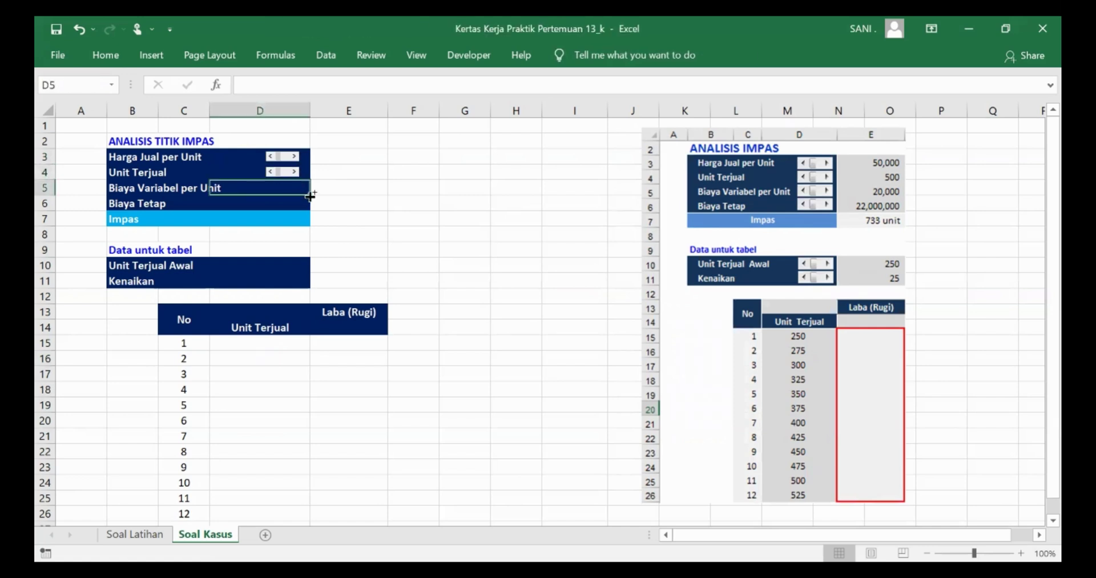
key("ctrl+v")
left_click(295, 203)
key("ctrl+v")
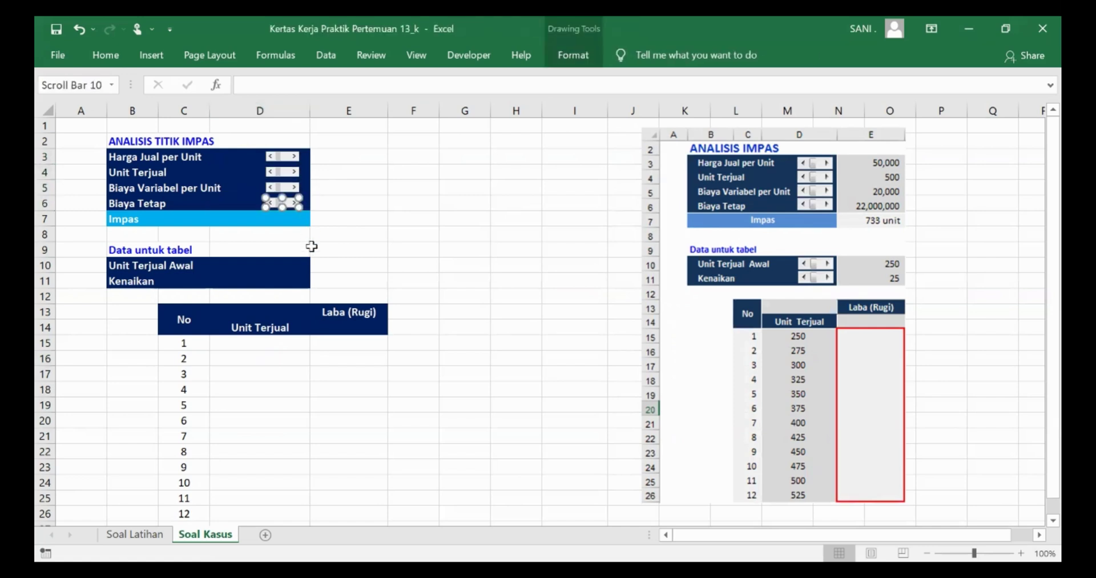
Paste the scroll bar into D10 and D11 for Unit Terjual Awal and Kenaikan, and move the reference picture closer to the tables.
left_click(294, 266)
key("ctrl+v")
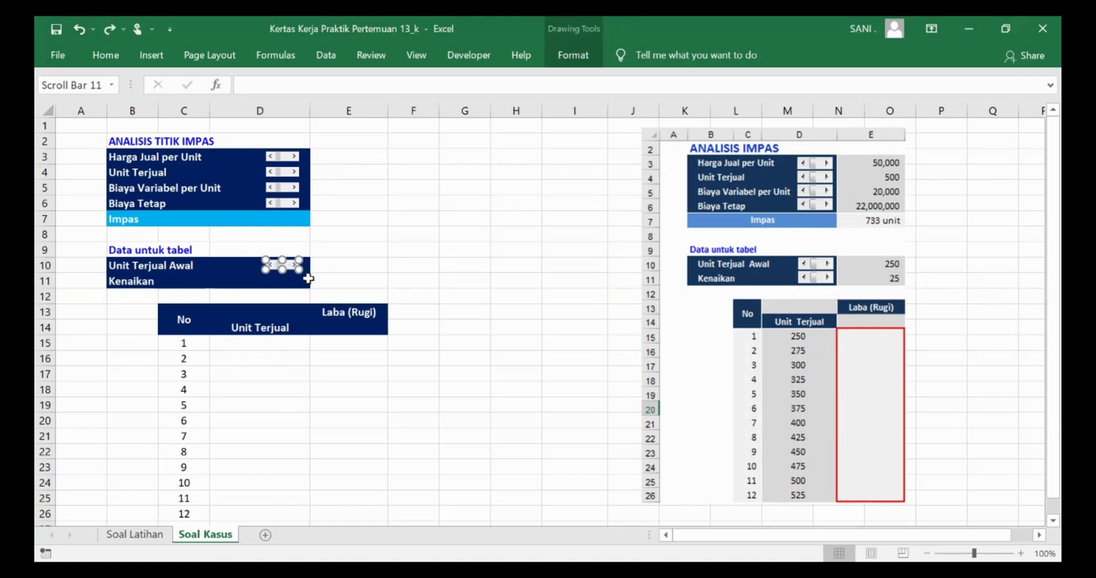
left_click(297, 280)
key("ctrl+v")
left_click(438, 264)
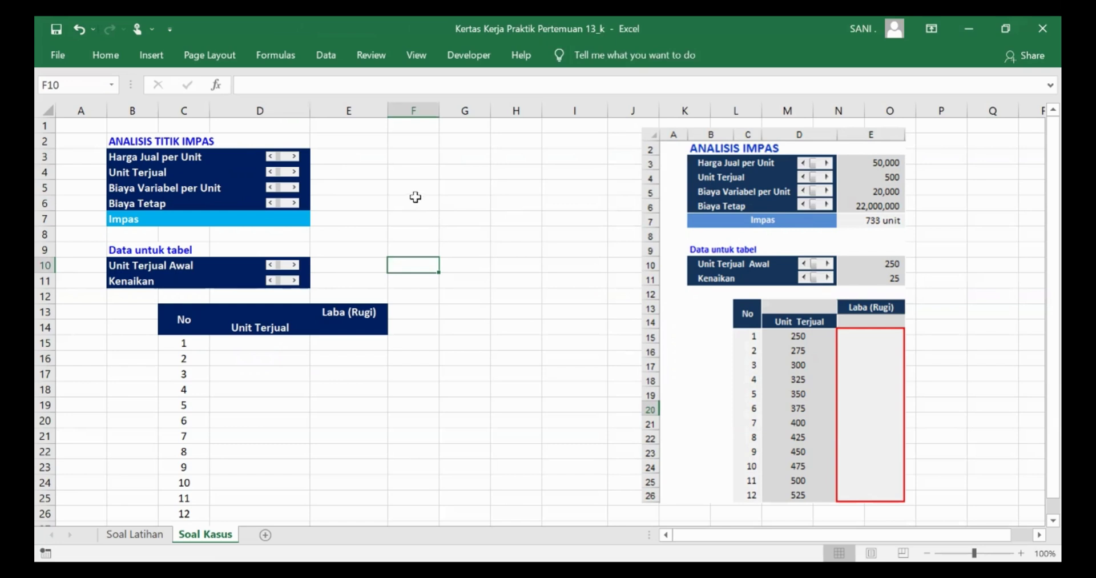
left_click_drag(867, 133, 801, 122)
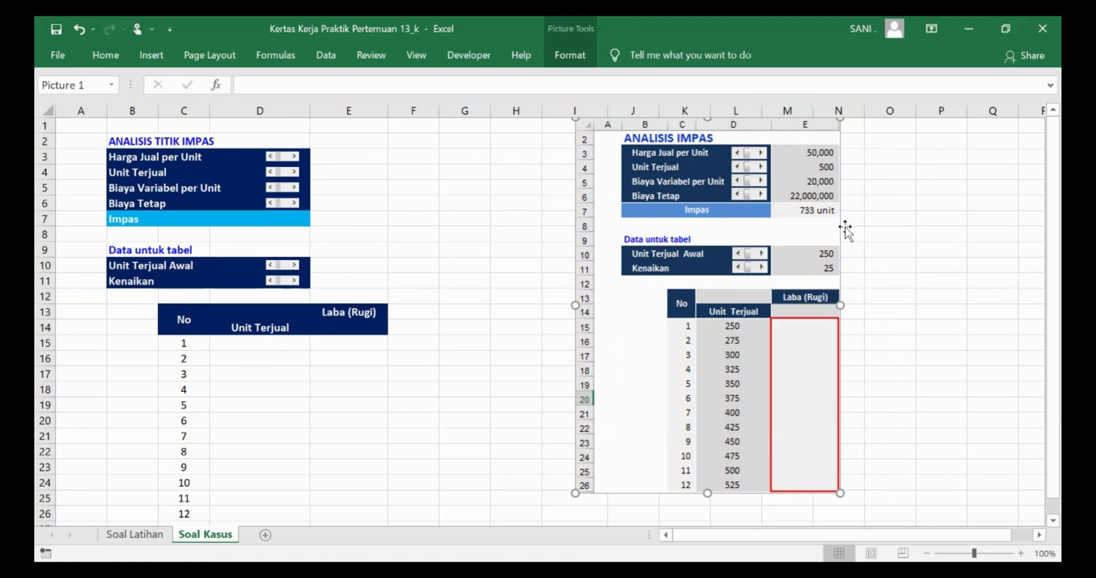
Format the Harga Jual per Unit scroll bar with a maximum value of 30000 and cell link $G$3.
left_click(350, 159)
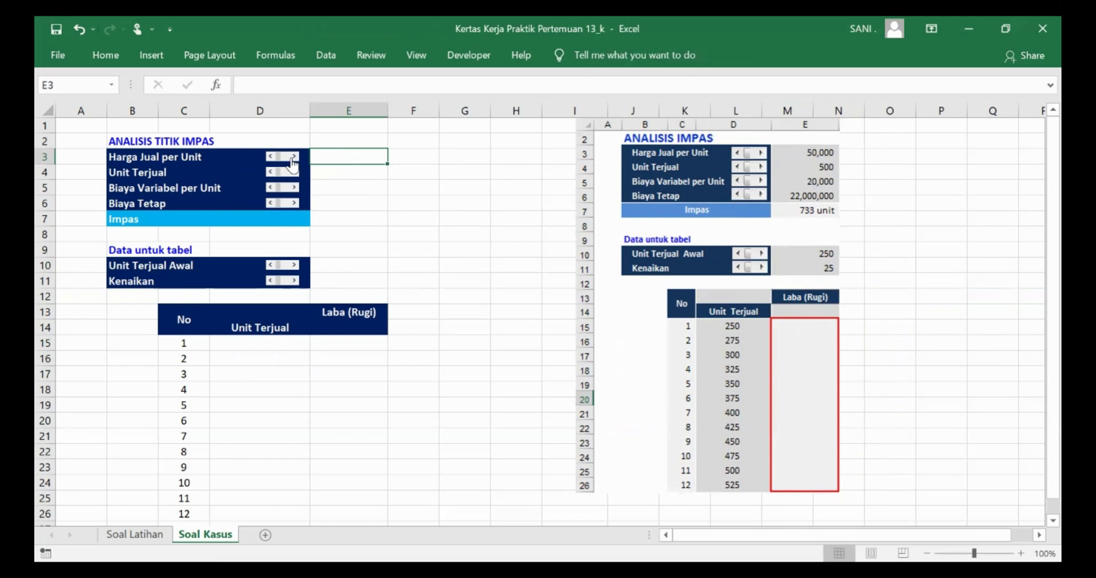
right_click(292, 163)
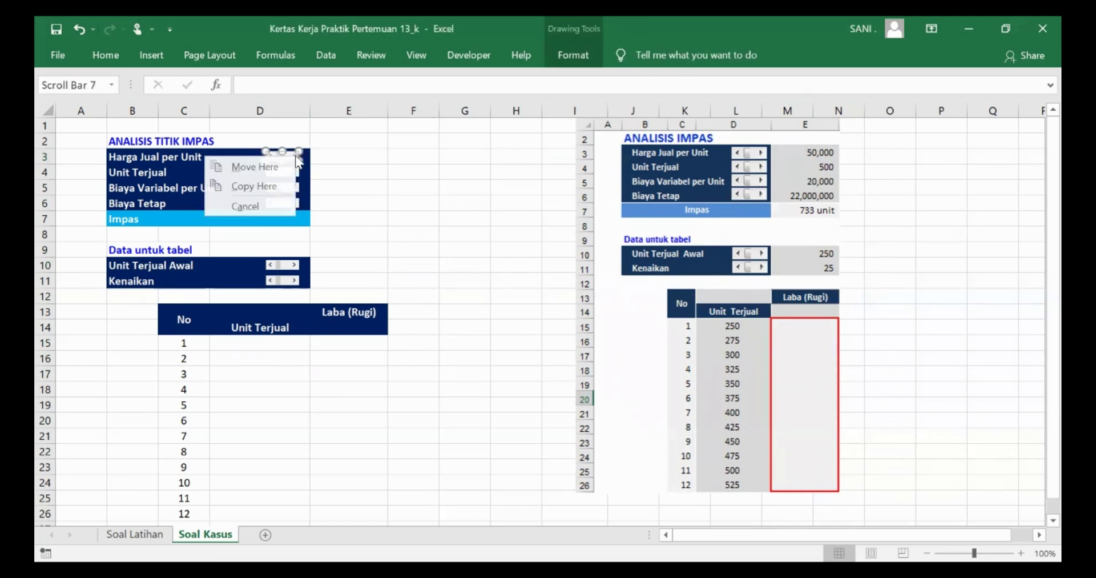
key("Escape")
right_click(298, 162)
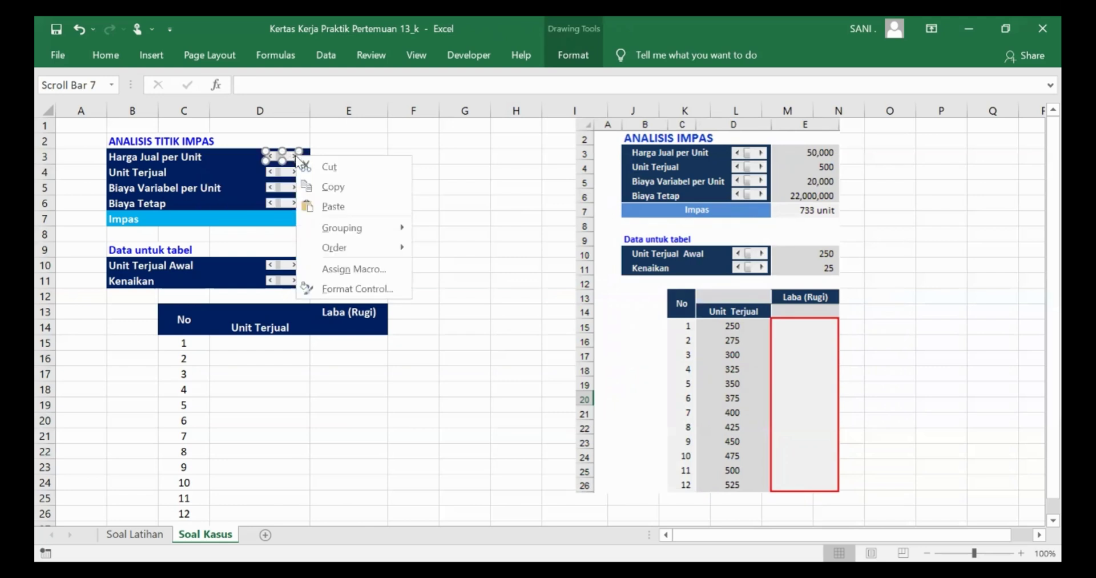
left_click(350, 289)
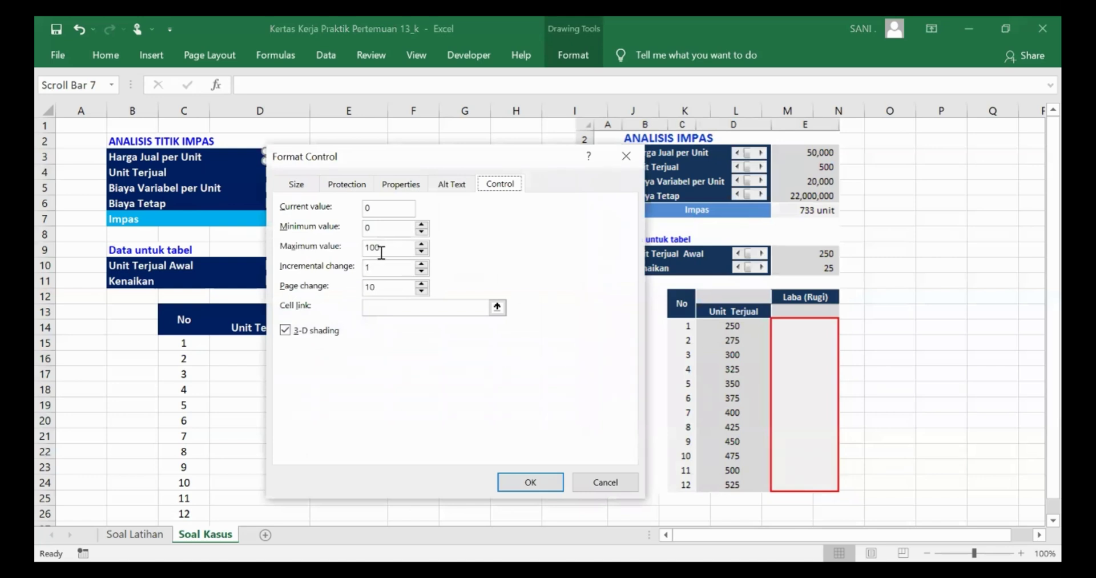
double_click(375, 247)
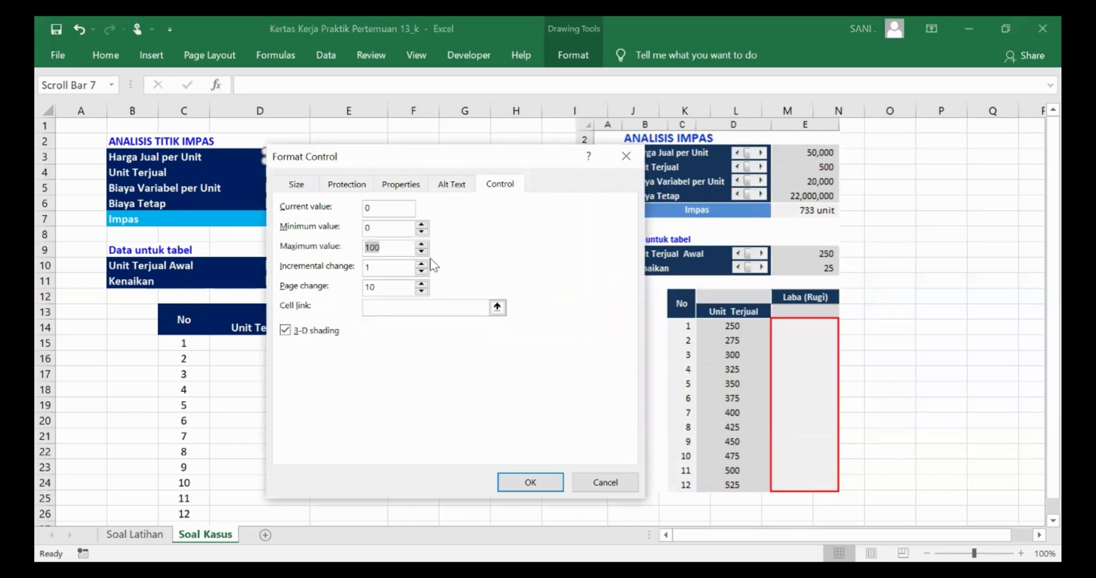
type("300")
left_click(464, 309)
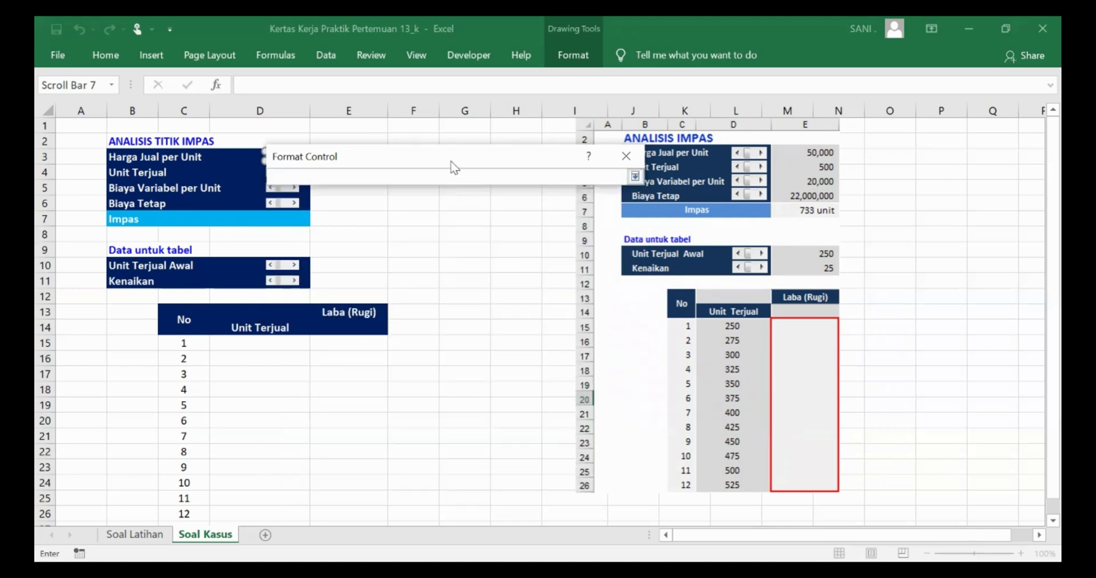
left_click(470, 154)
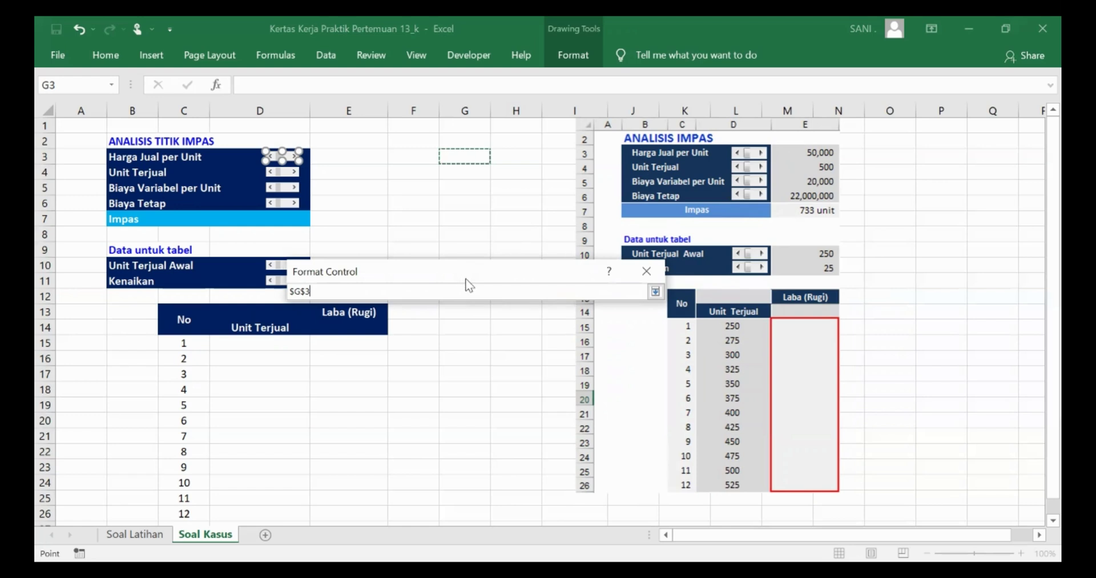
key("Return")
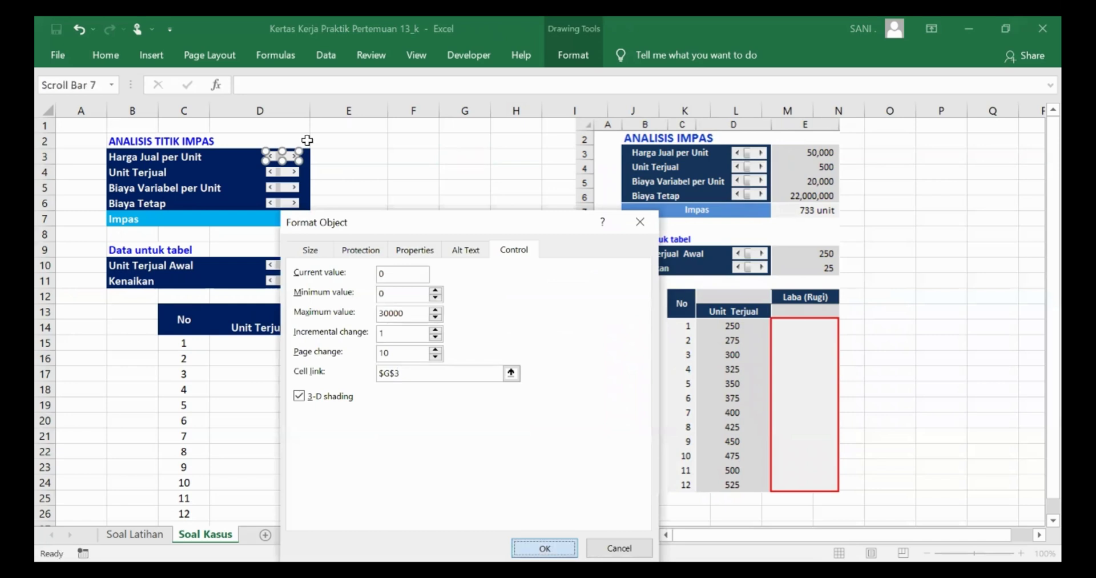
key("Return")
key("Escape")
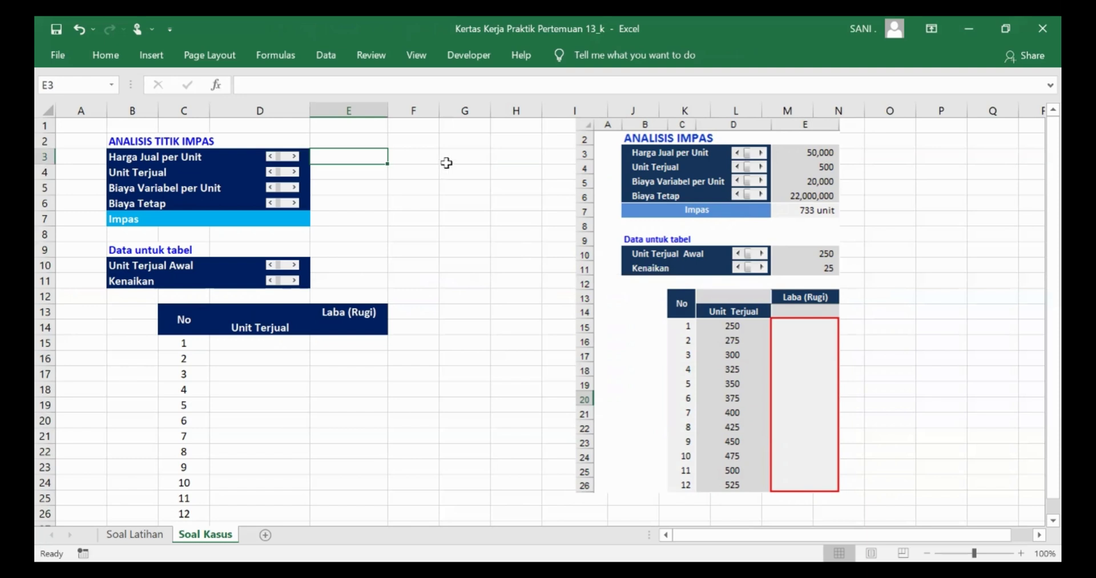
Enter the formula =G3*10000 in cell E3 for Harga Jual per Unit.
type("=")
left_click(448, 161)
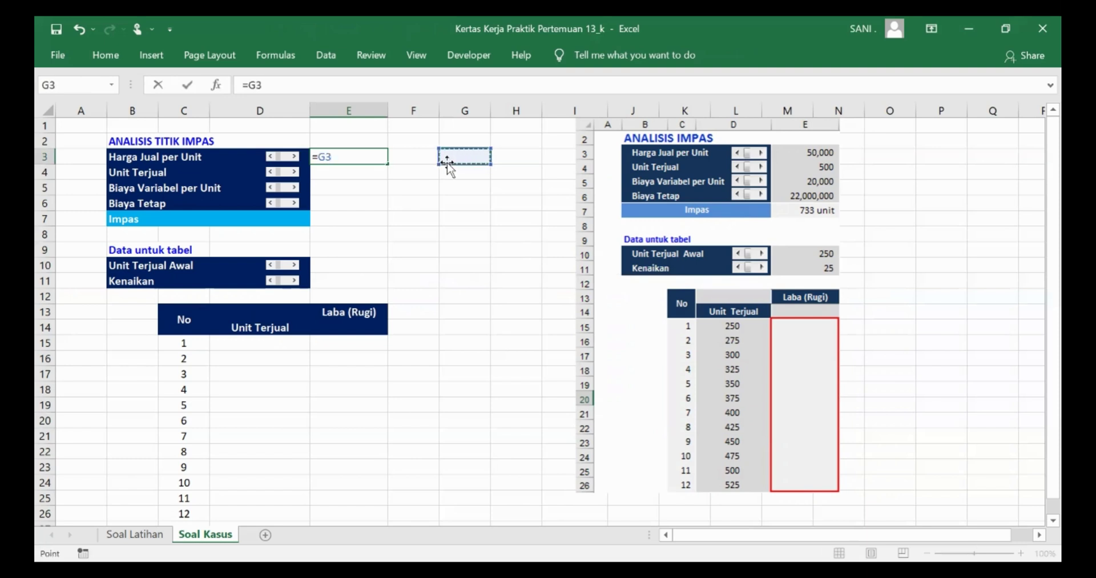
type("*10000")
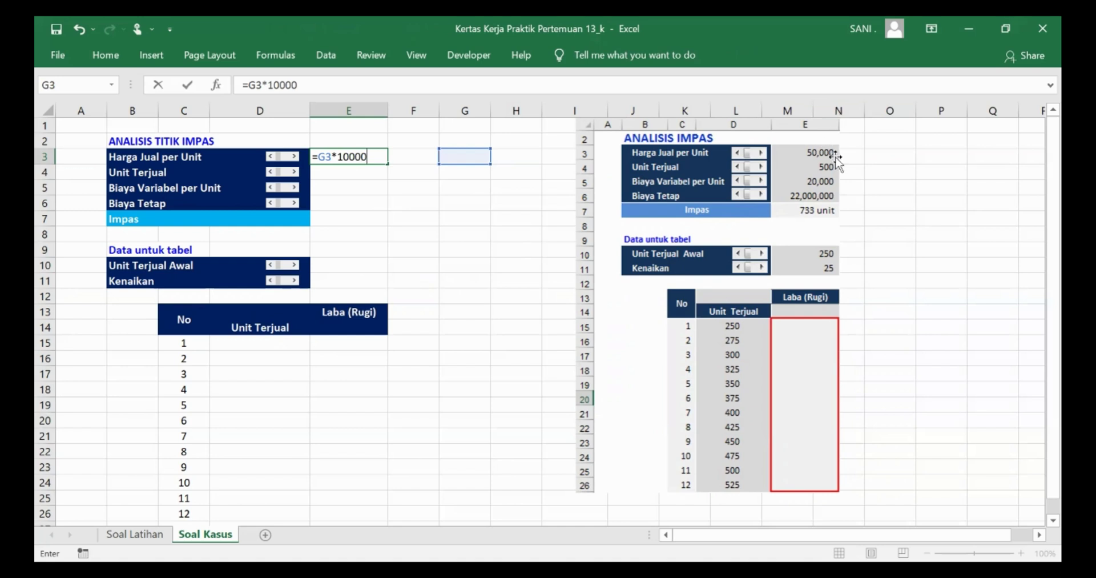
key("Return")
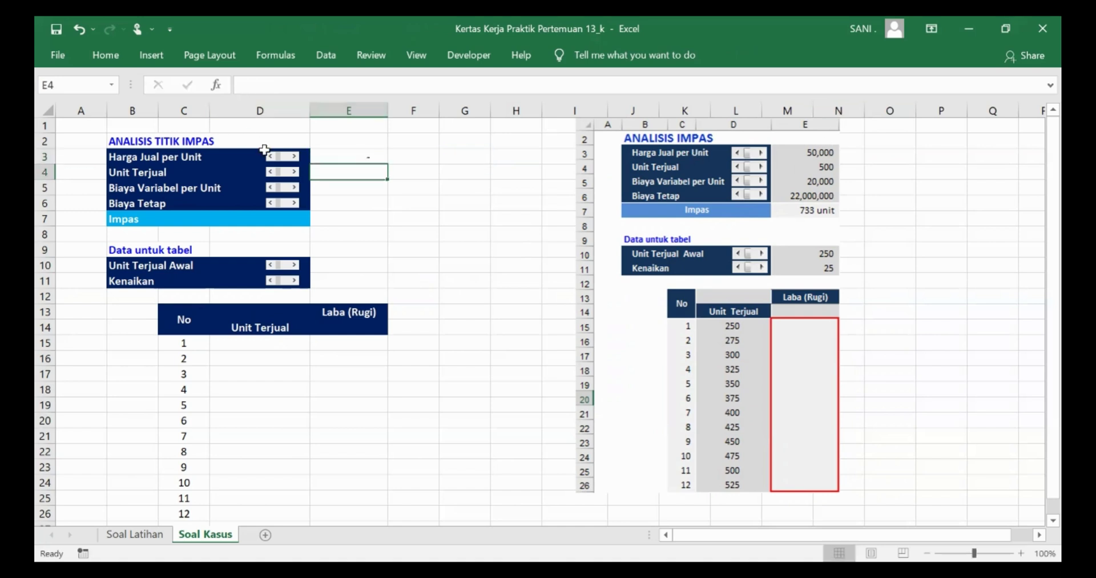
Raise the Harga Jual per Unit scroll bar to 5 so that the price becomes 50.000.
left_click(295, 158)
left_click(295, 157)
left_click(295, 157)
left_click(295, 157)
left_click(295, 157)
Format the Unit Terjual scroll bar with current value 5, maximum value 30000 and cell link $G$4.
right_click(290, 181)
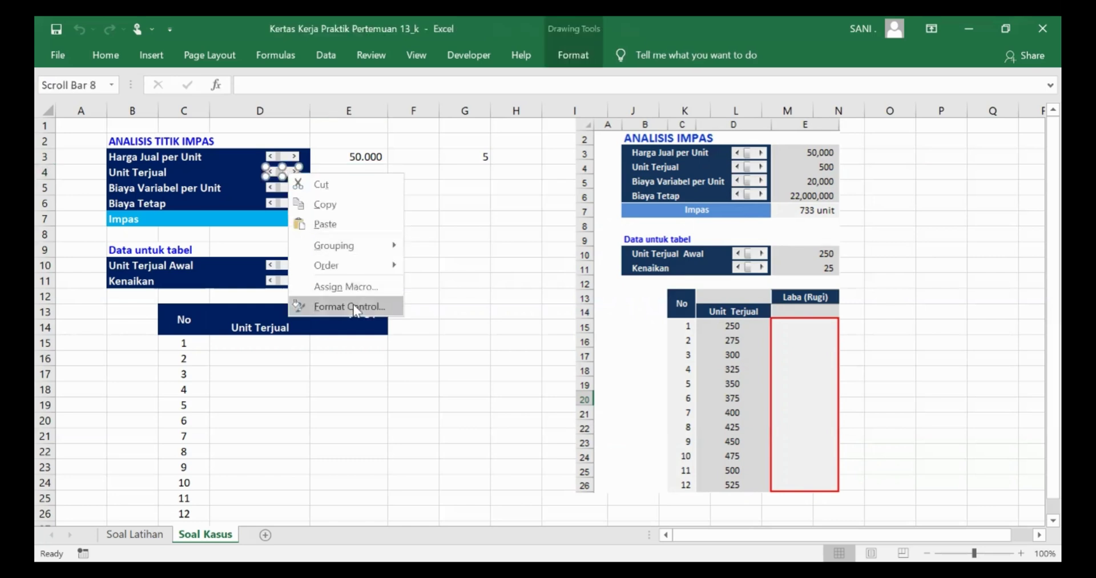
left_click(350, 307)
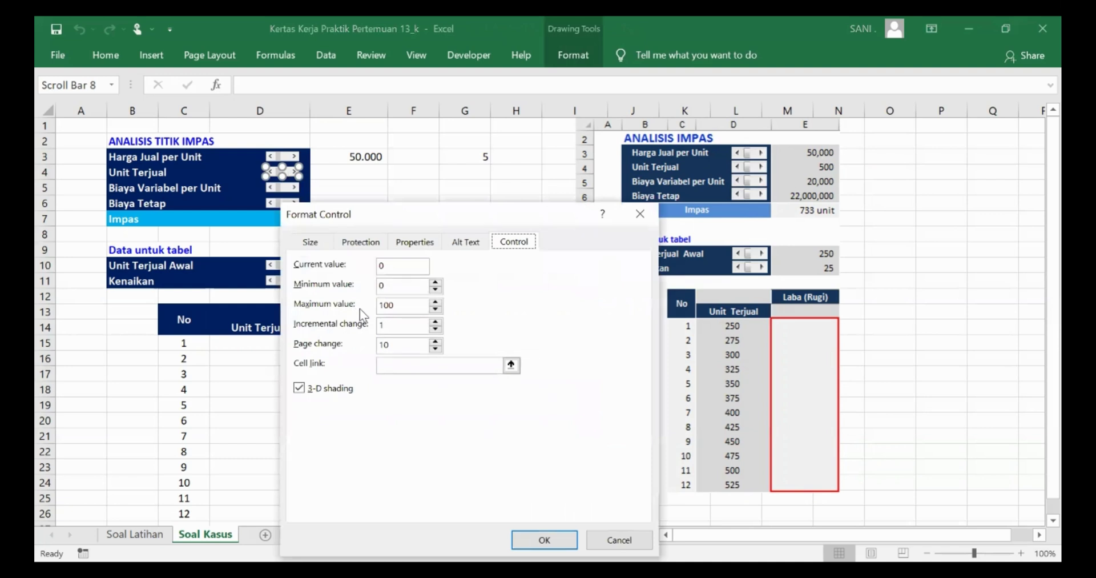
double_click(403, 306)
type("30000")
left_click(430, 366)
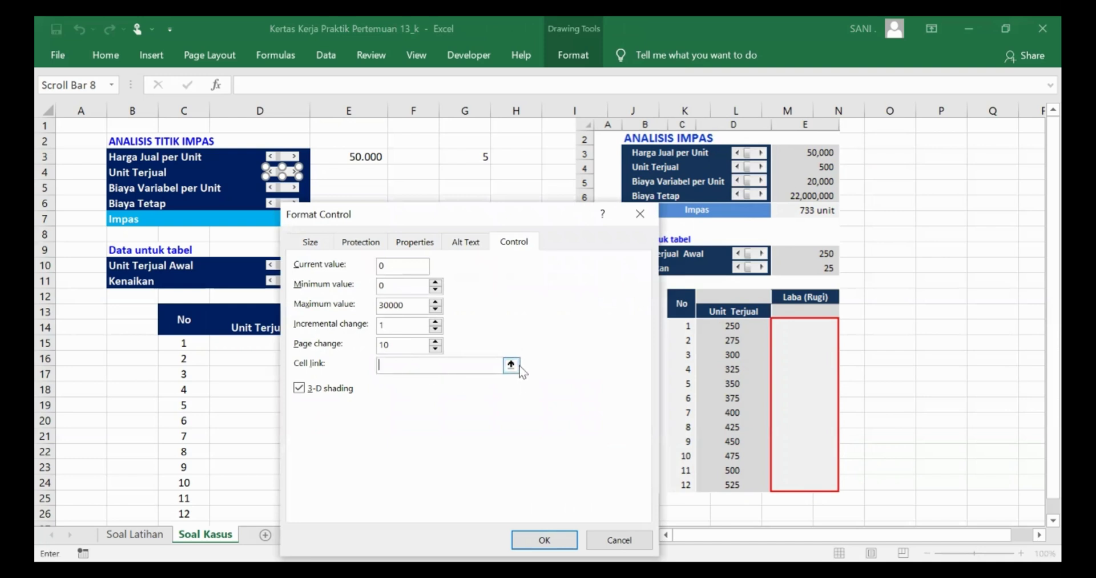
left_click(511, 366)
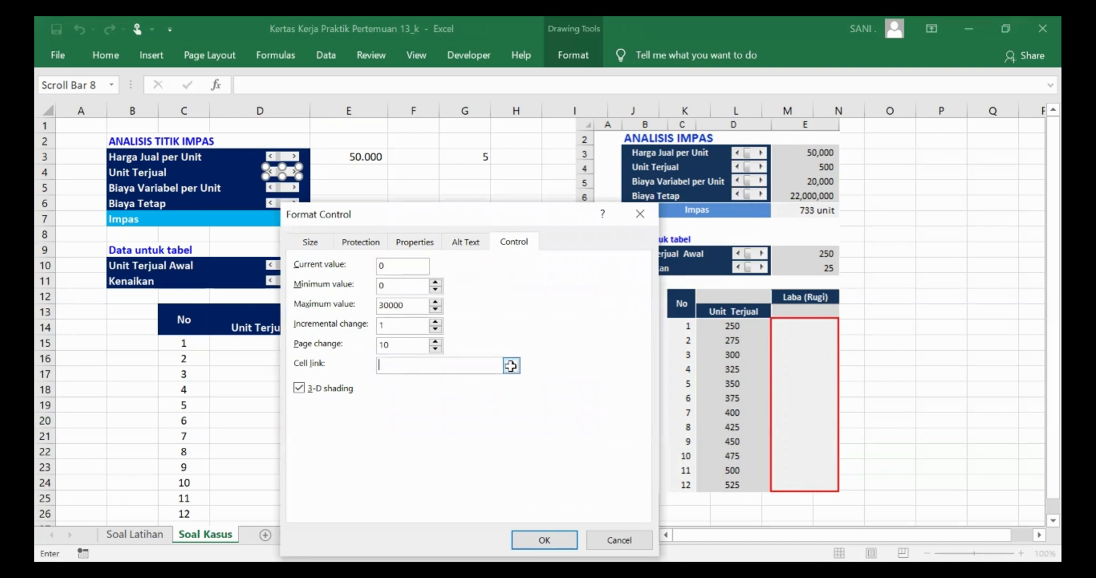
left_click(465, 172)
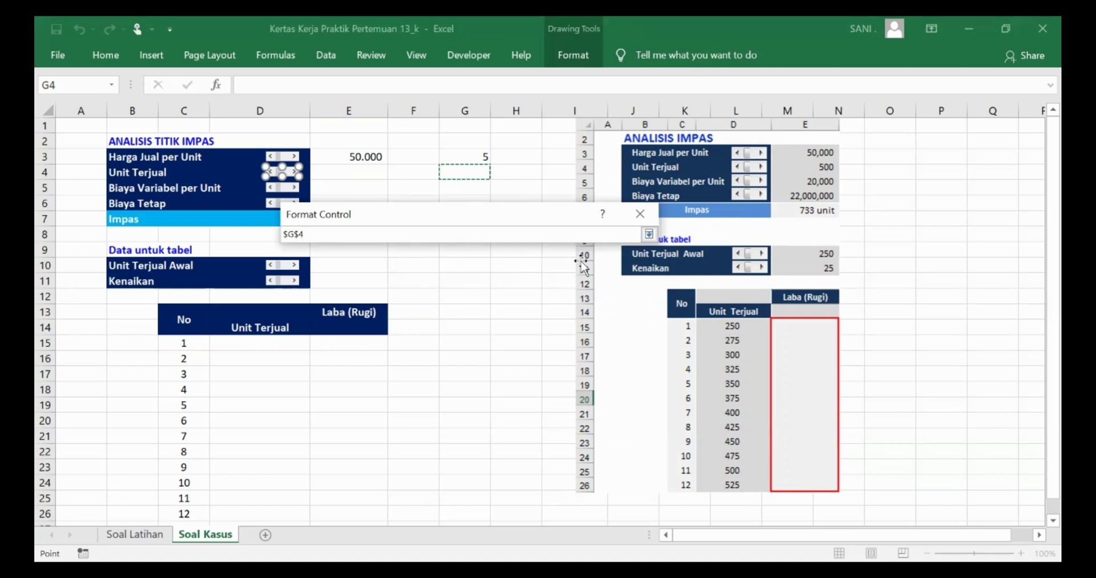
key("Return")
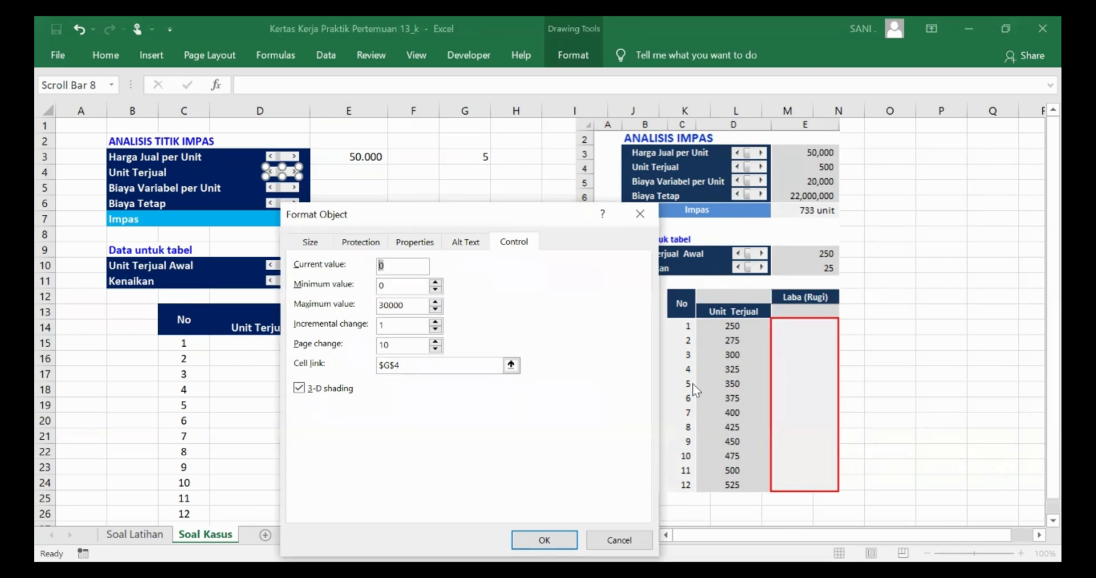
type("5")
left_click(545, 539)
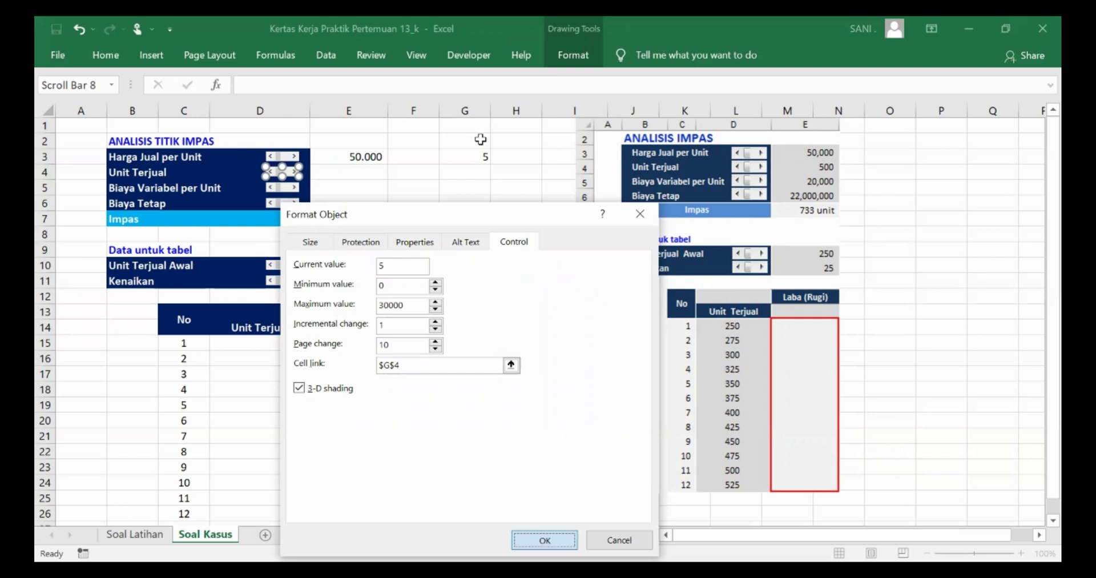
left_click(487, 170)
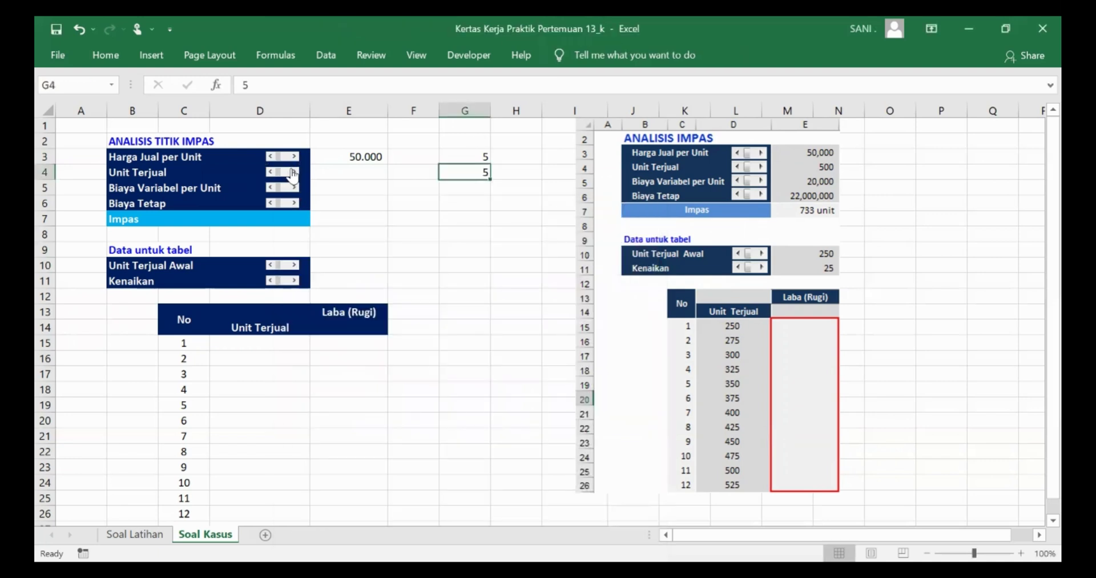
Enter the formula =G4*100 in cell E4 for Unit Terjual.
left_click(328, 174)
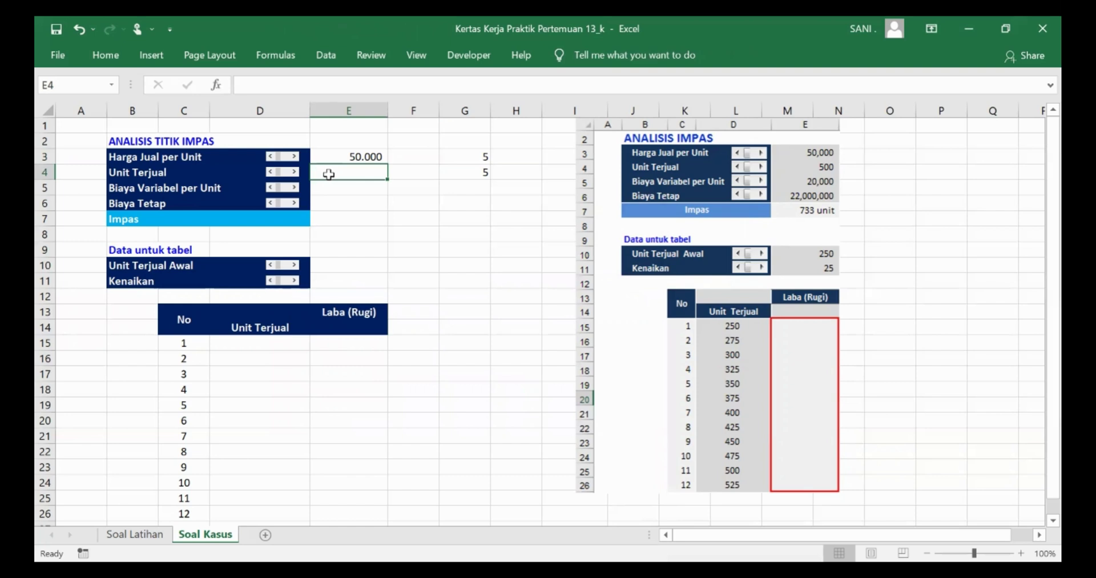
type("=")
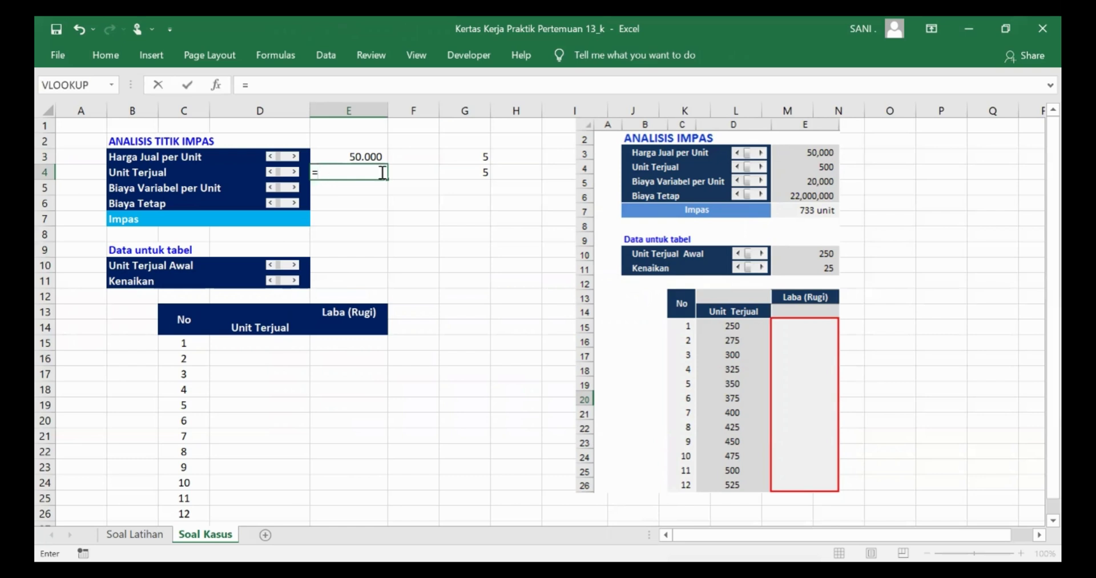
left_click(483, 169)
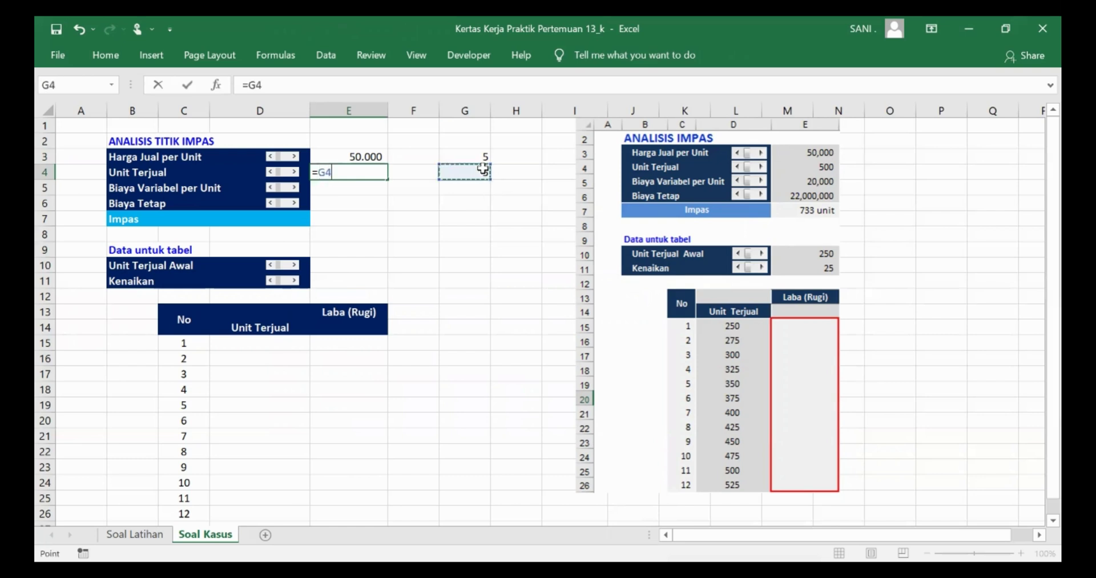
type("*100")
key("Return")
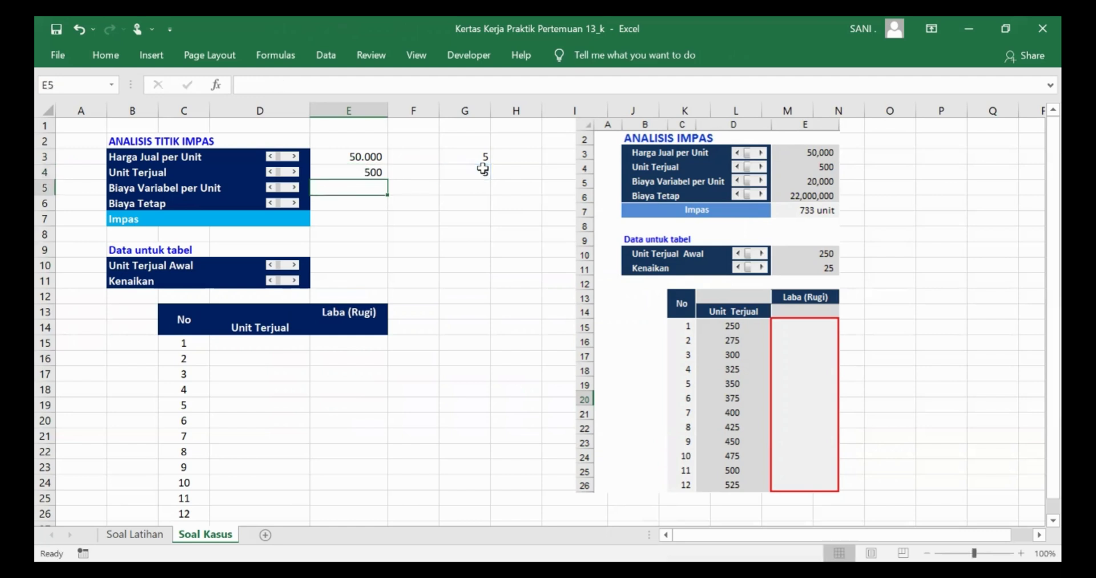
left_click(372, 172)
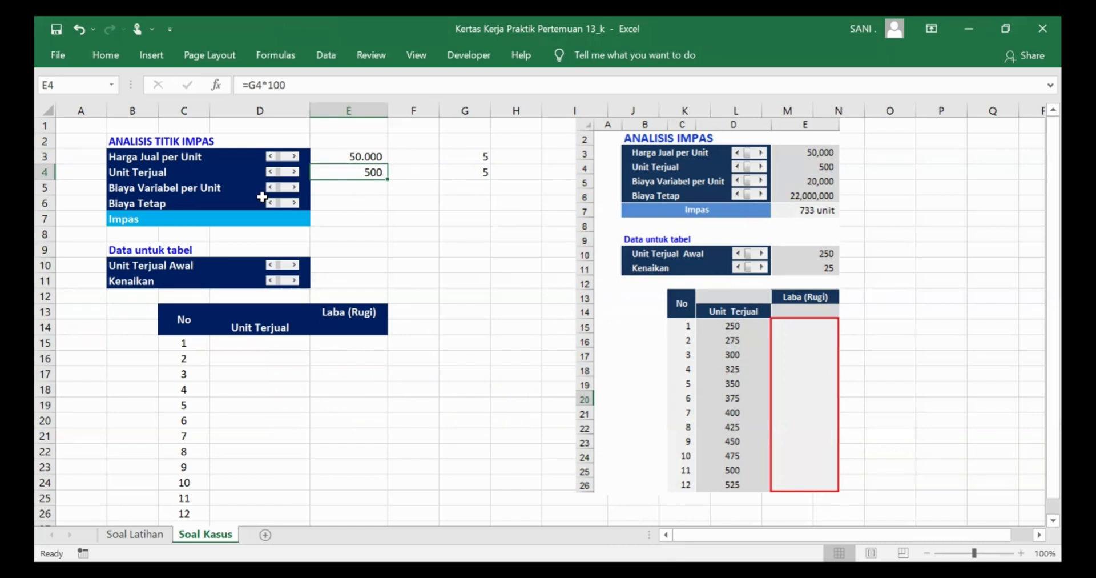
Format the Biaya Variabel per Unit scroll bar with current value 2, maximum value 30000 and cell link $G$5.
right_click(293, 193)
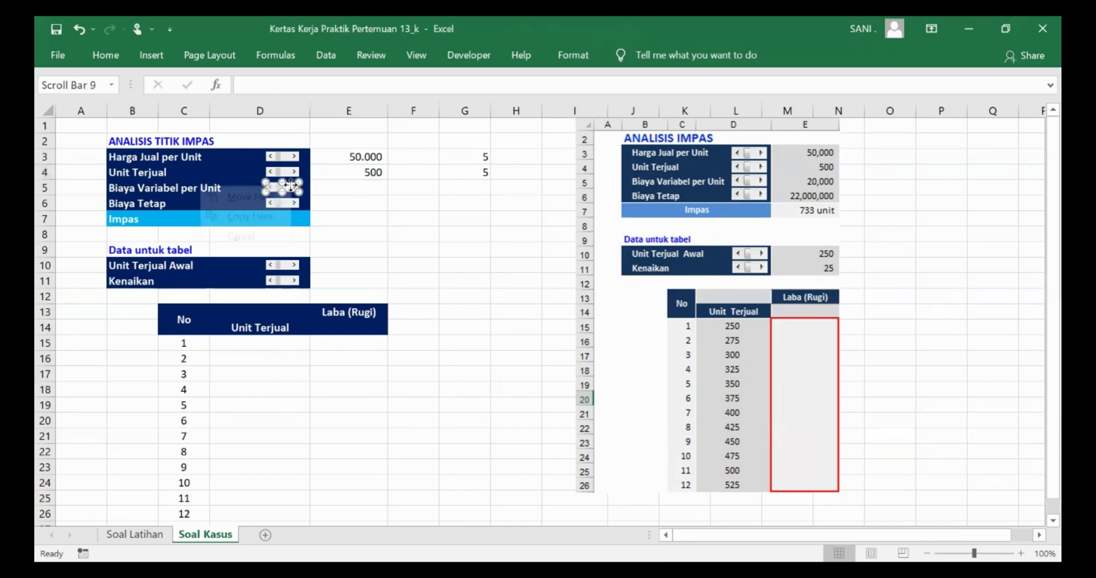
key("Escape")
right_click(293, 187)
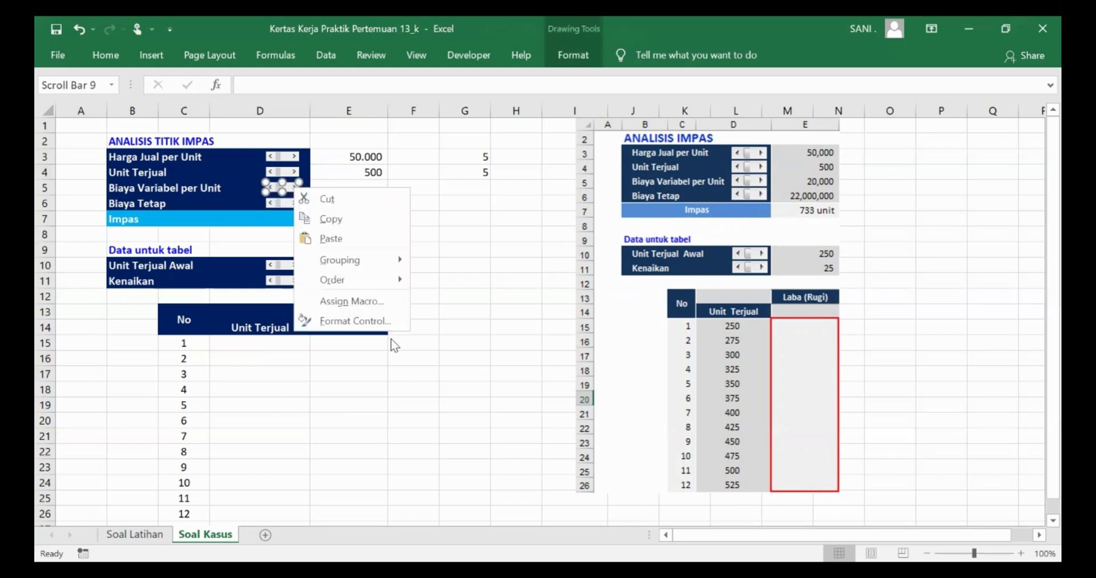
left_click(383, 321)
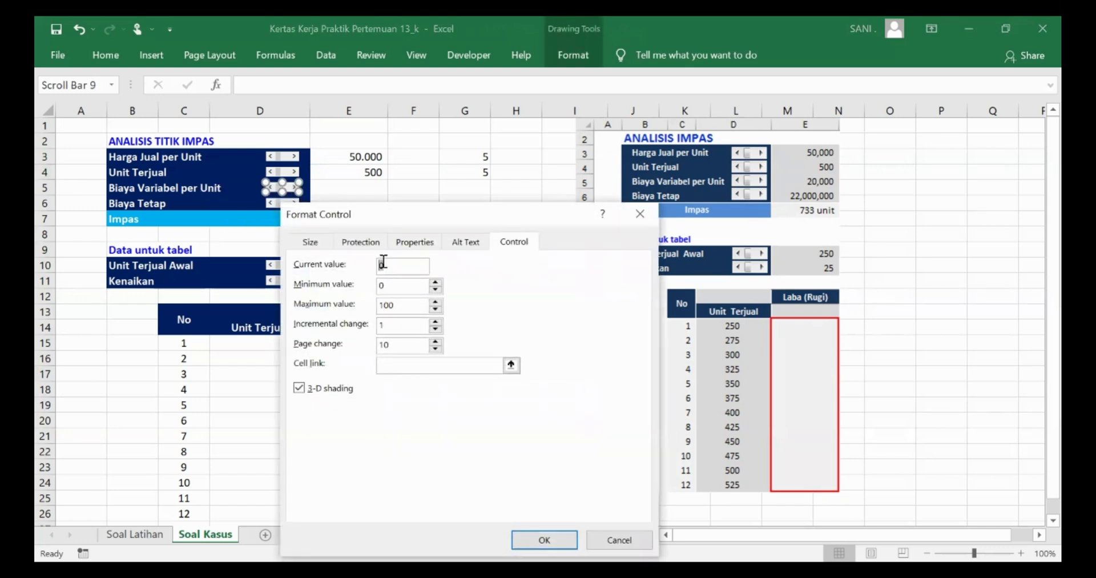
type("2")
double_click(410, 307)
type("30000")
left_click(511, 365)
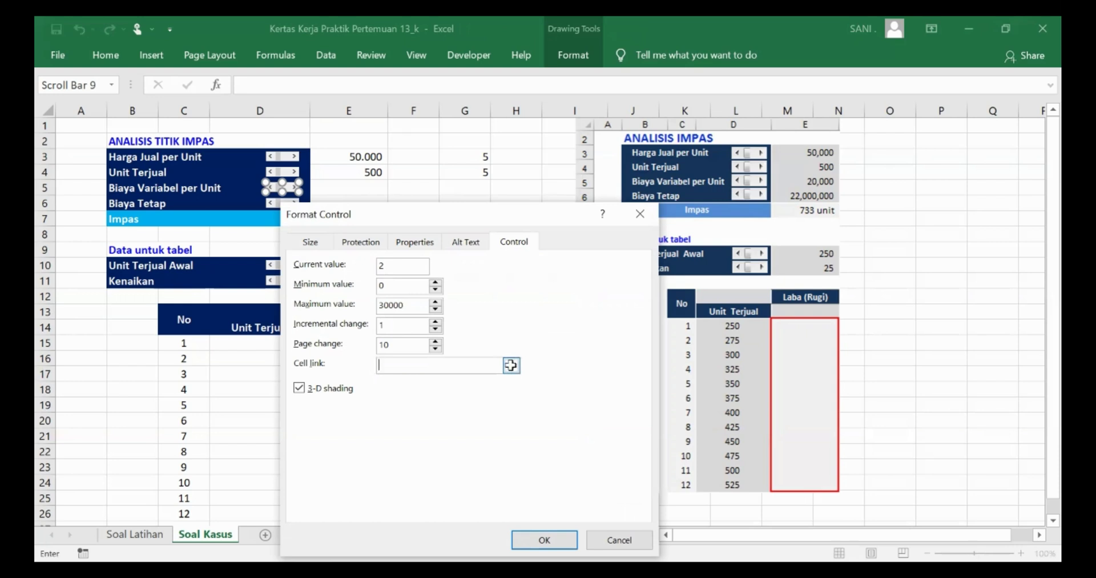
left_click(476, 185)
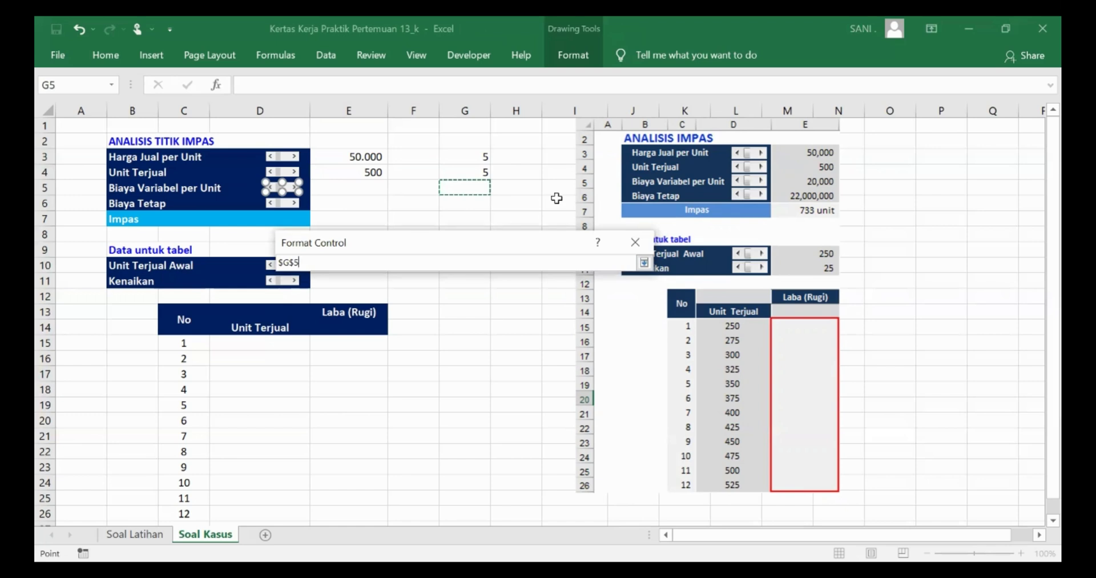
key("Return")
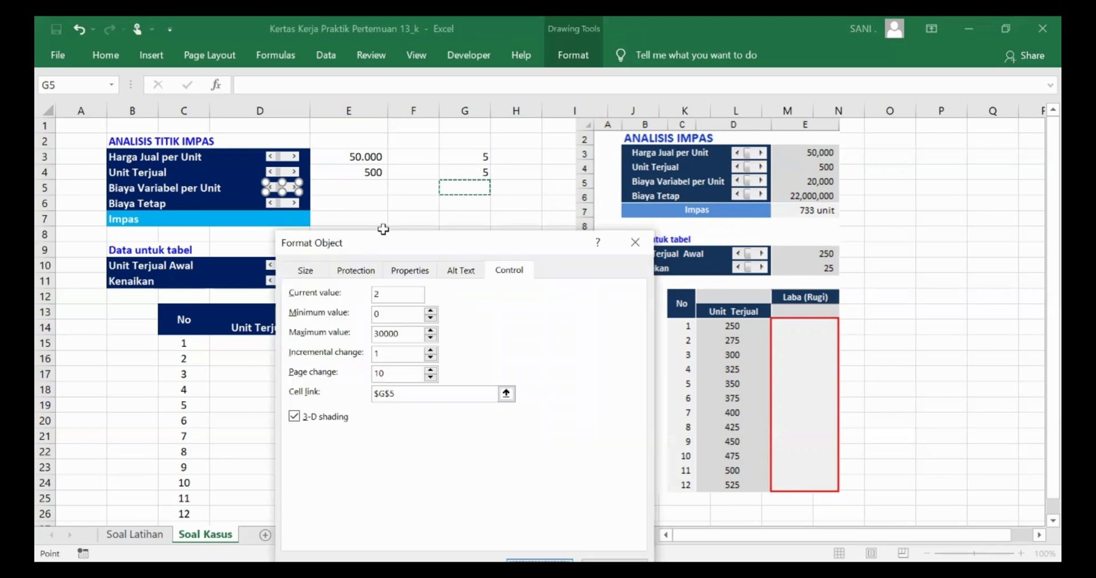
key("Return")
Enter the formula =G5*10000 in cell E5 for Biaya Variabel per Unit.
left_click(365, 189)
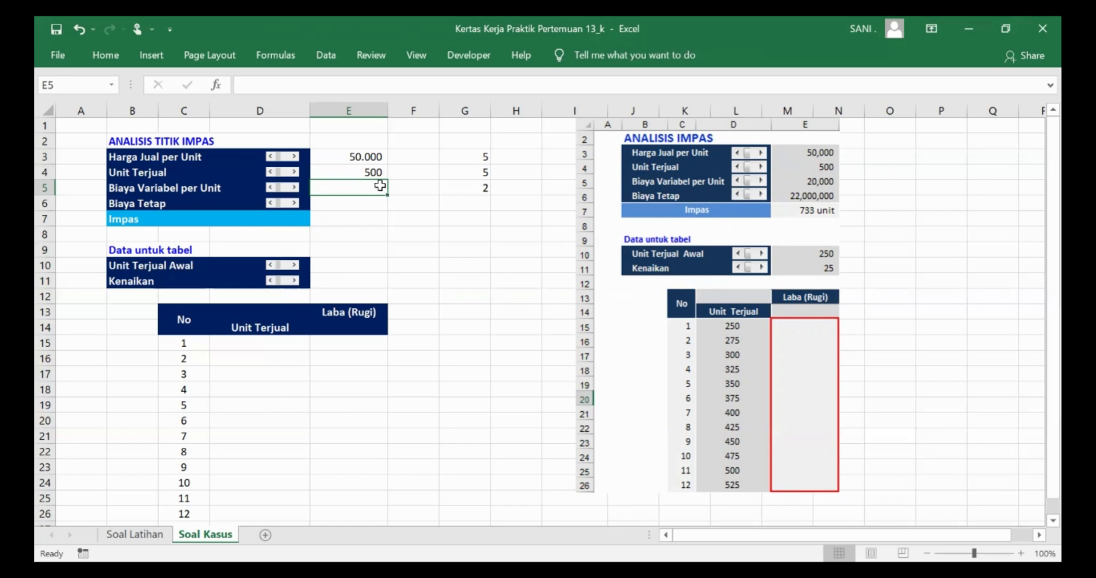
type("=")
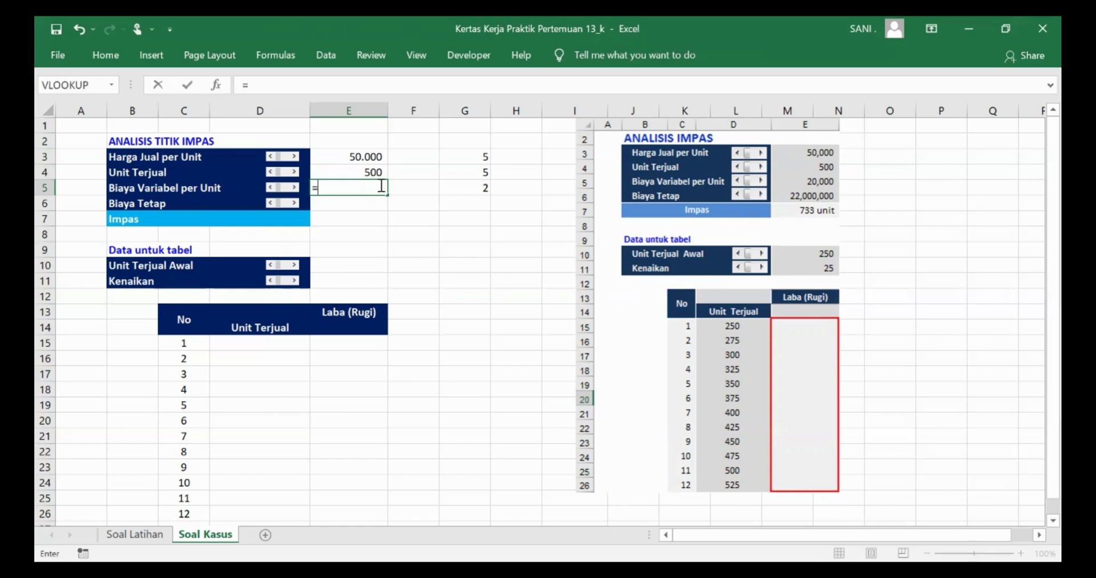
left_click(455, 189)
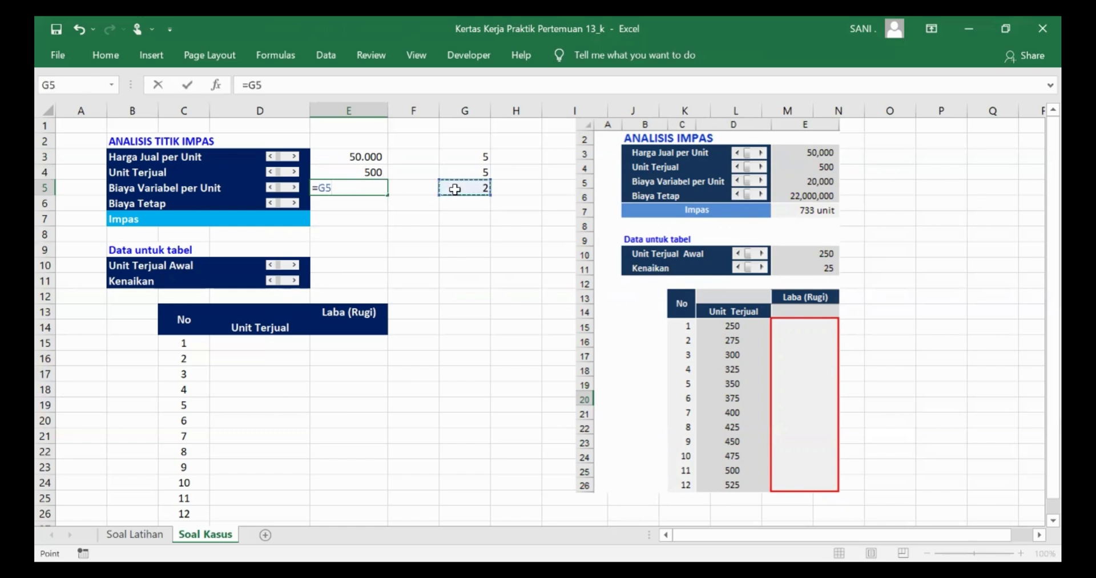
type("*10000")
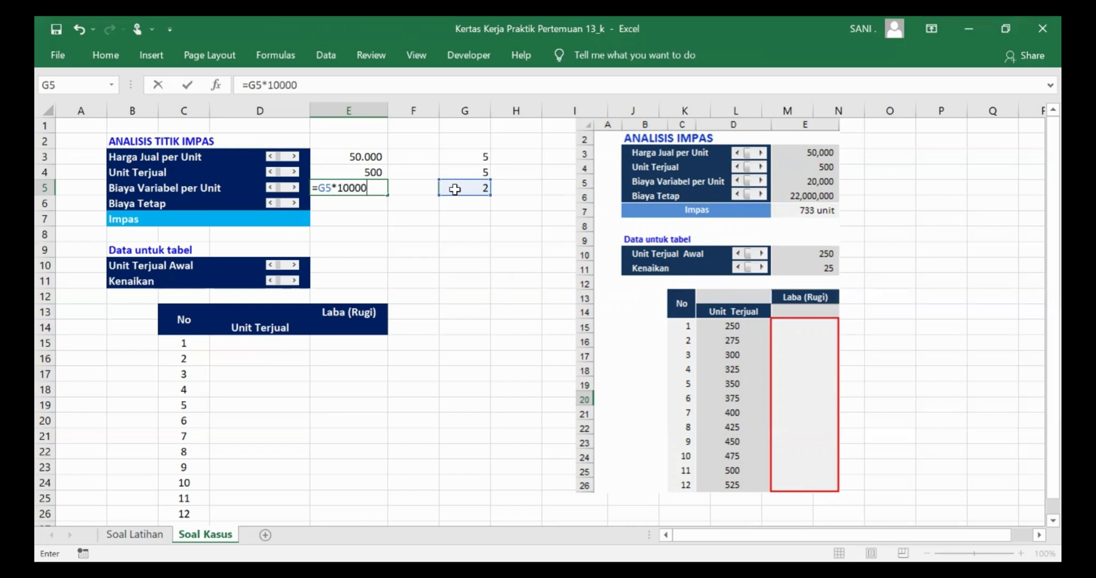
key("Return")
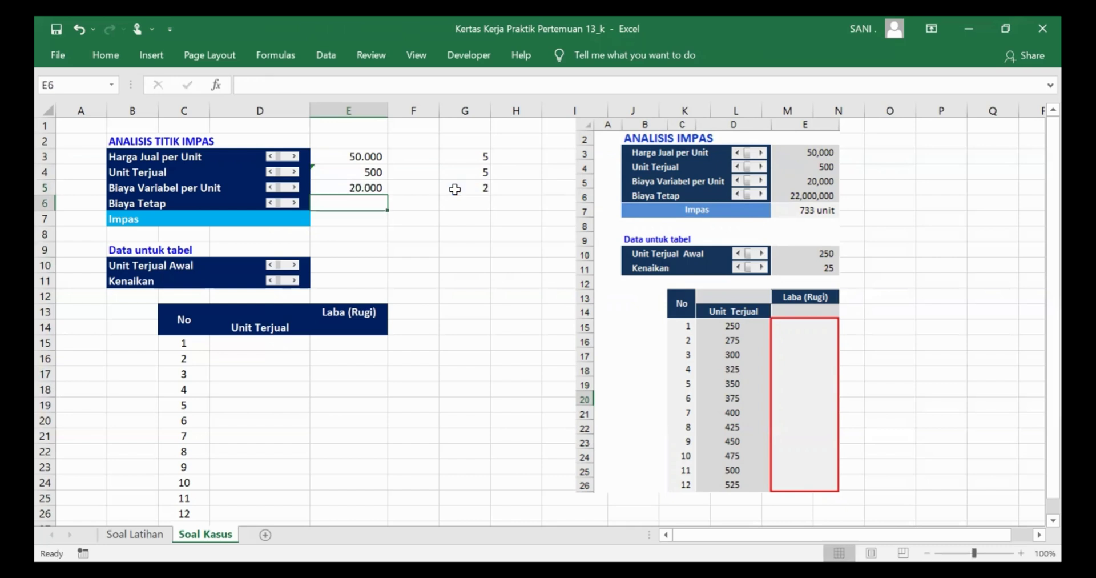
Format the Biaya Tetap scroll bar with current value 22, maximum value 30000 and cell link $G$6.
right_click(294, 204)
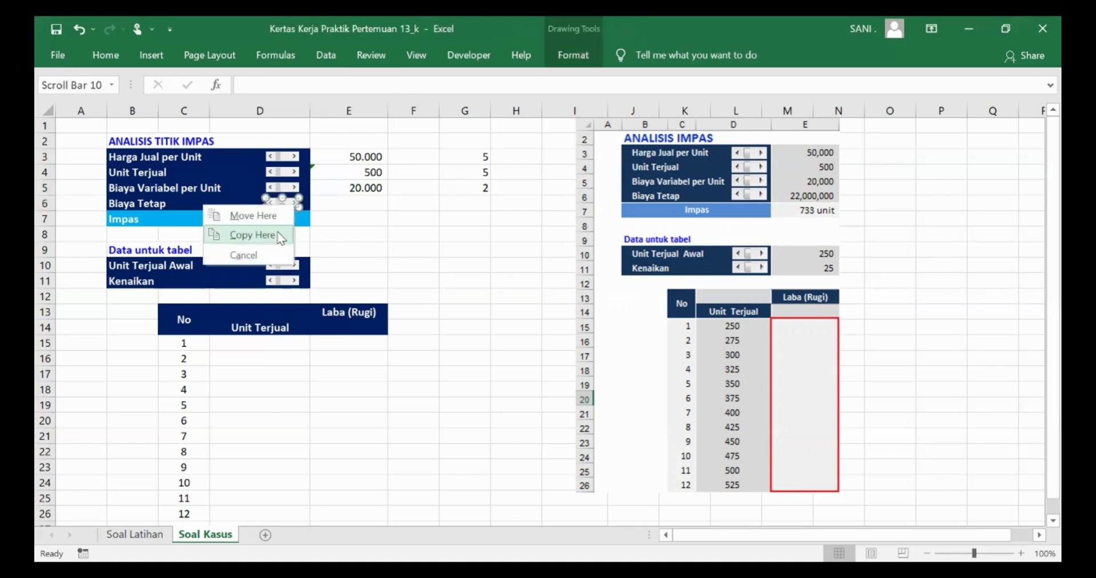
left_click(292, 201)
right_click(292, 202)
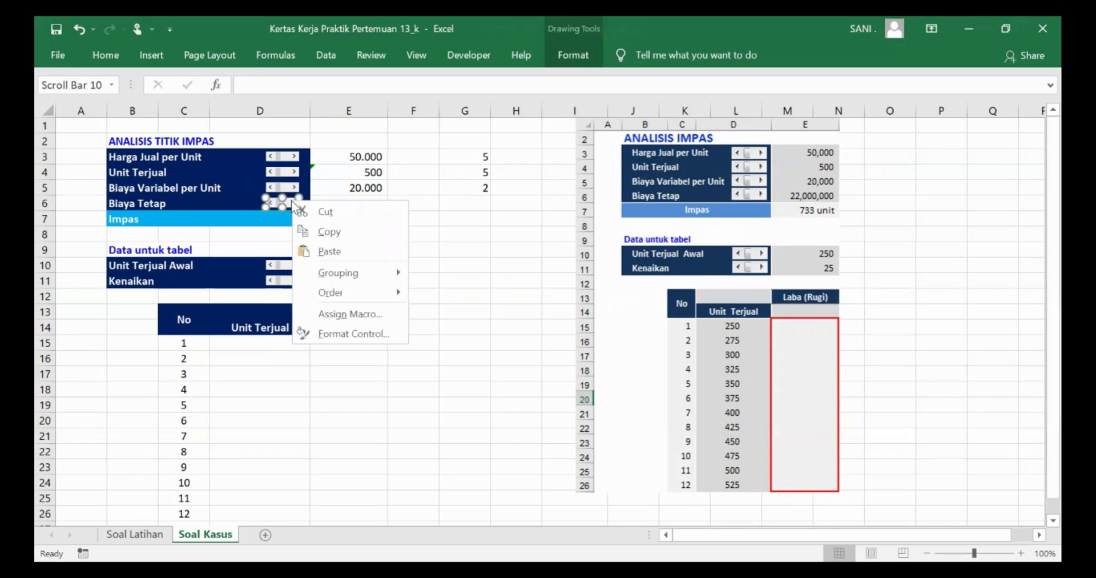
left_click(357, 334)
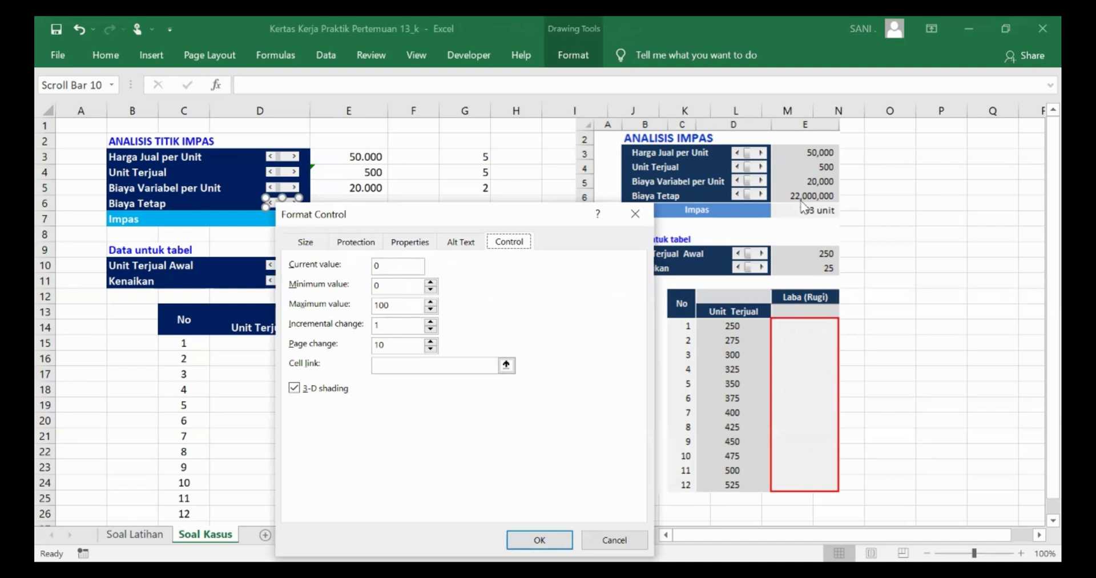
left_click(389, 265)
left_click(401, 287)
double_click(403, 310)
type("30000")
left_click(507, 365)
left_click(508, 365)
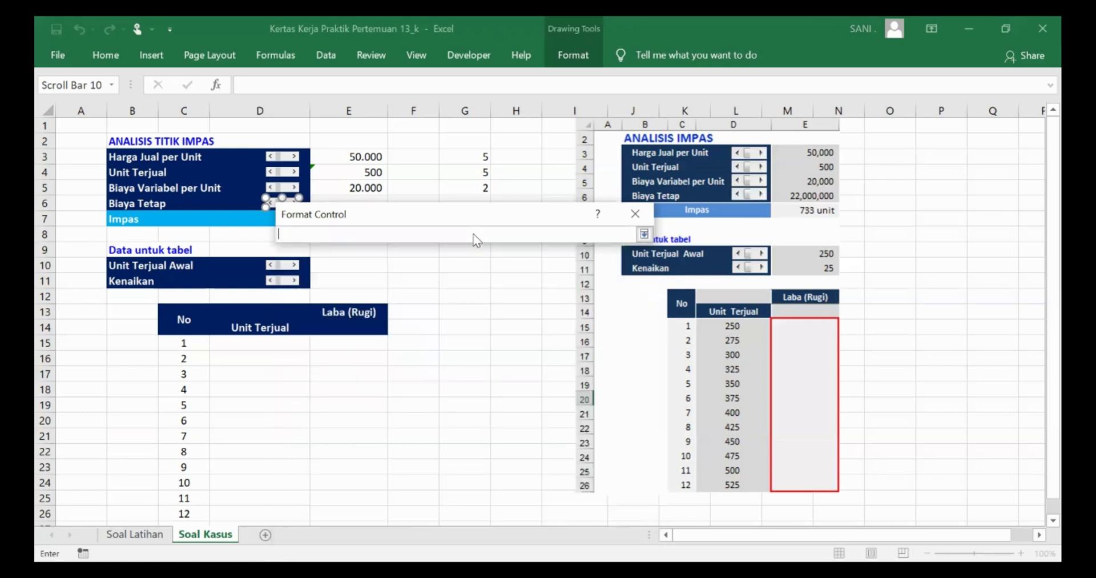
left_click(465, 203)
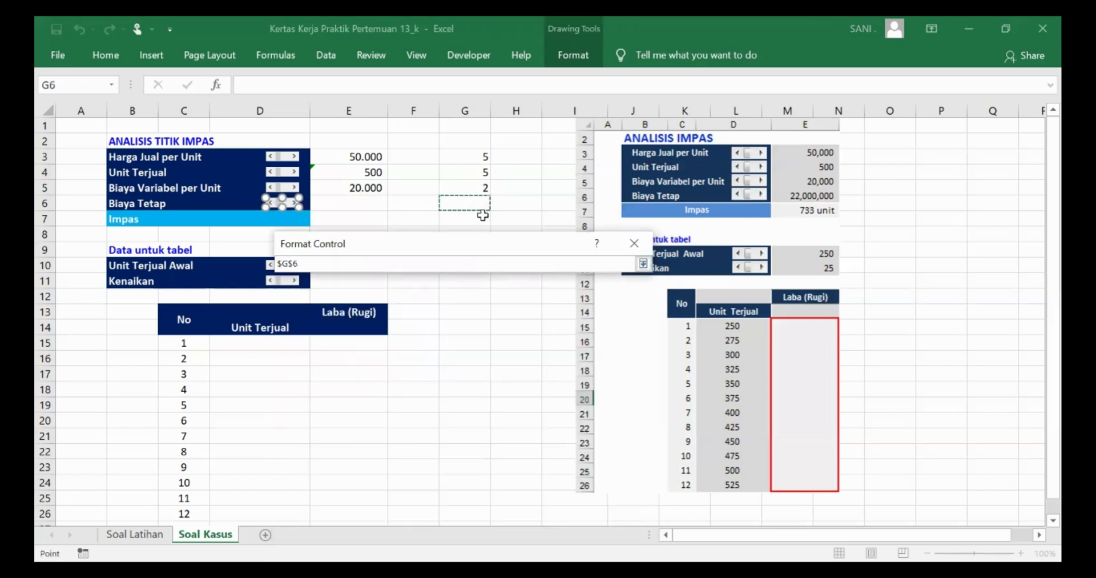
key("Return")
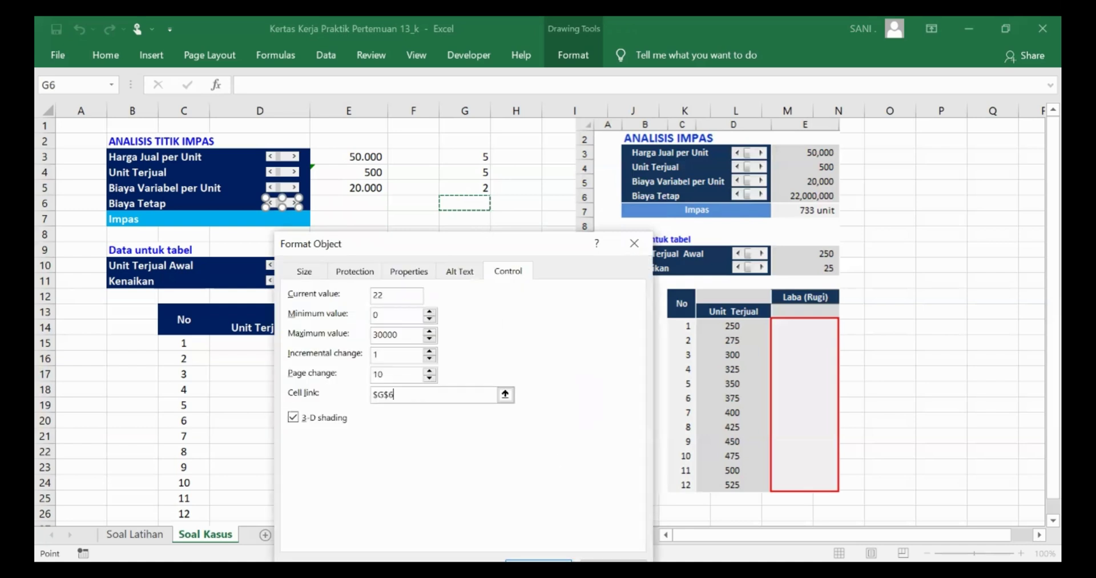
key("Return")
Enter the formula =G6*1000000 in cell E6 for Biaya Tetap.
left_click(357, 198)
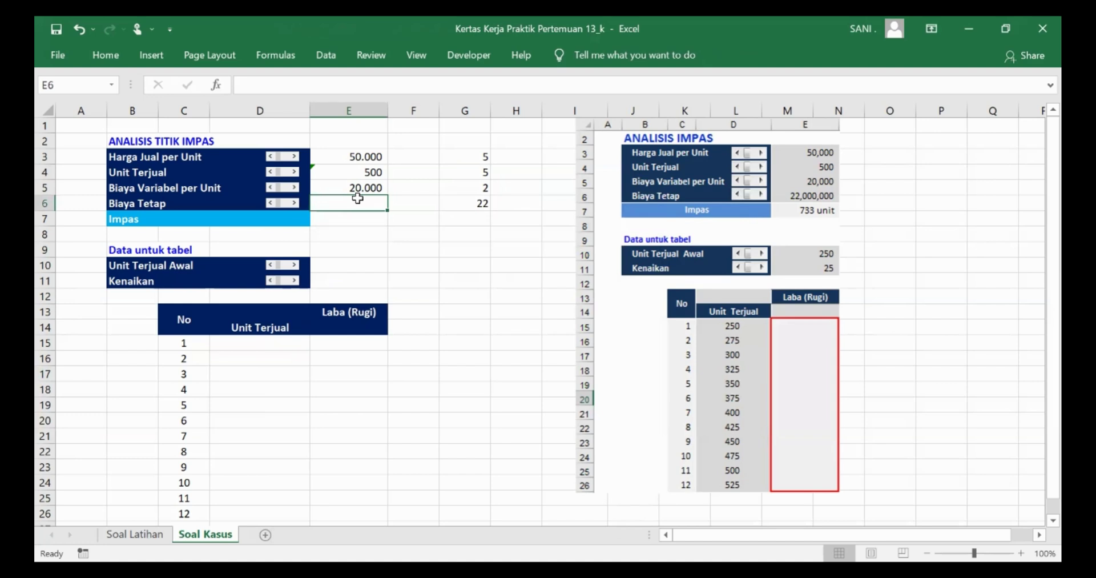
type("=")
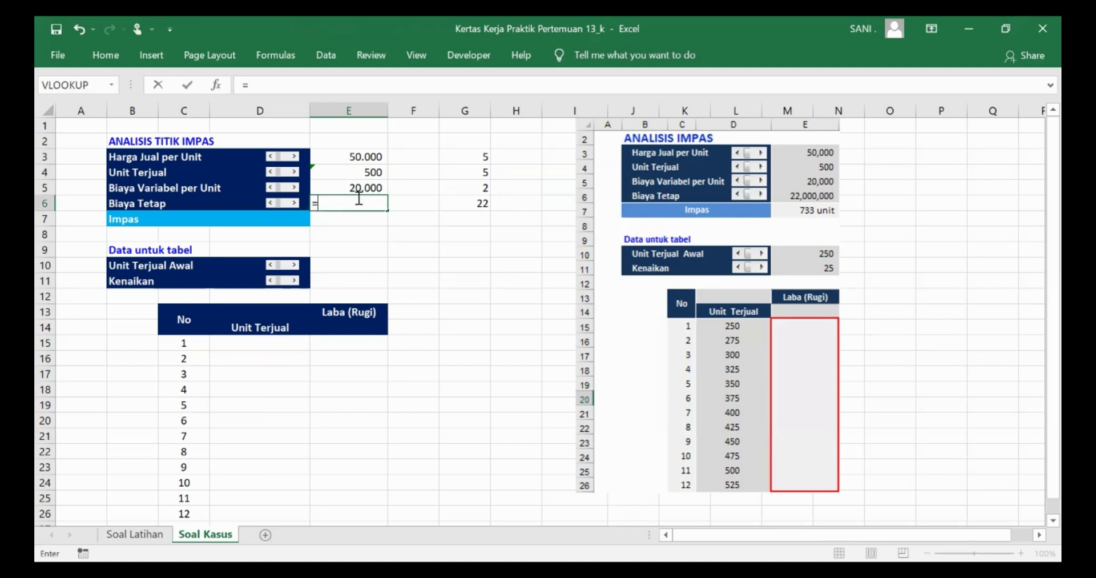
left_click(478, 206)
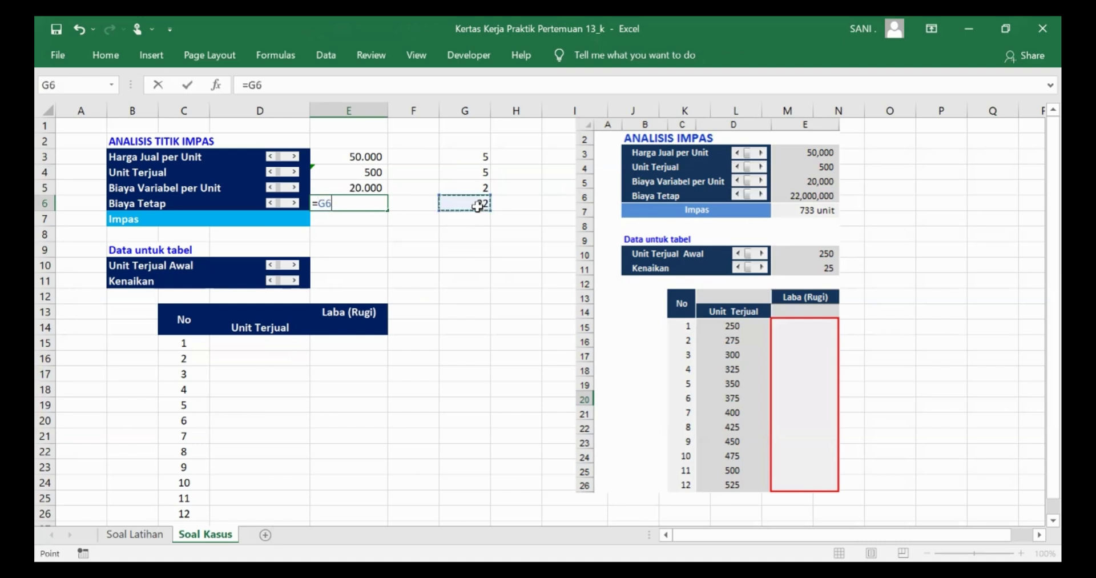
type("*1000000")
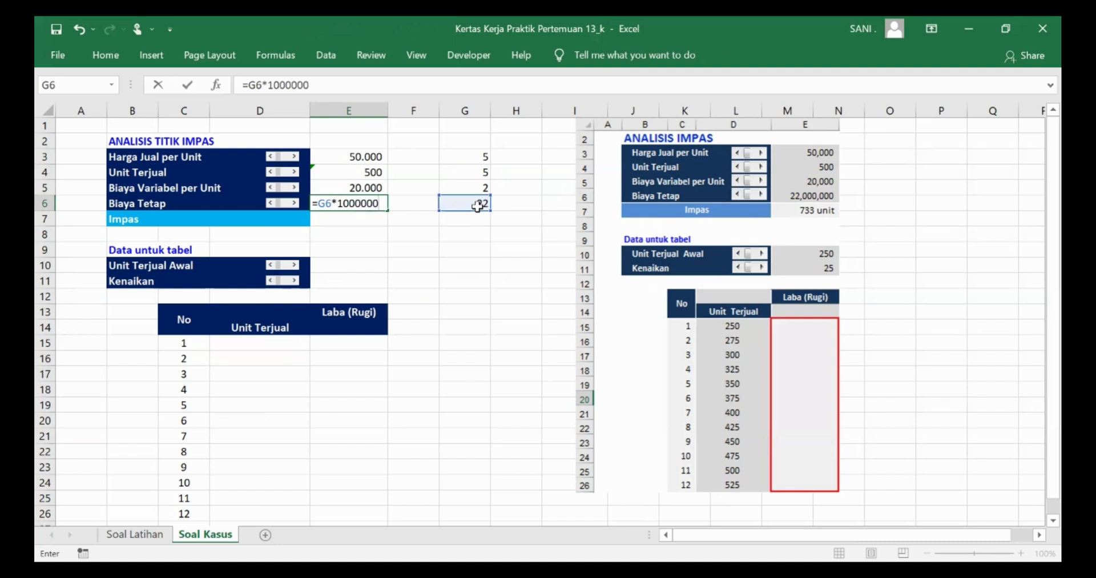
key("Return")
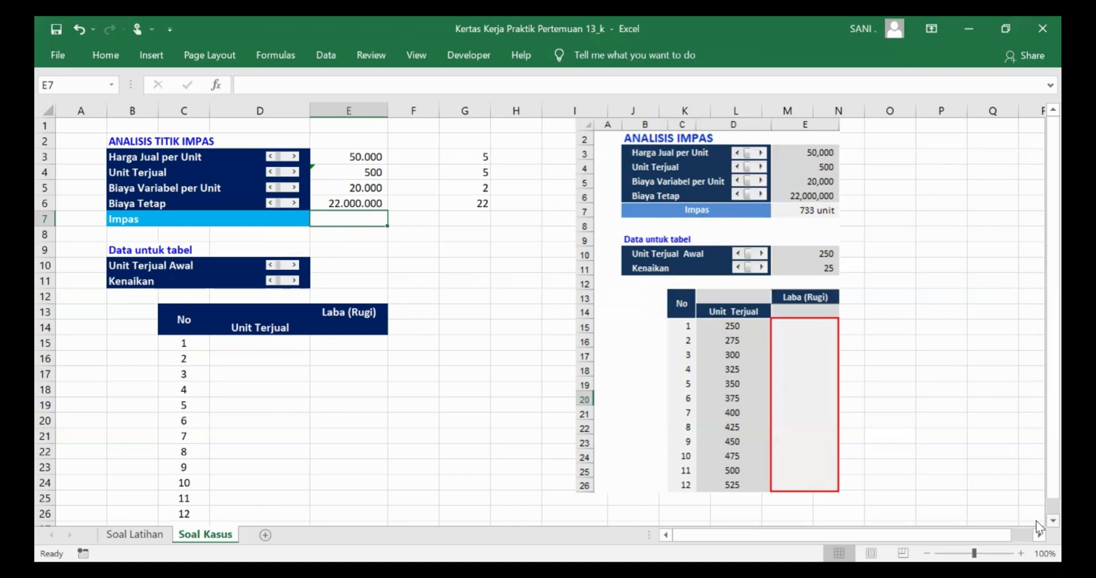
Enter the break-even formula =E6/(E3-E5) in cell E7 for Impas.
type("=")
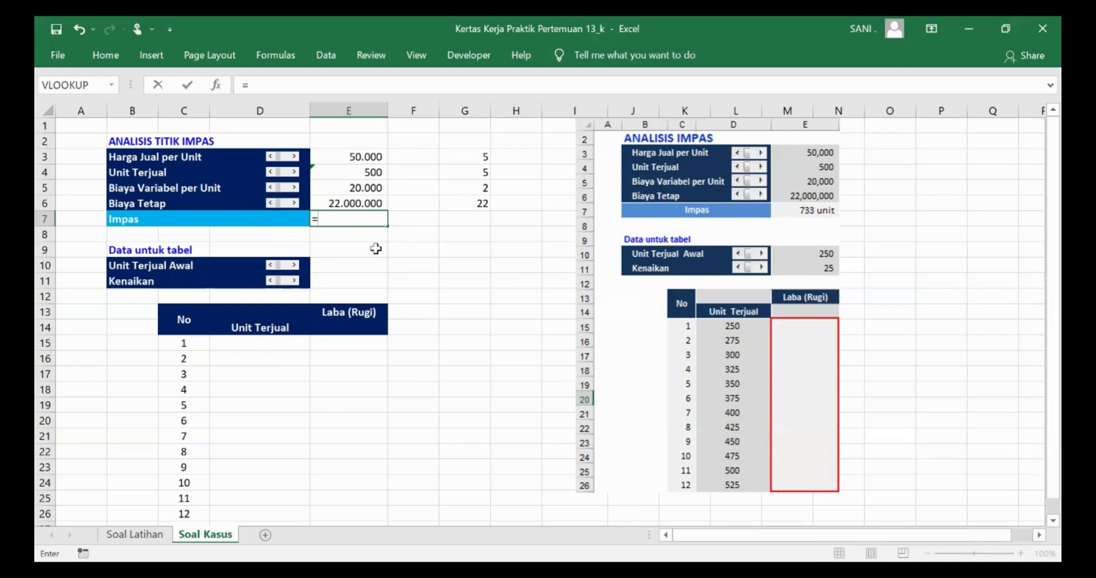
left_click(369, 203)
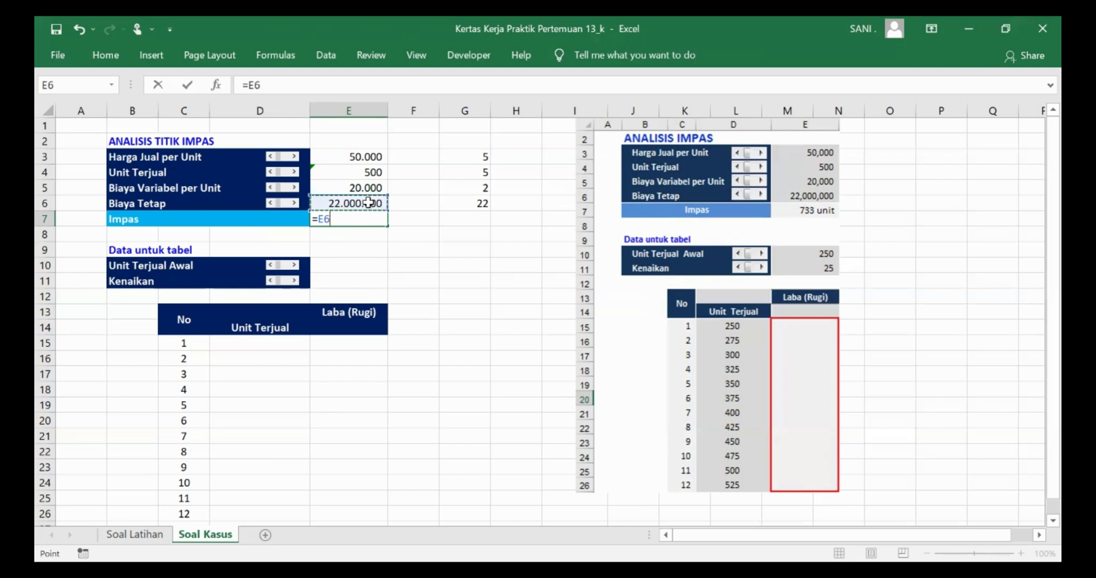
type("/(")
left_click(370, 155)
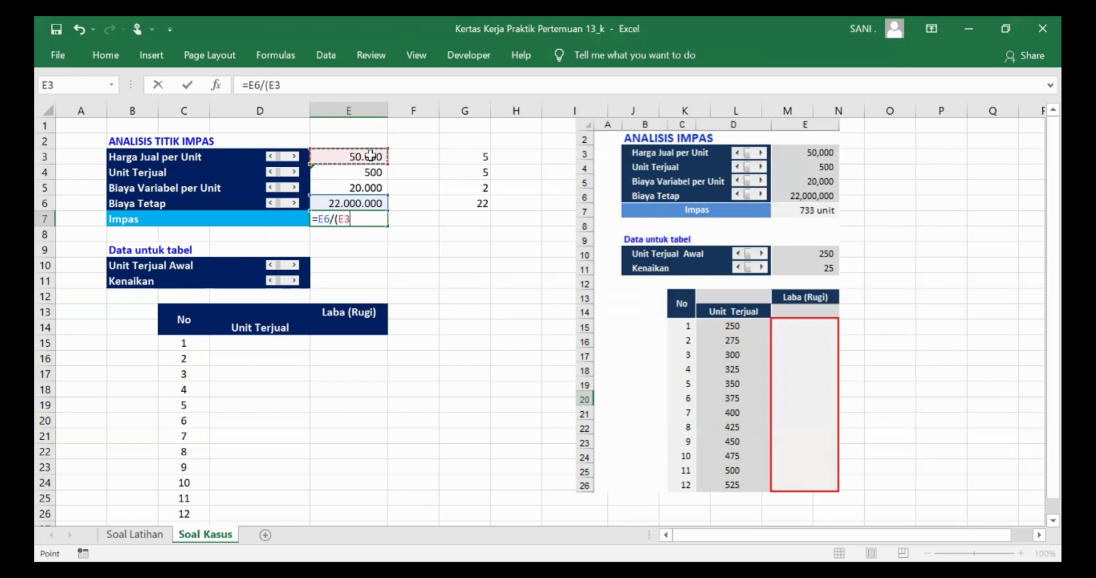
type("-")
left_click(371, 187)
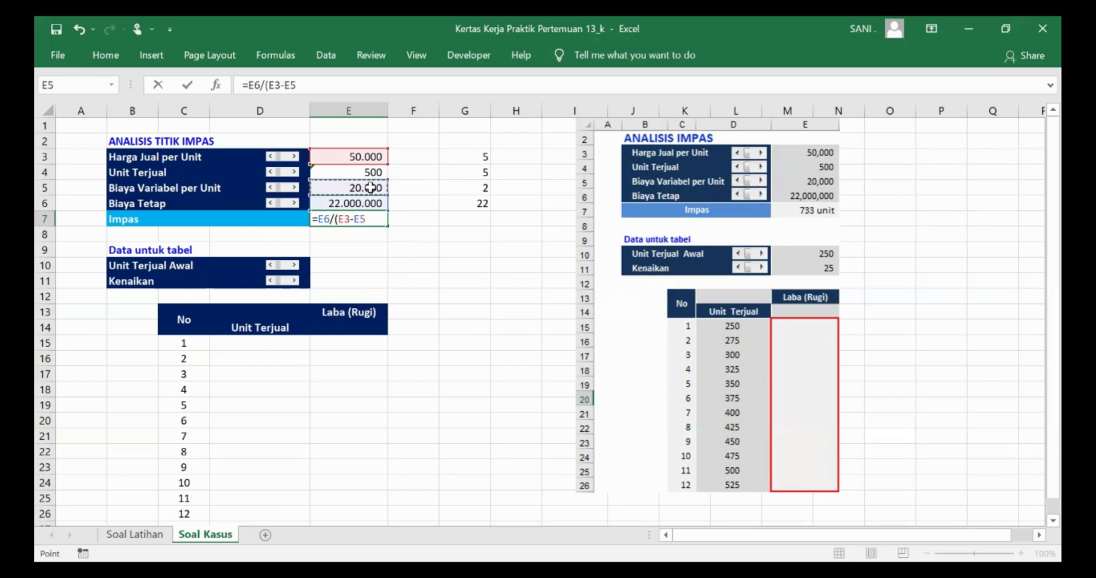
type(")")
key("Return")
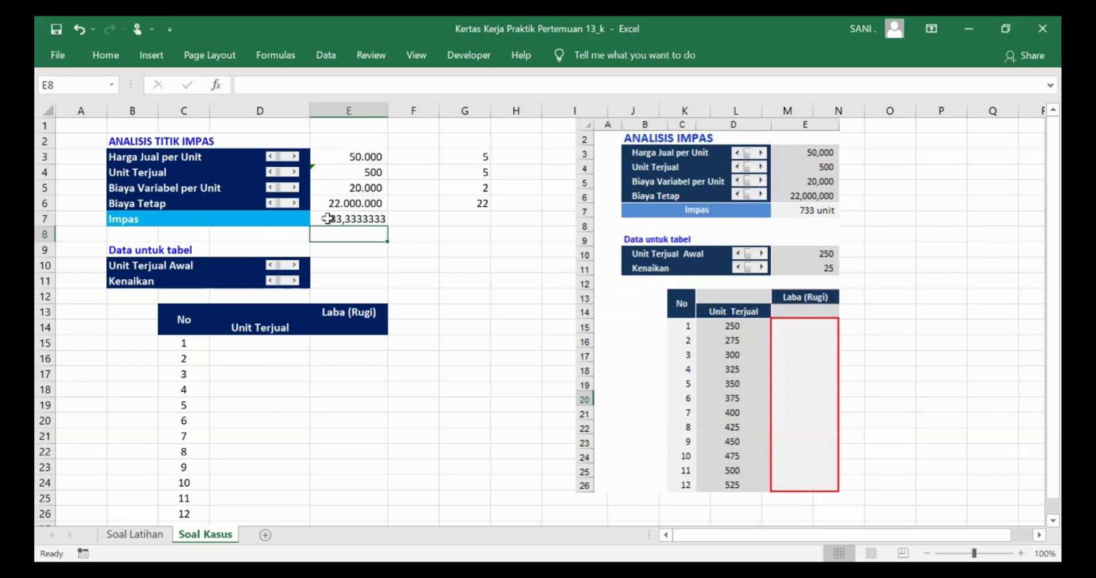
left_click(363, 218)
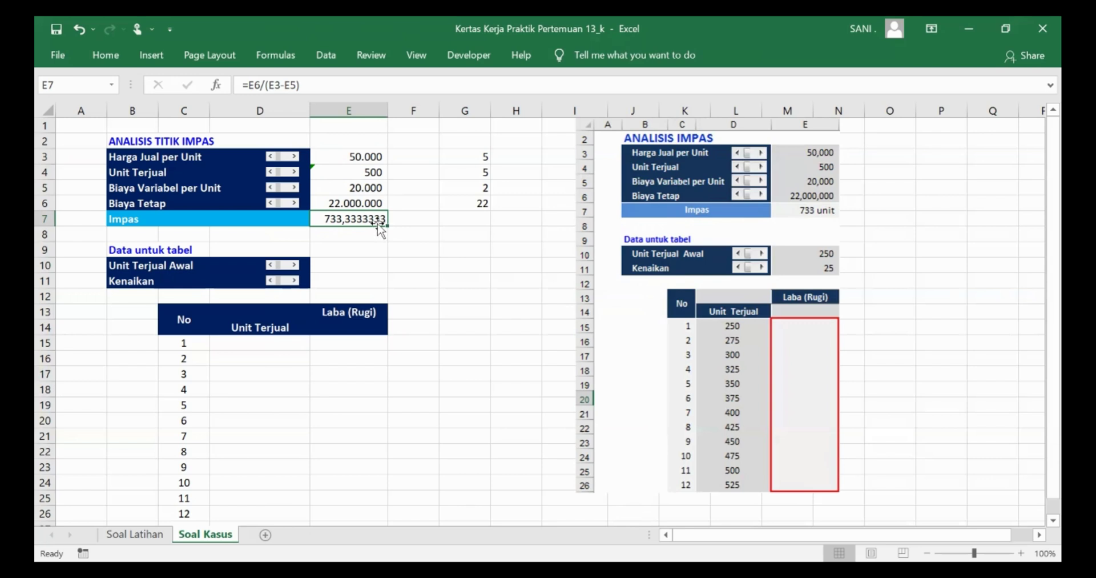
Format the Unit Terjual Awal scroll bar with current value 5, maximum value 30000 and cell link $G$10.
right_click(293, 271)
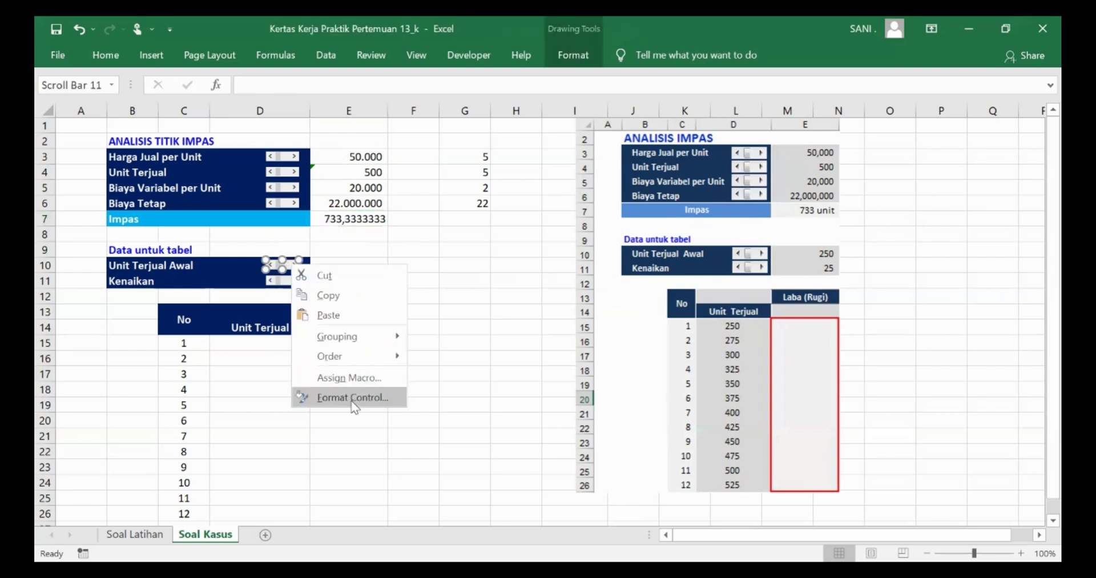
left_click(352, 398)
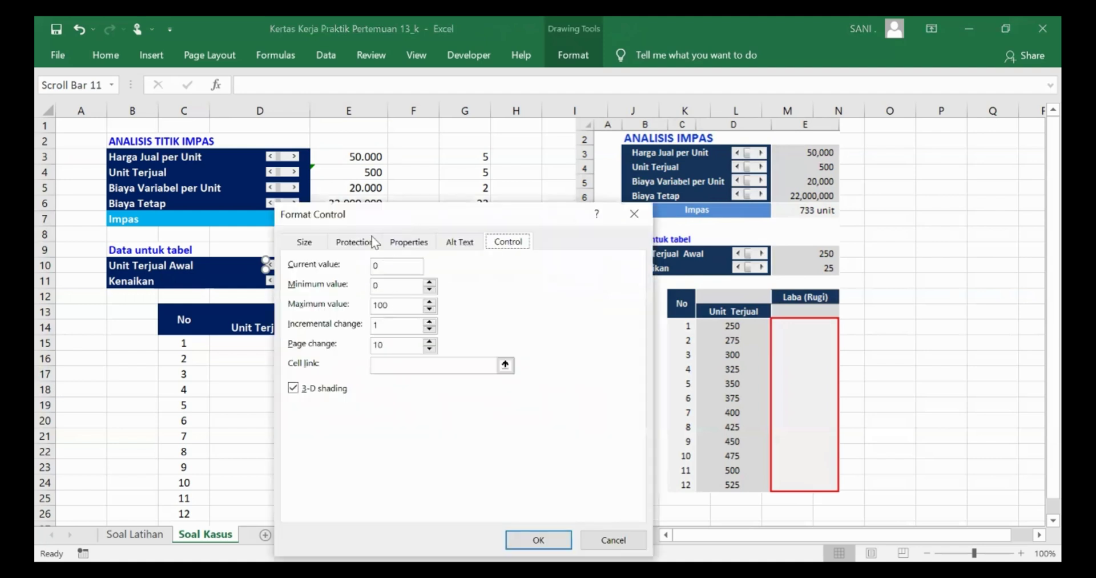
left_click_drag(392, 217, 390, 307)
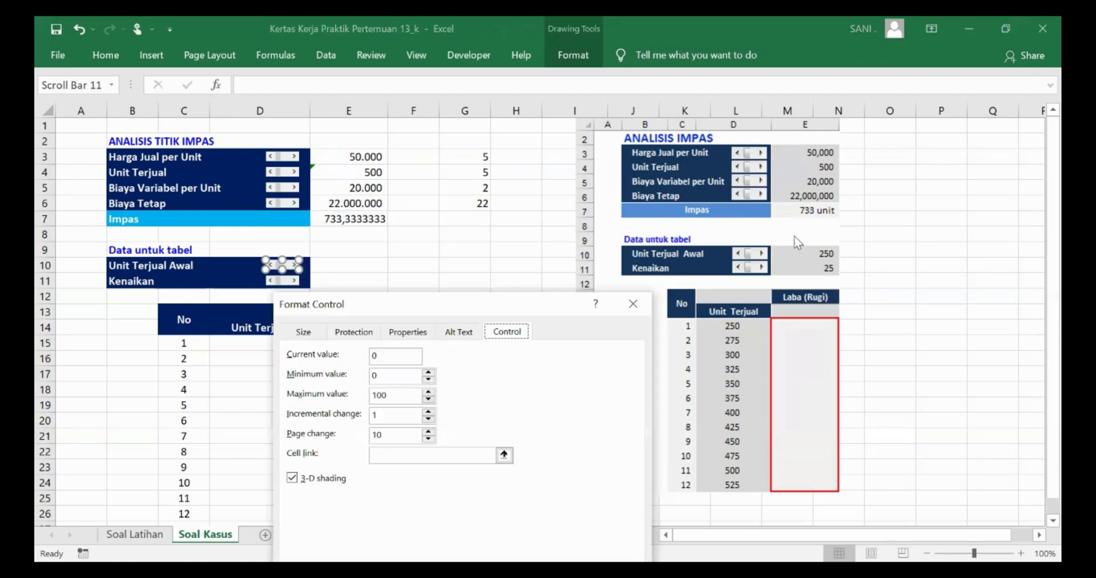
left_click(390, 360)
left_click_drag(394, 357, 358, 352)
type("5")
left_click_drag(399, 394, 371, 394)
type("30000")
left_click(492, 455)
left_click(461, 266)
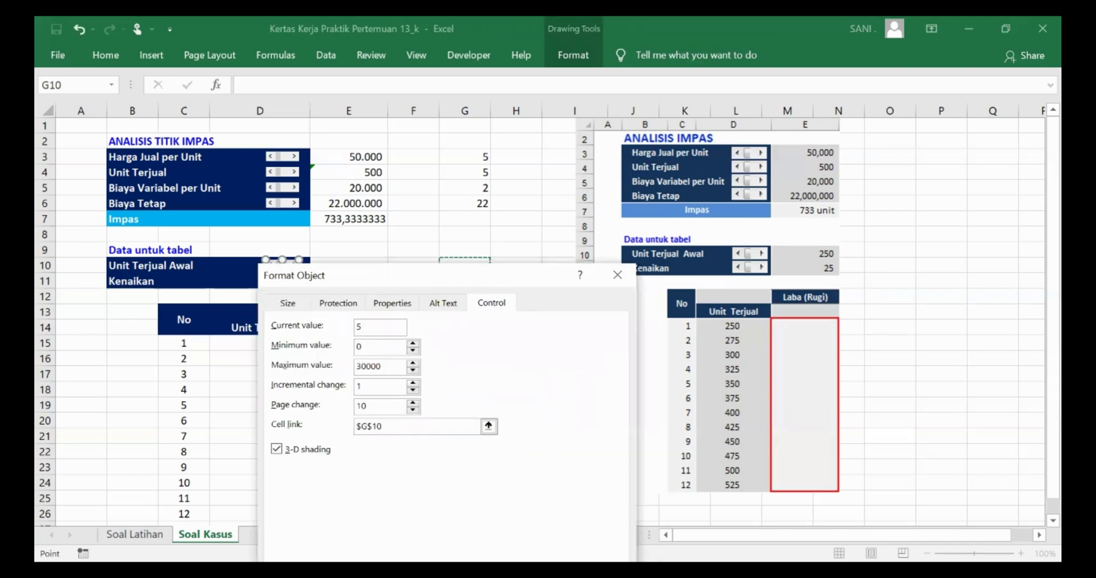
key("Return")
Enter the formula =G10*50 in cell E10 for Unit Terjual Awal.
left_click(366, 263)
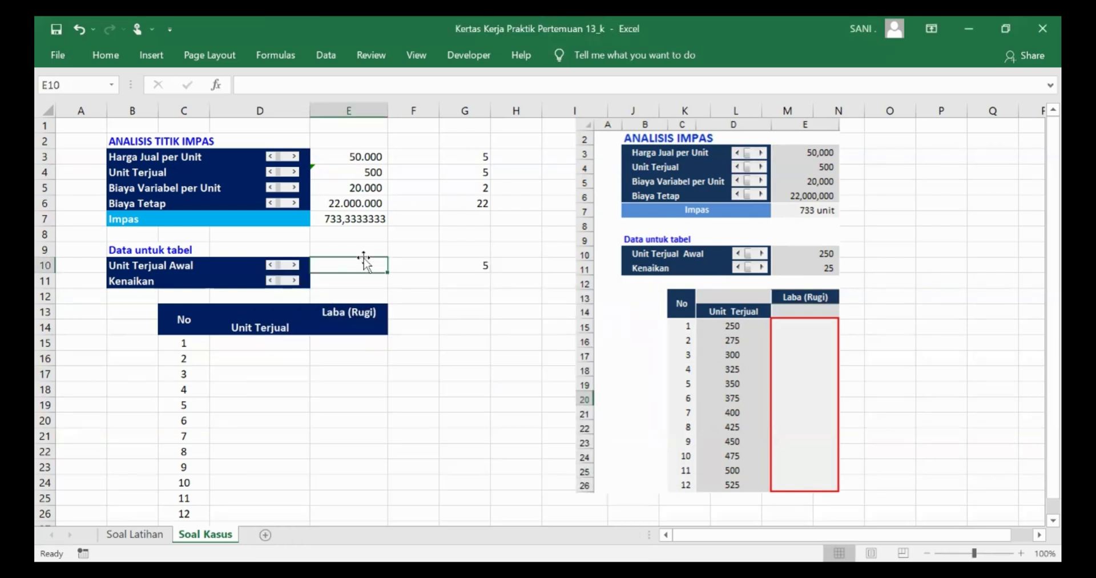
type("=")
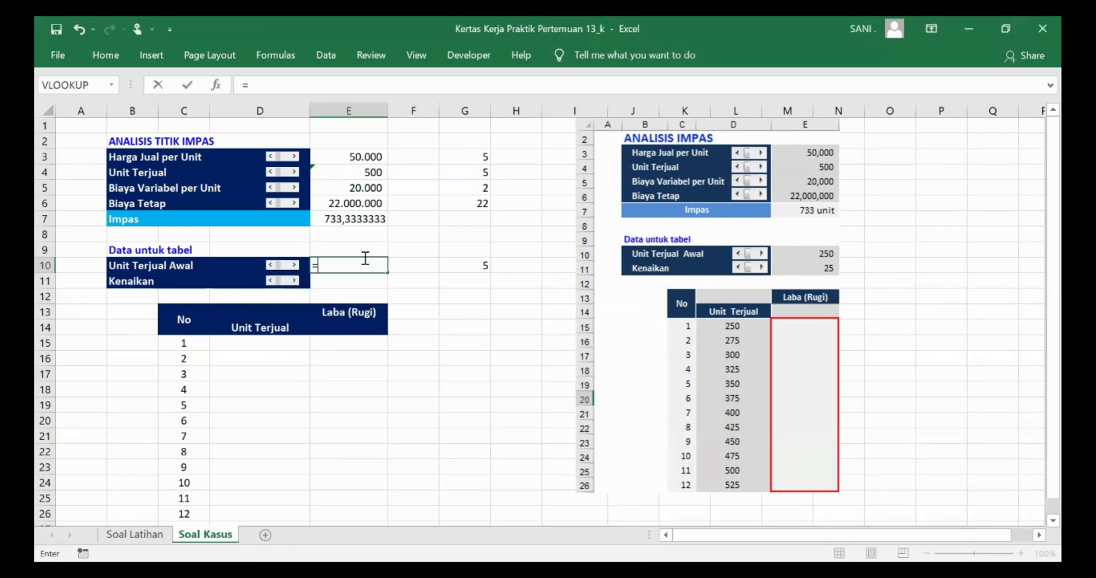
left_click(472, 264)
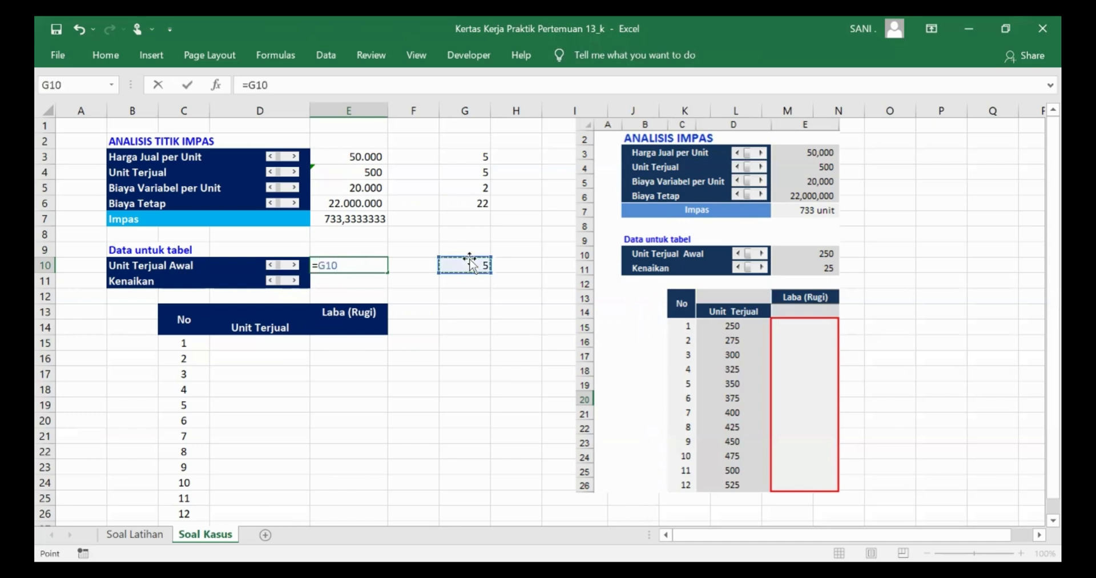
type("*50")
key("Return")
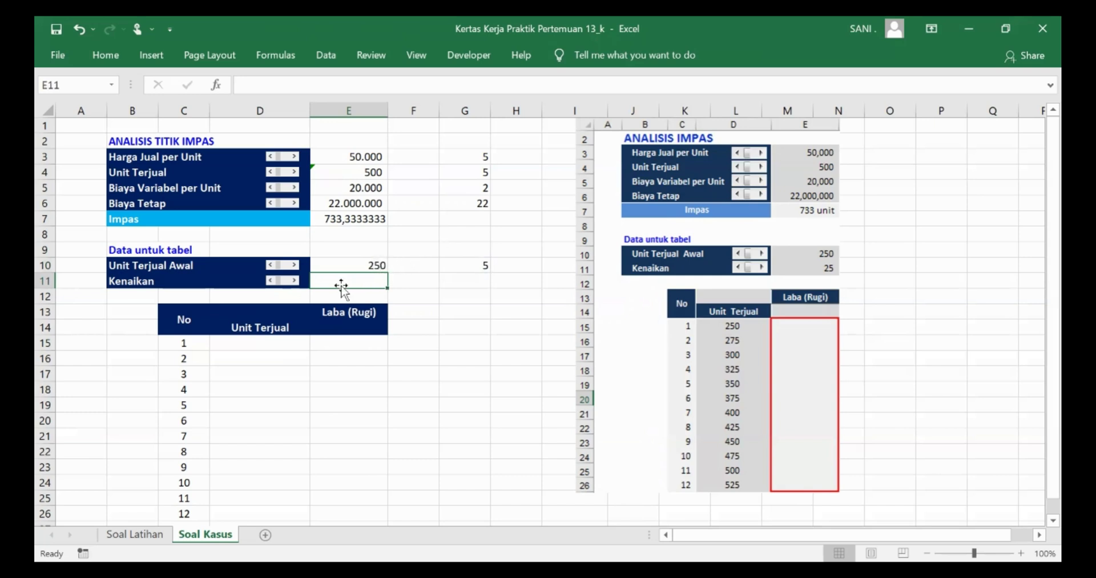
Set the maximum value of the Kenaikan scroll bar to 30000.
right_click(294, 285)
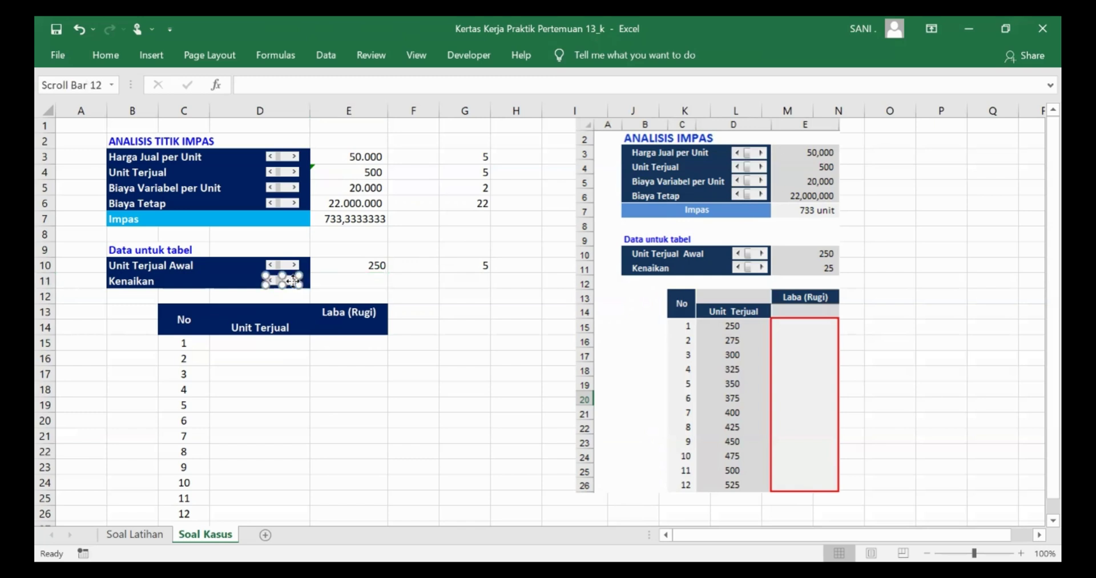
key("Escape")
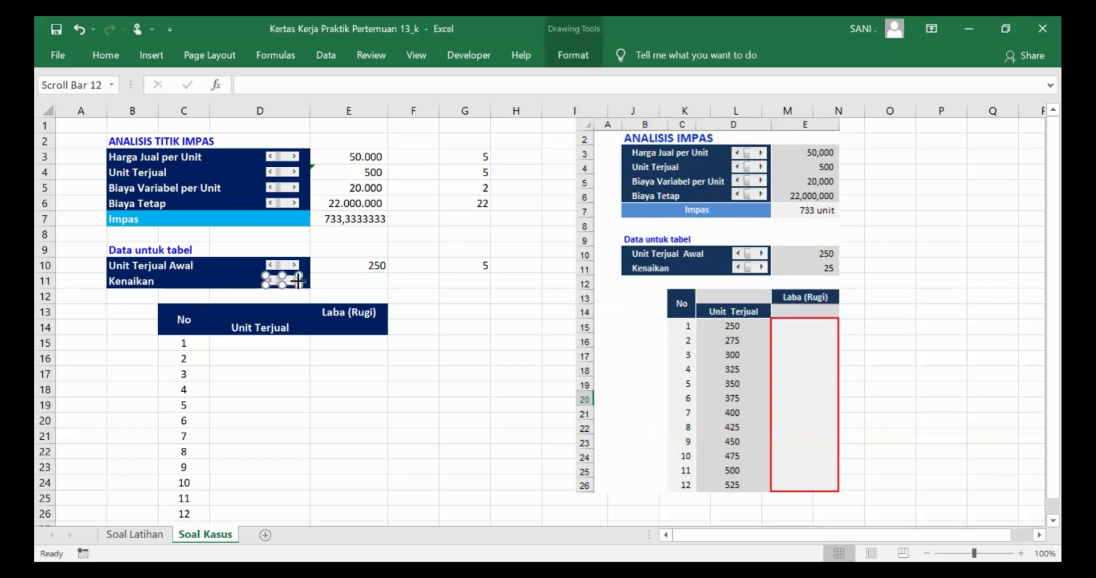
right_click(299, 281)
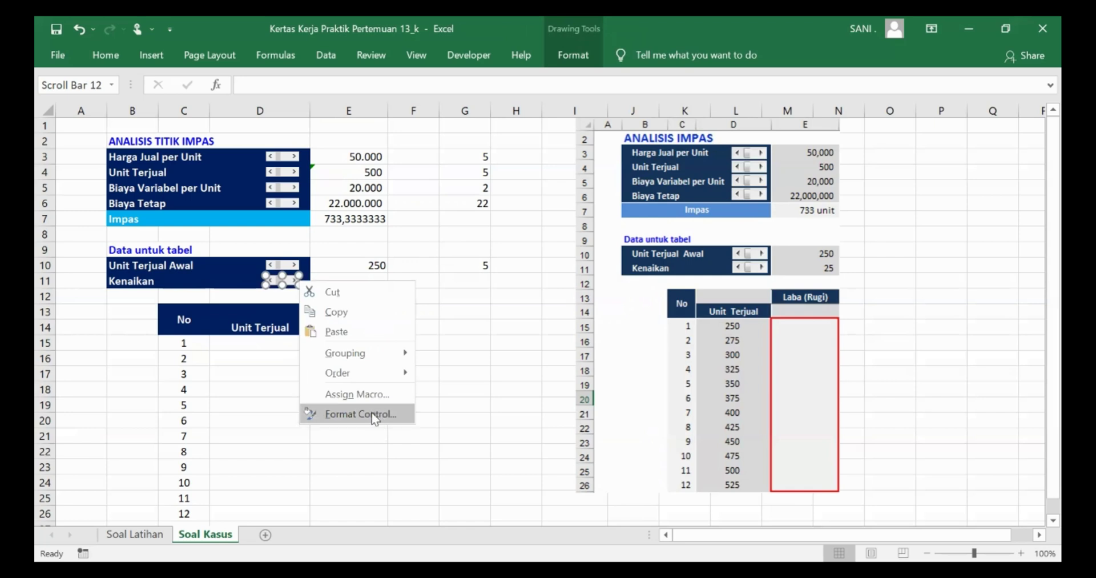
left_click(374, 415)
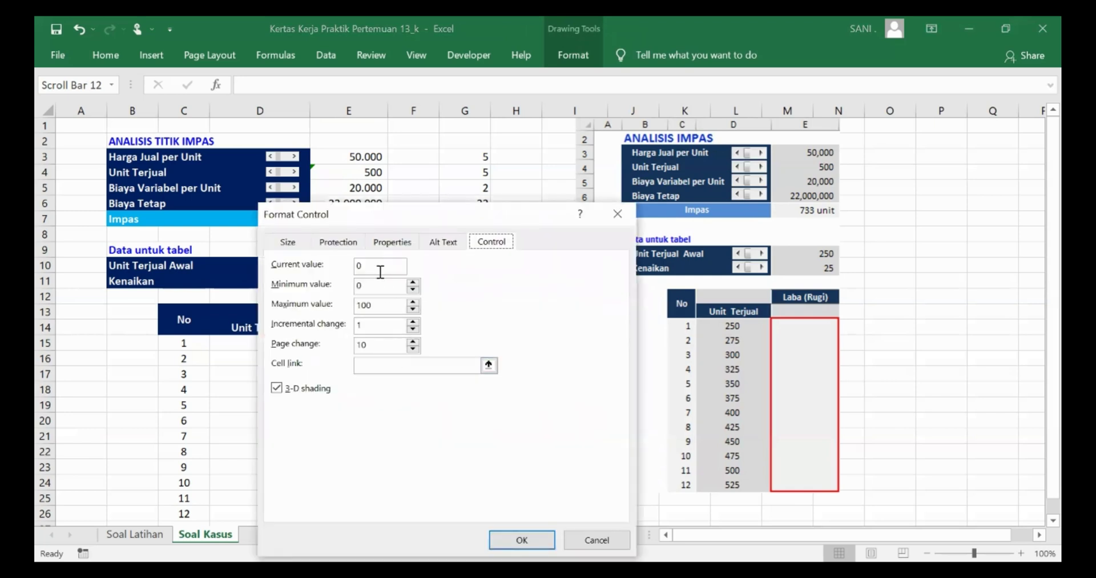
left_click(362, 266)
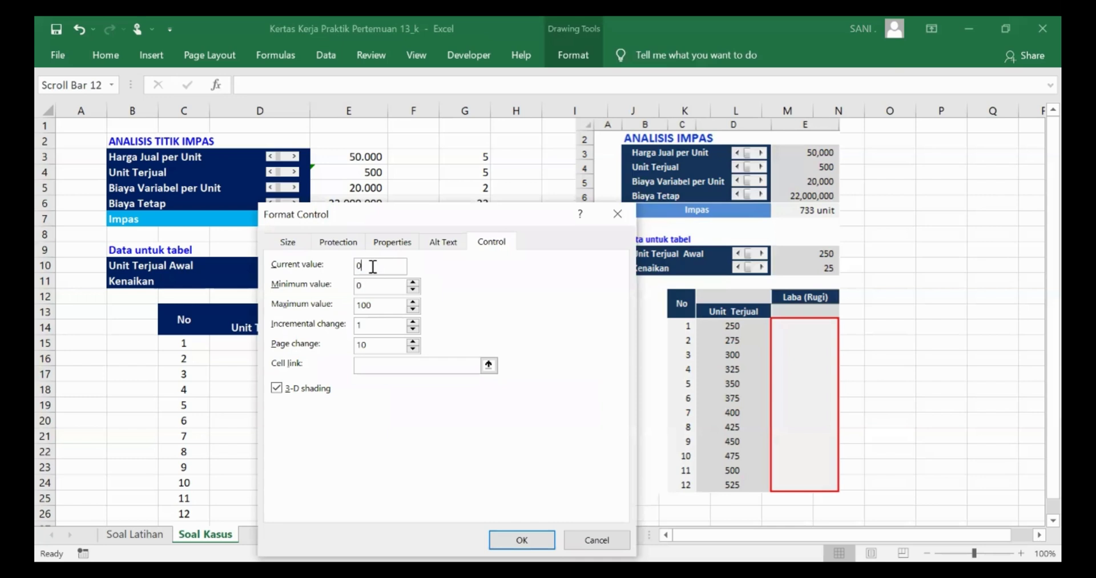
double_click(379, 306)
type("30000")
key("Return")
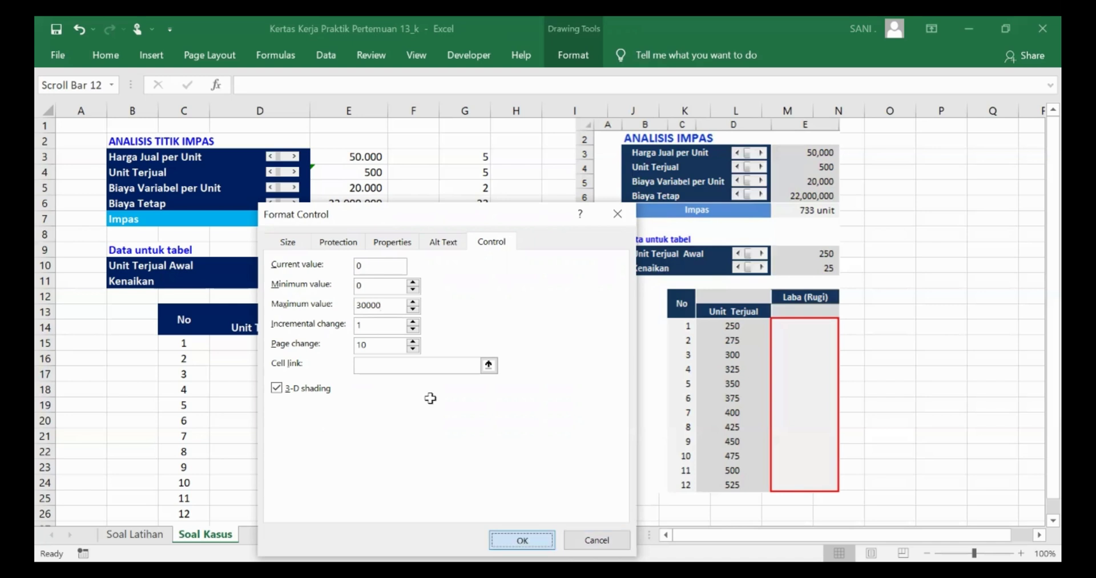
Enter the formula =G11*5 in cell E11 for Kenaikan.
left_click(346, 281)
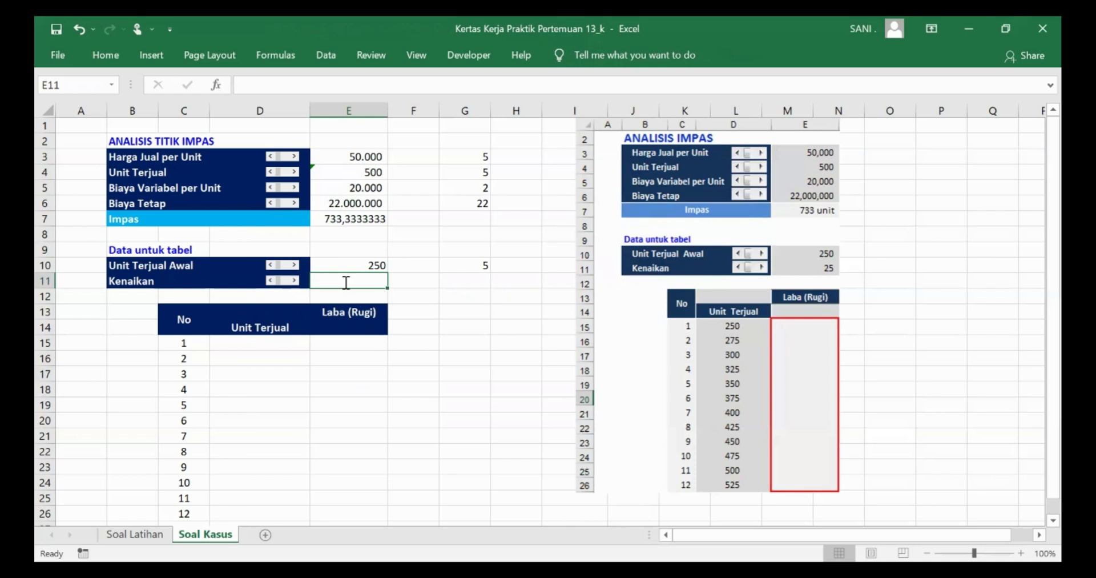
type("=")
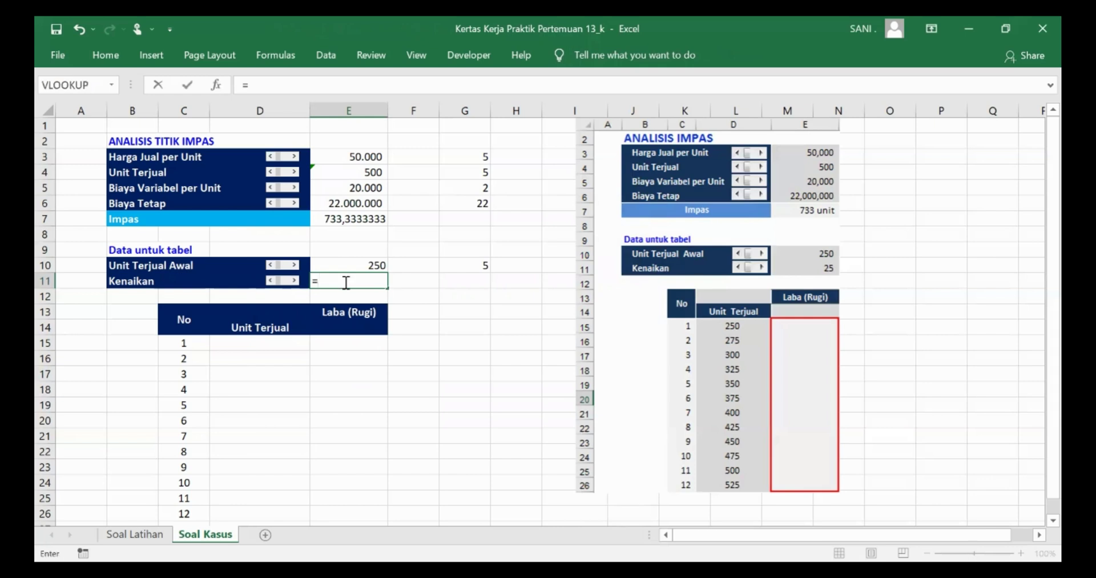
left_click(461, 282)
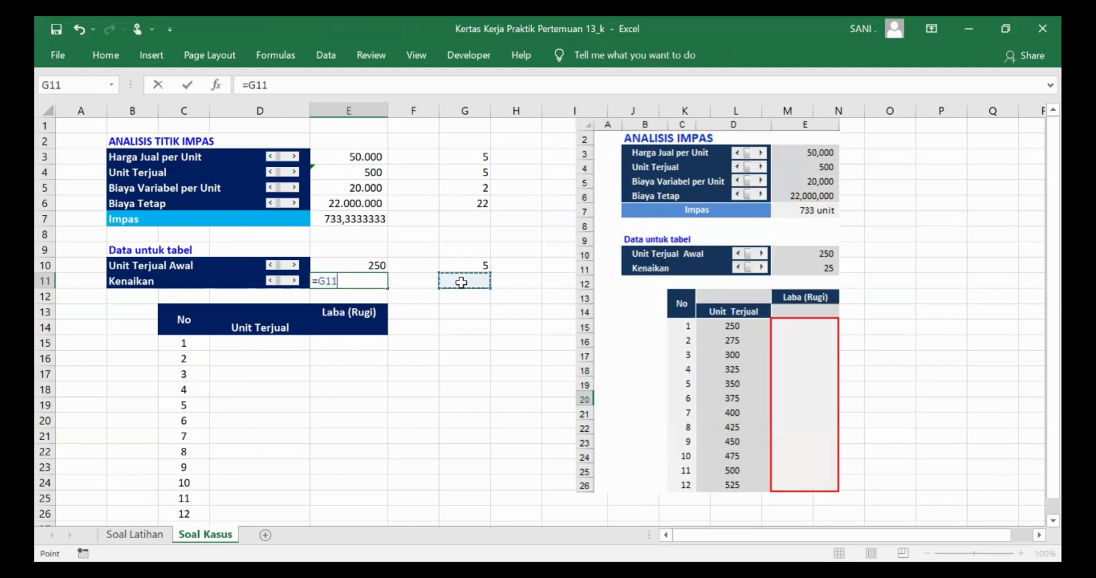
type("*5")
key("Return")
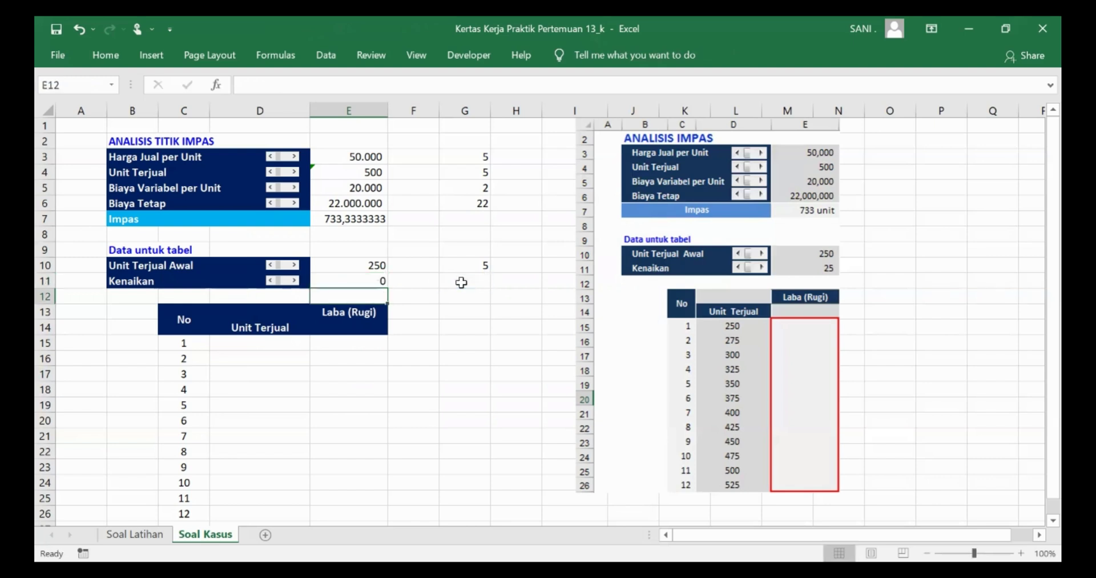
Test the Kenaikan scroll bar and inspect the formula in cell E11 without changing it.
left_click(294, 286)
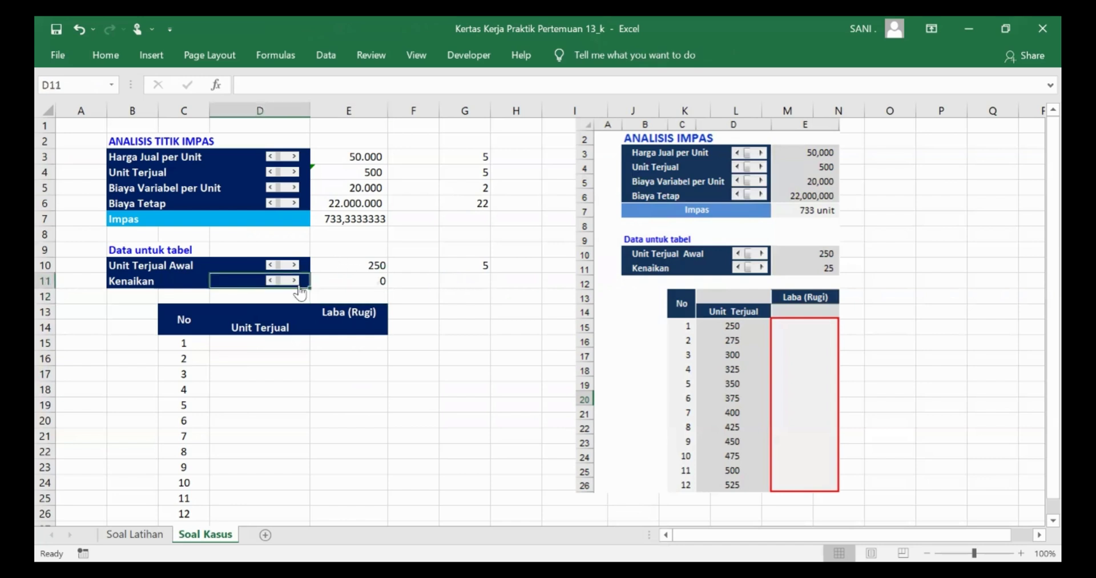
key("Right")
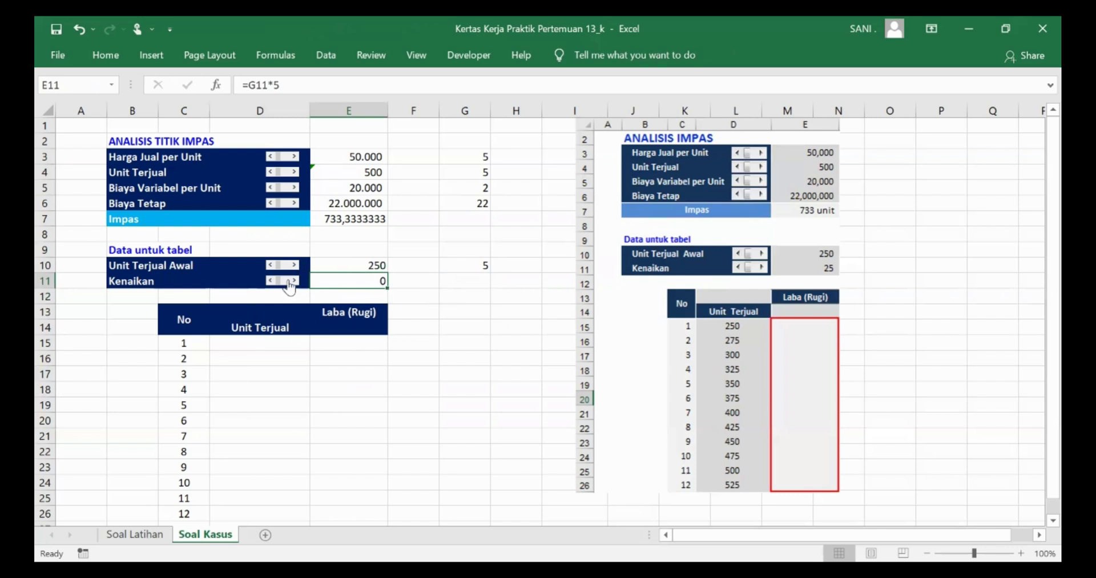
double_click(381, 282)
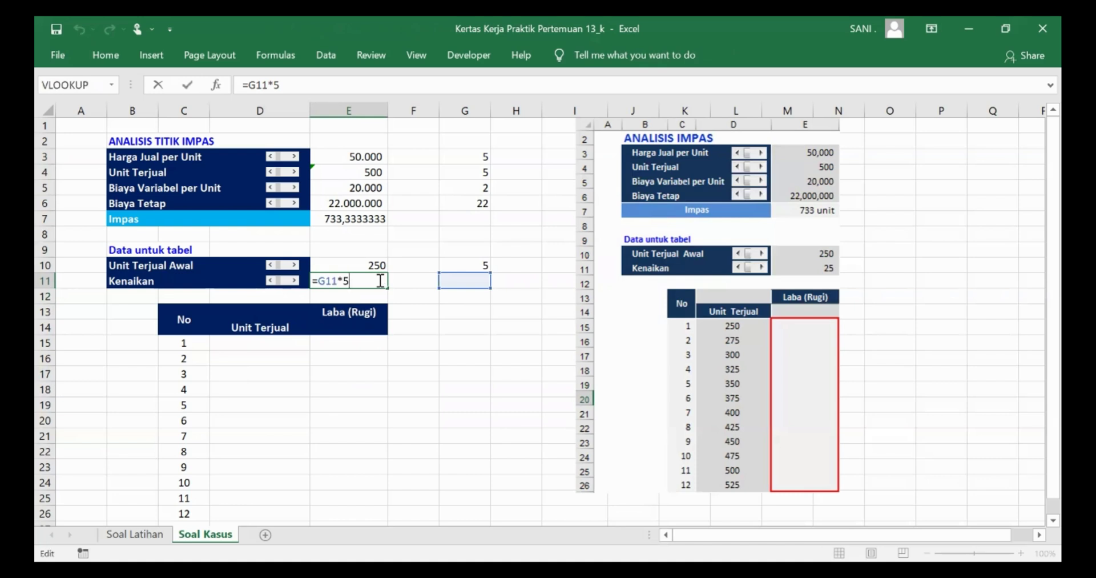
key("Escape")
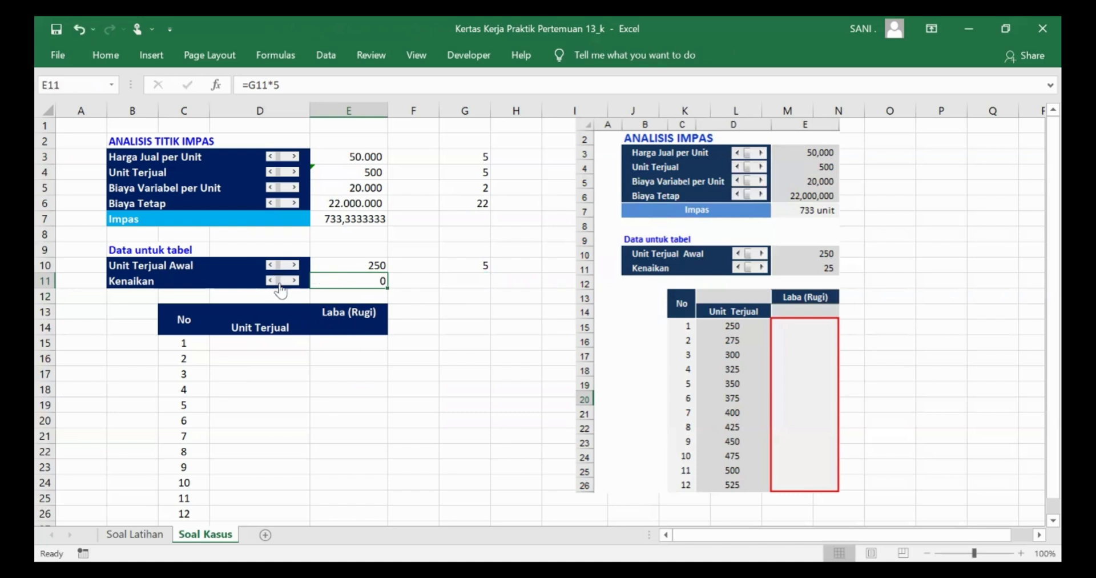
Reset the Kenaikan scroll bar's current value to 0 and link it to cell $G$11.
right_click(280, 285)
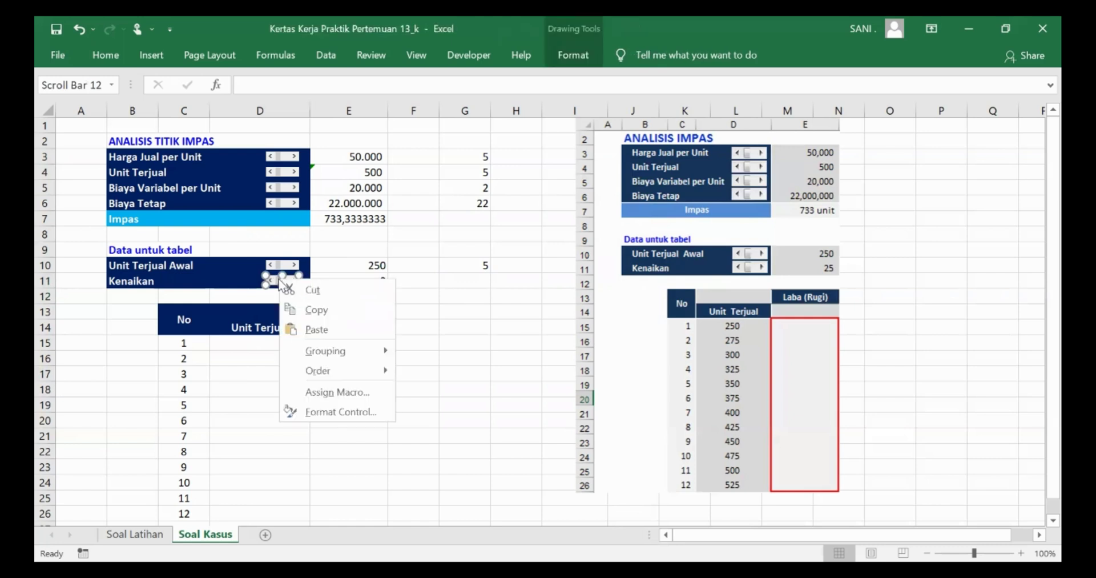
left_click(330, 416)
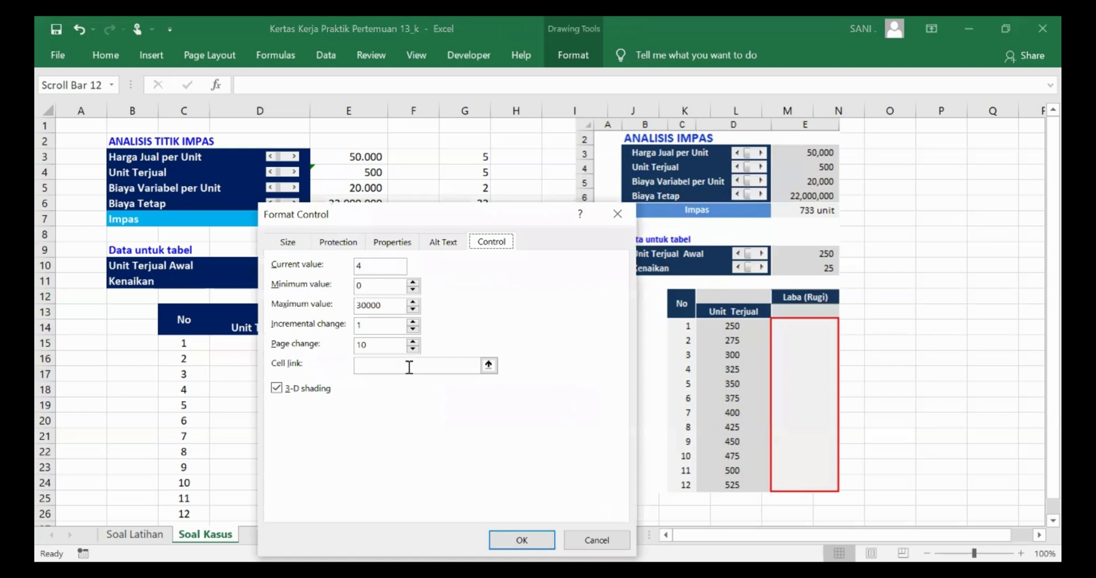
left_click(370, 266)
key("BackSpace")
type("0")
left_click(392, 365)
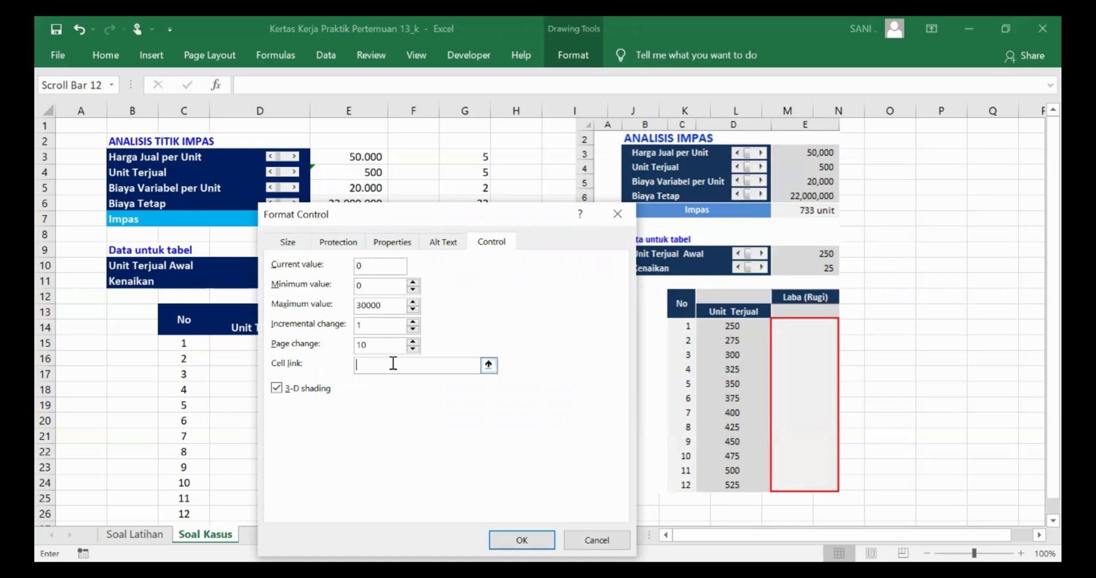
left_click(488, 366)
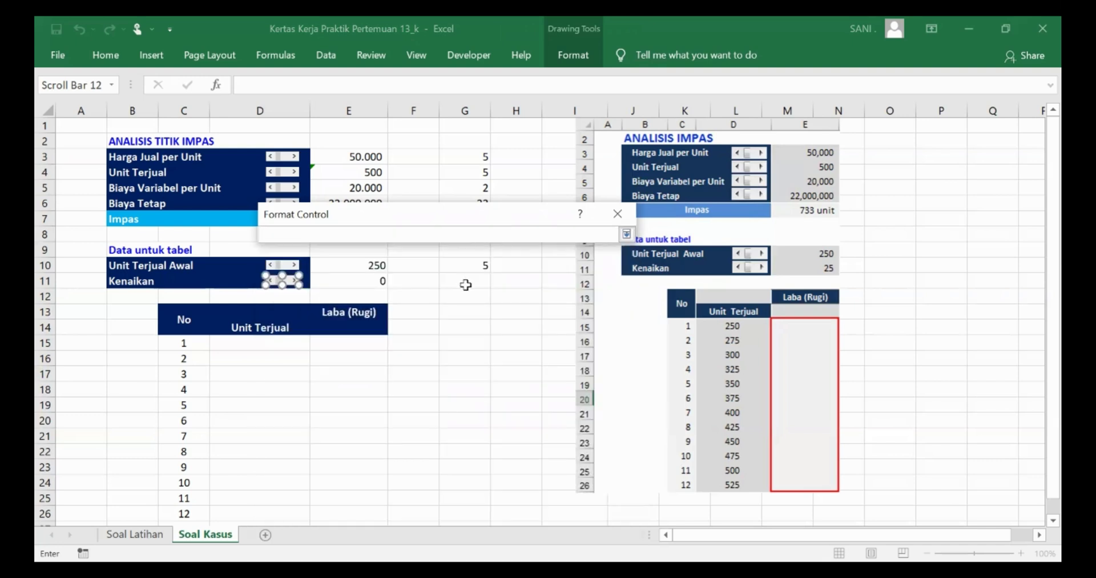
left_click(465, 282)
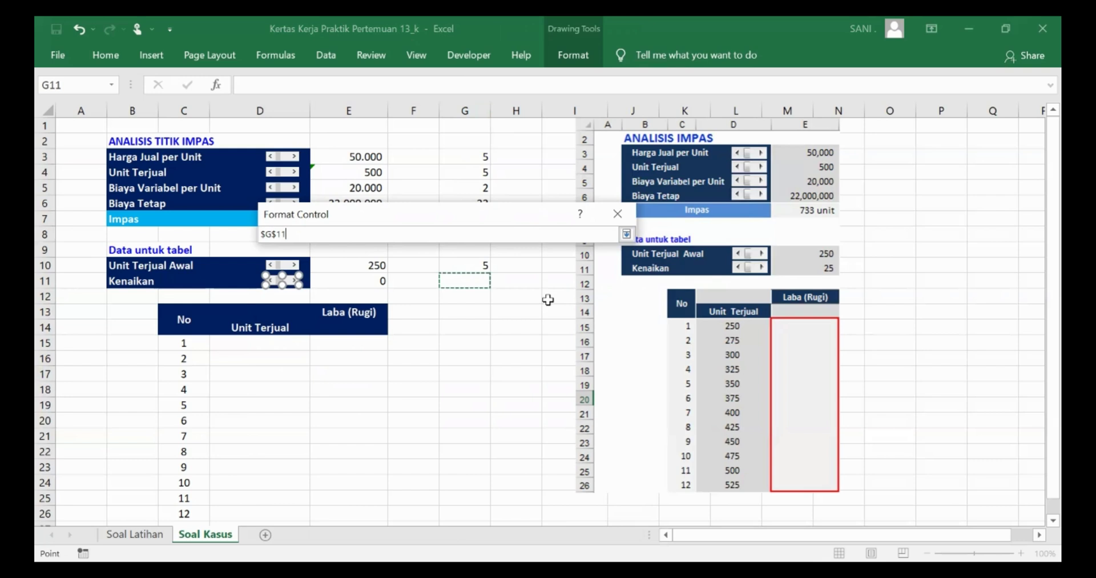
key("Return")
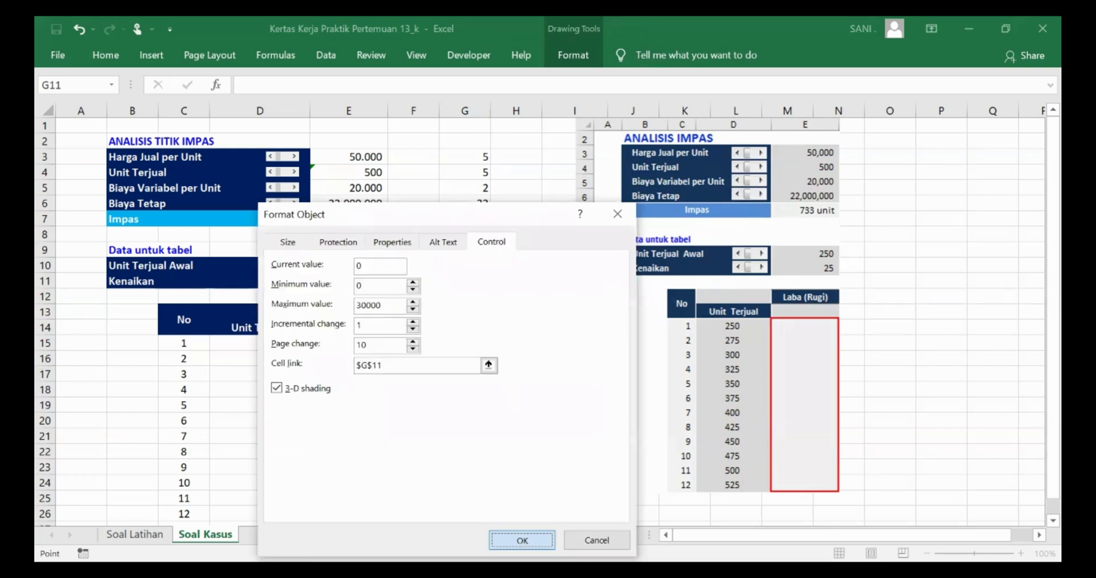
left_click(522, 540)
left_click(353, 388)
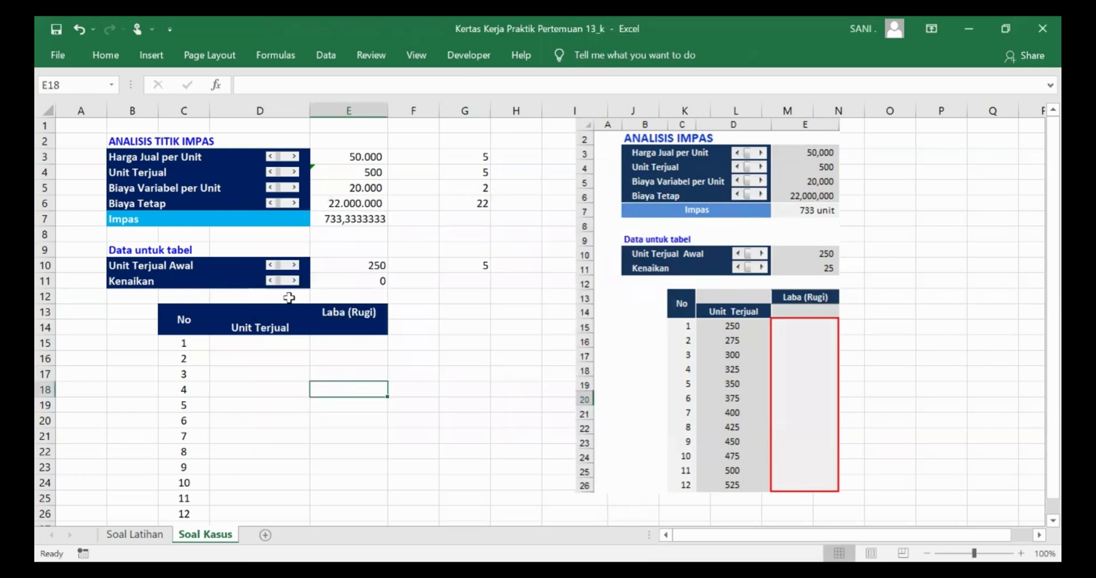
Advance the Kenaikan scroll bar until its linked cell G11 holds 5.
left_click(294, 281)
left_click(295, 281)
left_click(295, 281)
left_click(295, 281)
left_click(295, 281)
left_click_drag(477, 171, 479, 204)
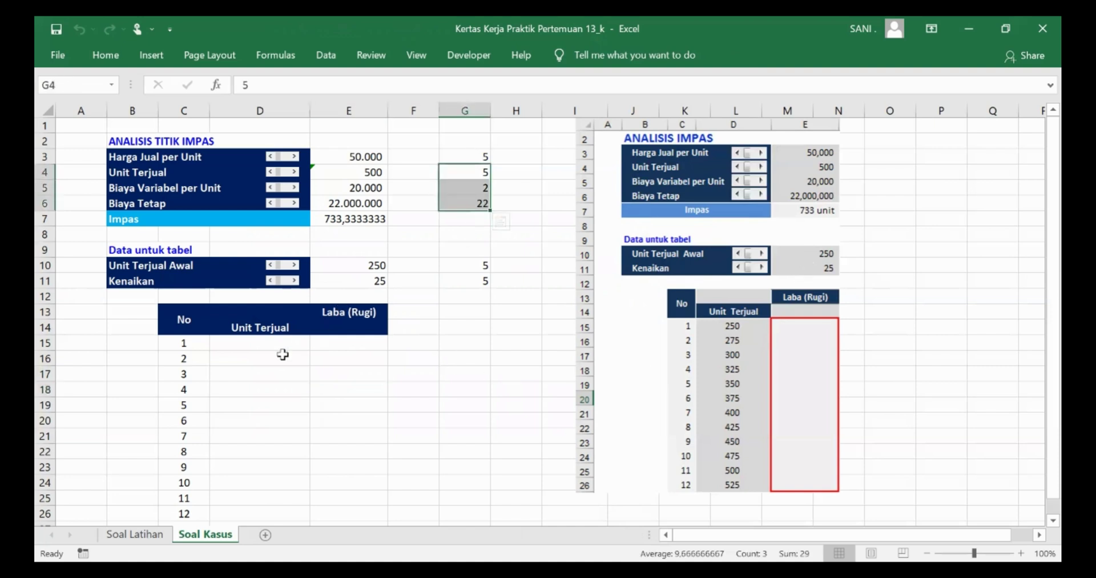
Enter the formula =E10 in cell D15 as the first Unit Terjual value of the table.
left_click(279, 345)
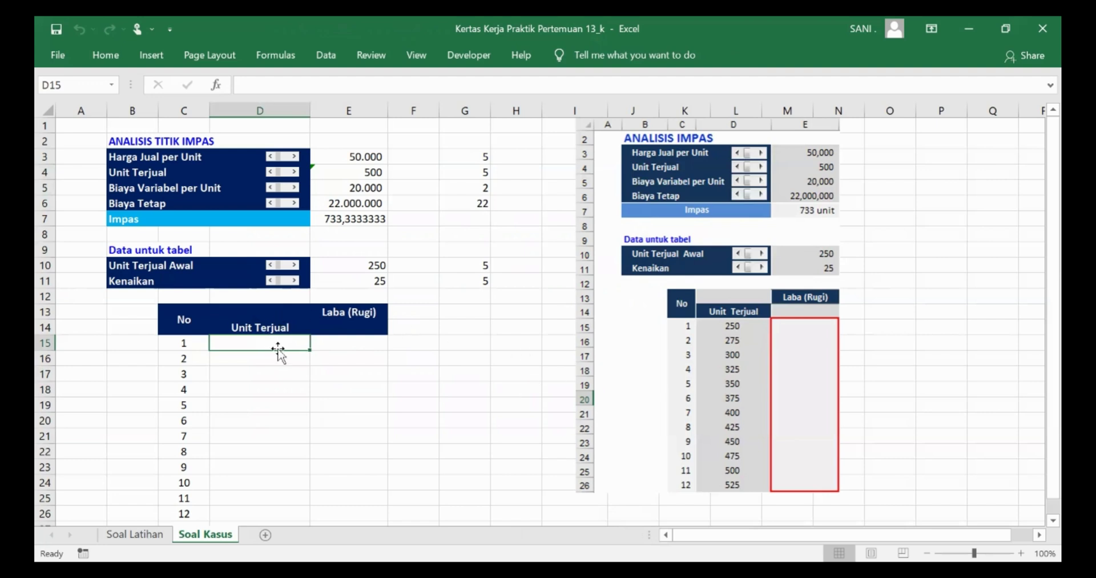
left_click(232, 518)
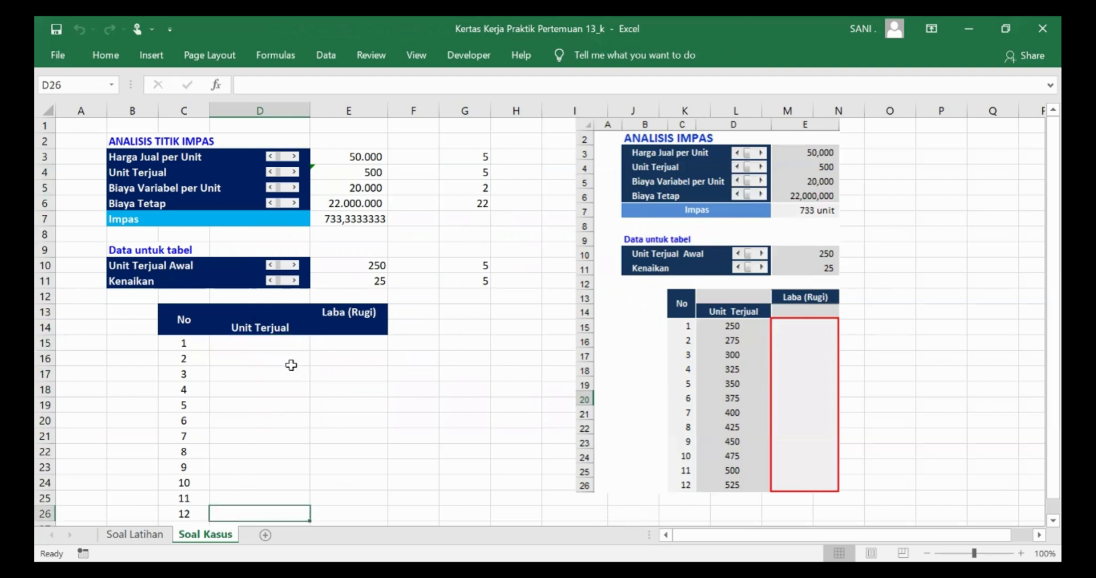
left_click(282, 345)
type("=")
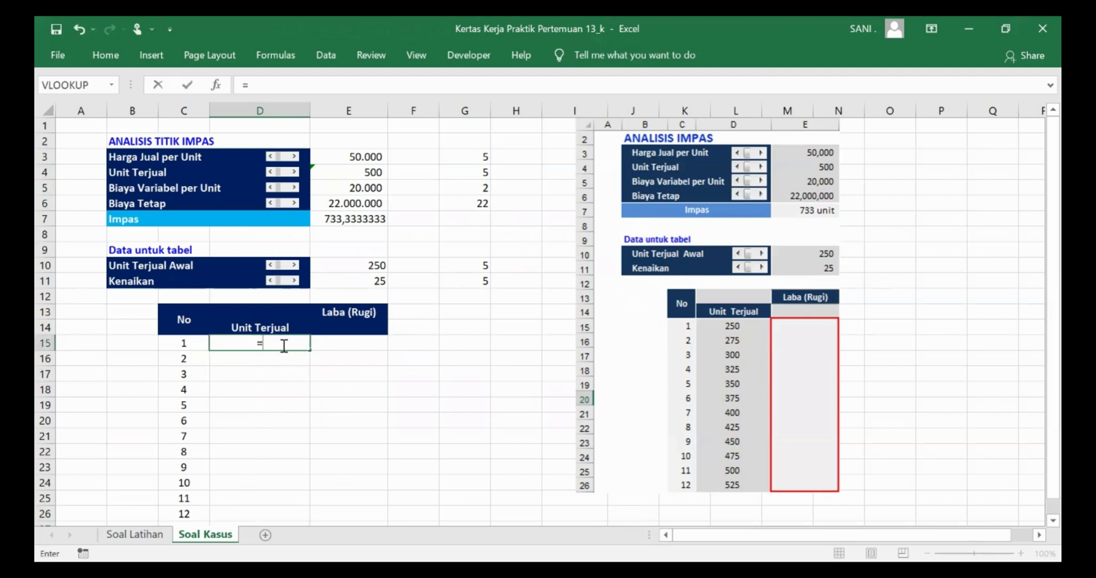
left_click(373, 260)
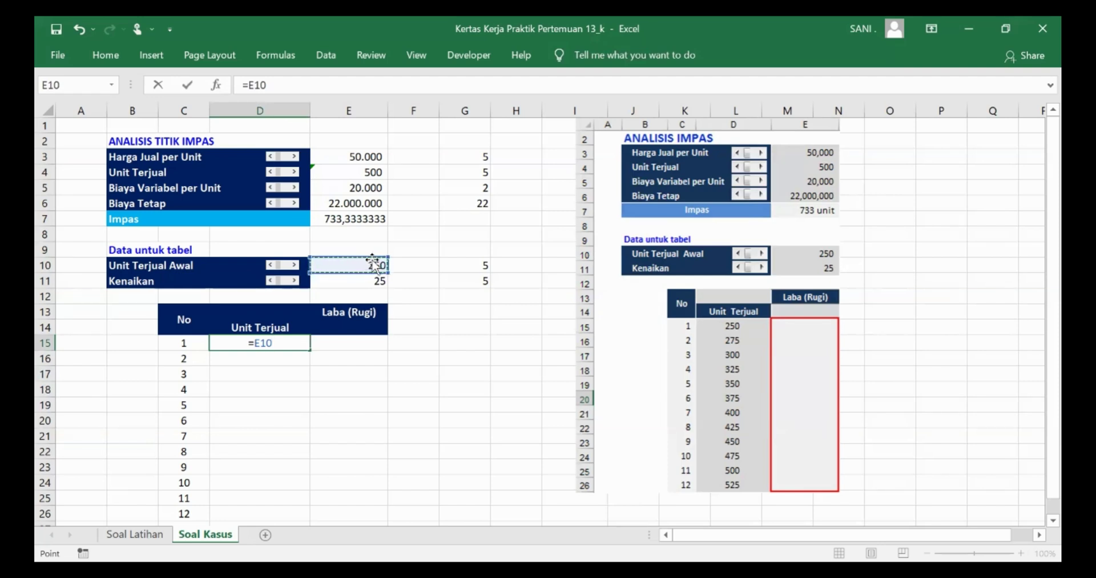
key("Return")
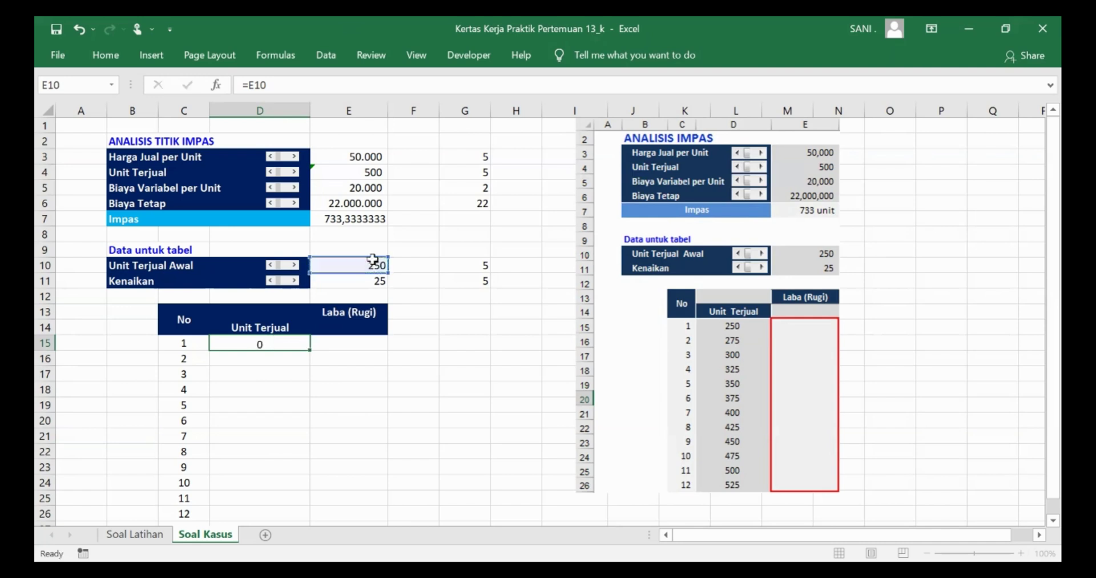
Fill the header cells E14 and D13 of the Unit Terjual and Laba (Rugi) table with light grey.
left_click(343, 327)
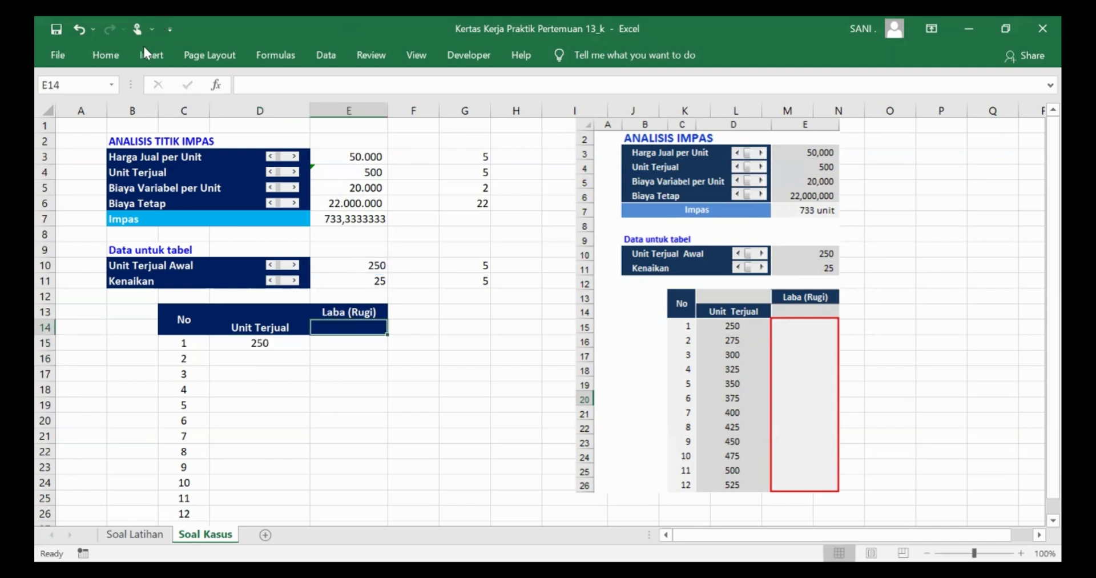
left_click(112, 49)
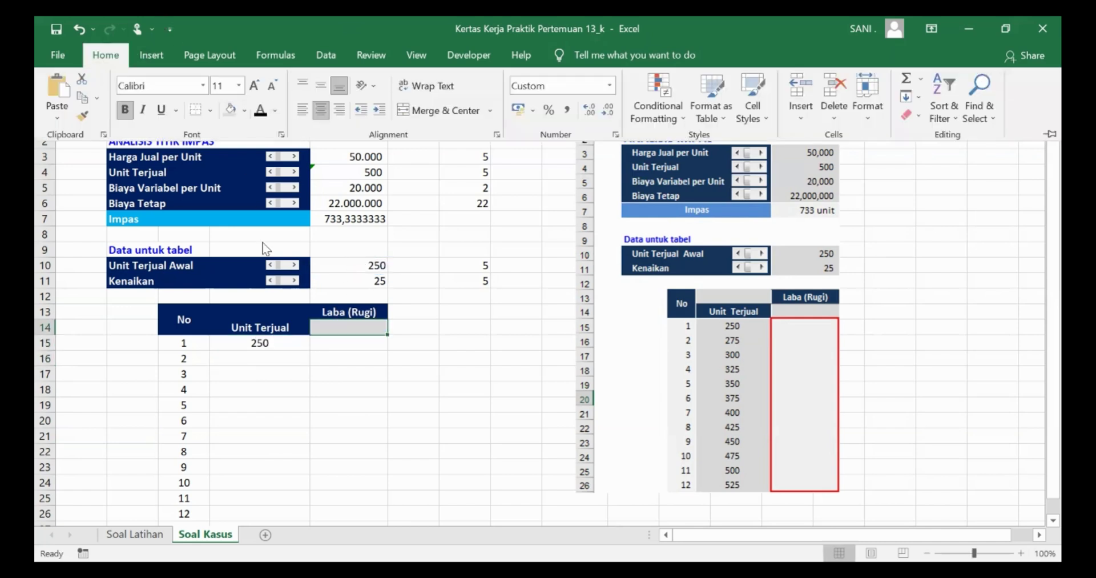
left_click(266, 306)
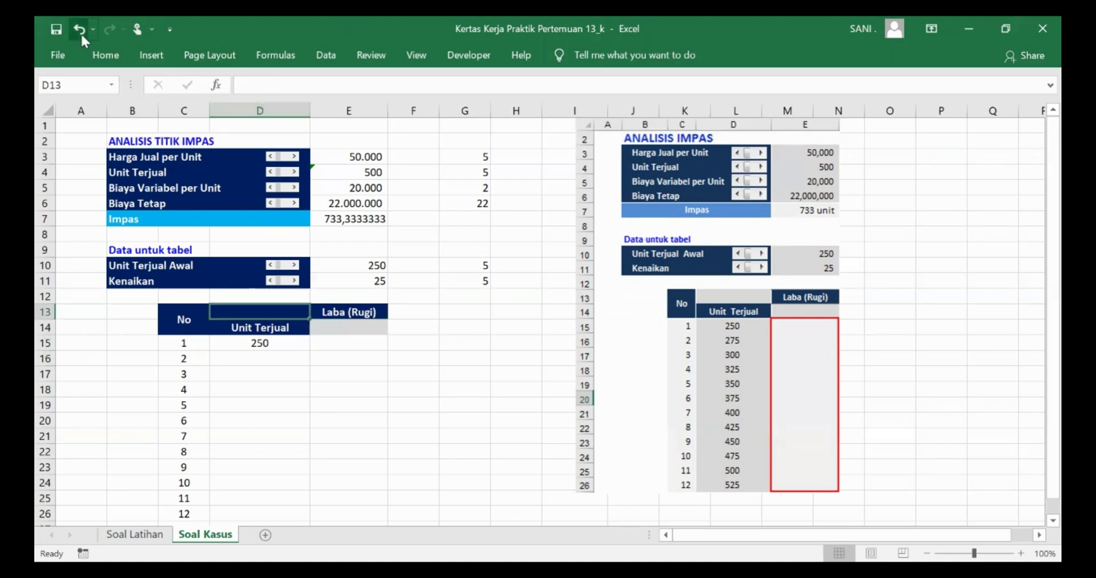
left_click(106, 55)
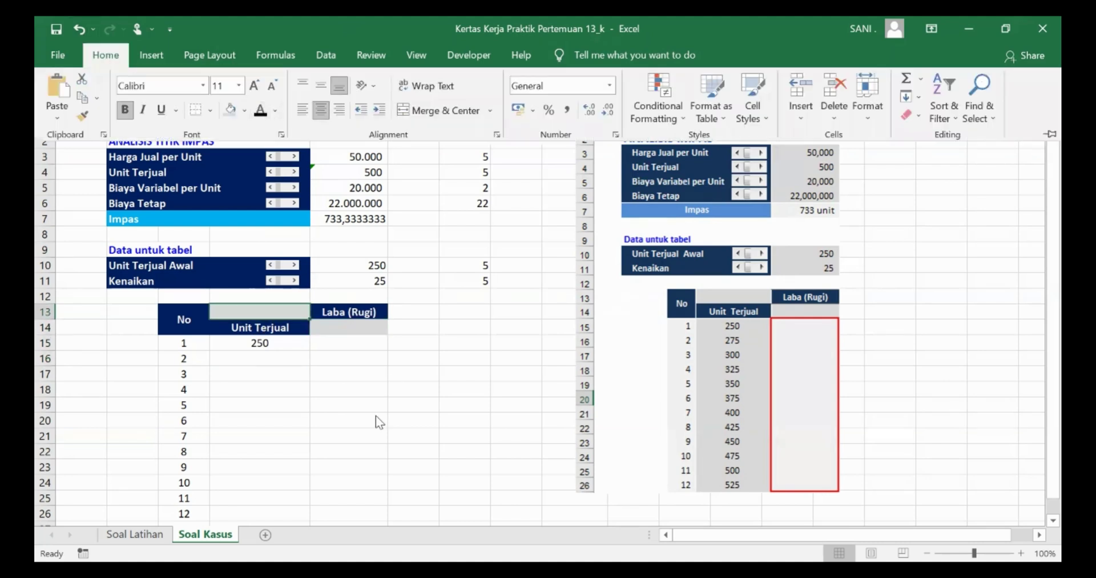
Enter the formula =D15+$E$11 in cell D16 as the second Unit Terjual value, with an absolute reference to Kenaikan.
left_click(308, 356)
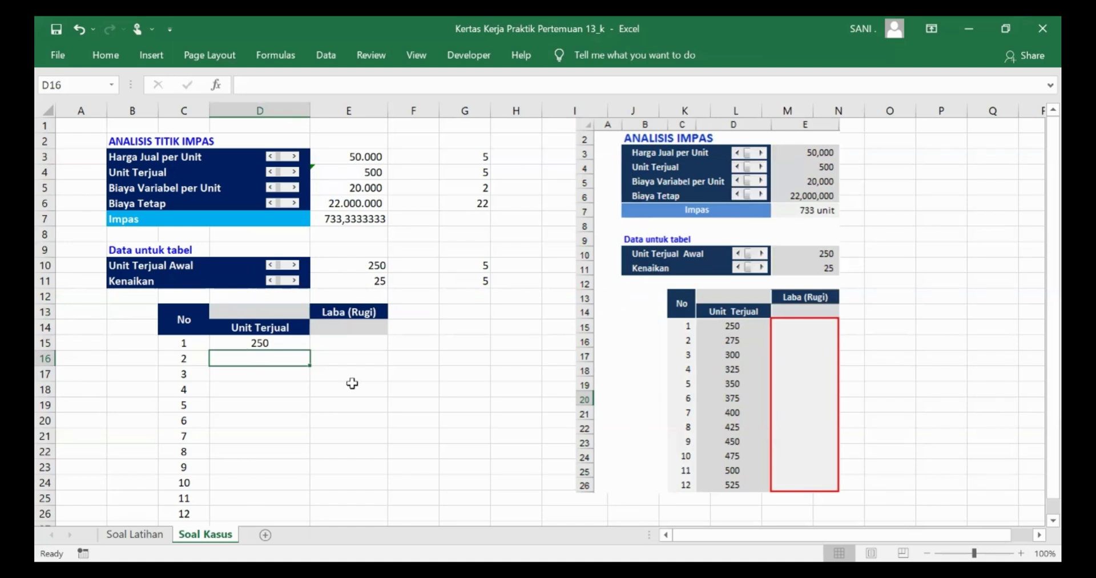
type("=")
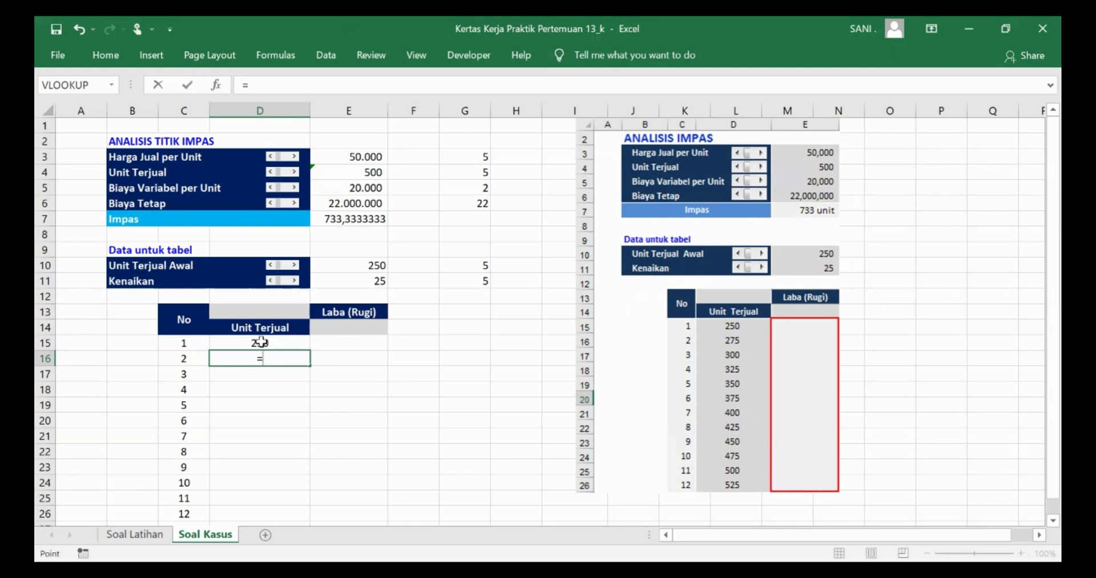
left_click(261, 342)
type("+")
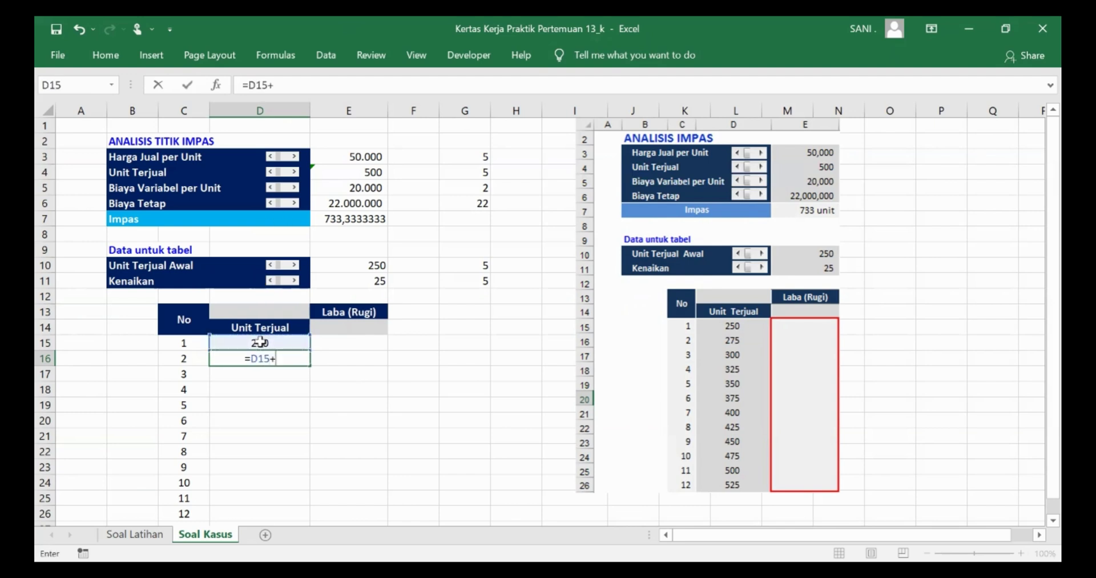
left_click(375, 280)
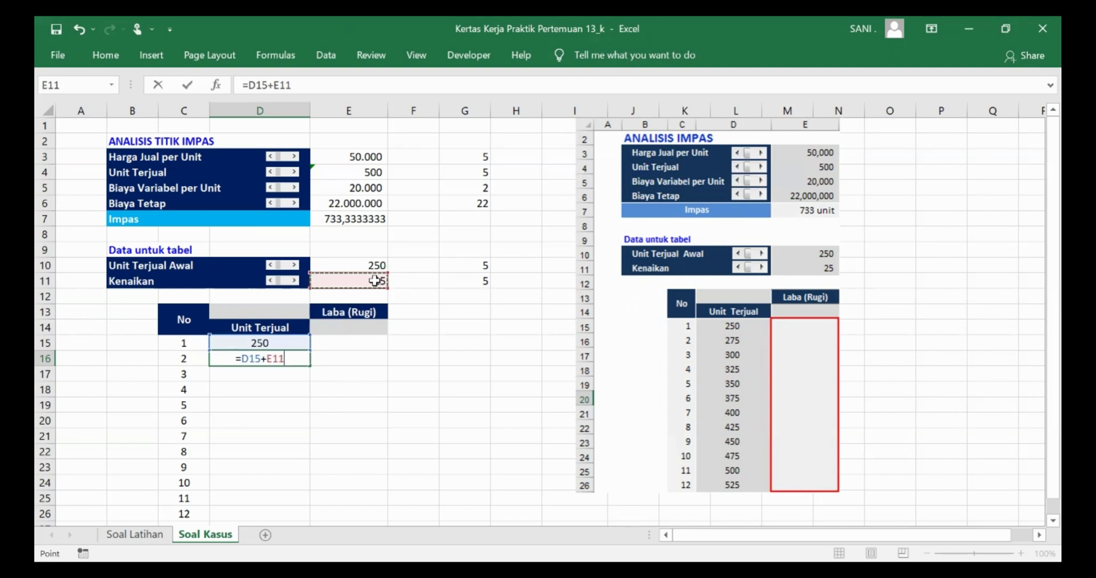
key("F4")
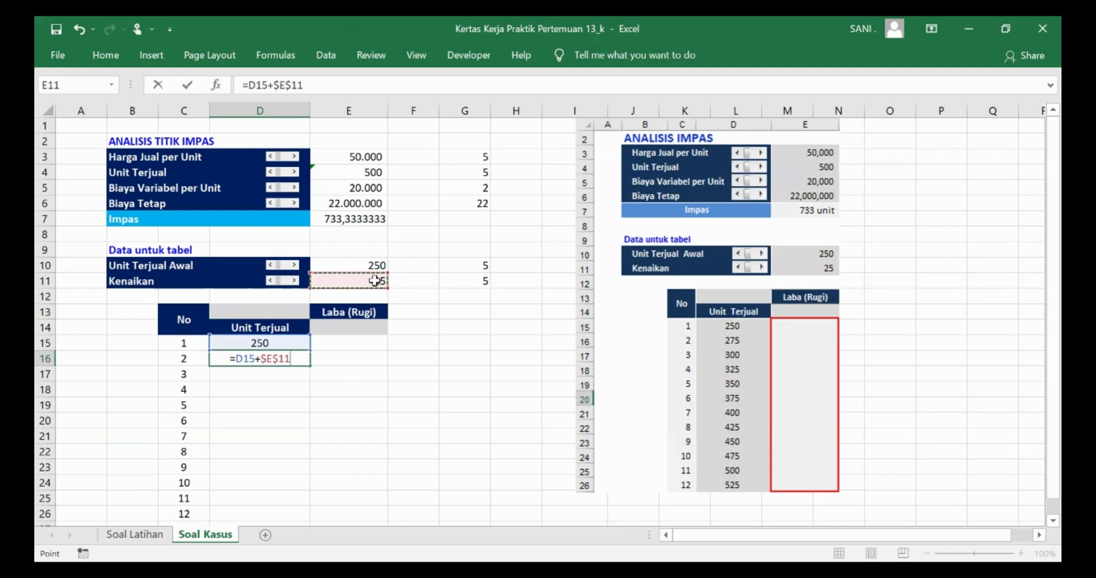
key("Return")
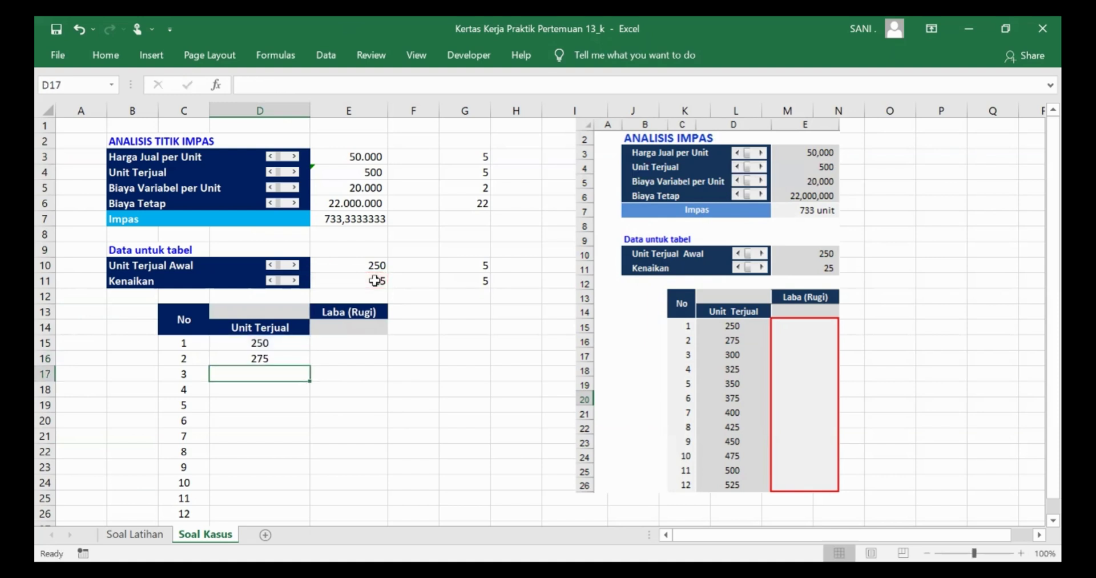
Copy the formula in cell D16 down to D17:D26 to complete the Unit Terjual column.
left_click(270, 358)
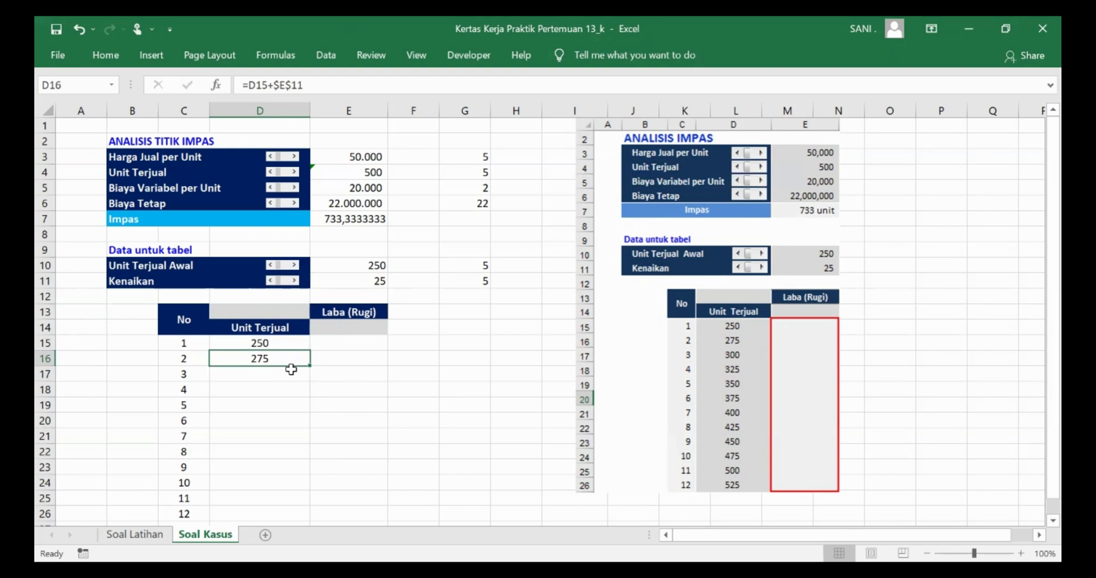
left_click(193, 358)
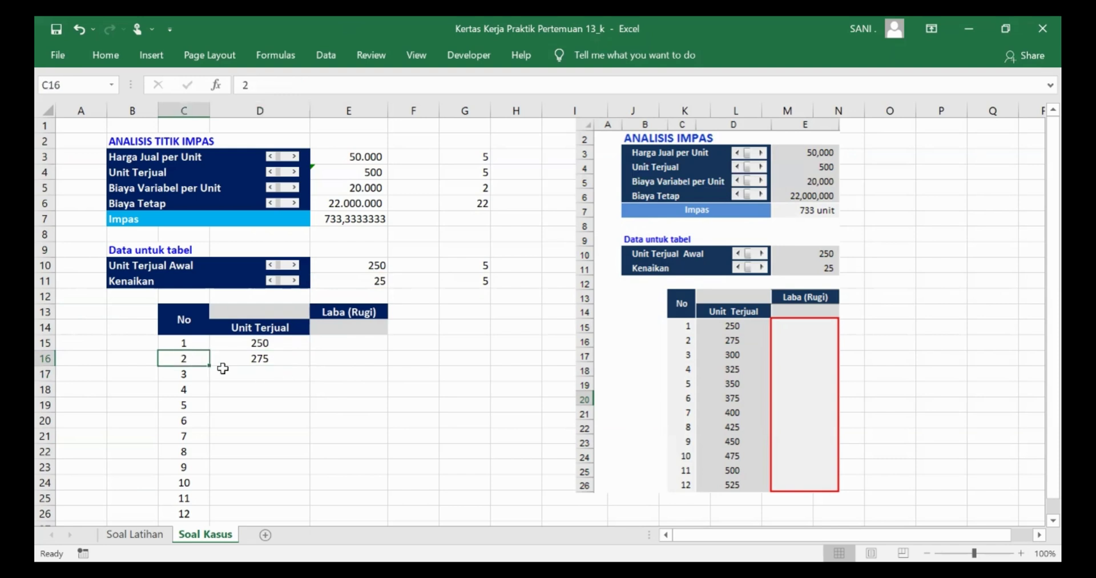
left_click(225, 366)
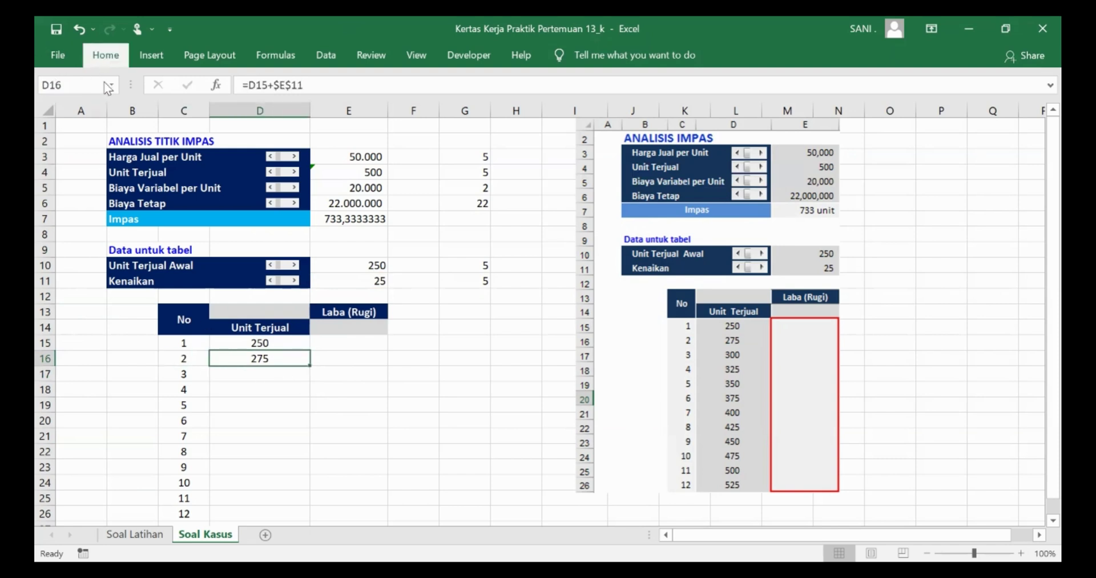
left_click(105, 55)
key("ctrl+c")
scroll(276, 345, "down", 2)
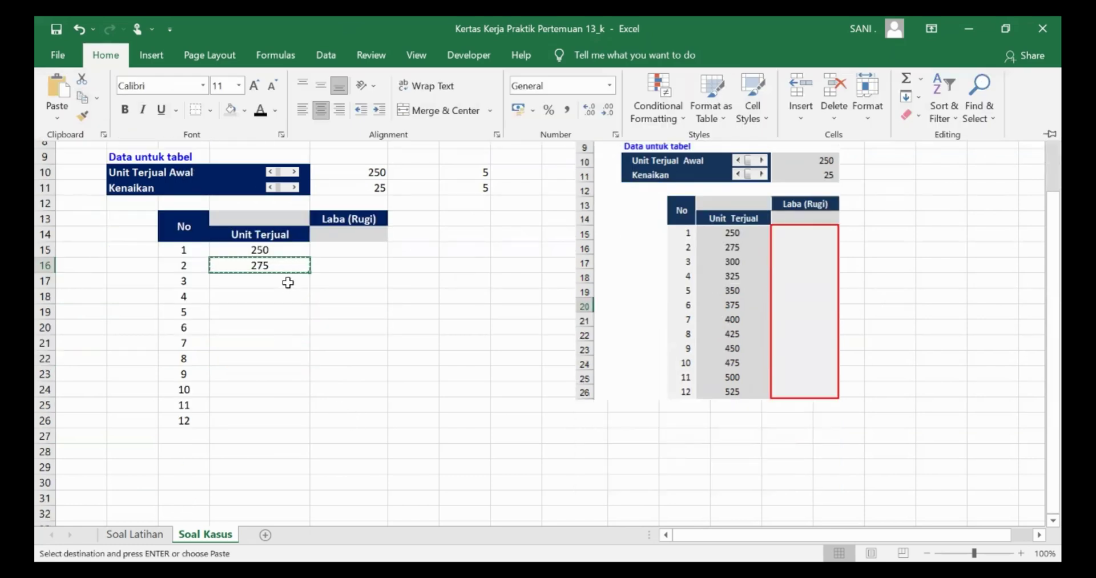
left_click_drag(288, 282, 277, 417)
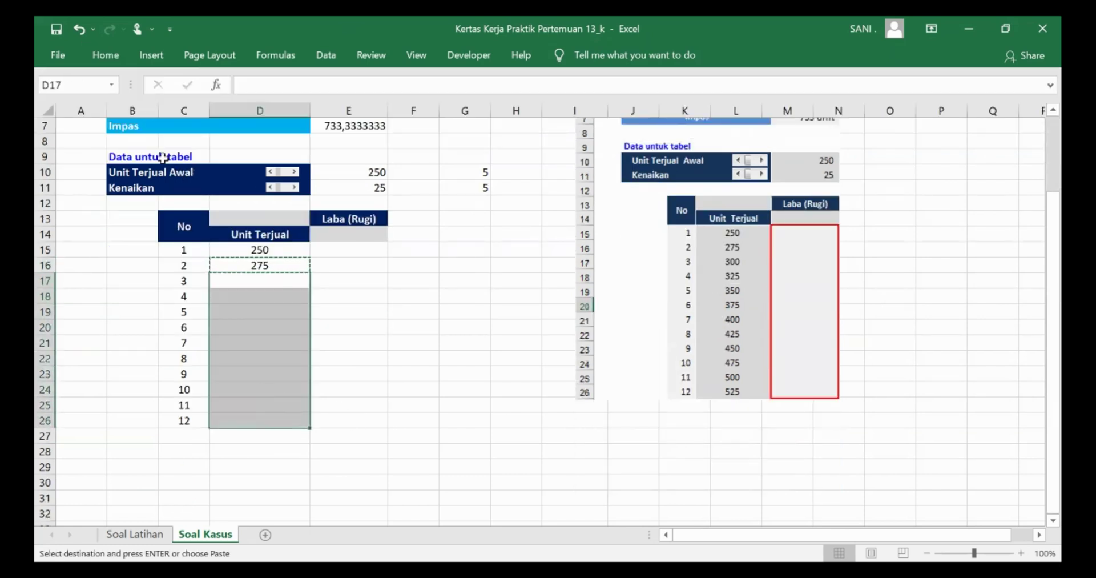
left_click(104, 54)
left_click(60, 91)
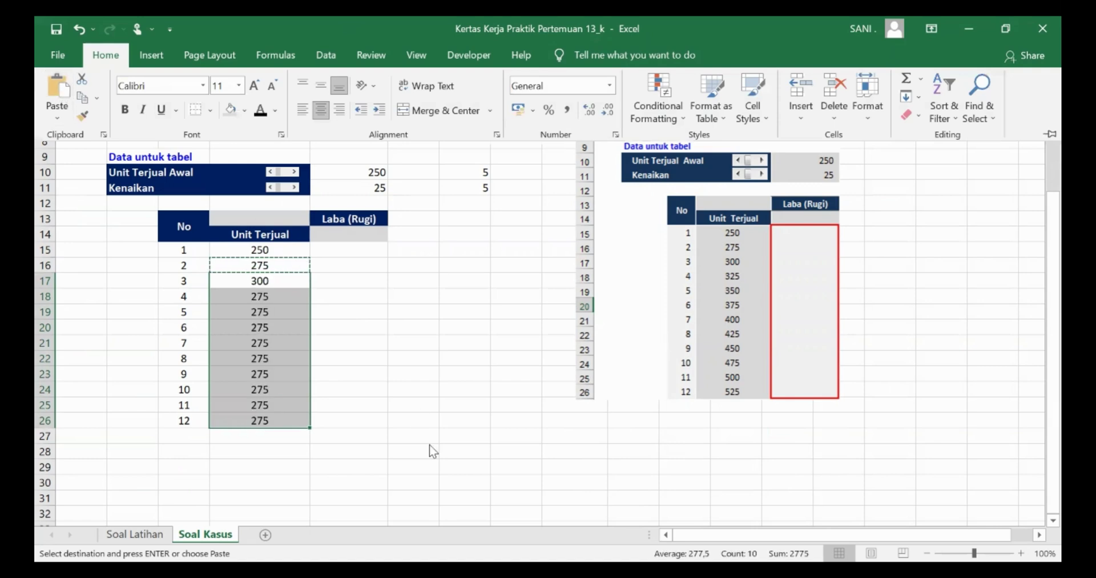
Check the copied Unit Terjual formulas in D17 and D26 against the reference table.
left_click(289, 283)
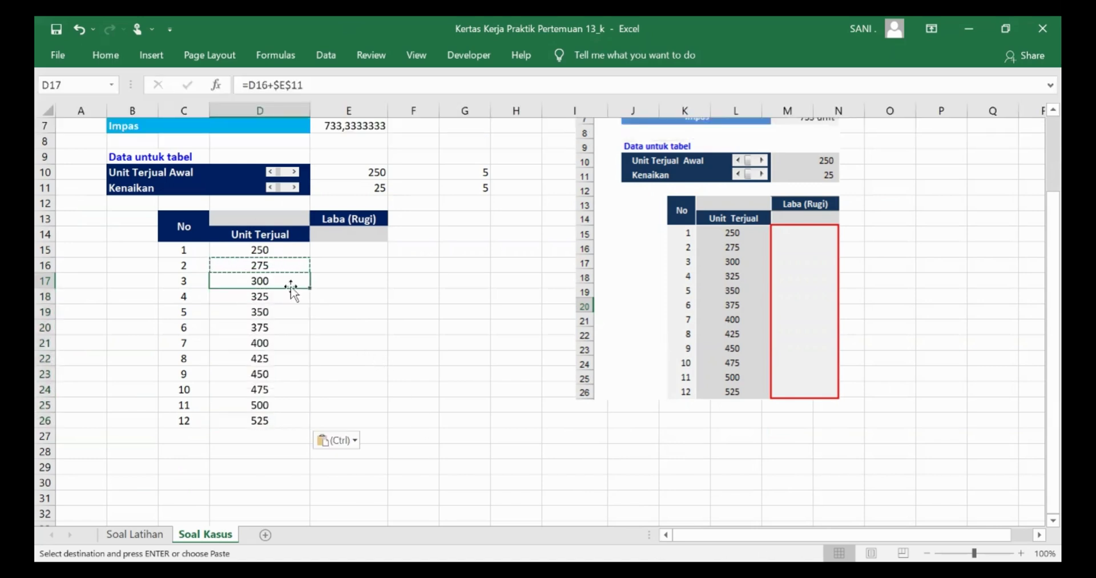
left_click(328, 300)
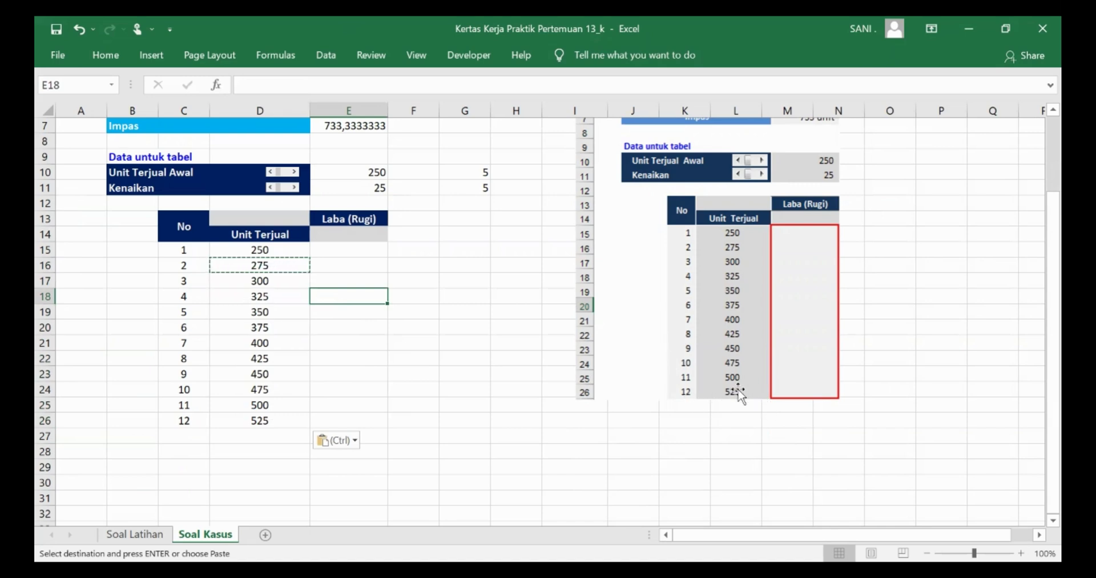
left_click(279, 420)
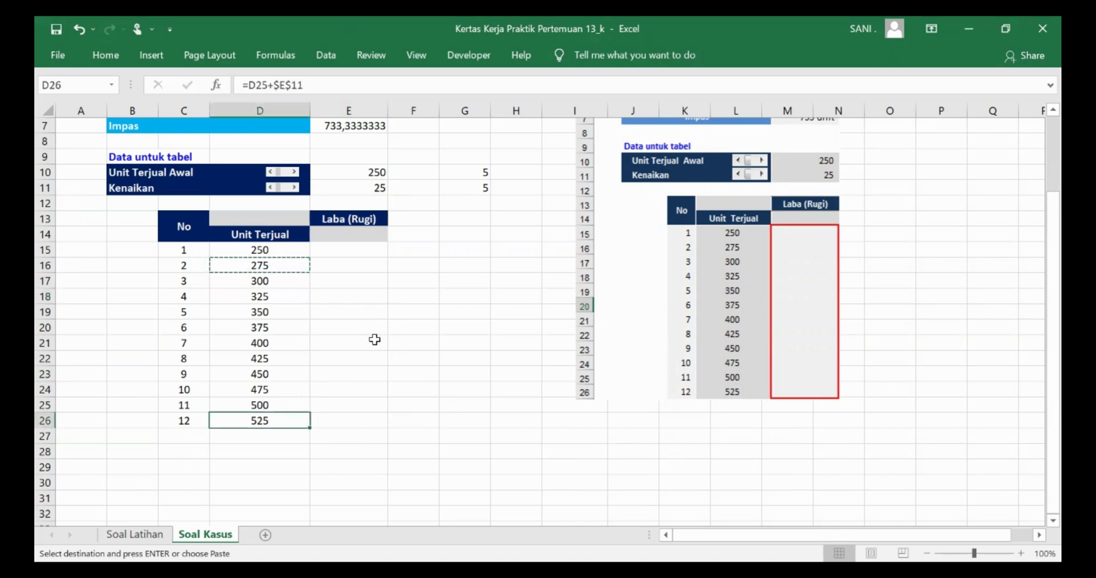
key("ctrl+v")
scroll(375, 339, "up", 1)
Examine how the Unit Terjual cells D15 and D16 relate to the empty Laba (Rugi) cells E14:E16, and end copy mode.
left_click(355, 281)
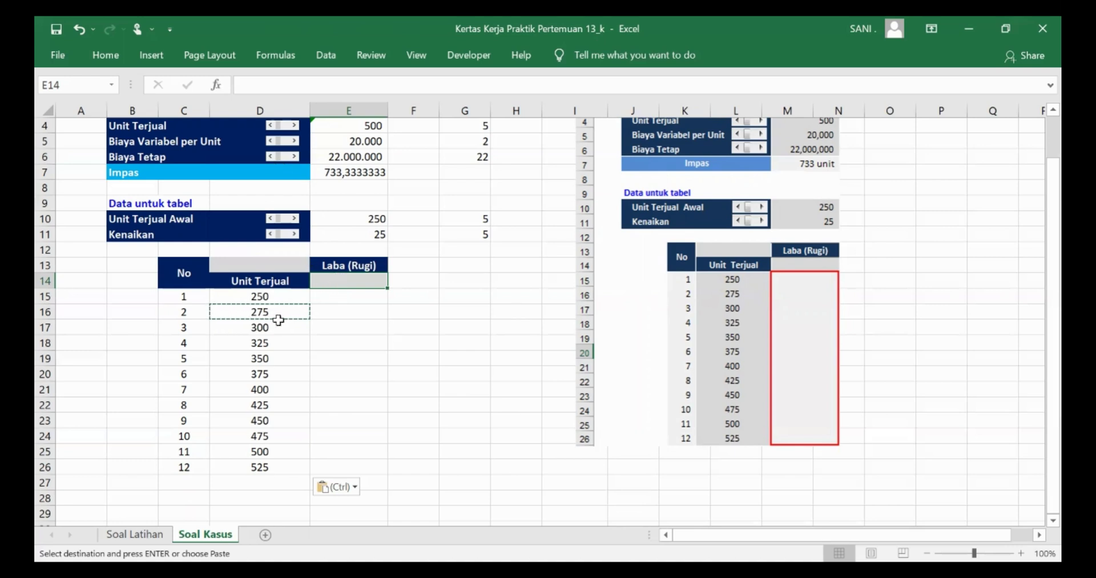
left_click(280, 298)
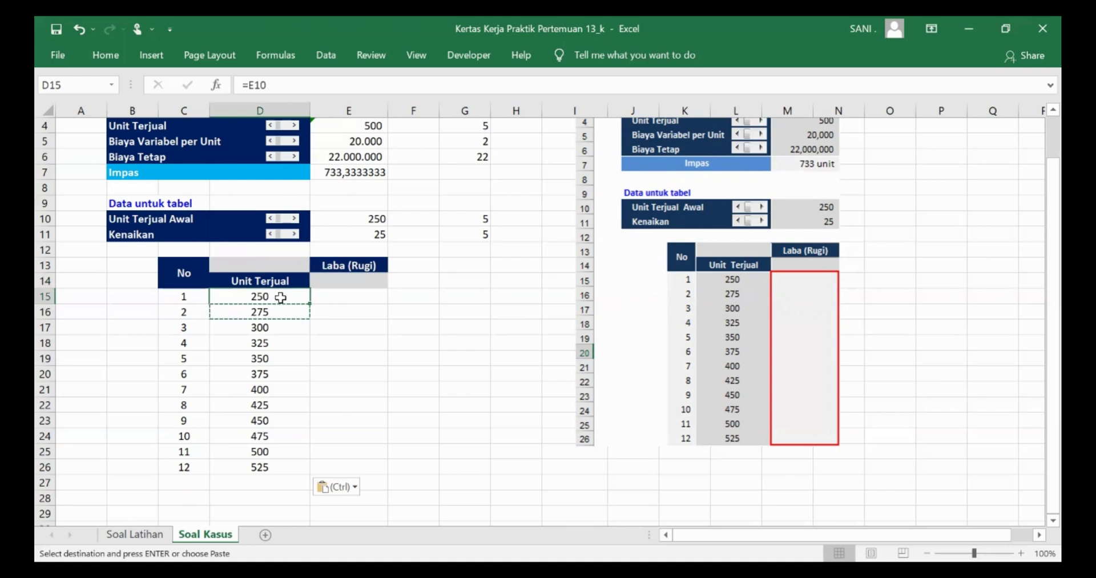
left_click(338, 284)
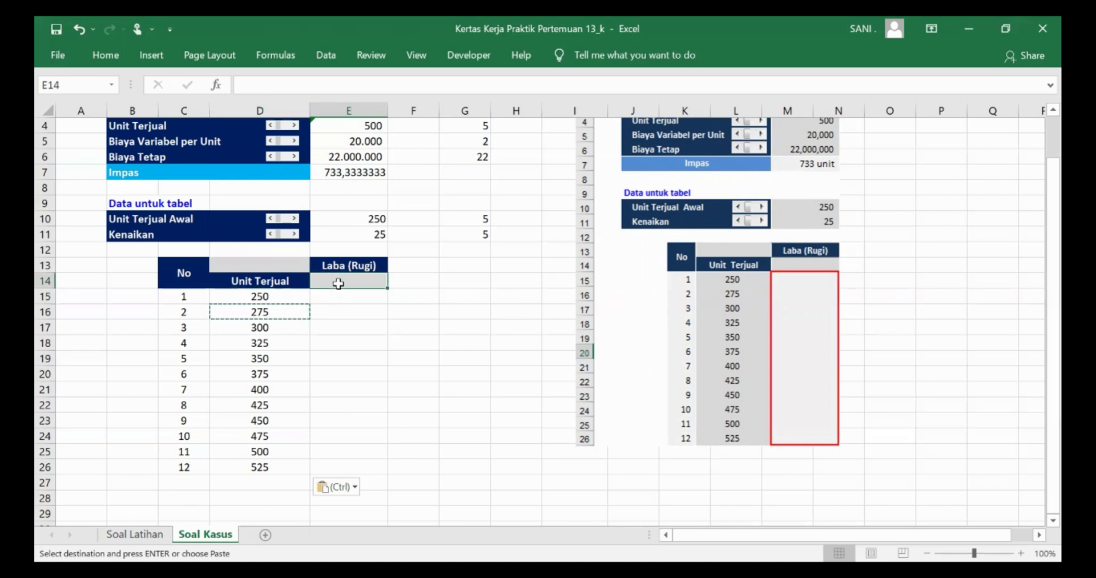
left_click(275, 297)
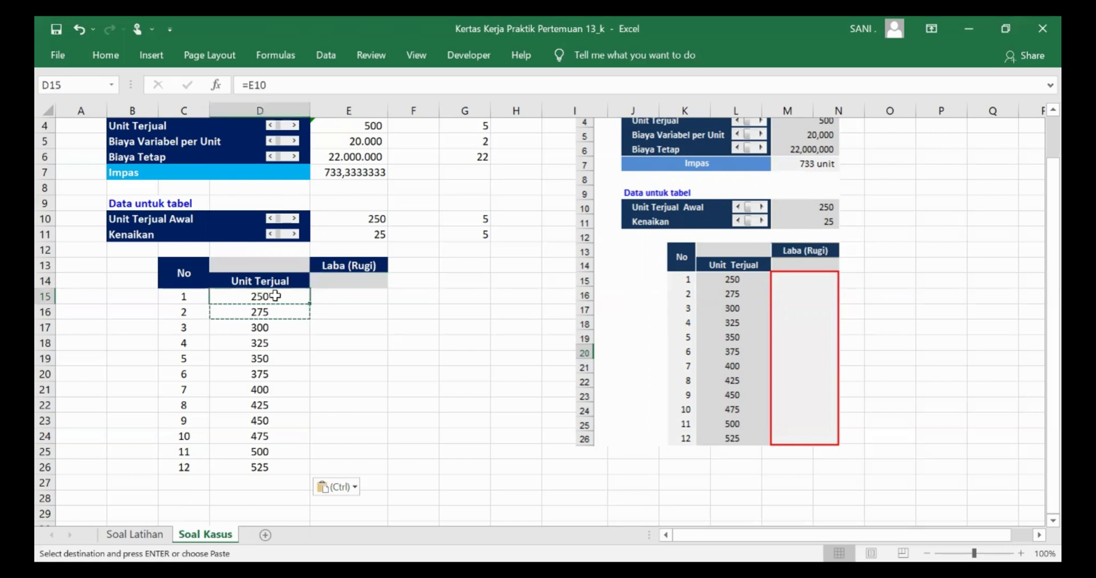
key("Escape")
left_click(341, 283)
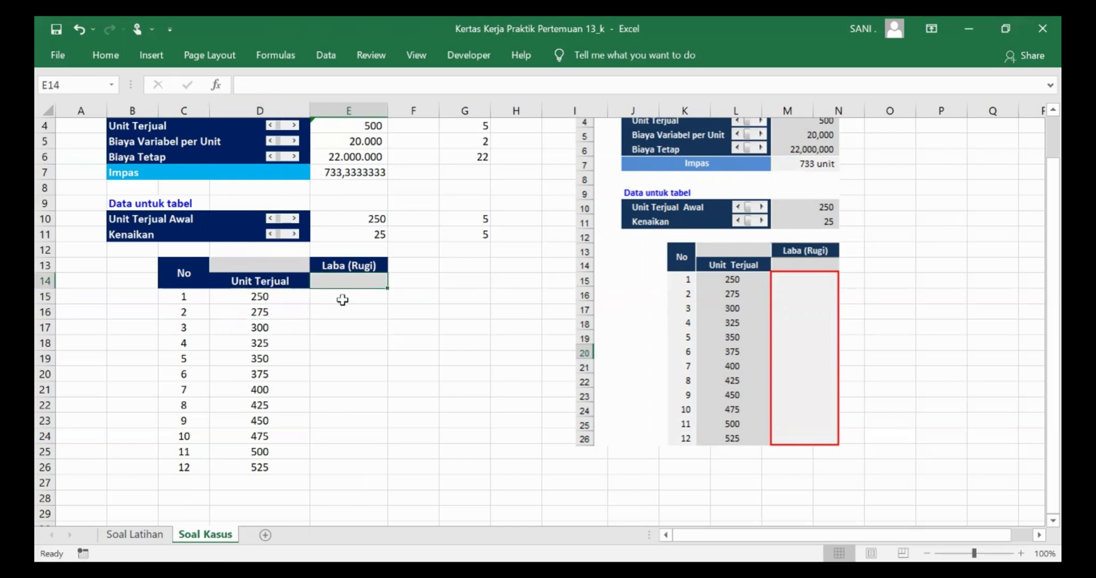
left_click(343, 298)
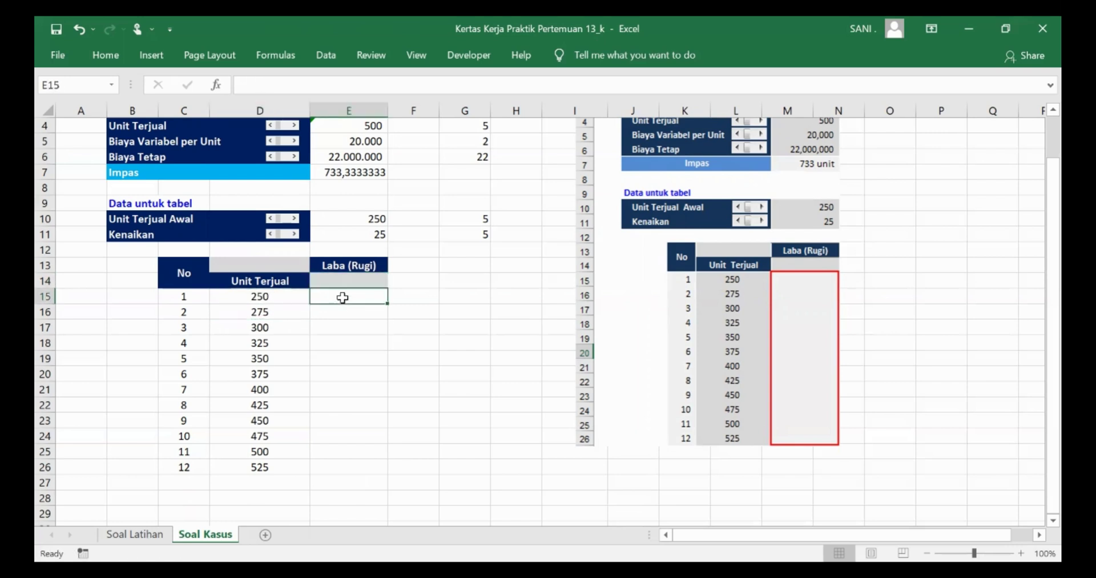
left_click(287, 312)
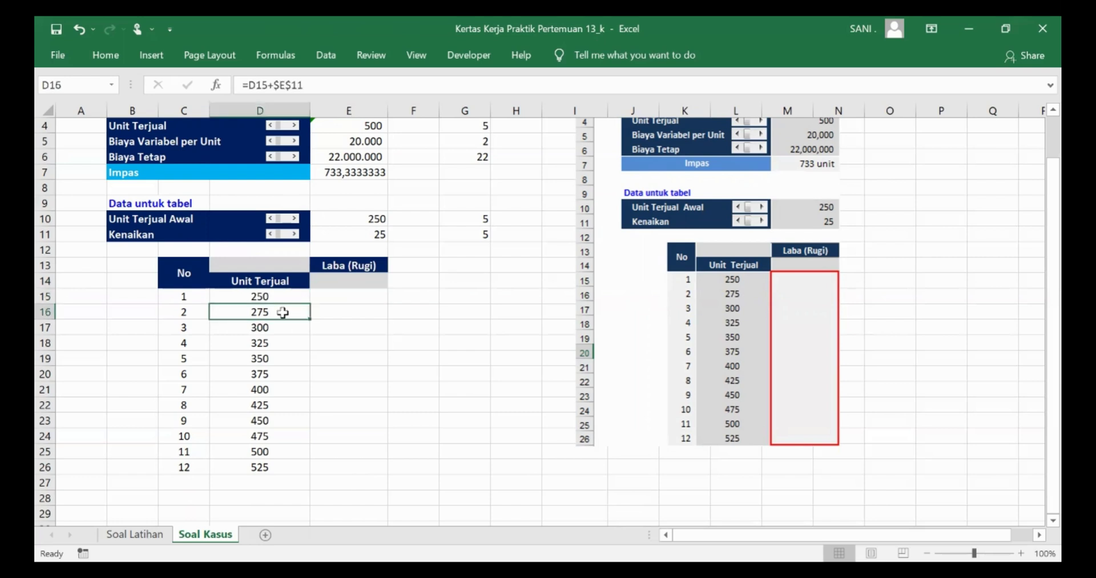
left_click(363, 313)
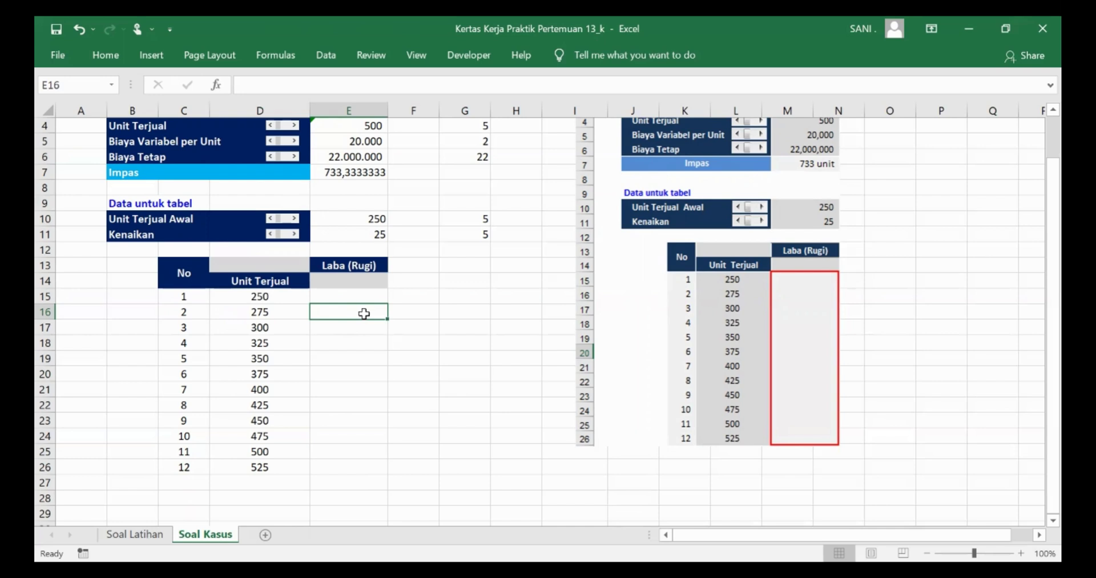
left_click(352, 282)
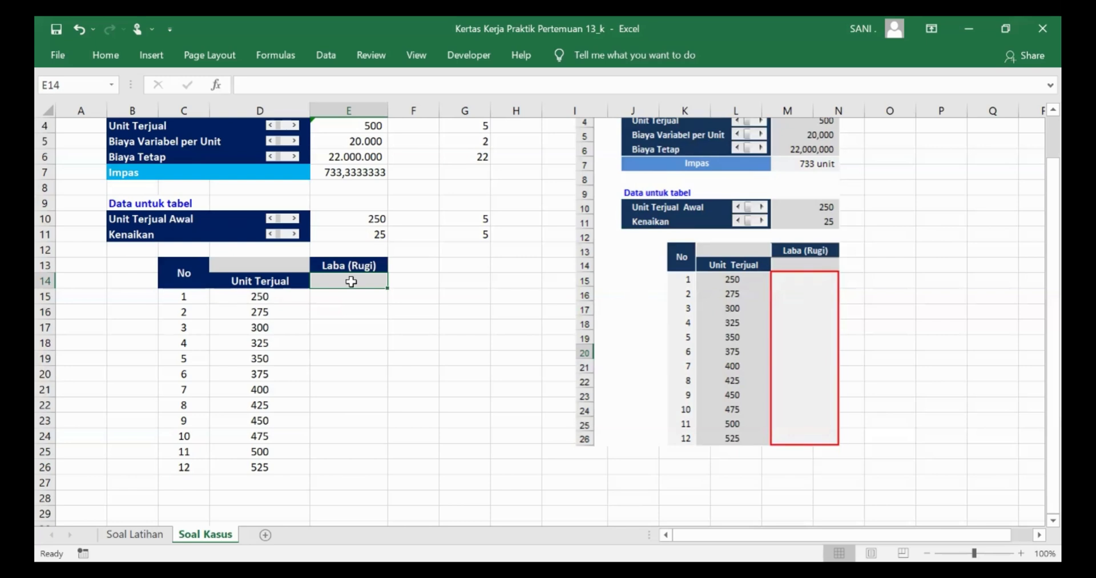
scroll(352, 281, "up", 1)
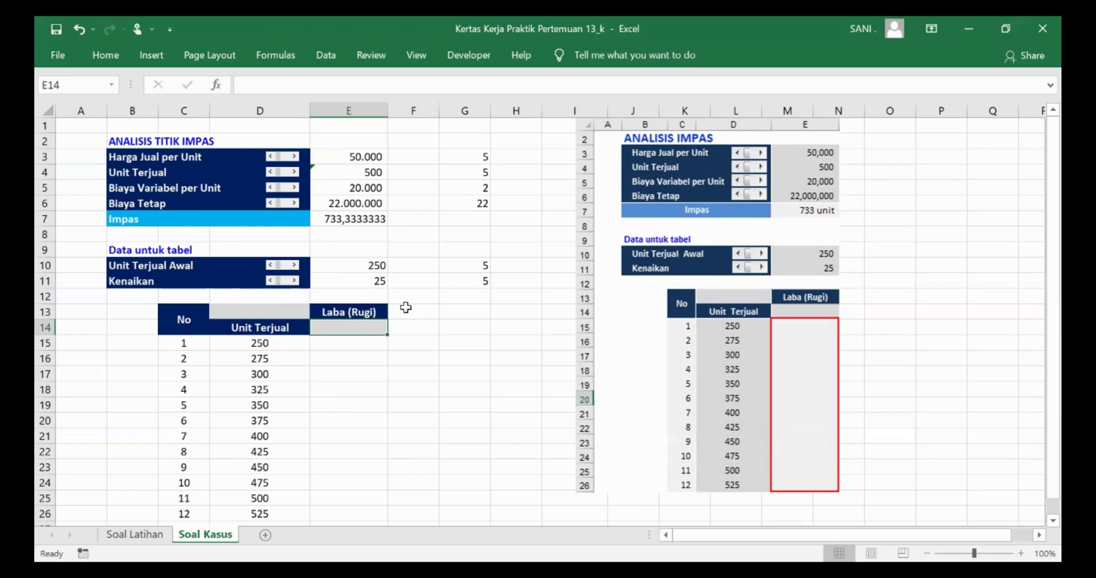
type("=(")
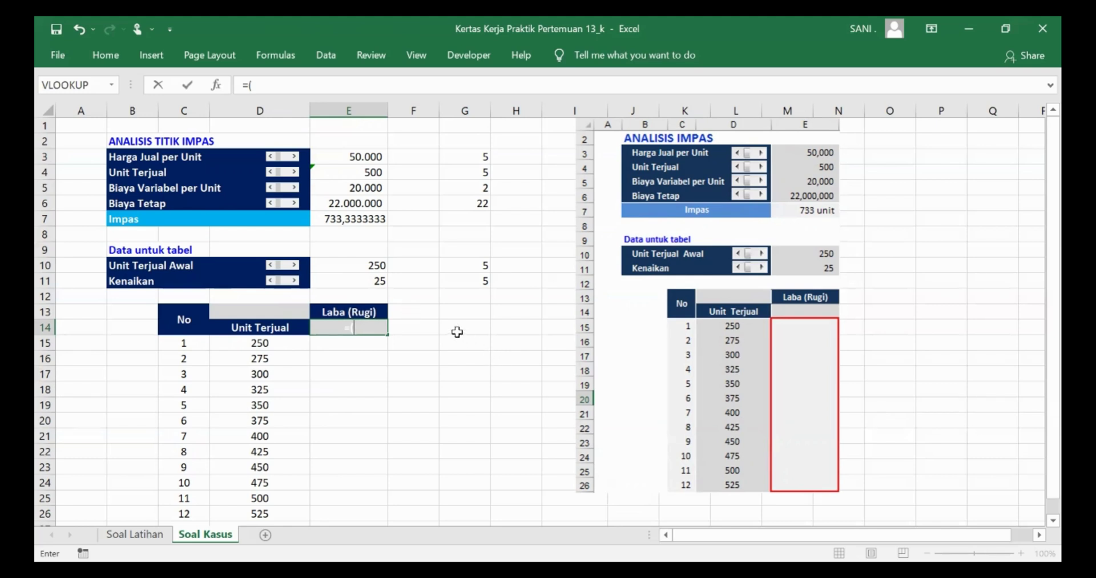
key("Escape")
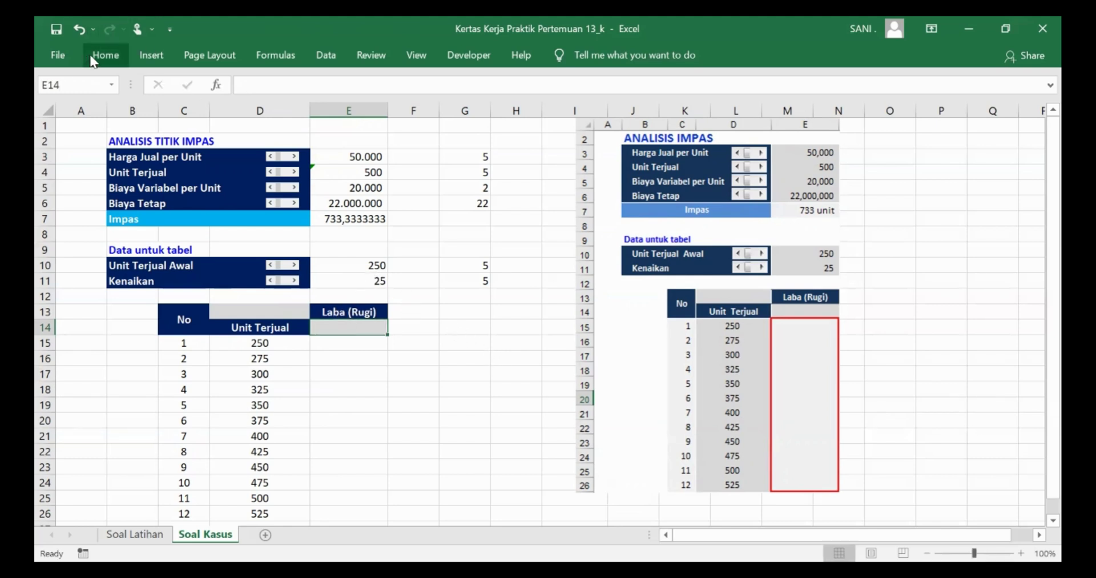
Set the font colour of cell E14 below the Laba (Rugi) heading to black.
left_click(116, 65)
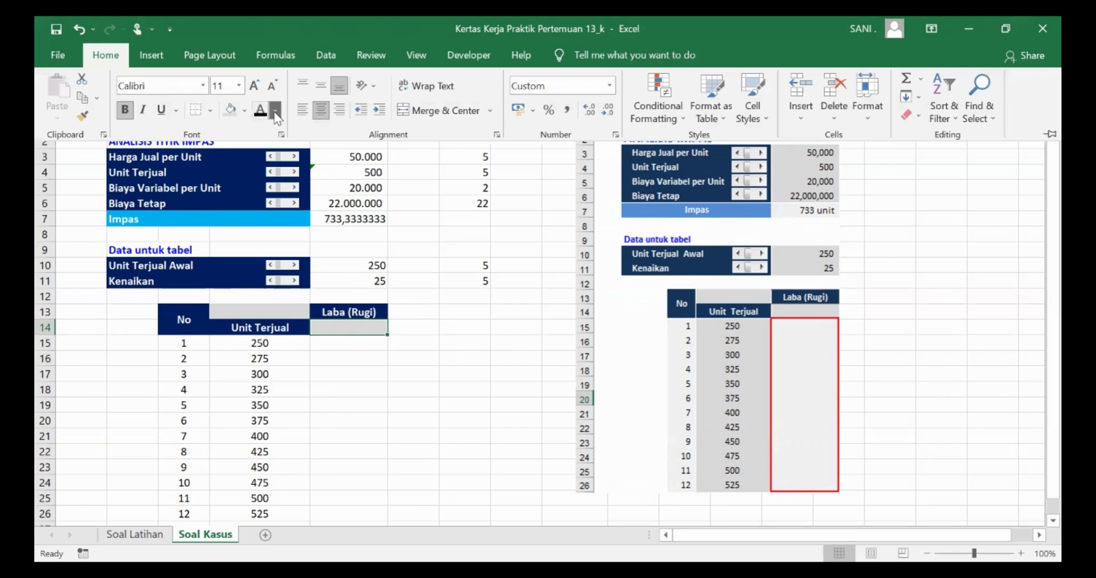
left_click(275, 111)
left_click(351, 316)
Enter the formula =(E3*E4)-((E4*E5)+E6) in cell E14 below the Laba (Rugi) heading.
type("=(")
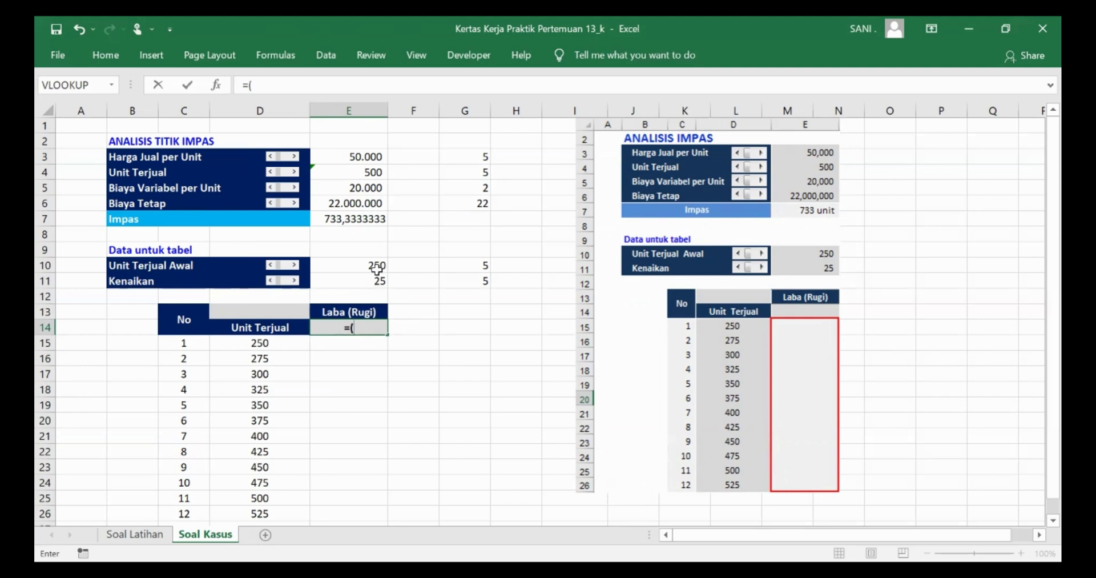
left_click(362, 157)
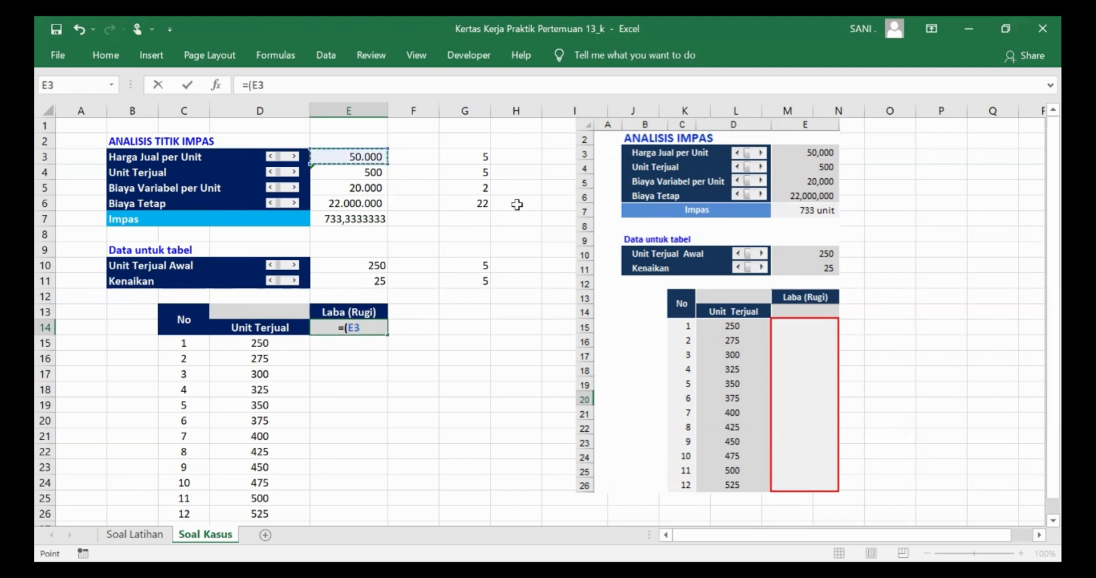
type("*")
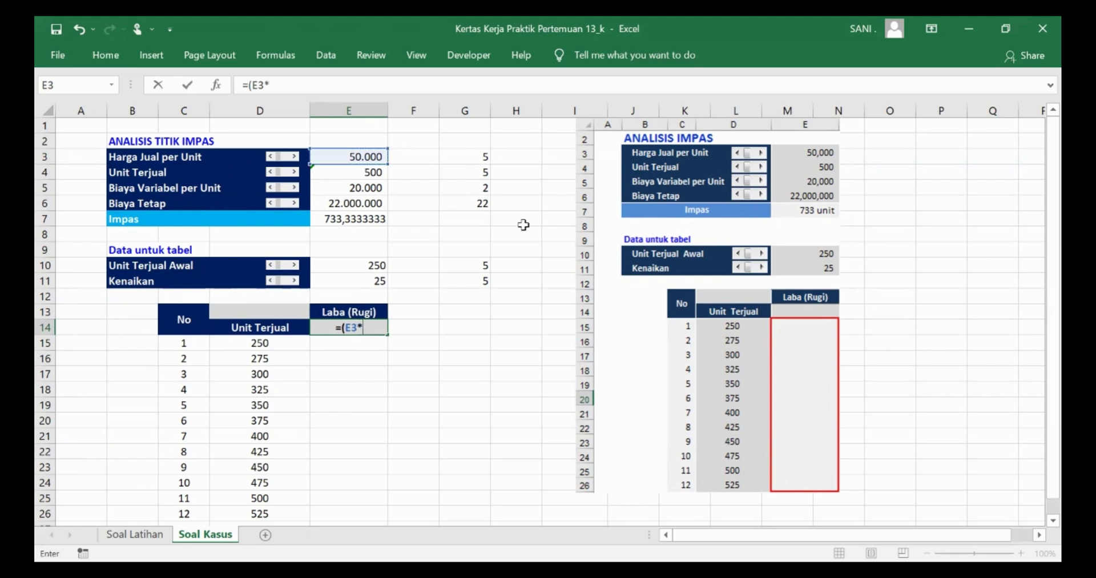
left_click(367, 172)
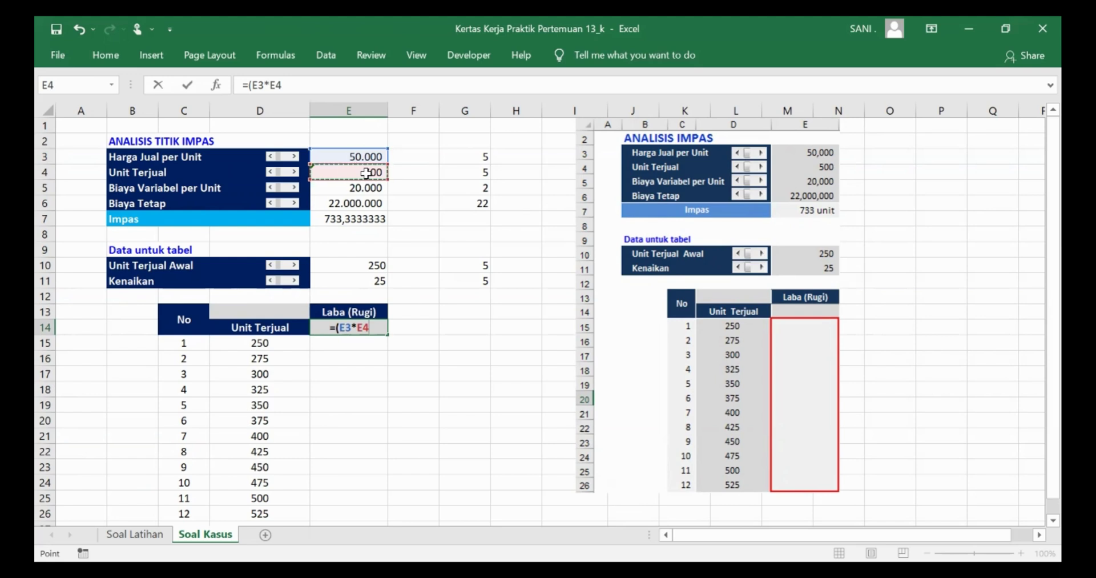
type(")-")
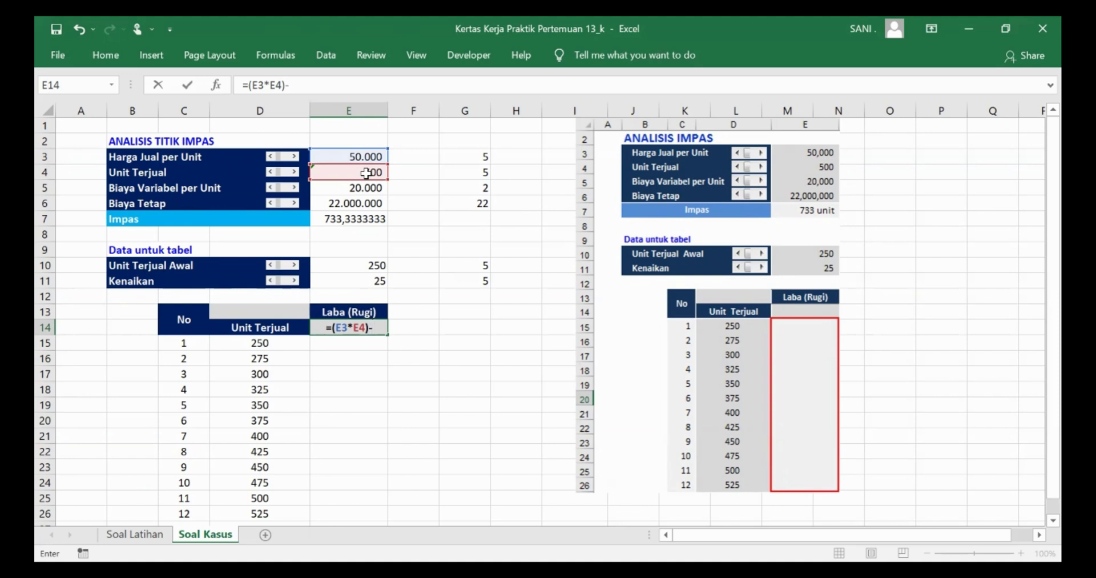
type("((")
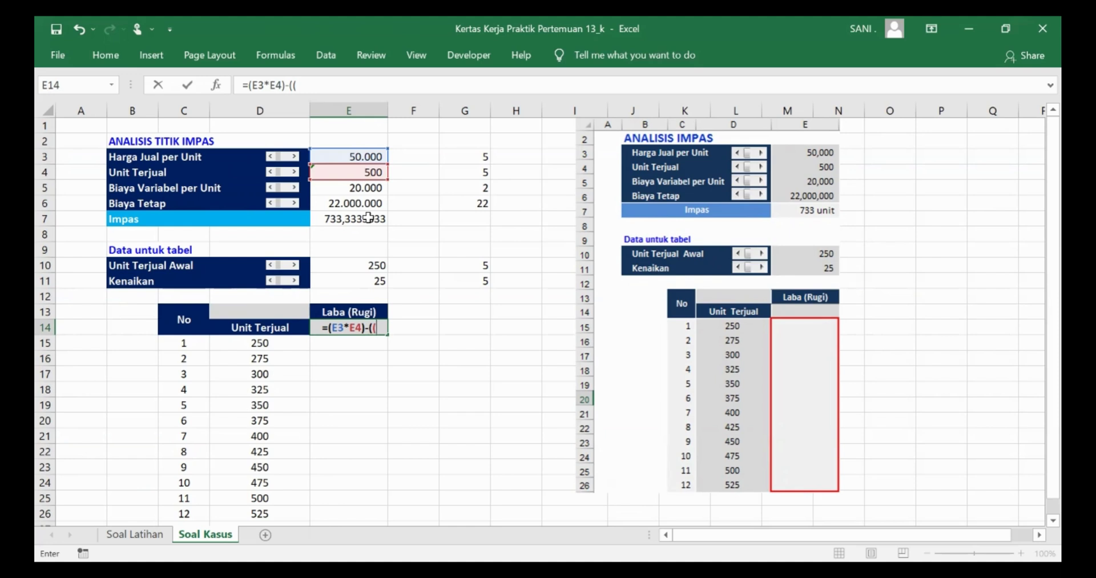
left_click(370, 172)
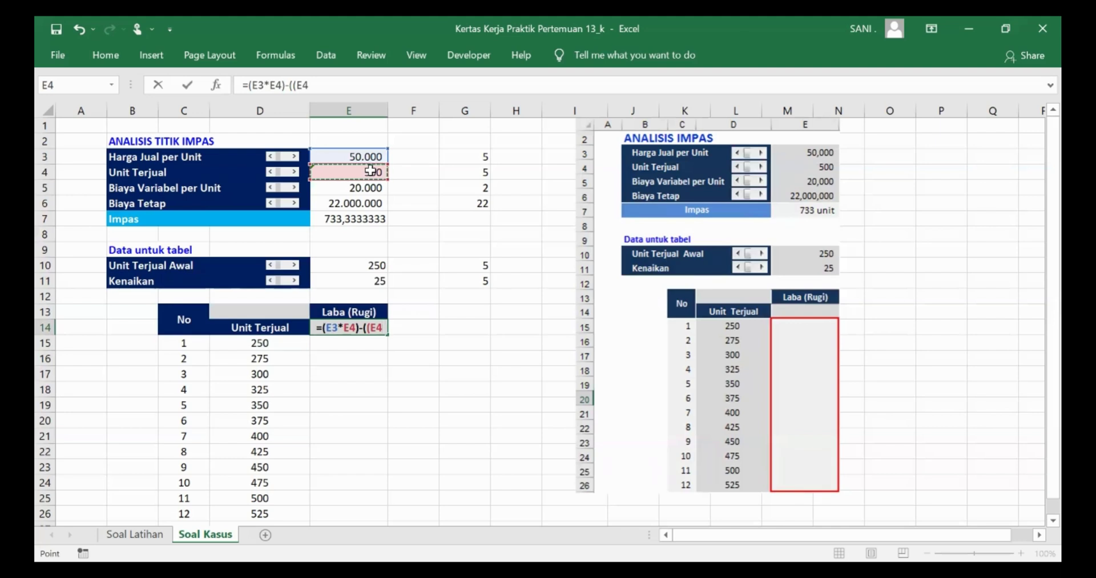
type("*")
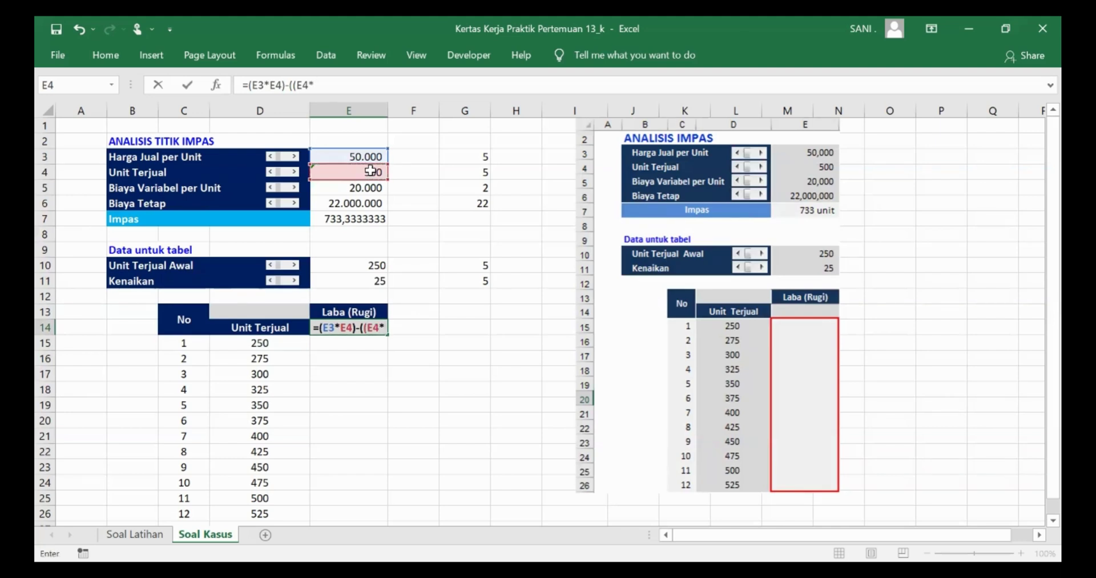
left_click(375, 189)
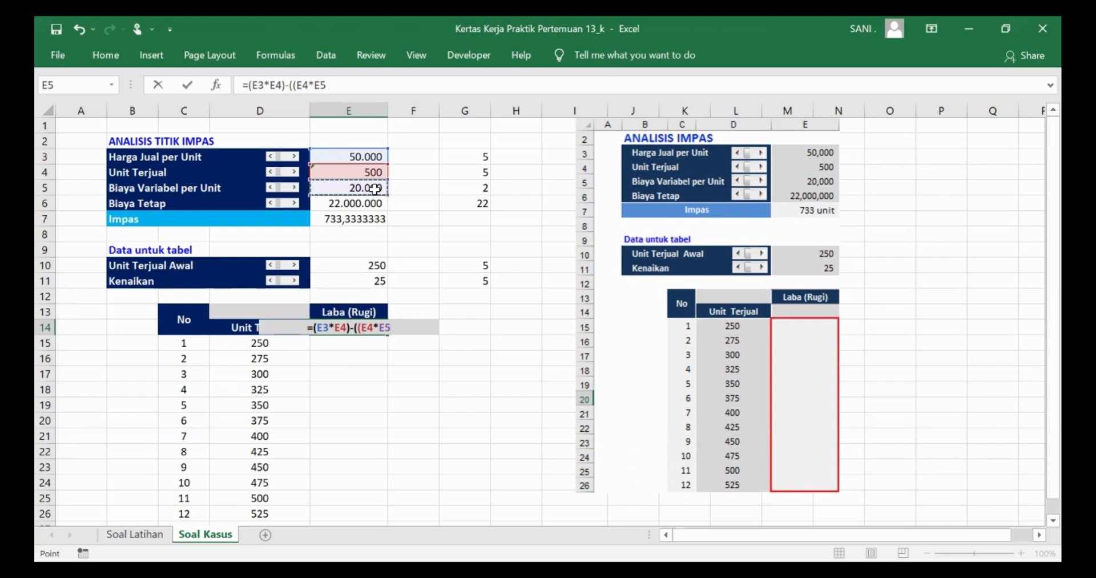
type(")+")
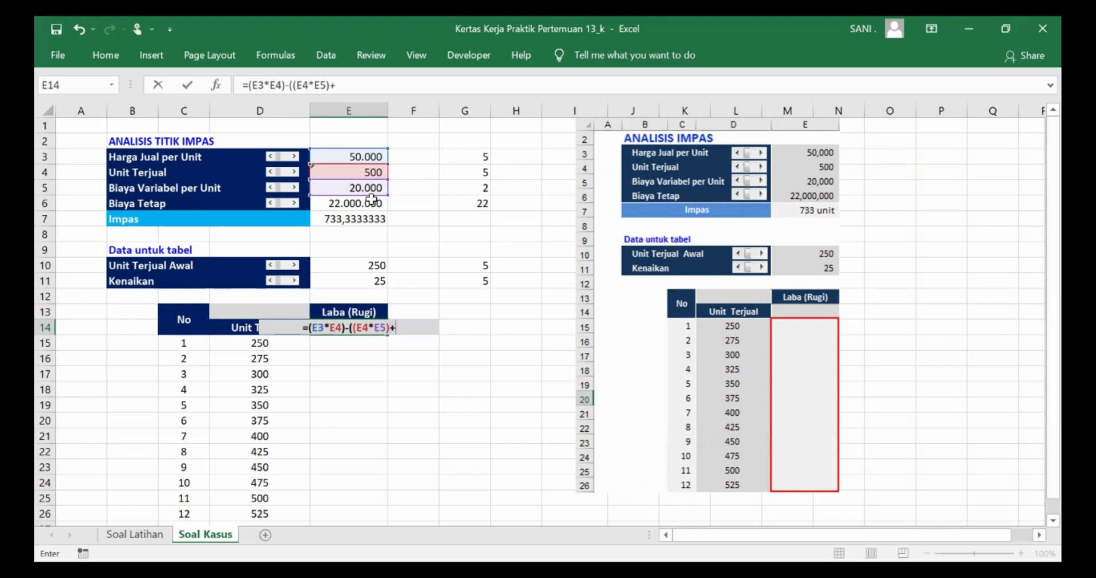
left_click(372, 200)
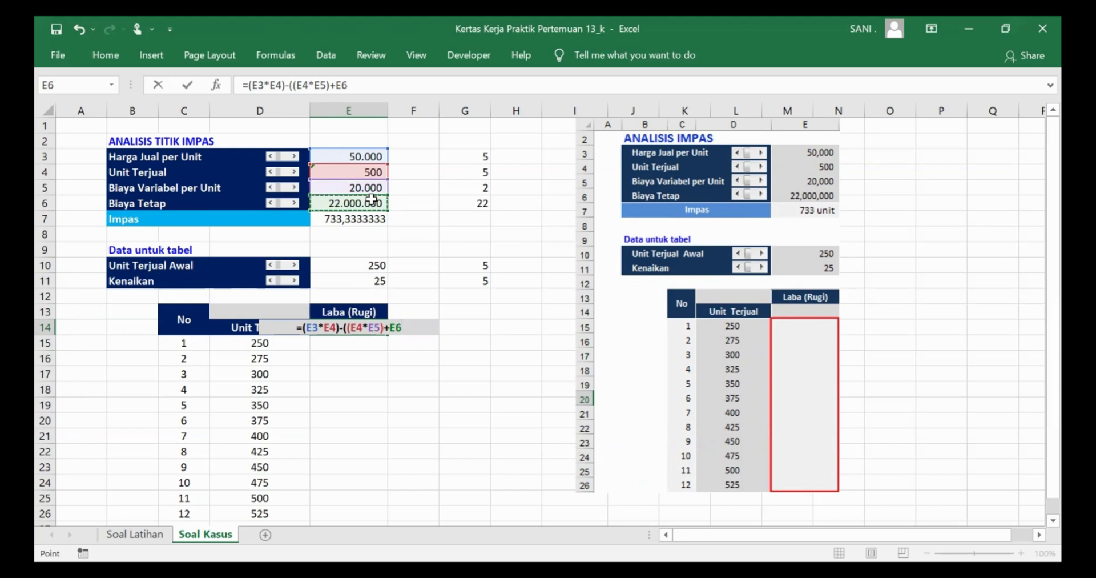
type(")")
key("Return")
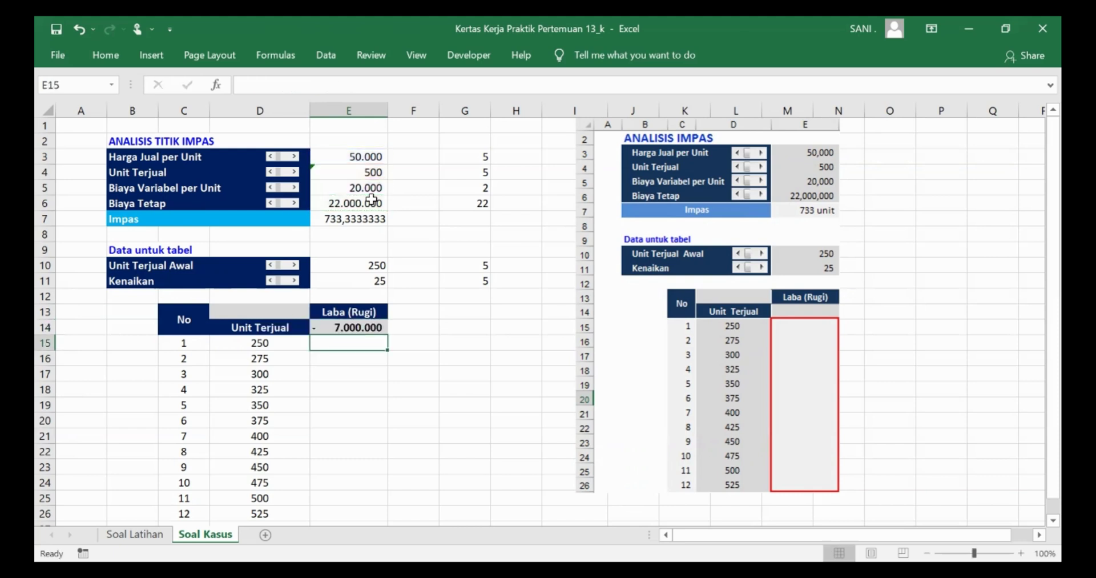
Check the Laba (Rugi) formula in E14 against the price, unit and cost cells E3:E6 it refers to.
left_click(354, 326)
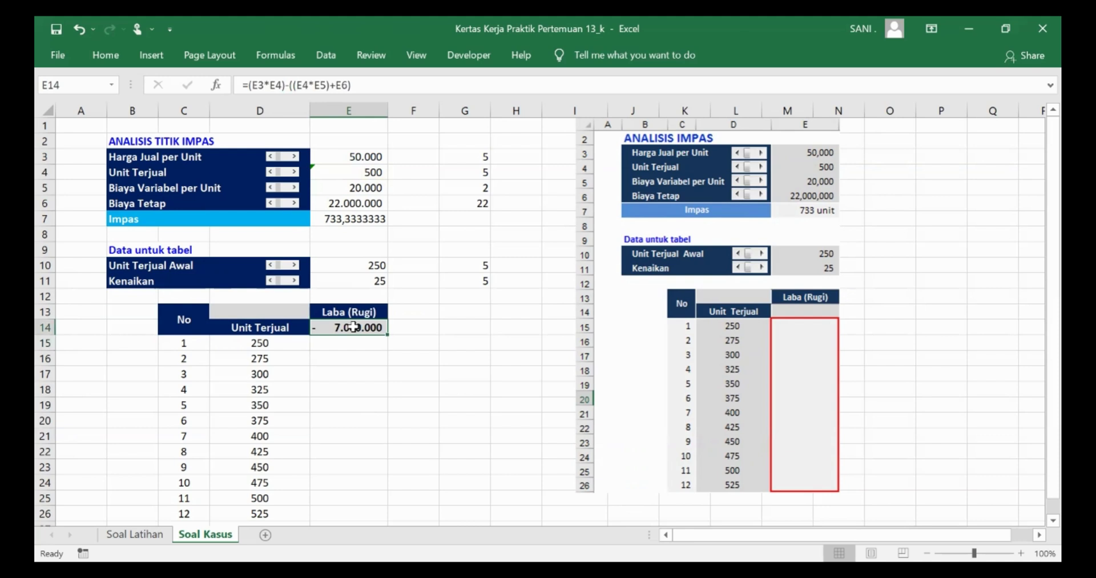
left_click(367, 156)
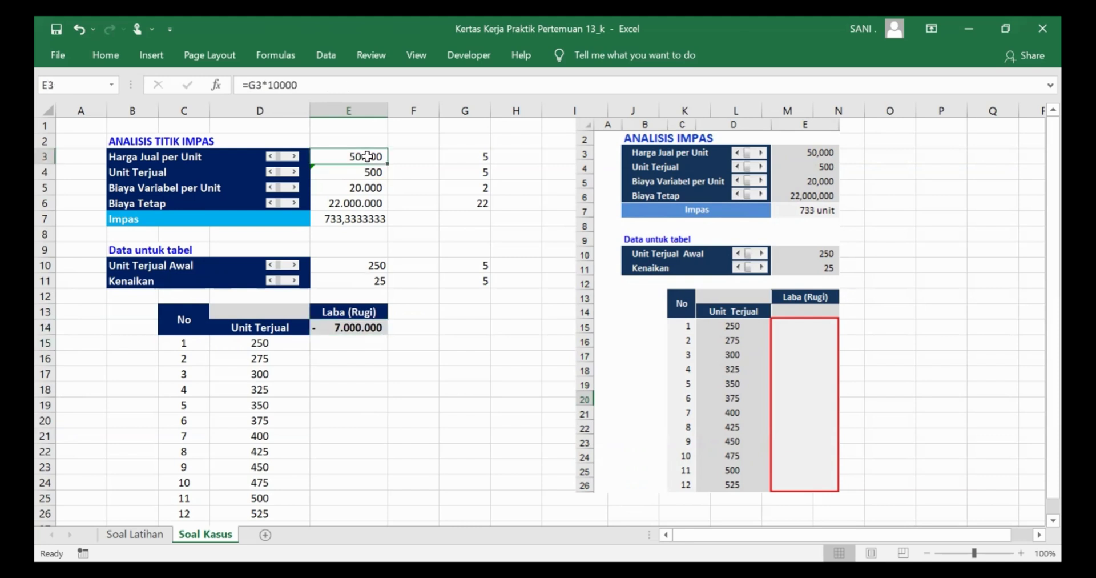
left_click(374, 186)
left_click(376, 173)
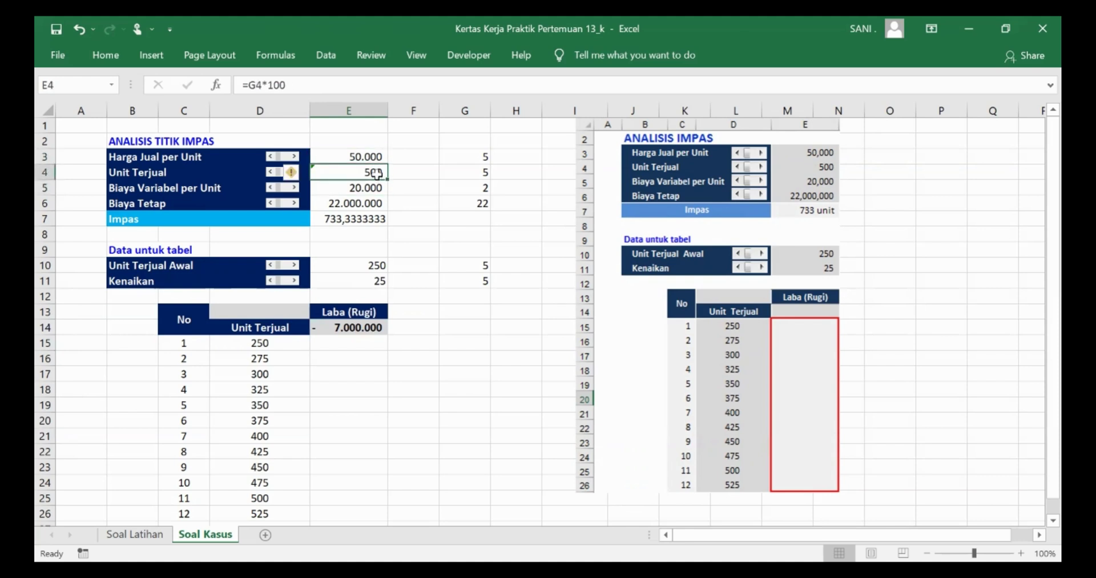
left_click(378, 186)
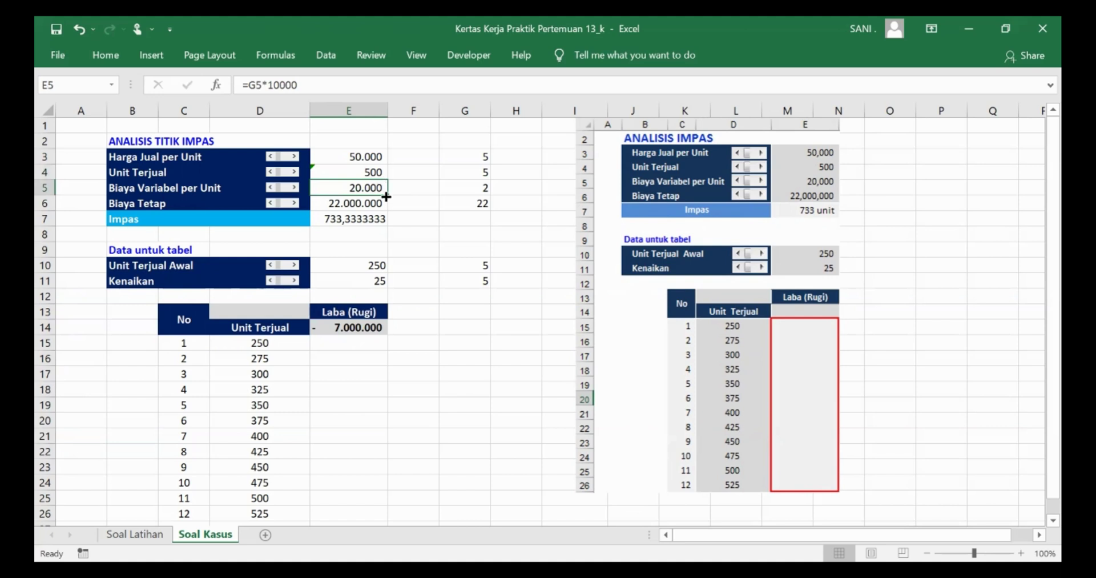
left_click(378, 208)
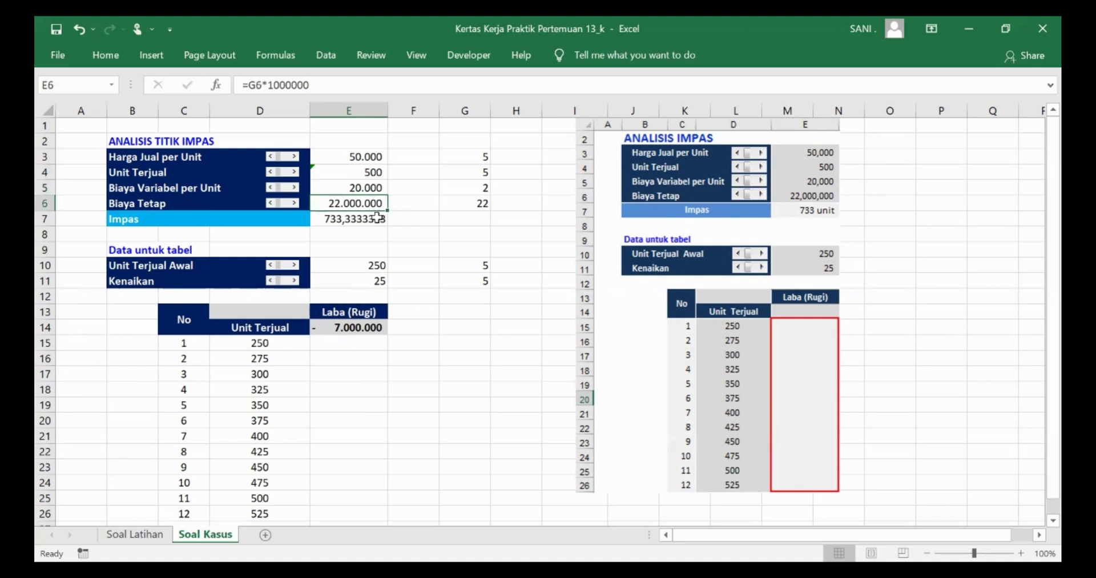
left_click(354, 327)
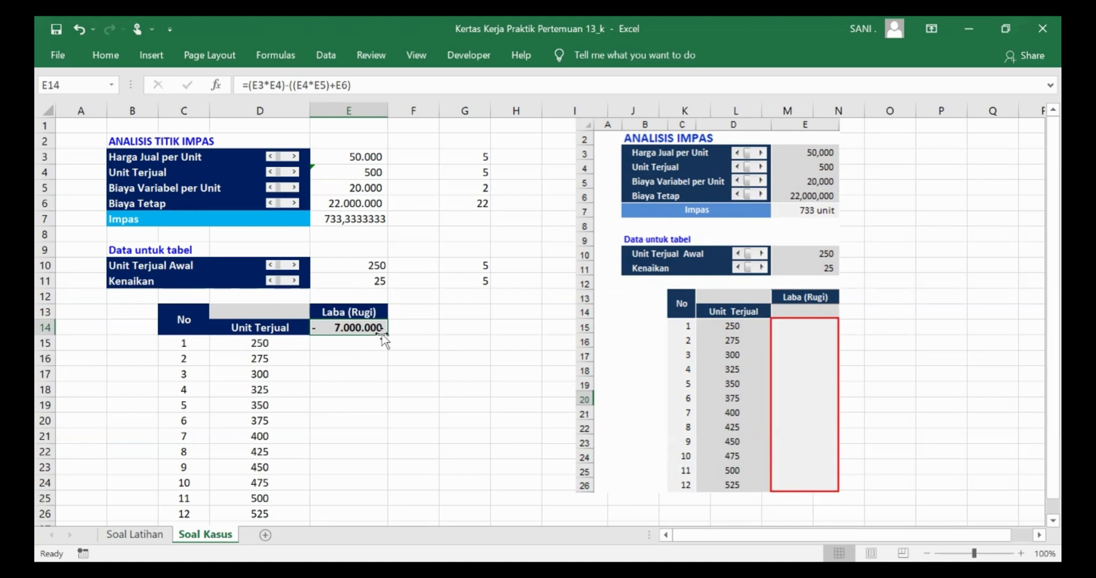
left_click(469, 327)
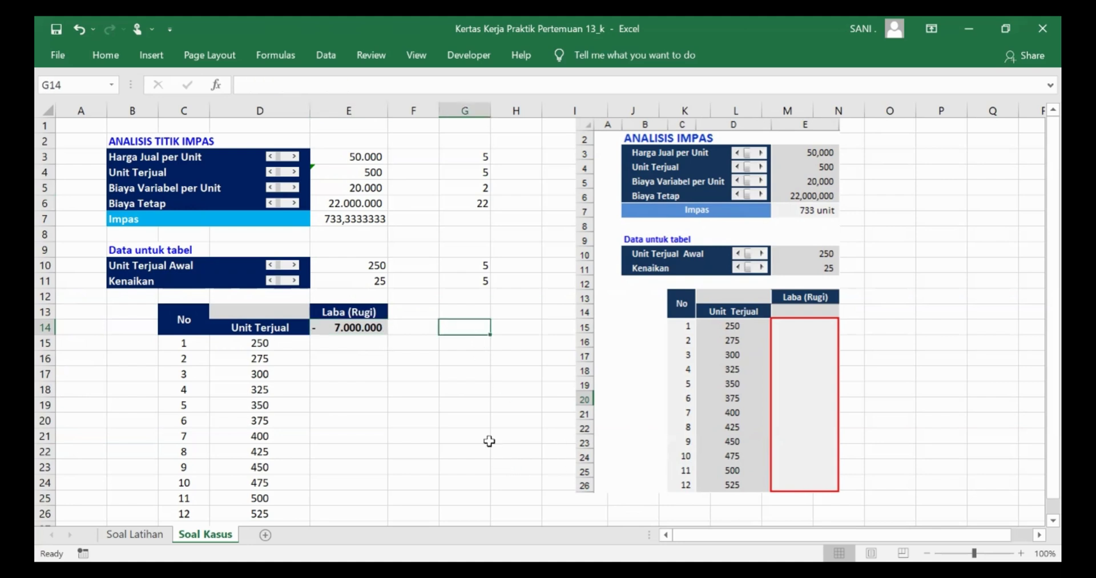
Move the reference table picture over to start at column K, clearing columns I and J, and recheck cells E4 and E14.
left_click_drag(710, 379, 824, 377)
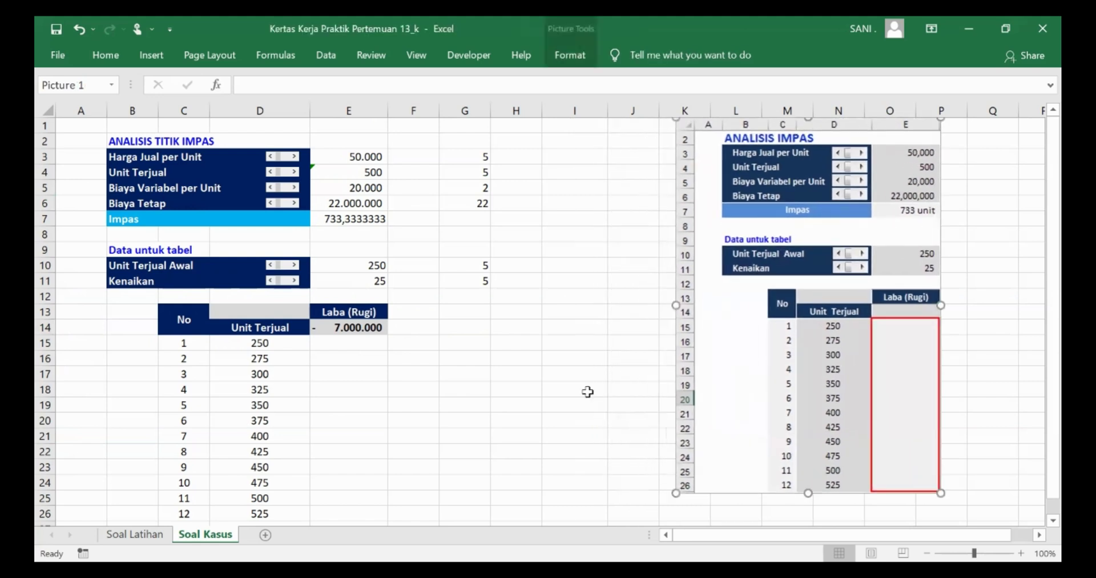
left_click(364, 173)
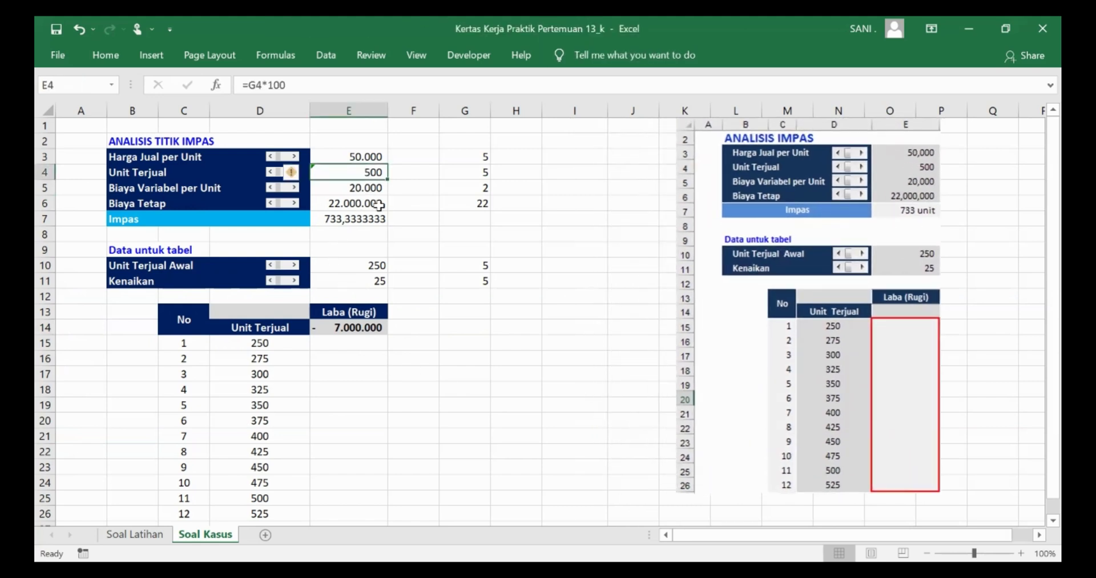
left_click(357, 327)
Enter the labels Pendapatan in H14 and Biaya in H15 beside the Laba (Rugi) table.
left_click(512, 324)
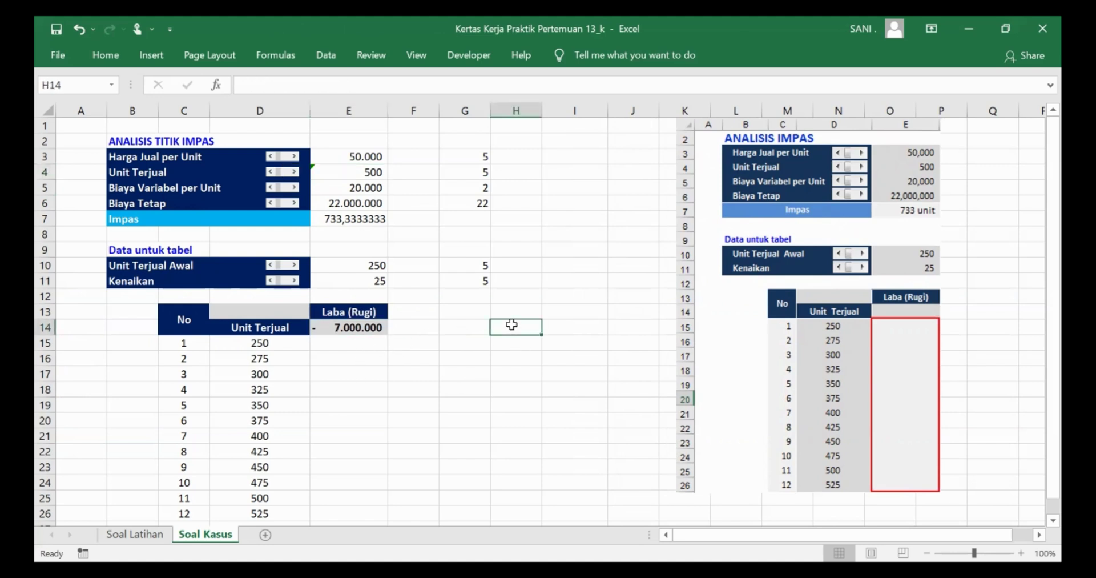
type("Pe")
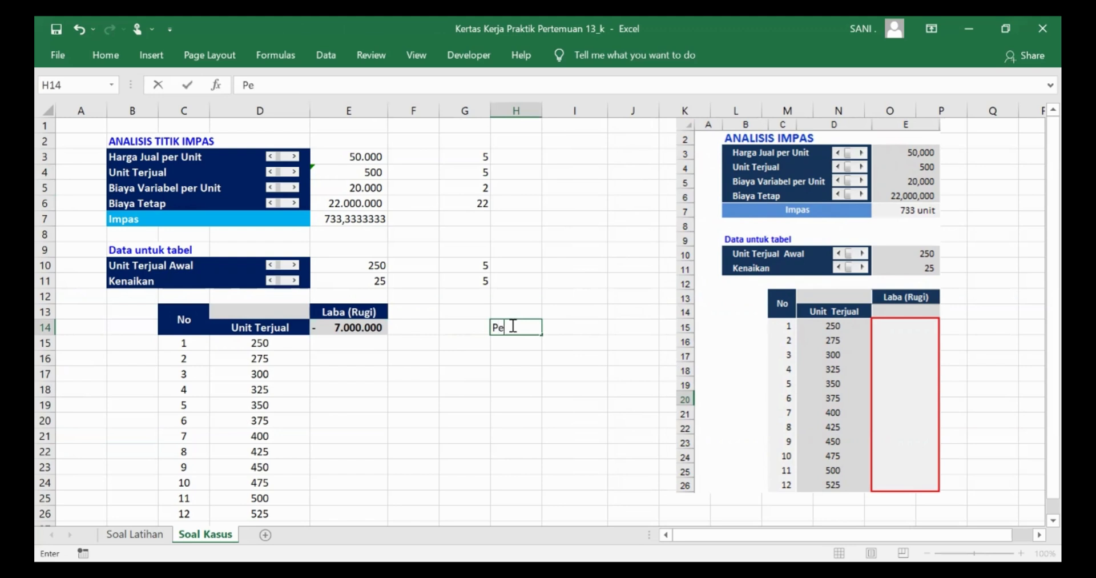
type("ndapatan")
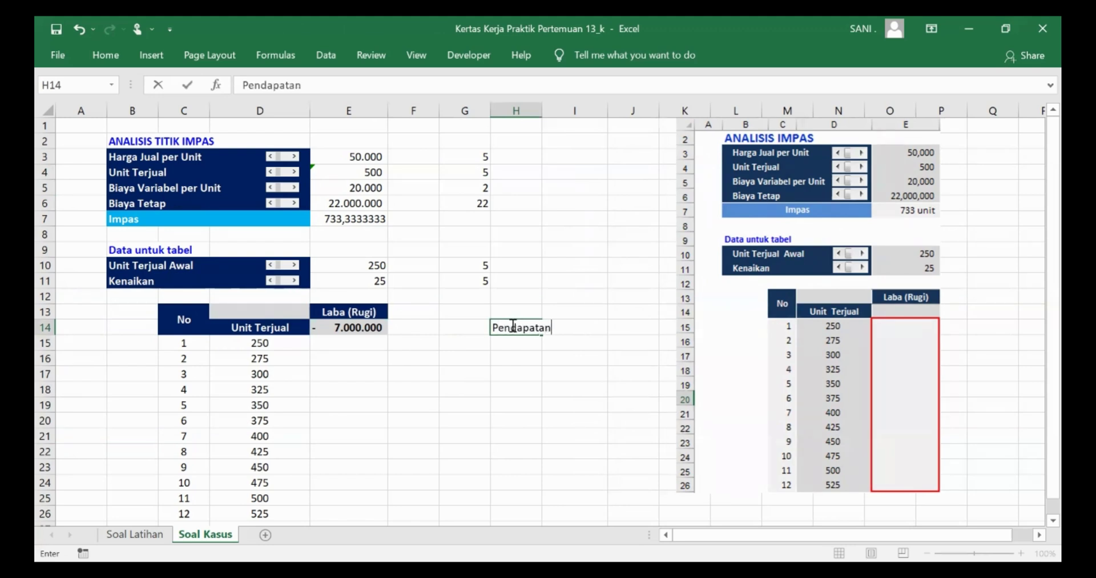
key("Return")
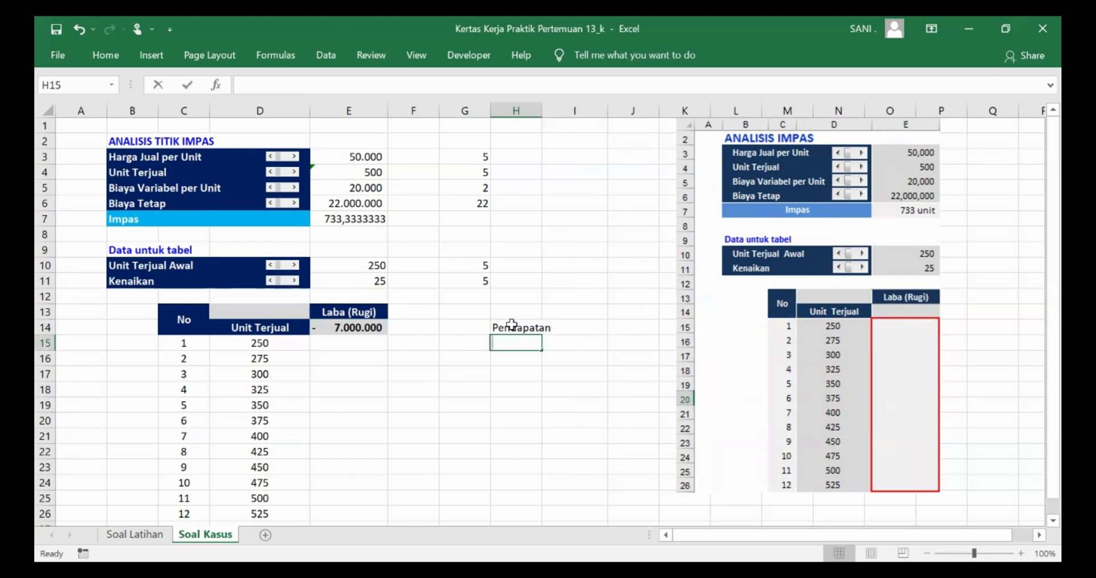
type("Biaya")
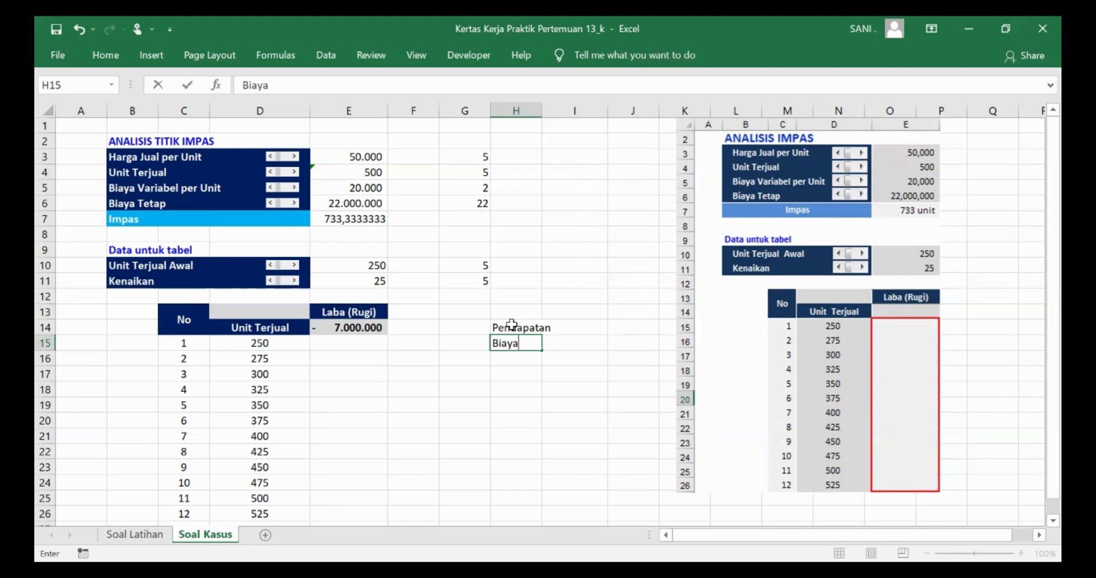
Calculate the Pendapatan in J14 as Harga Jual per Unit times Unit Terjual with =E3*E4.
left_click(625, 332)
type("=")
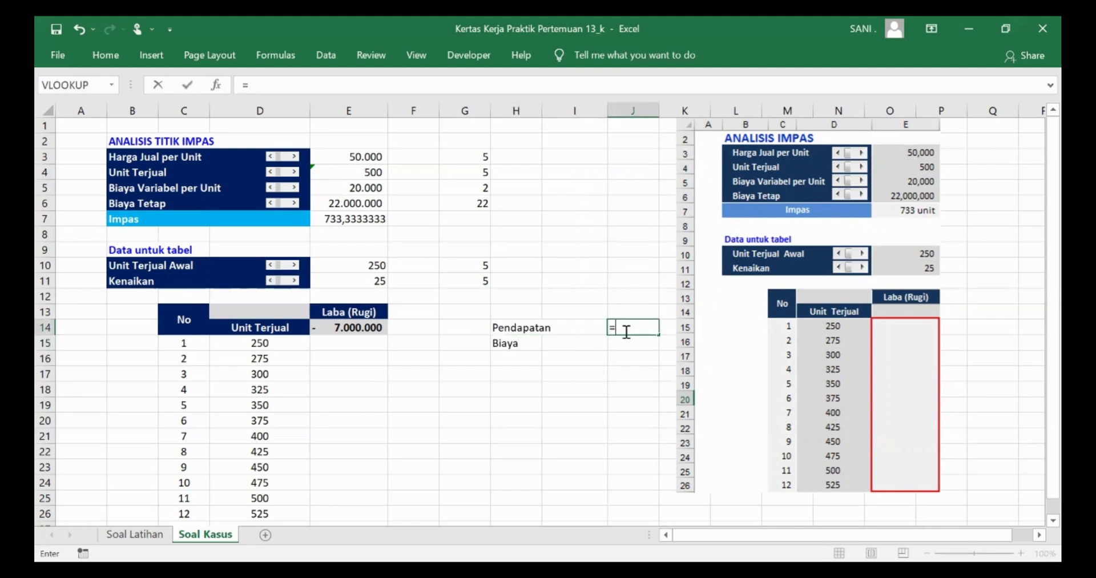
left_click(358, 166)
left_click(360, 158)
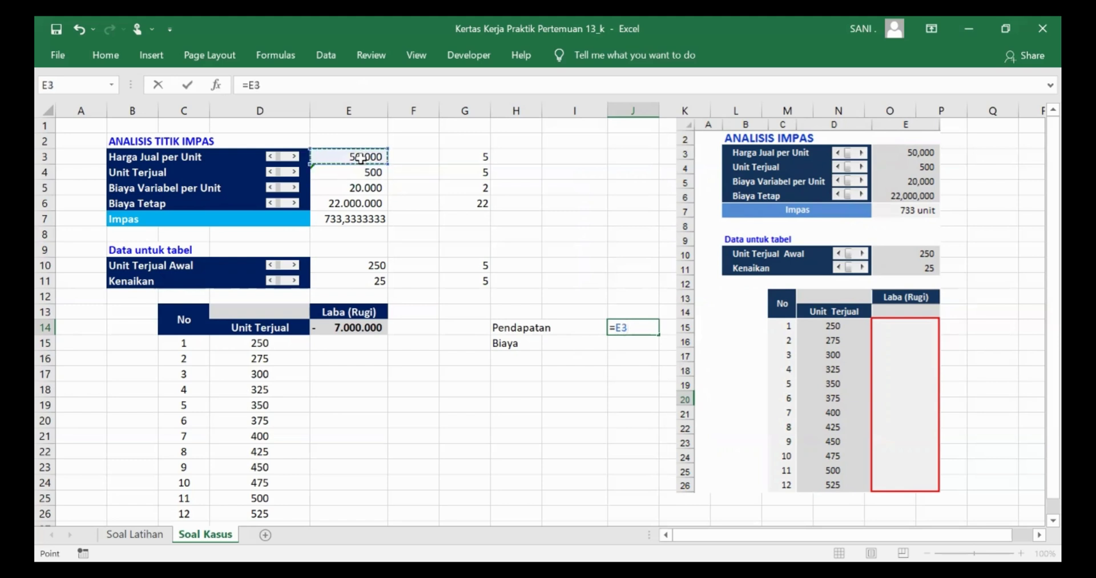
type("*")
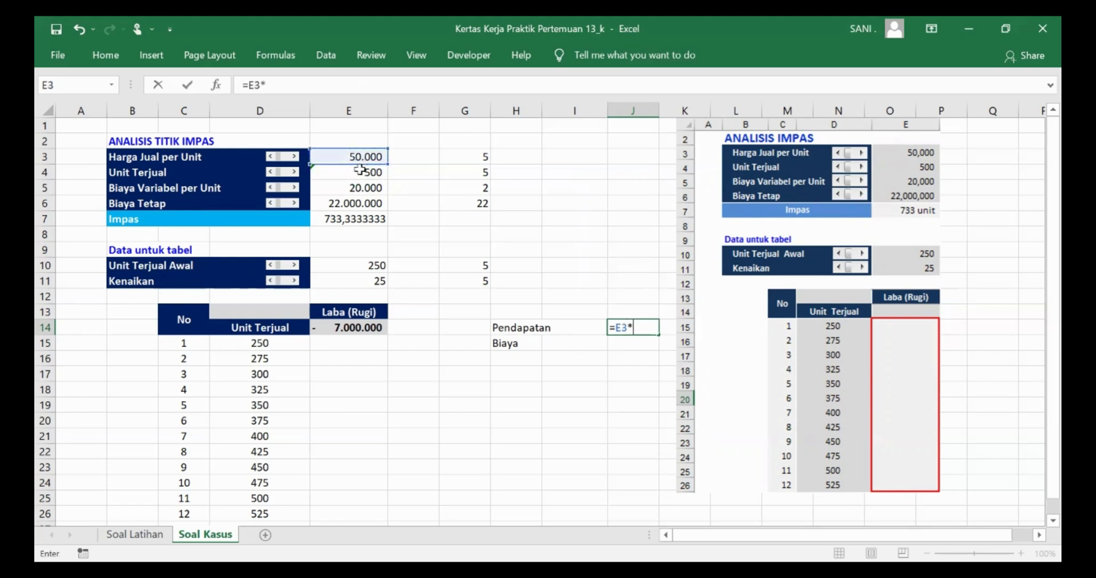
left_click(360, 170)
key("Return")
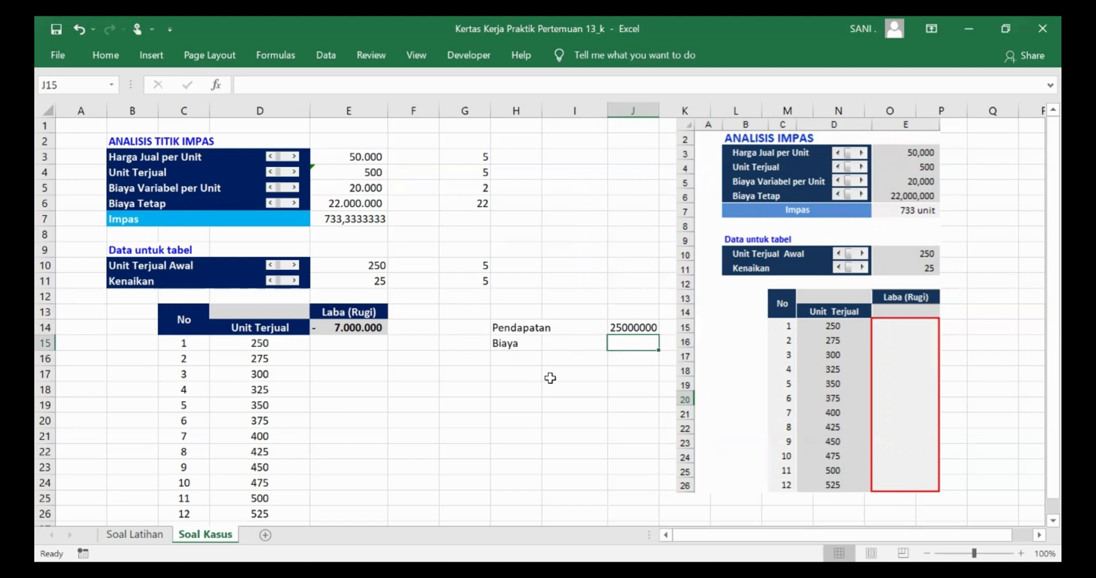
Add the cost labels "- Variabel" in H16 and "- Tetap" in H17 under Biaya.
left_click(531, 357)
type("'")
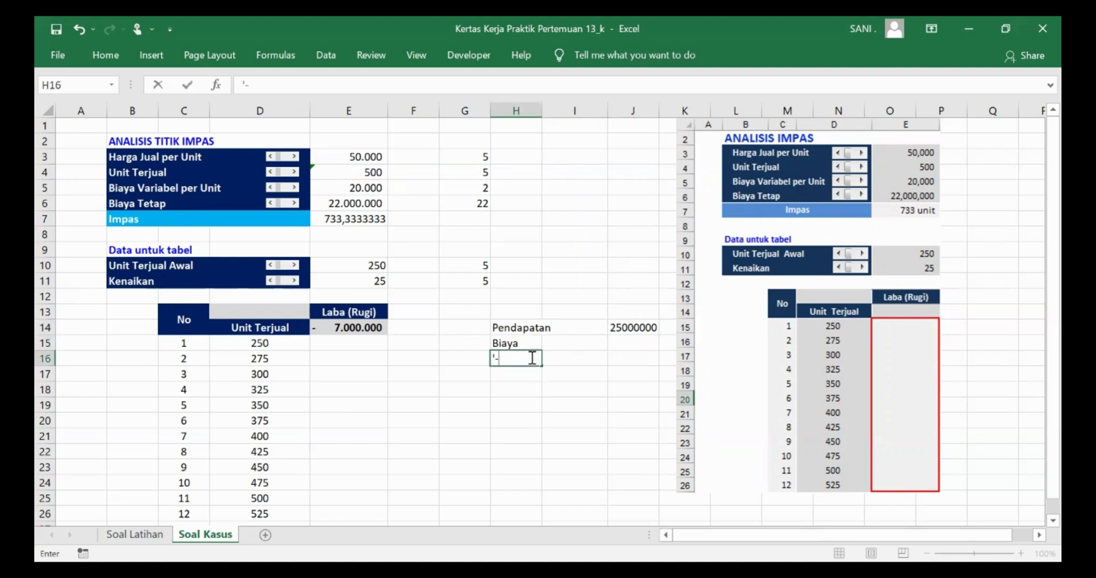
type("- Variabel")
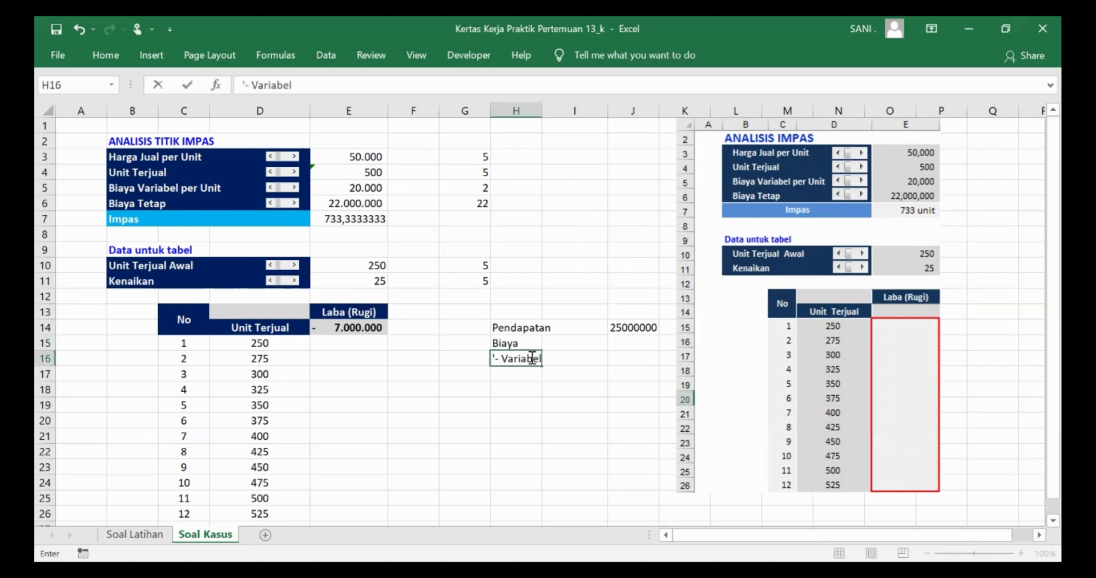
key("Return")
type("'-")
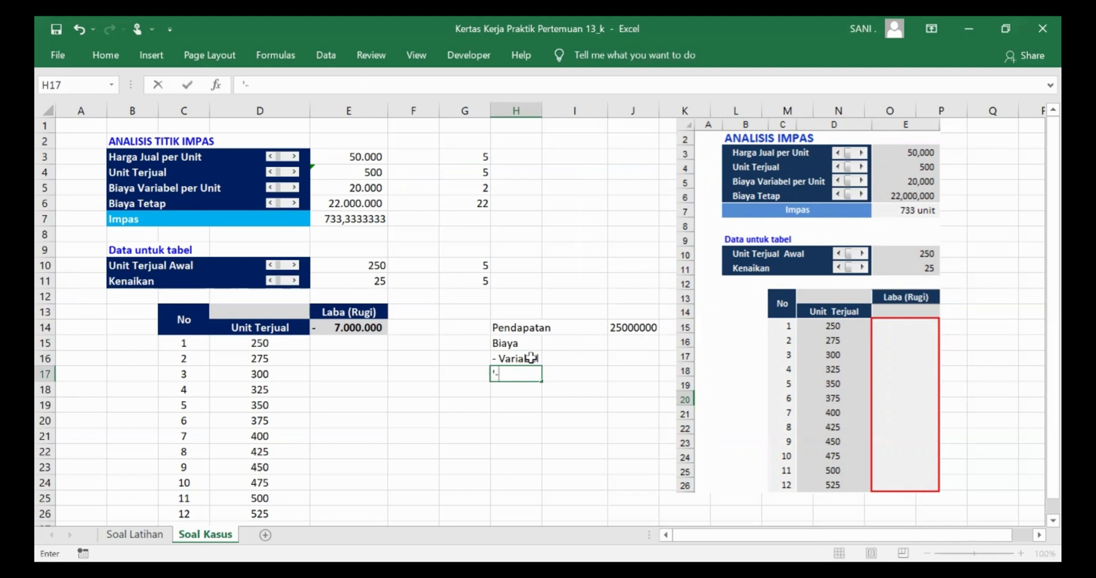
type(" Tetap")
Calculate the variable cost in J16 as Unit Terjual times Biaya Variabel per Unit with =E4*E5.
left_click(623, 359)
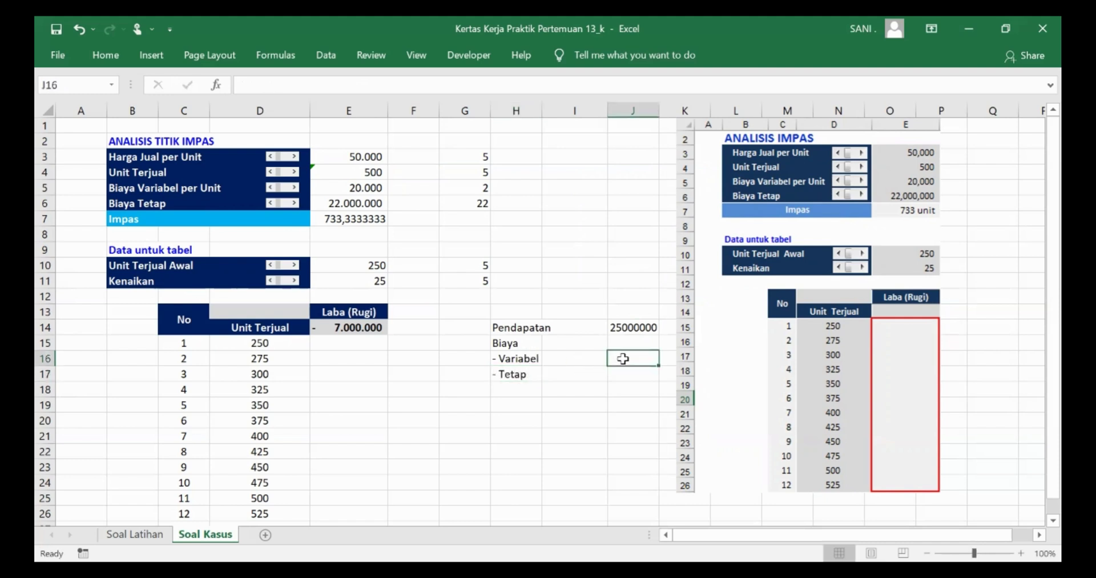
type("=")
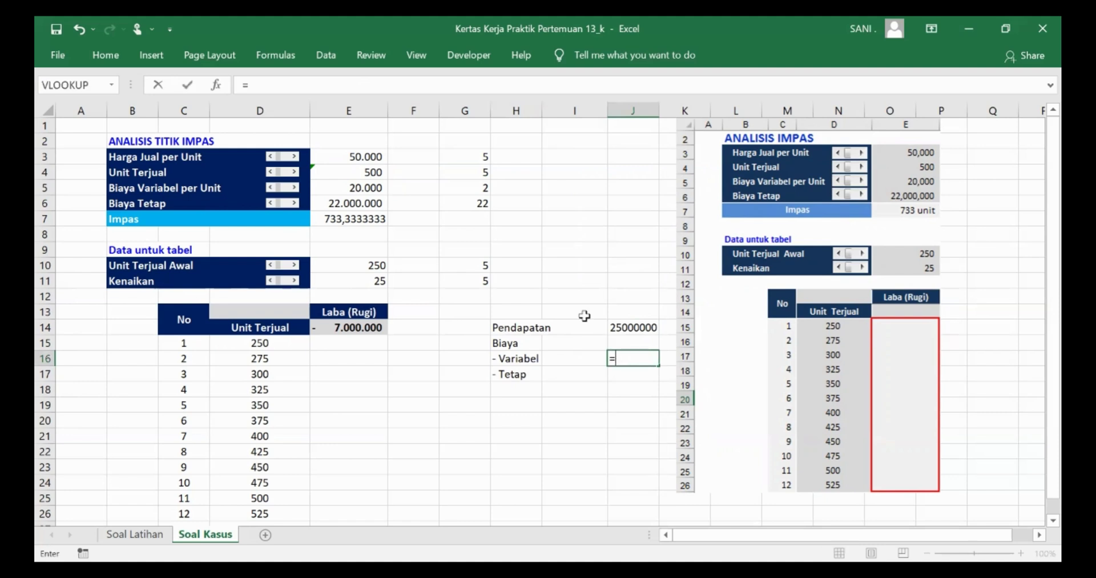
left_click(351, 170)
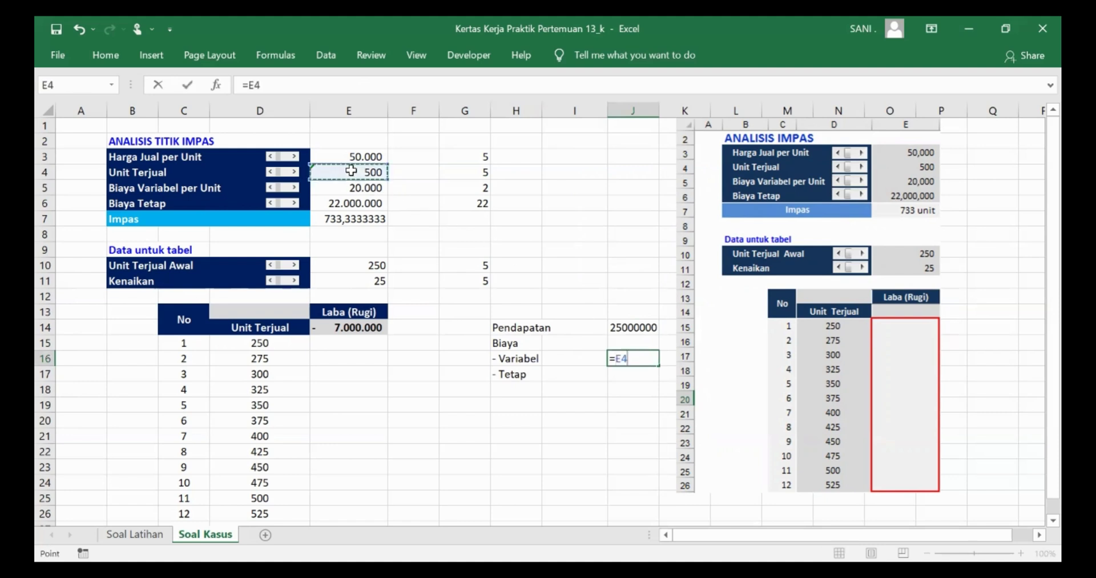
type("*")
left_click(362, 188)
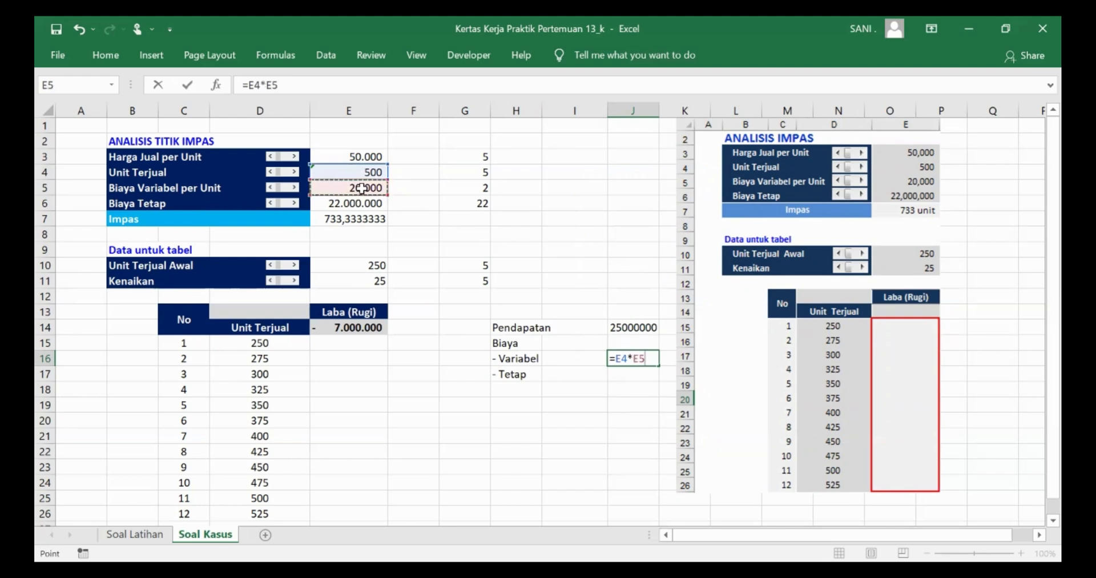
key("Return")
Link the fixed cost in J17 to the Biaya Tetap value with =E6.
type("=")
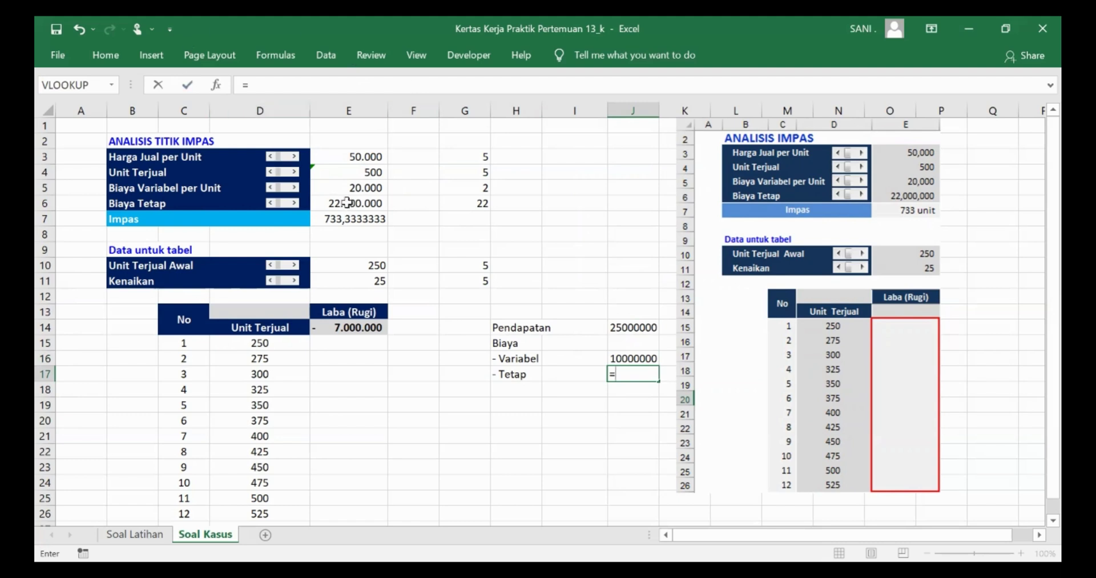
left_click(348, 201)
key("Return")
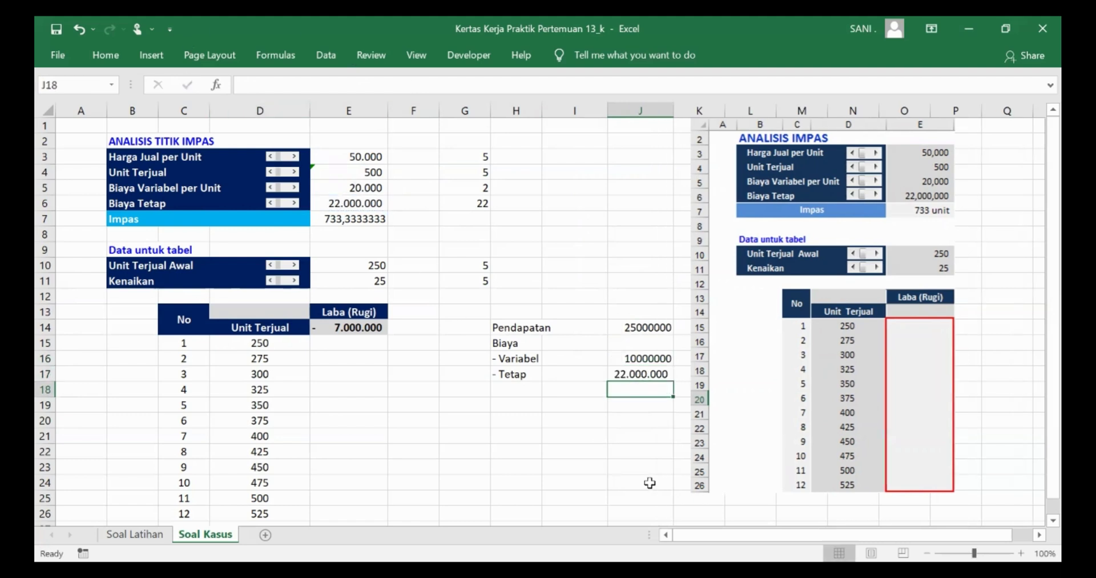
Calculate the profit or loss in J18 by subtracting both costs from Pendapatan with =J14-J16-J17.
type("=")
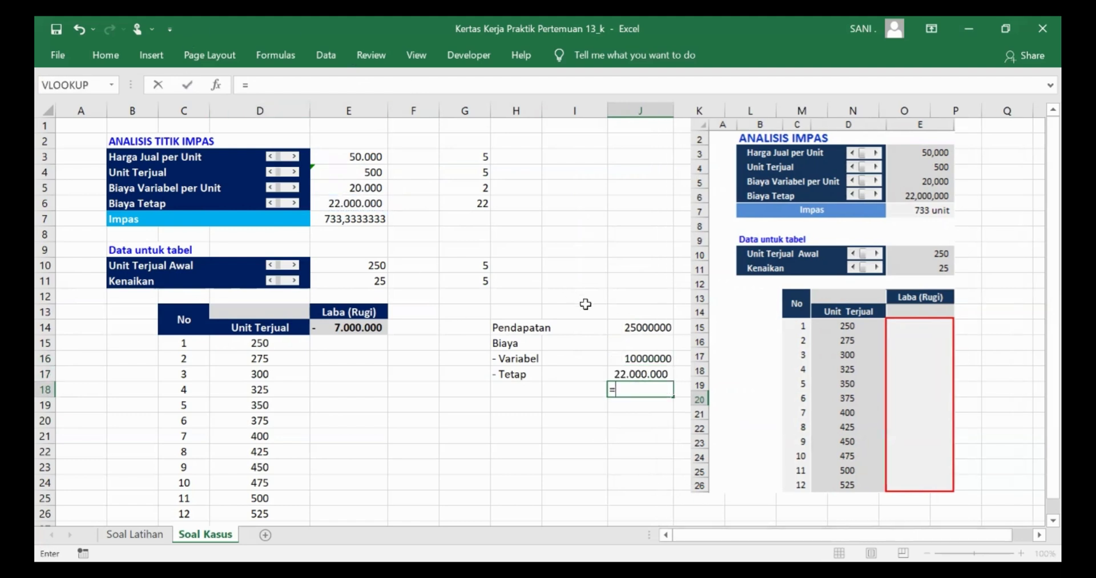
left_click(617, 328)
type("-")
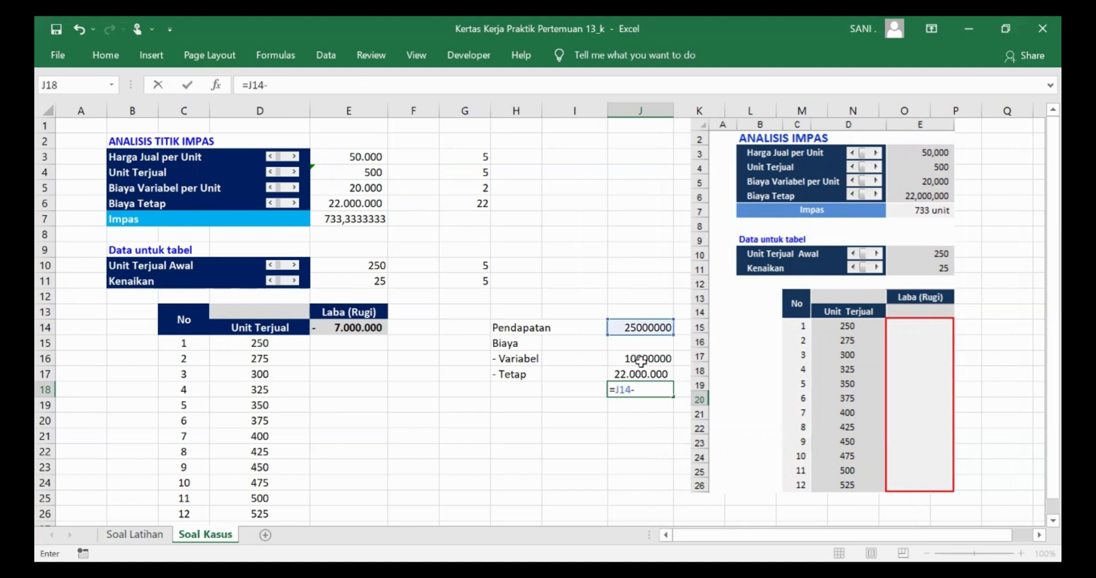
left_click(641, 359)
type("-")
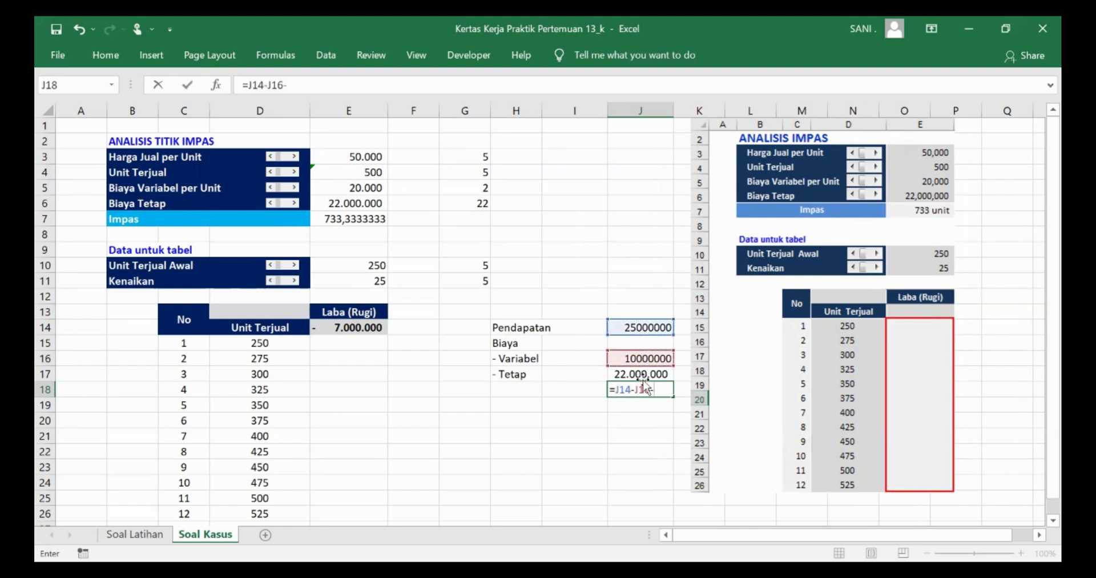
left_click(641, 375)
key("Return")
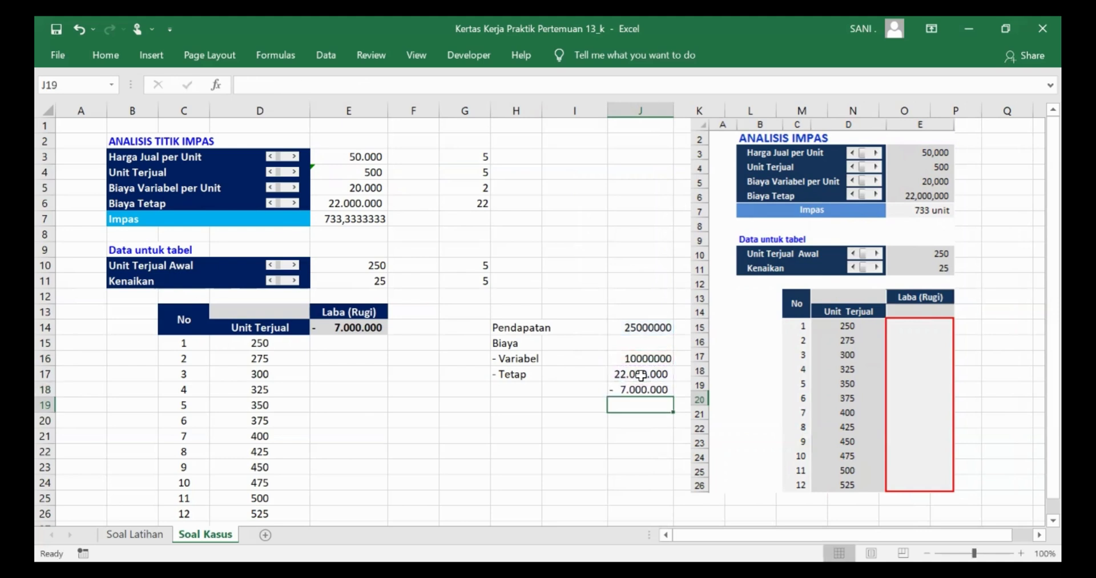
Compare the side calculation in J18 with the Laba (Rugi) formula in E14, and review the Unit Terjual inputs in D15:D26.
left_click(645, 390)
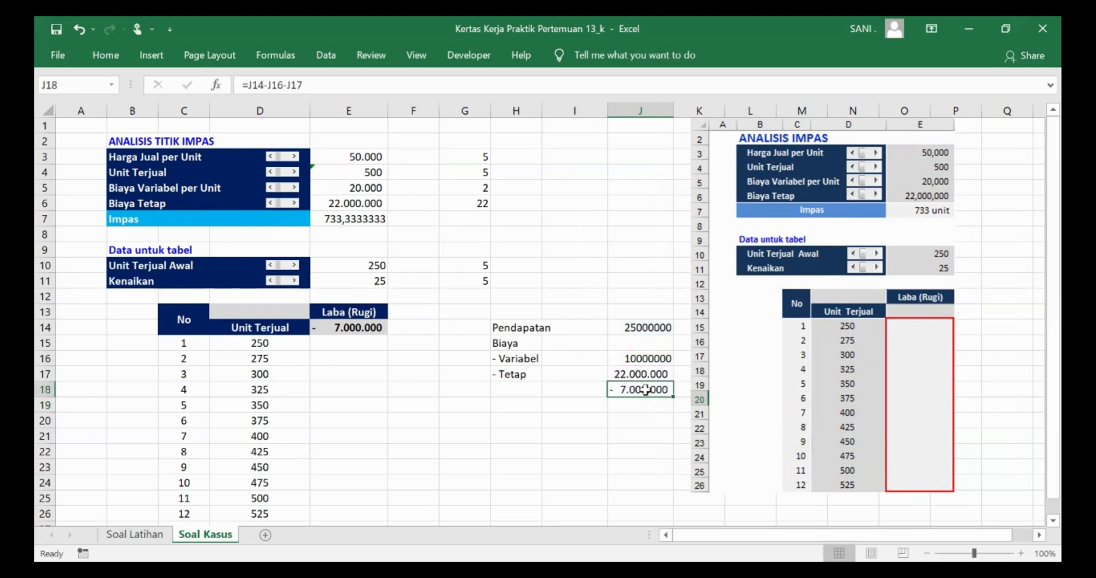
left_click(336, 330)
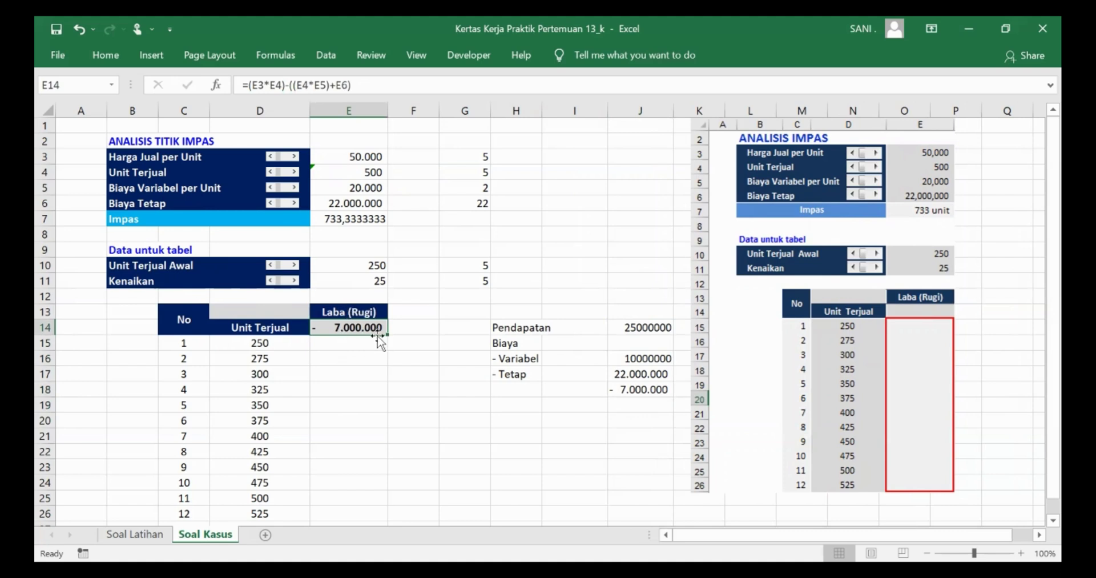
scroll(375, 337, "down", 1)
left_click(293, 294)
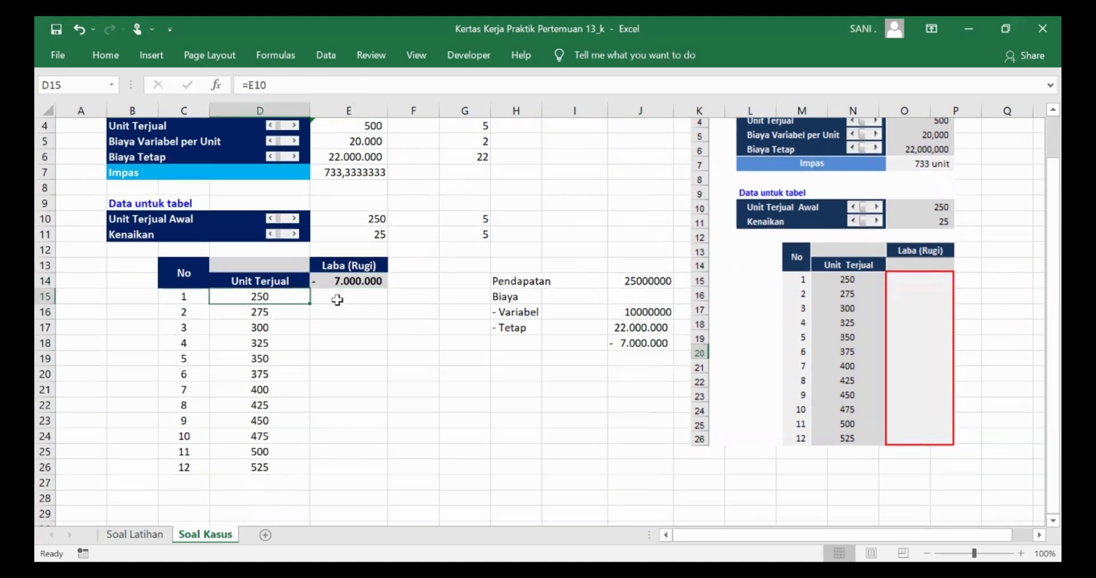
left_click(348, 281)
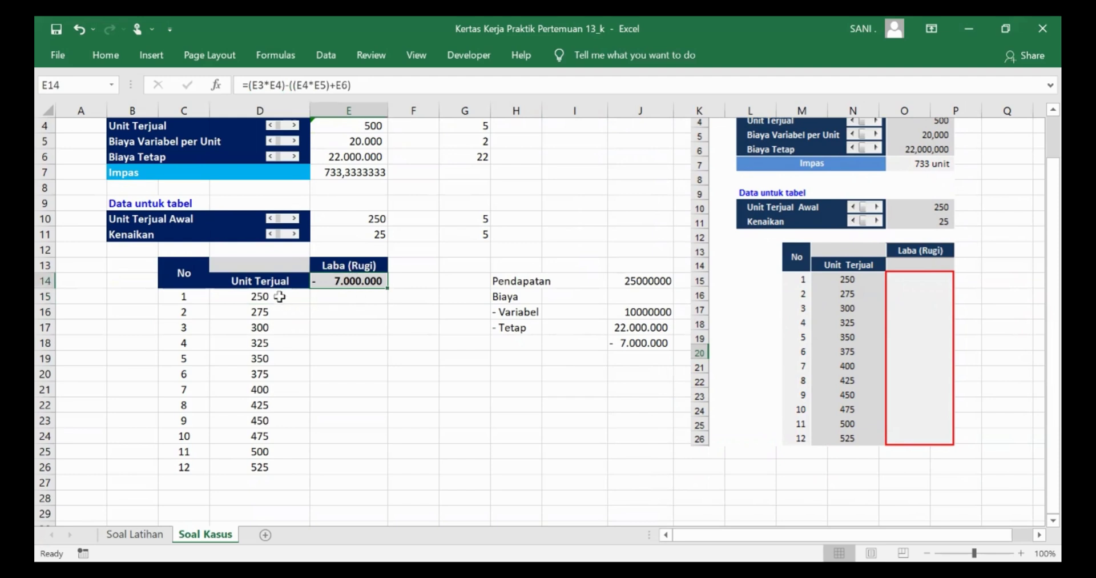
left_click_drag(278, 297, 277, 466)
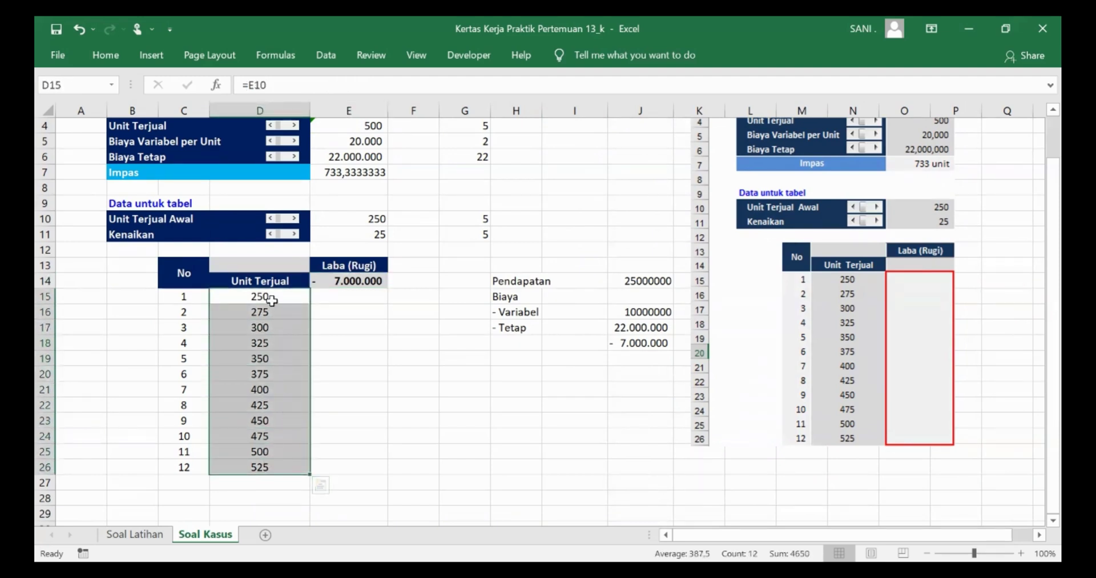
left_click_drag(272, 296, 272, 468)
left_click(358, 282)
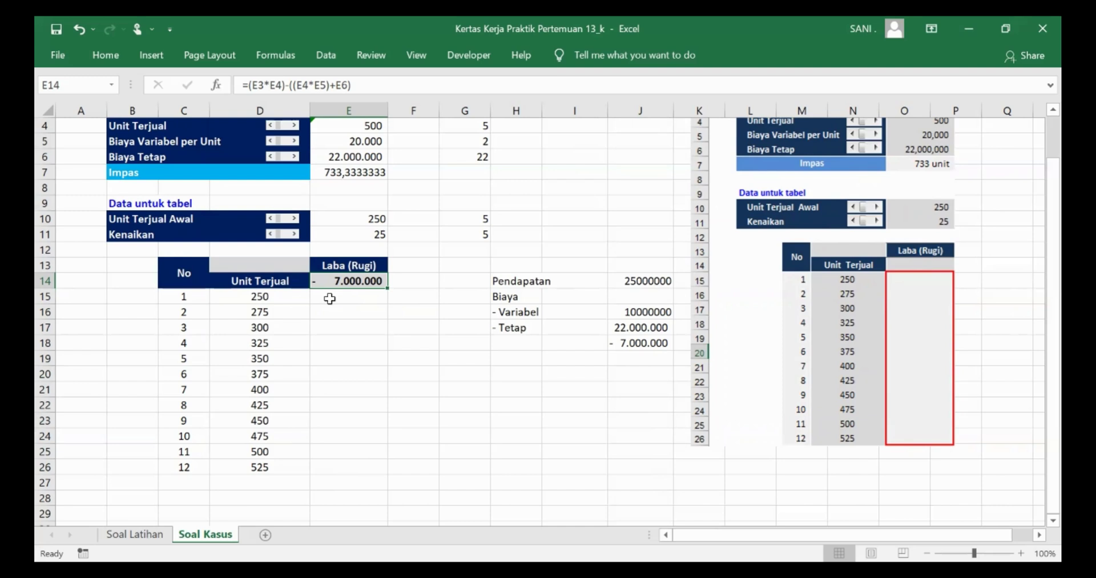
Fill the Laba (Rugi) column with a What-If Data Table over D14:E26, using E4 as the column input cell.
left_click_drag(262, 280, 343, 459)
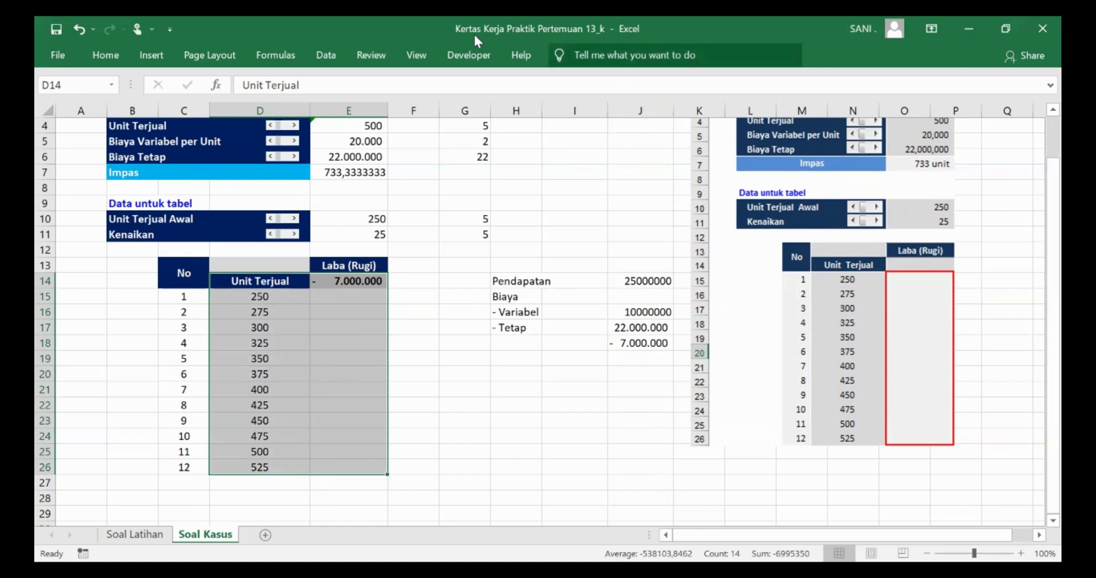
left_click(324, 63)
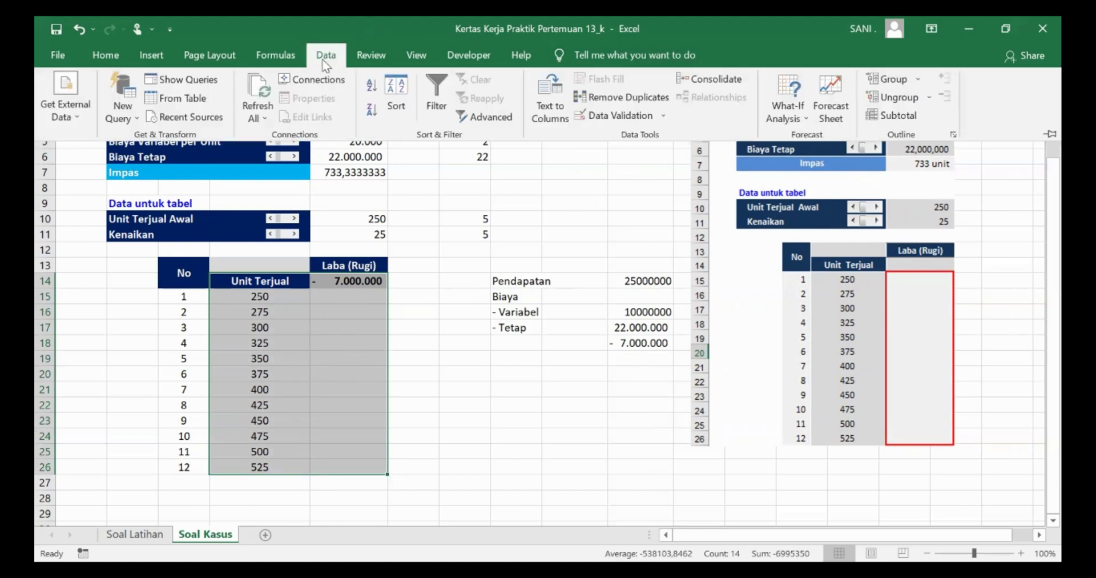
left_click(803, 118)
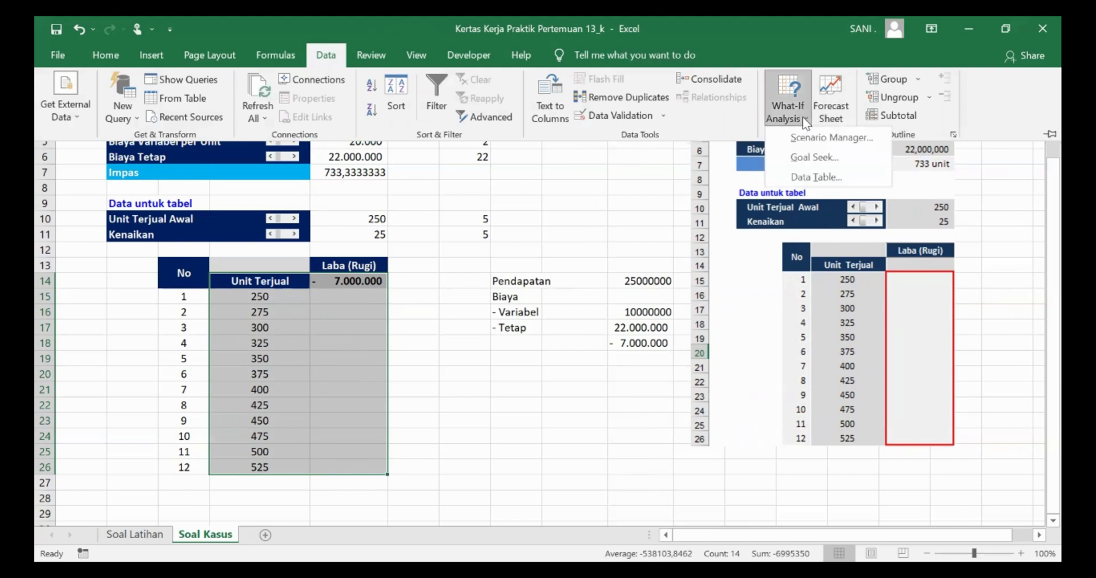
left_click(817, 177)
left_click(448, 386)
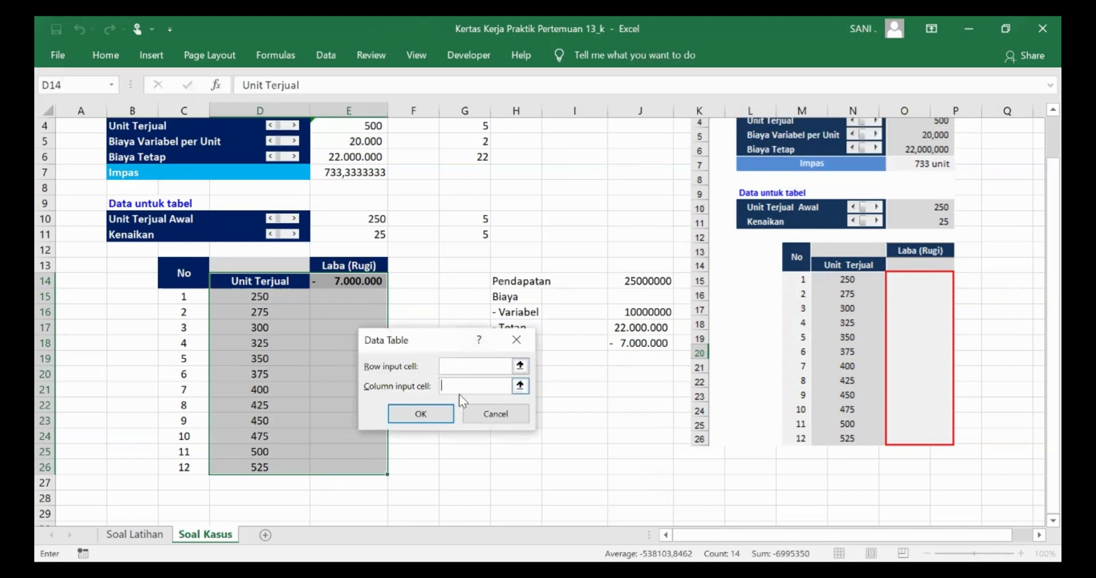
left_click(520, 386)
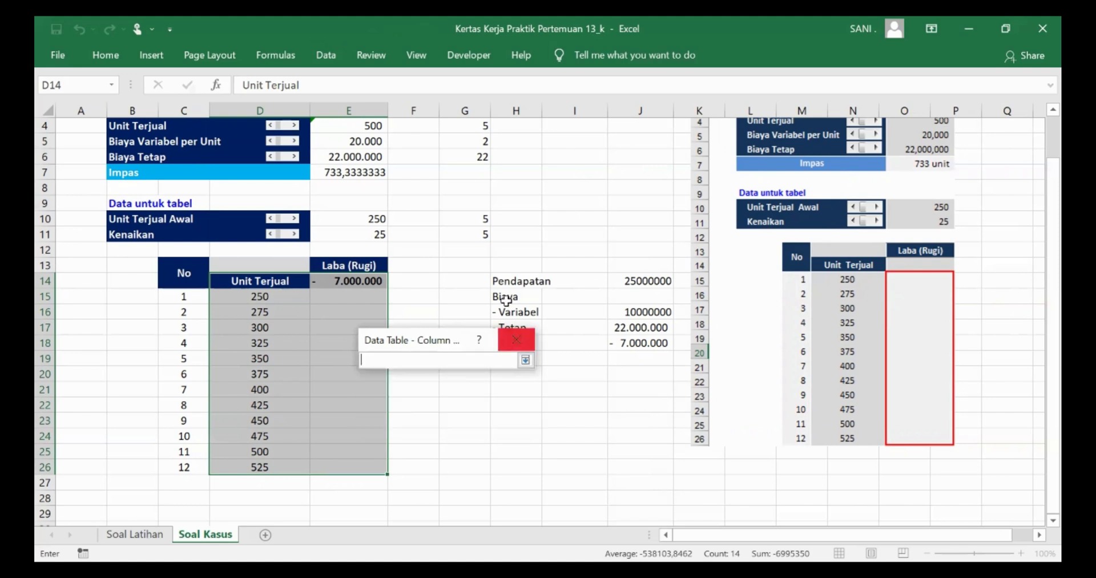
scroll(525, 359, "up", 1)
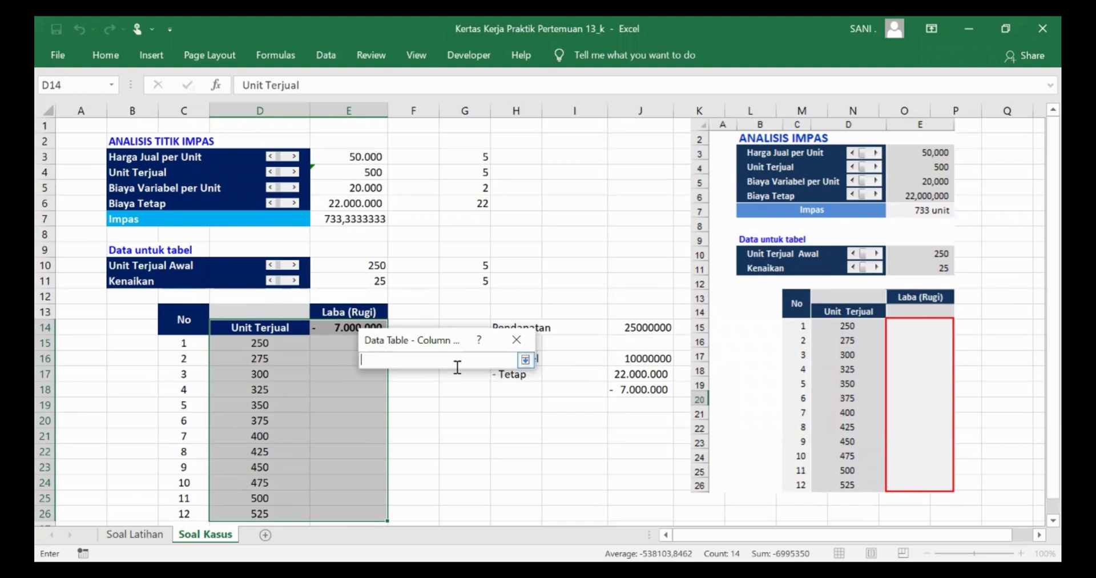
left_click(372, 171)
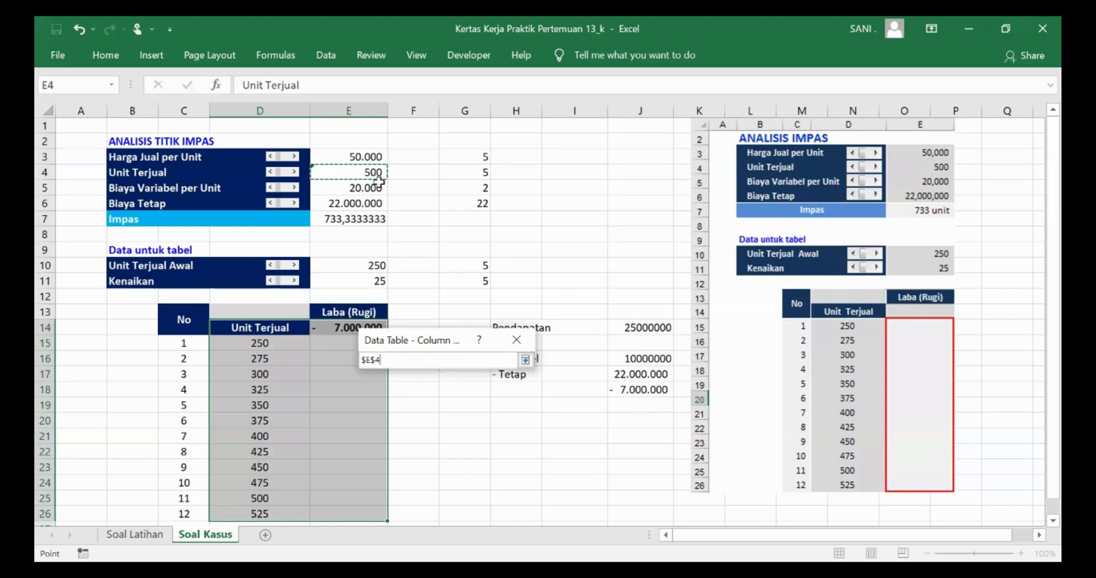
key("Return")
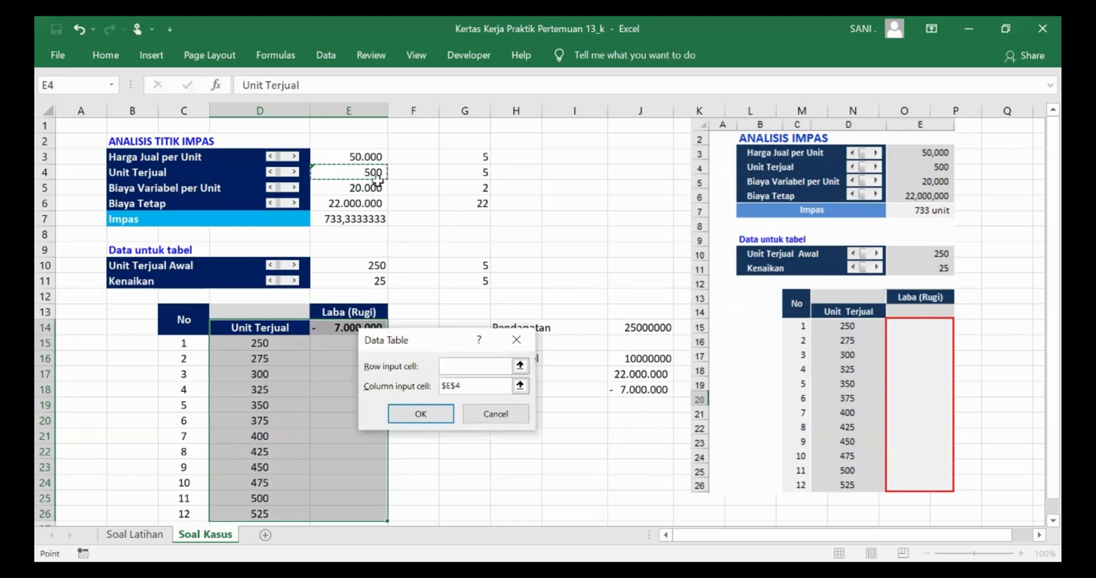
left_click(437, 413)
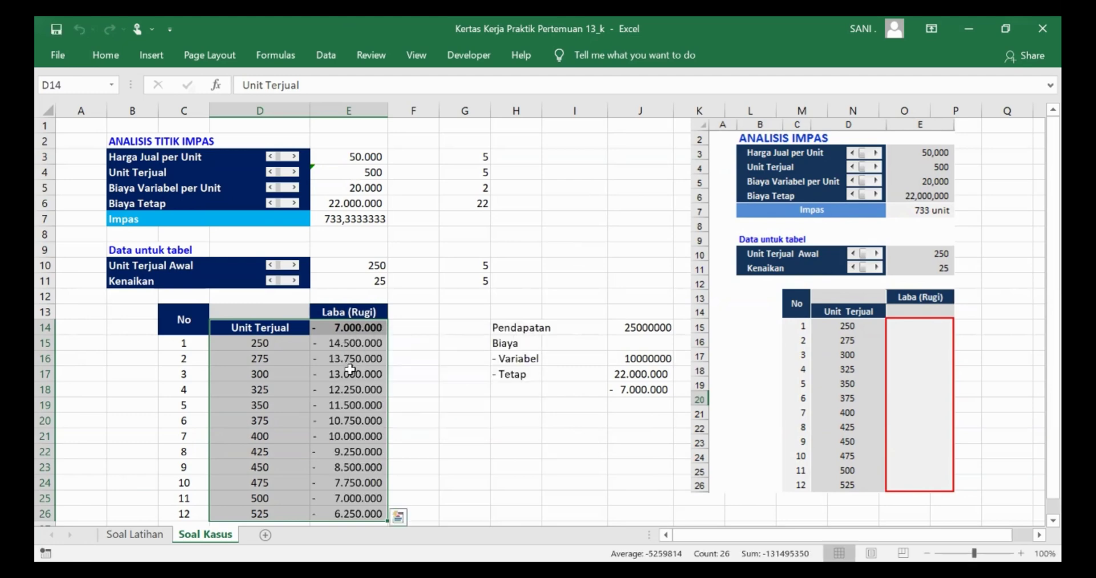
Check the Laba (Rugi) table against Unit Terjual in E4 and the formula in E14, focusing on the 500-unit row D25:E25.
scroll(417, 418, "down", 1)
scroll(418, 418, "down", 1)
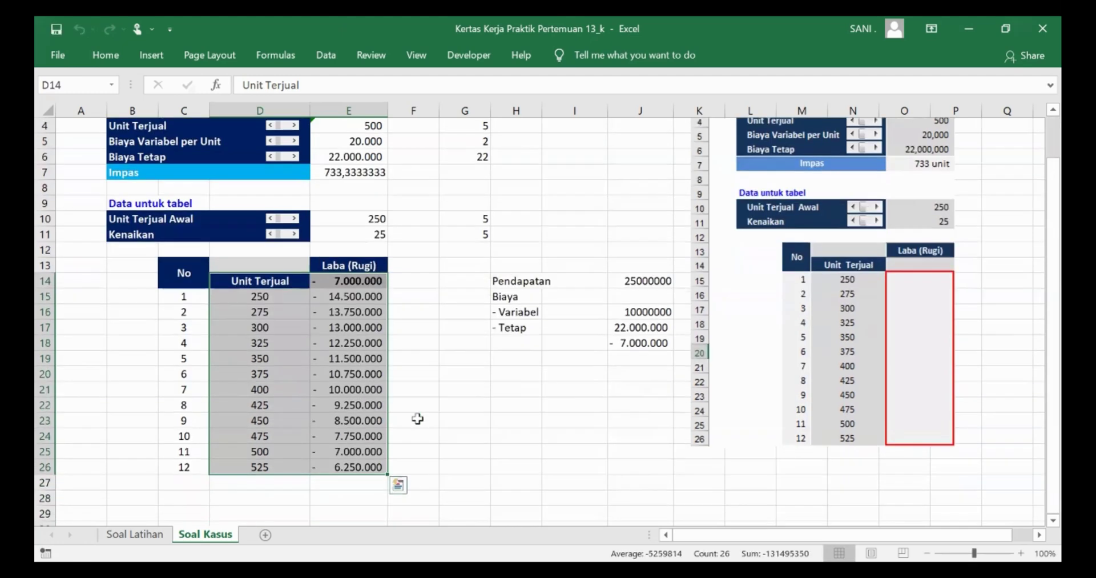
left_click(467, 403)
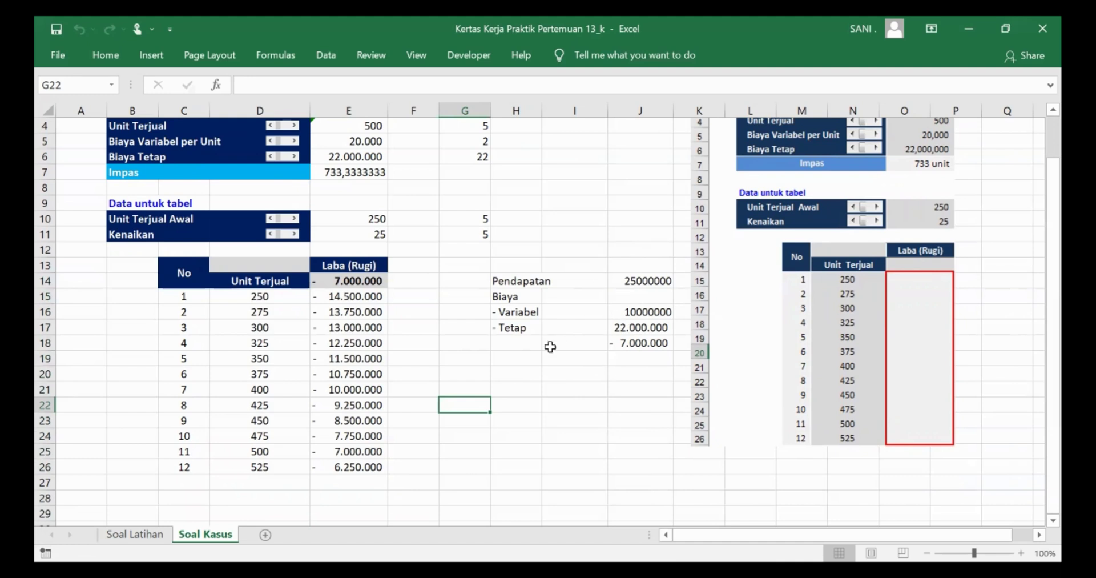
scroll(470, 243, "up", 1)
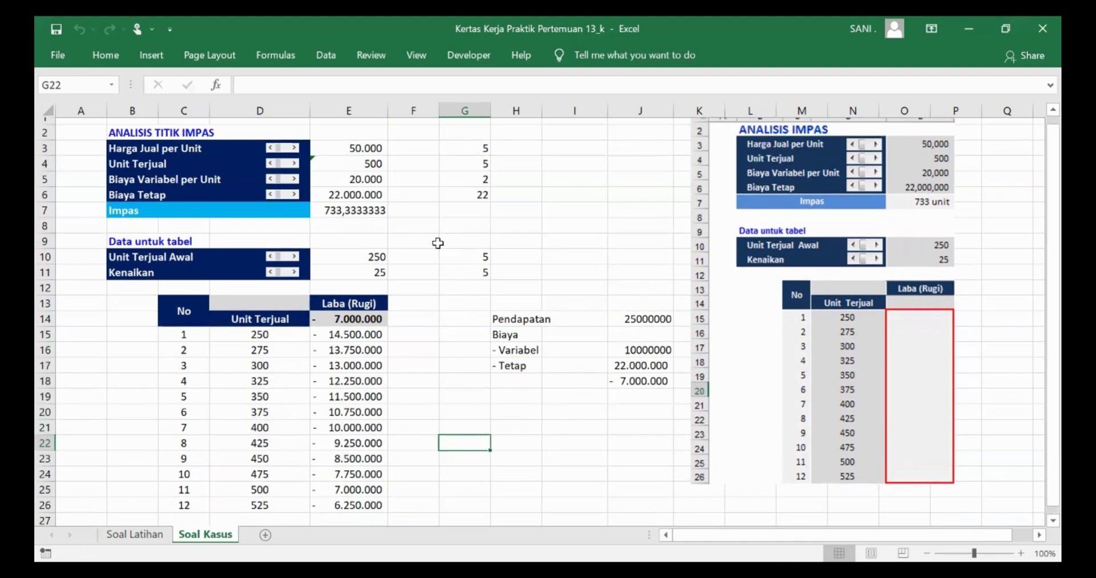
left_click(366, 174)
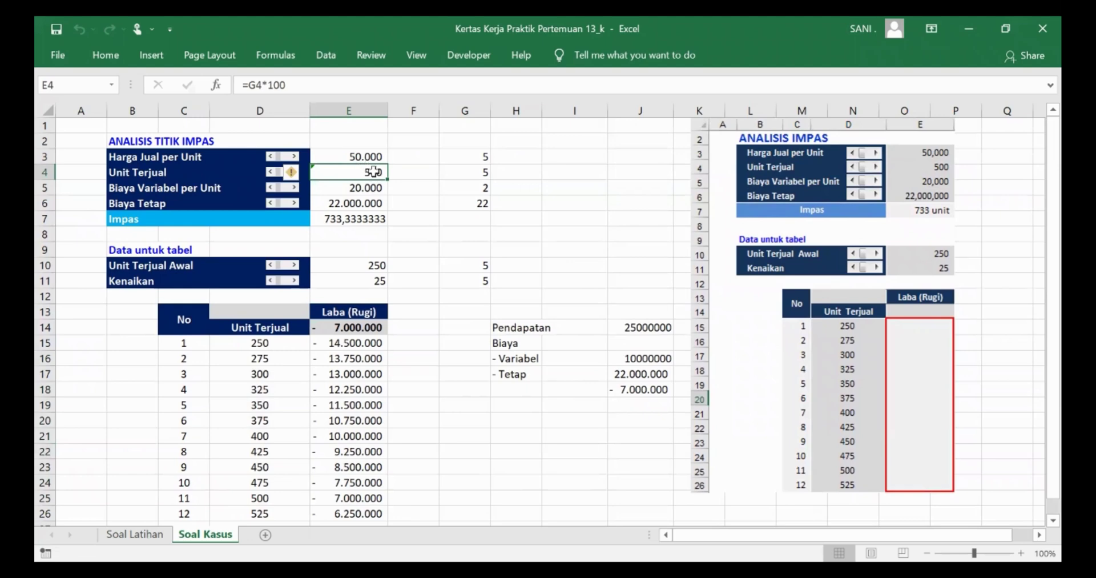
left_click(353, 331)
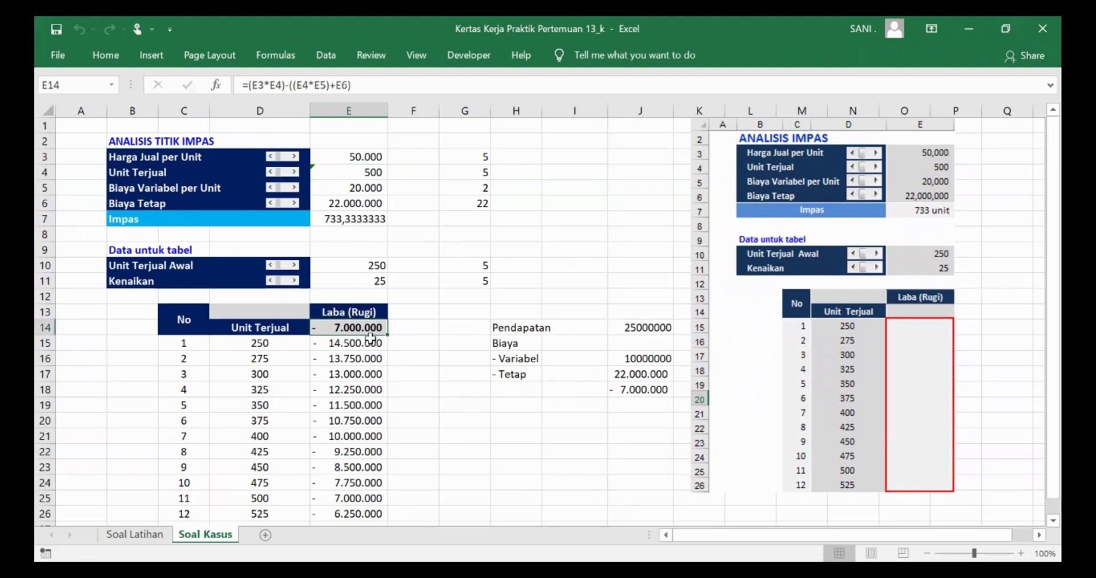
scroll(351, 351, "down", 2)
left_click_drag(270, 406, 366, 421)
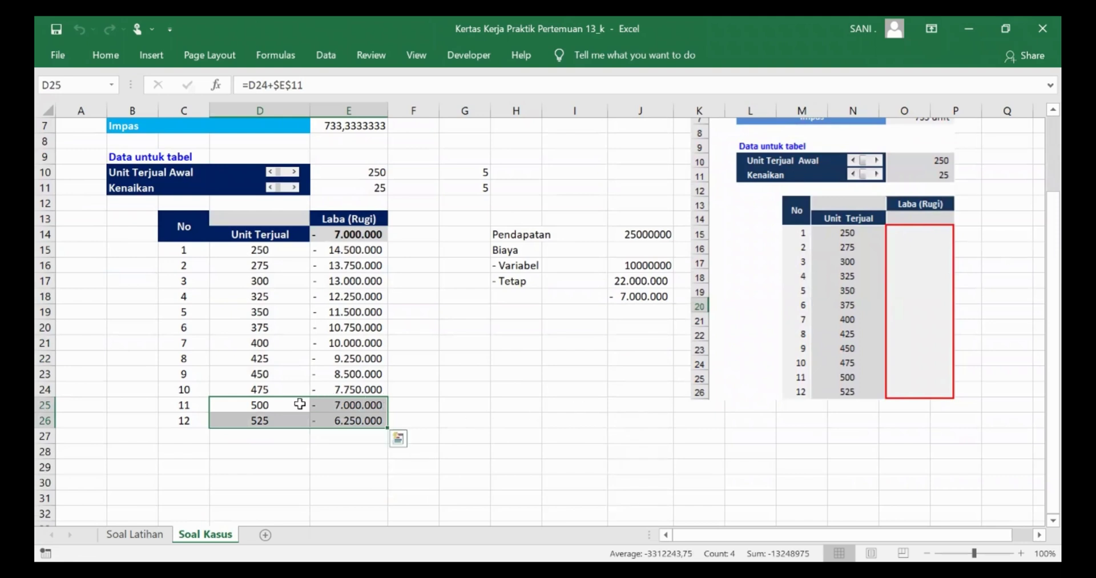
left_click_drag(297, 404, 327, 410)
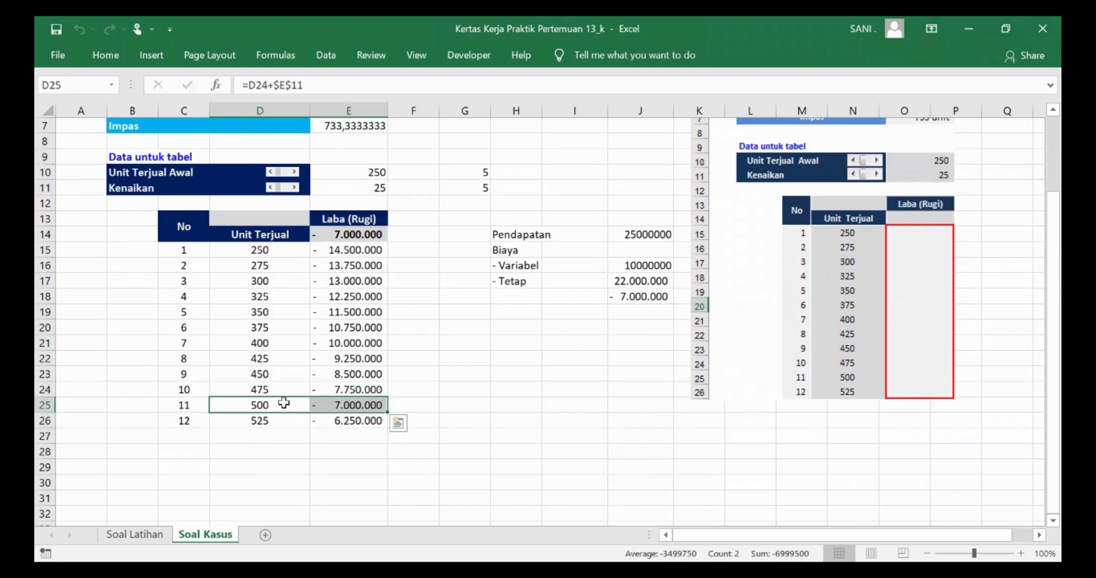
left_click(340, 406)
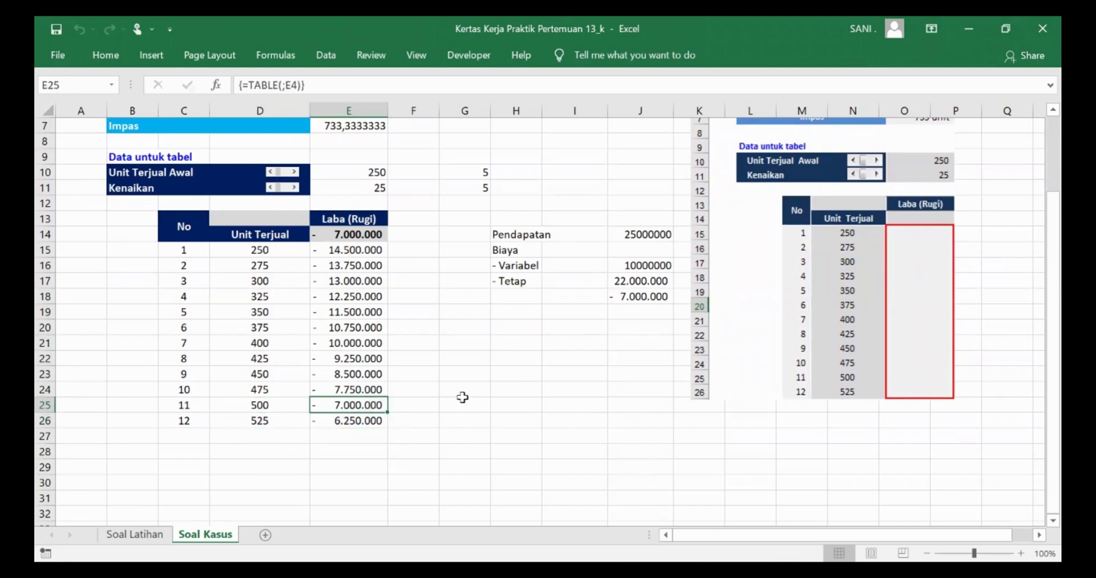
left_click(457, 371)
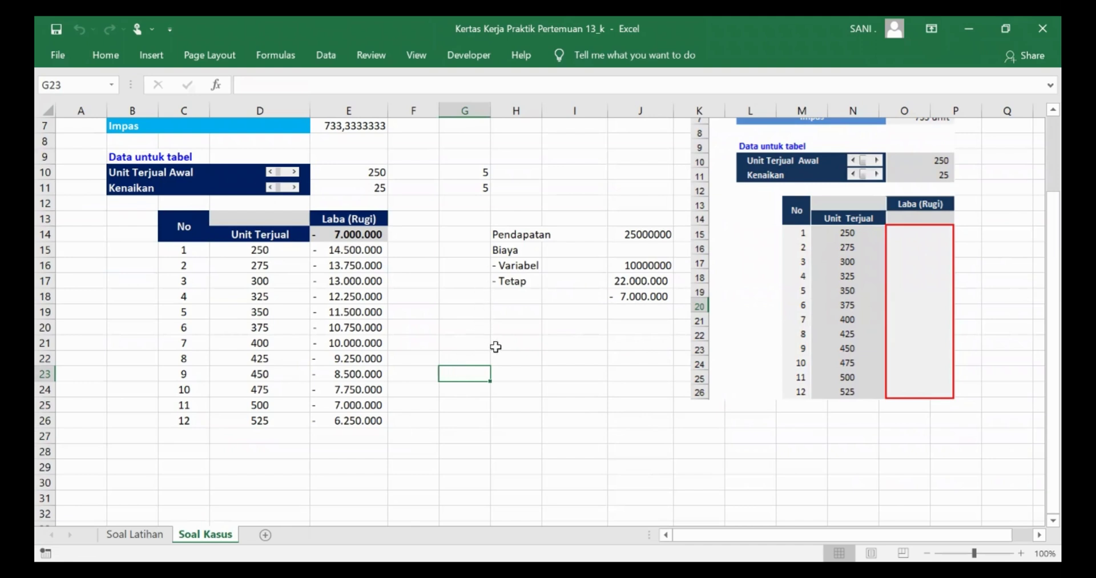
scroll(496, 347, "up", 2)
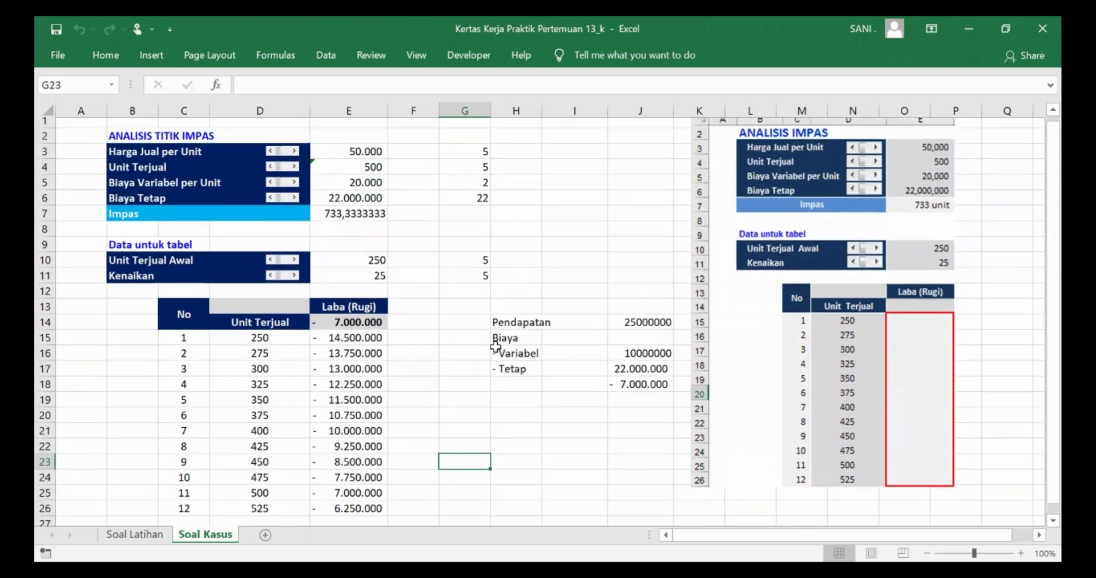
scroll(495, 346, "down", 1)
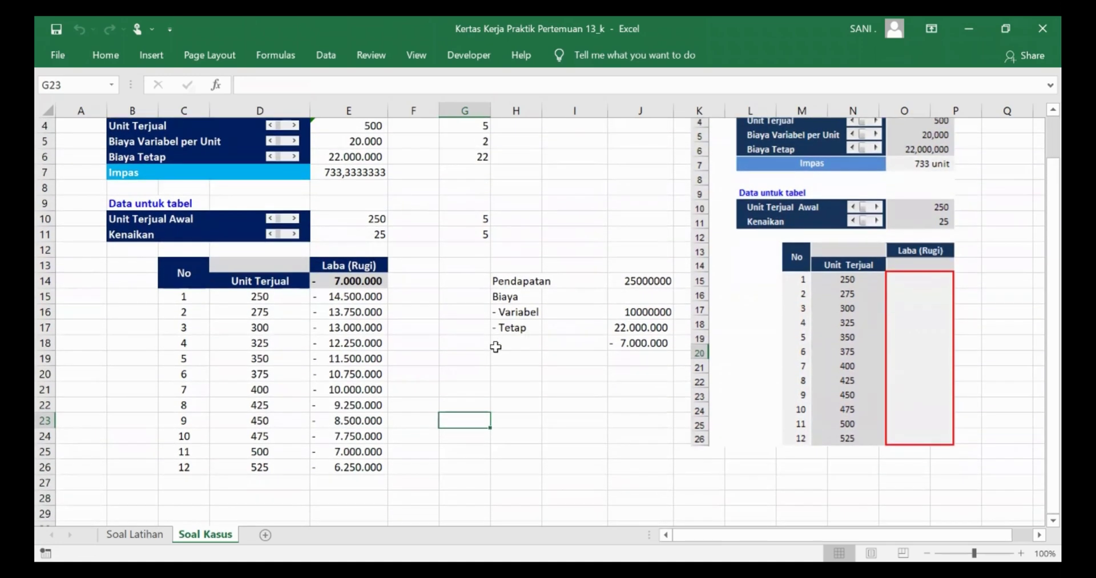
scroll(496, 346, "up", 1)
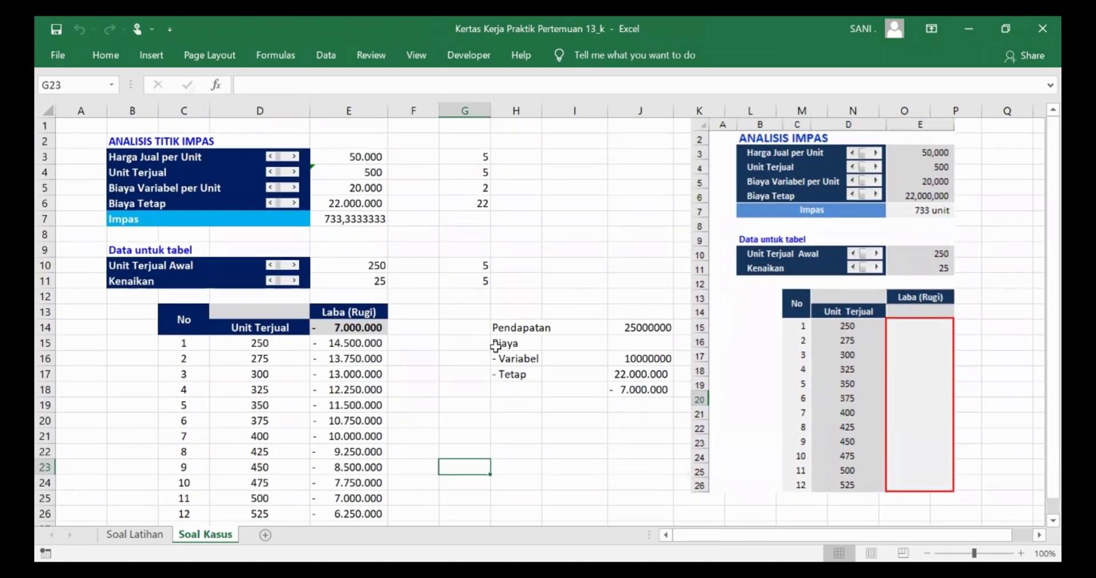